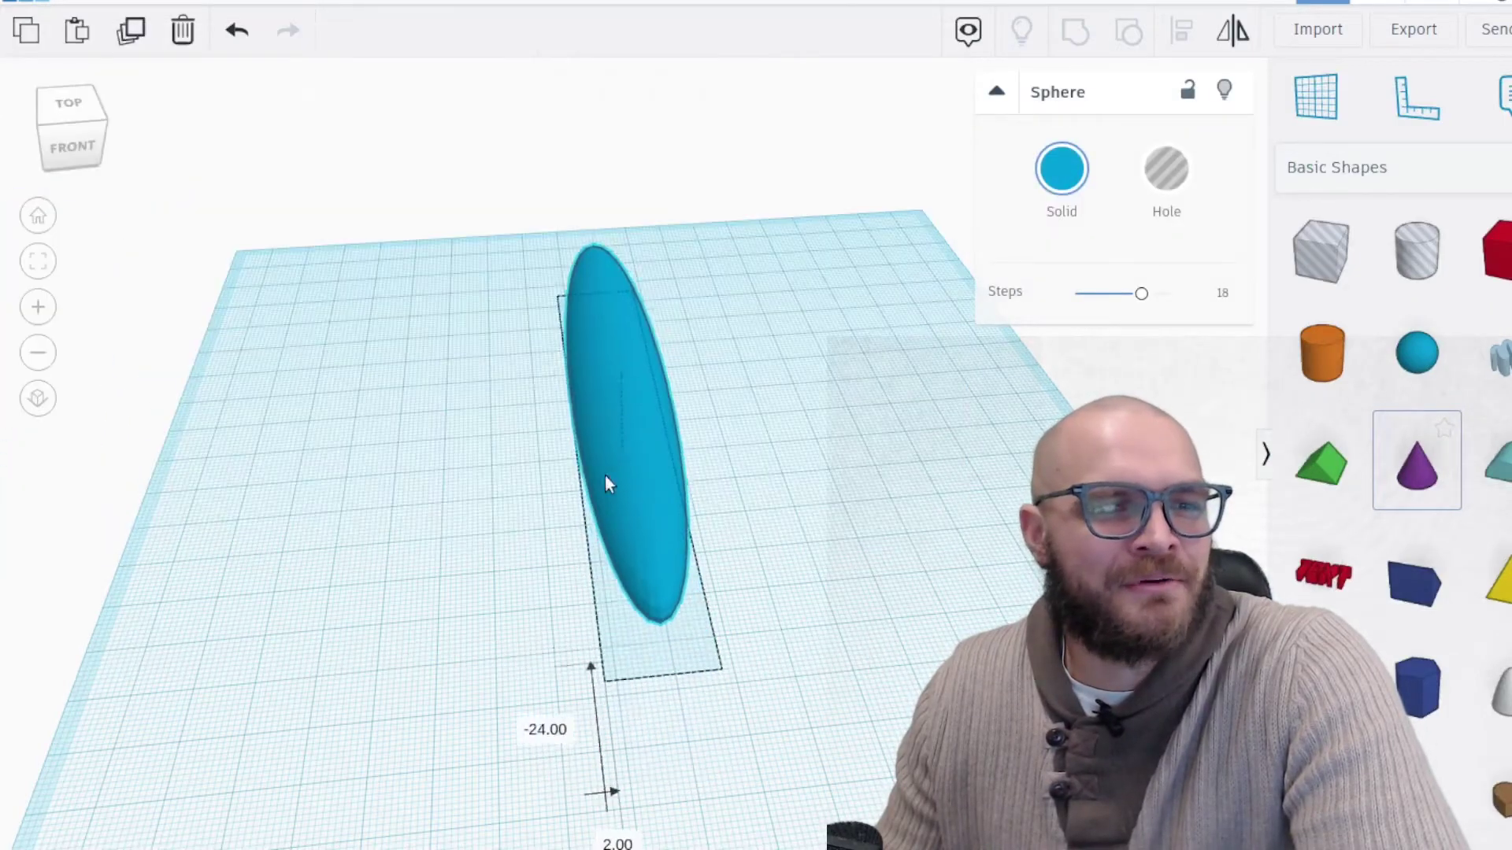
Shift the blue sphere across the grid and stretch it to about 145 long
left_click_drag(605, 476, 535, 476)
left_click_drag(560, 587, 570, 690)
Finish lengthening the ellipsoid to 145 and change its Solid colour to yellow
right_click_drag(622, 493, 718, 478)
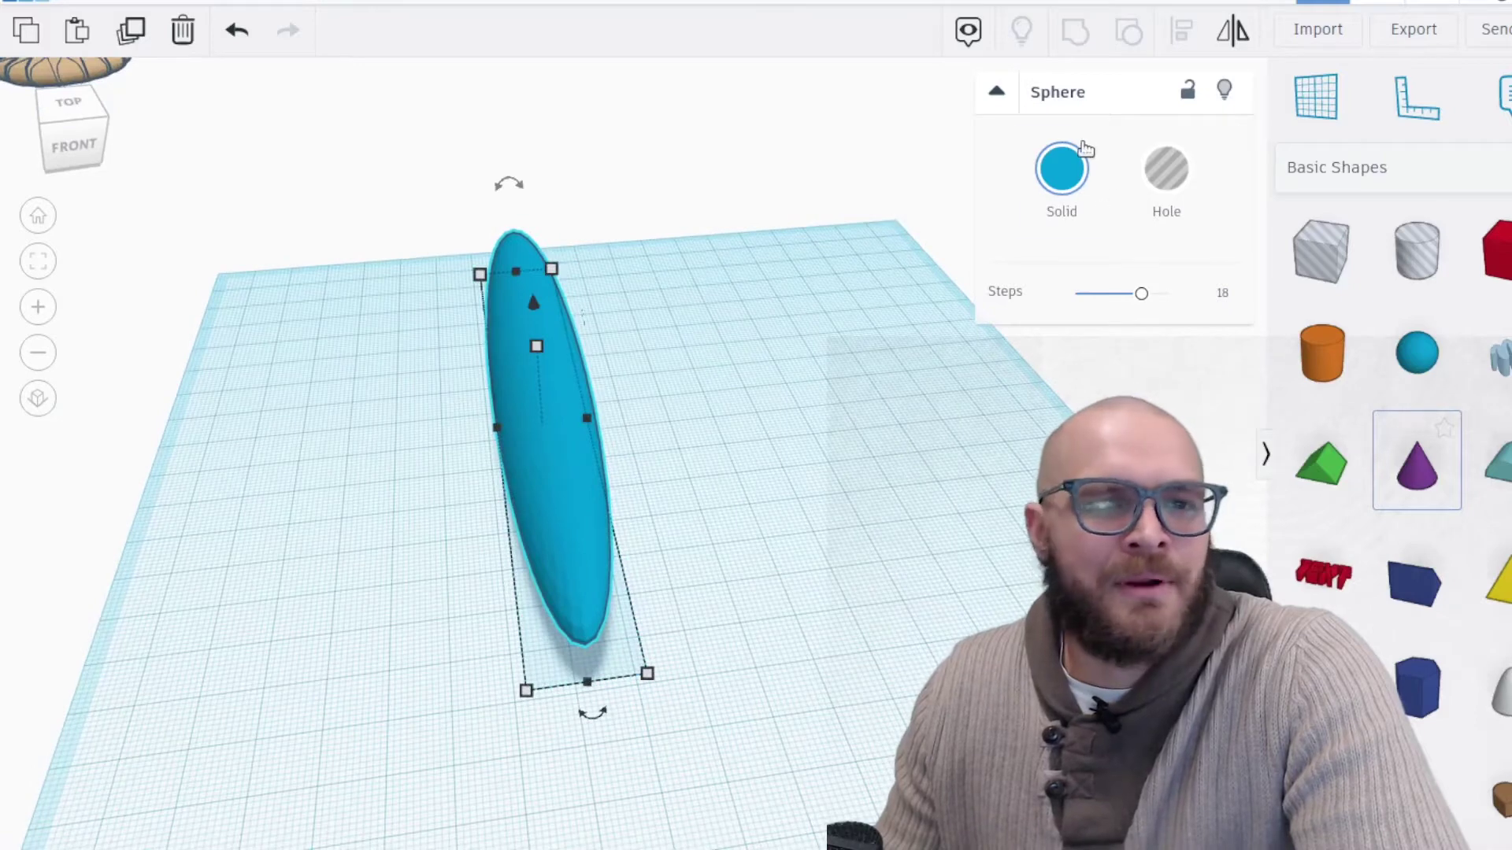
left_click(1048, 184)
left_click(1121, 369)
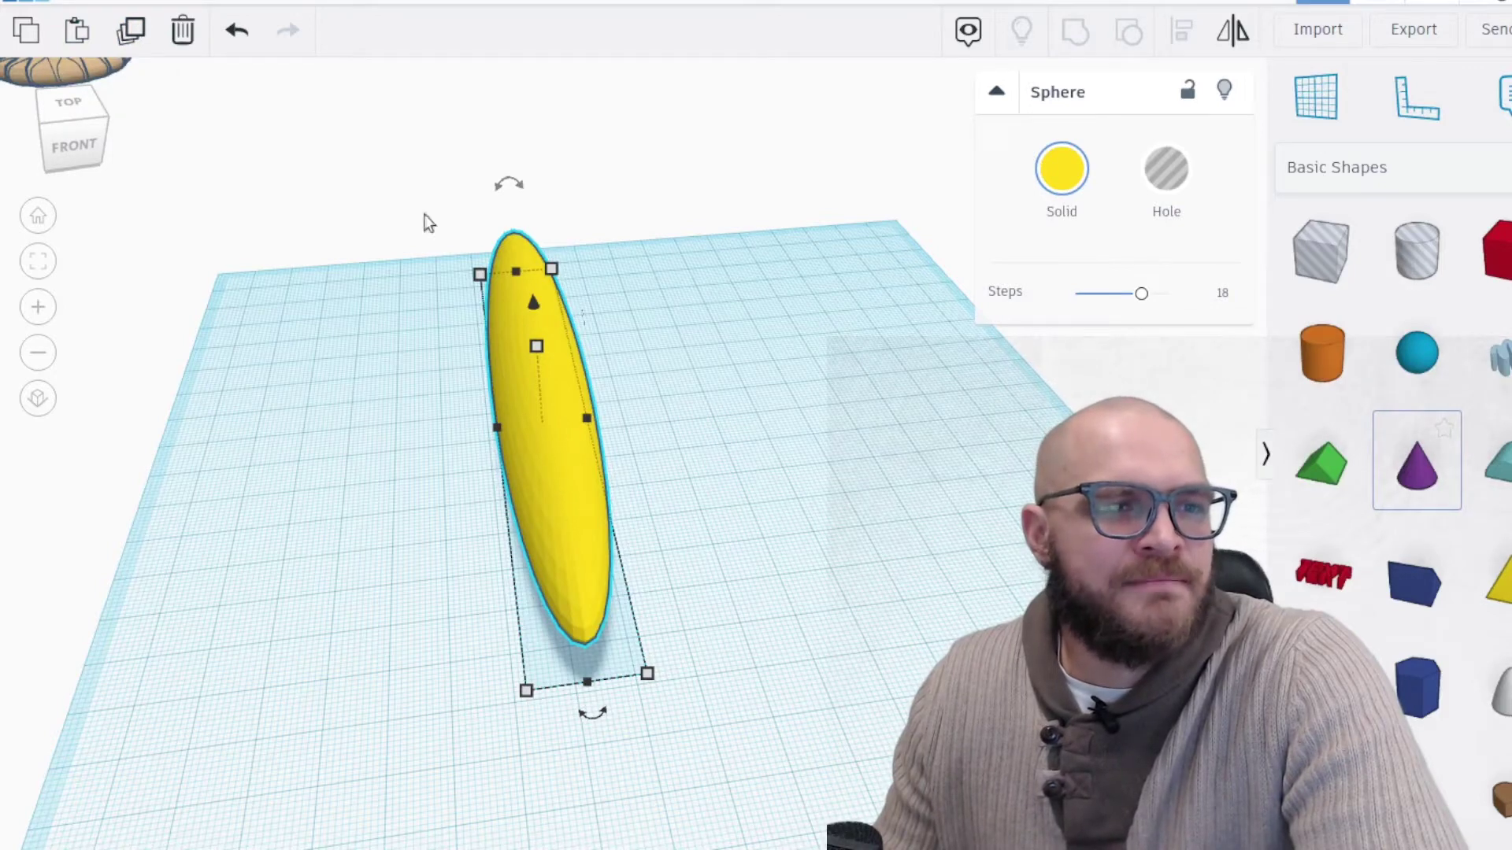
Duplicate the yellow ellipsoid, rotate the copy across it, and repeat six times to fan petals
left_click(131, 33)
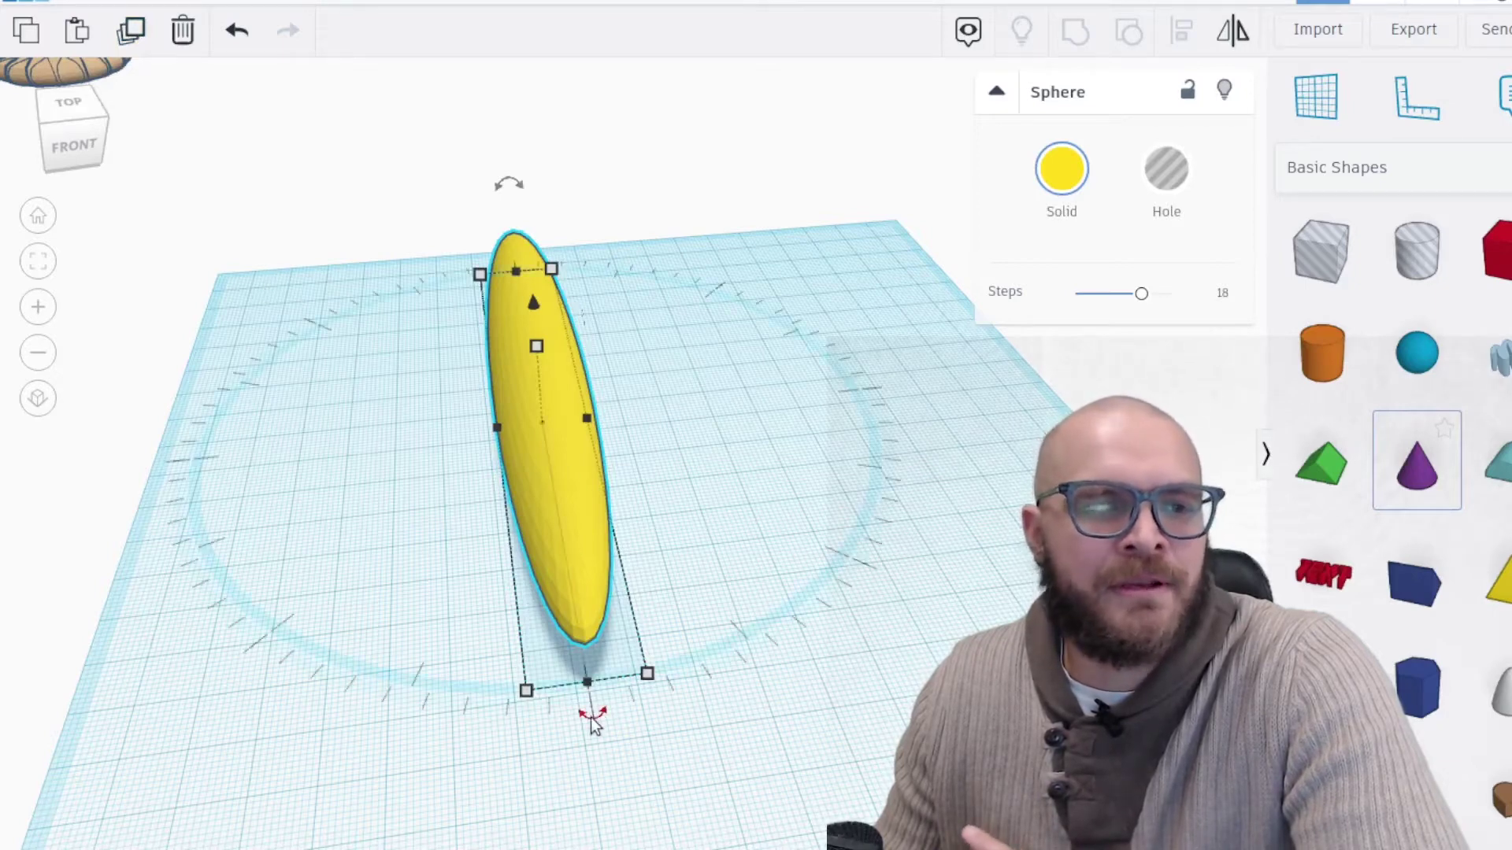
left_click_drag(591, 719, 623, 541)
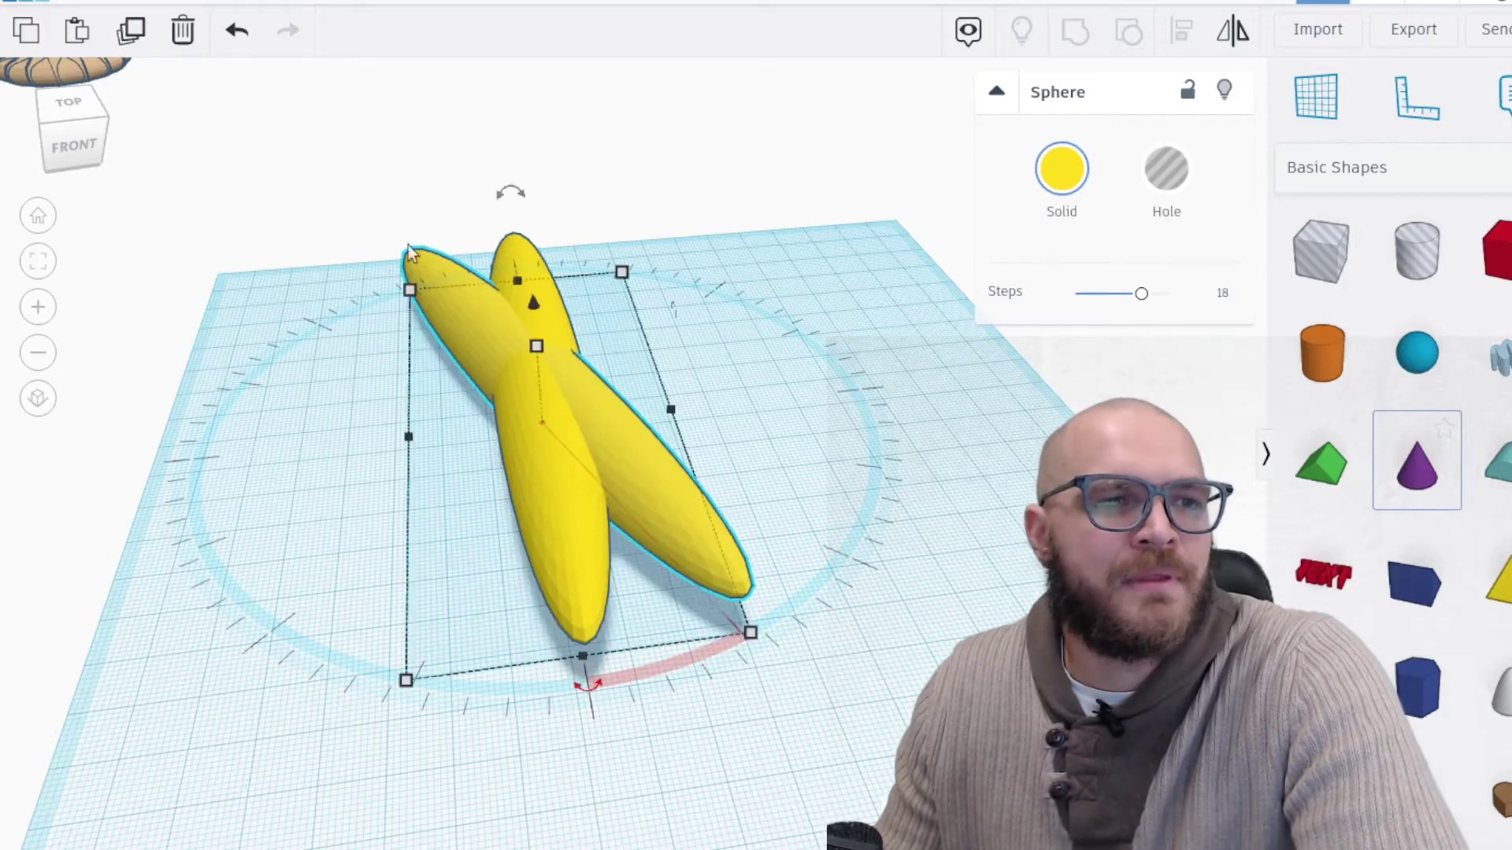
left_click(130, 37)
left_click(130, 38)
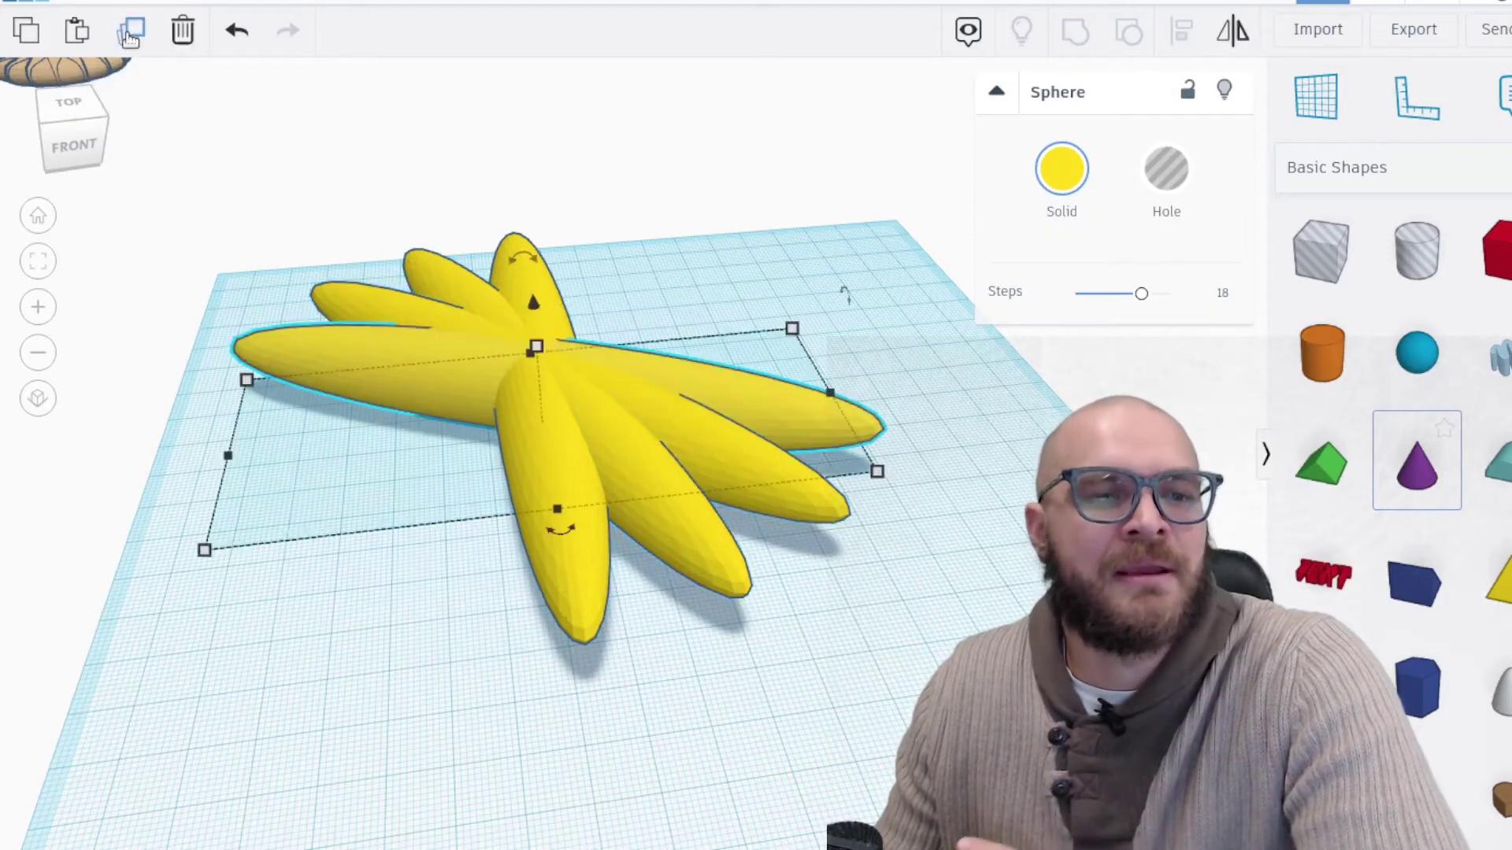
left_click(130, 38)
left_click(130, 38)
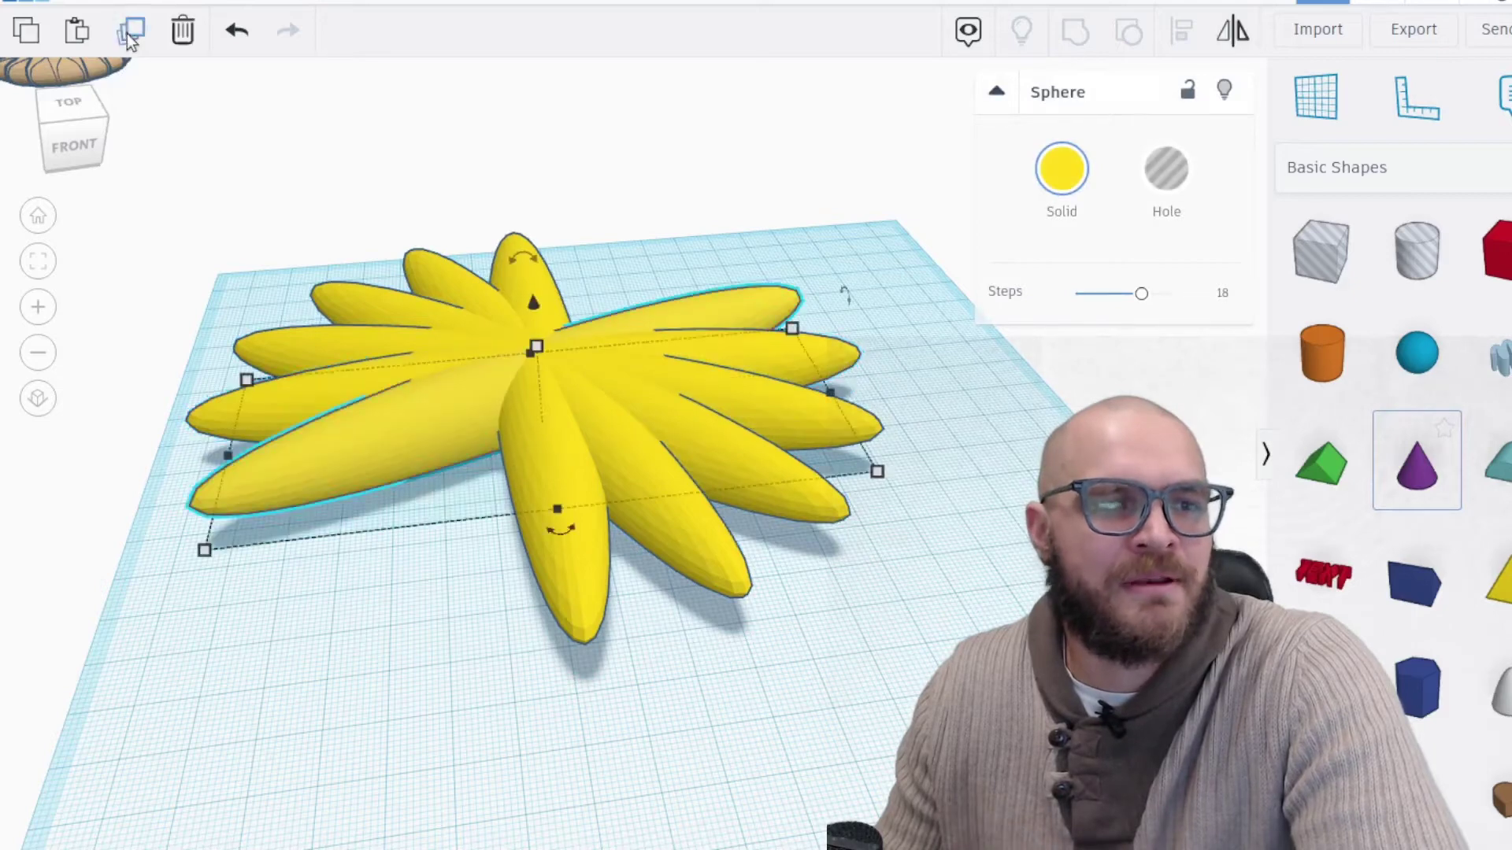
left_click(130, 37)
left_click(130, 38)
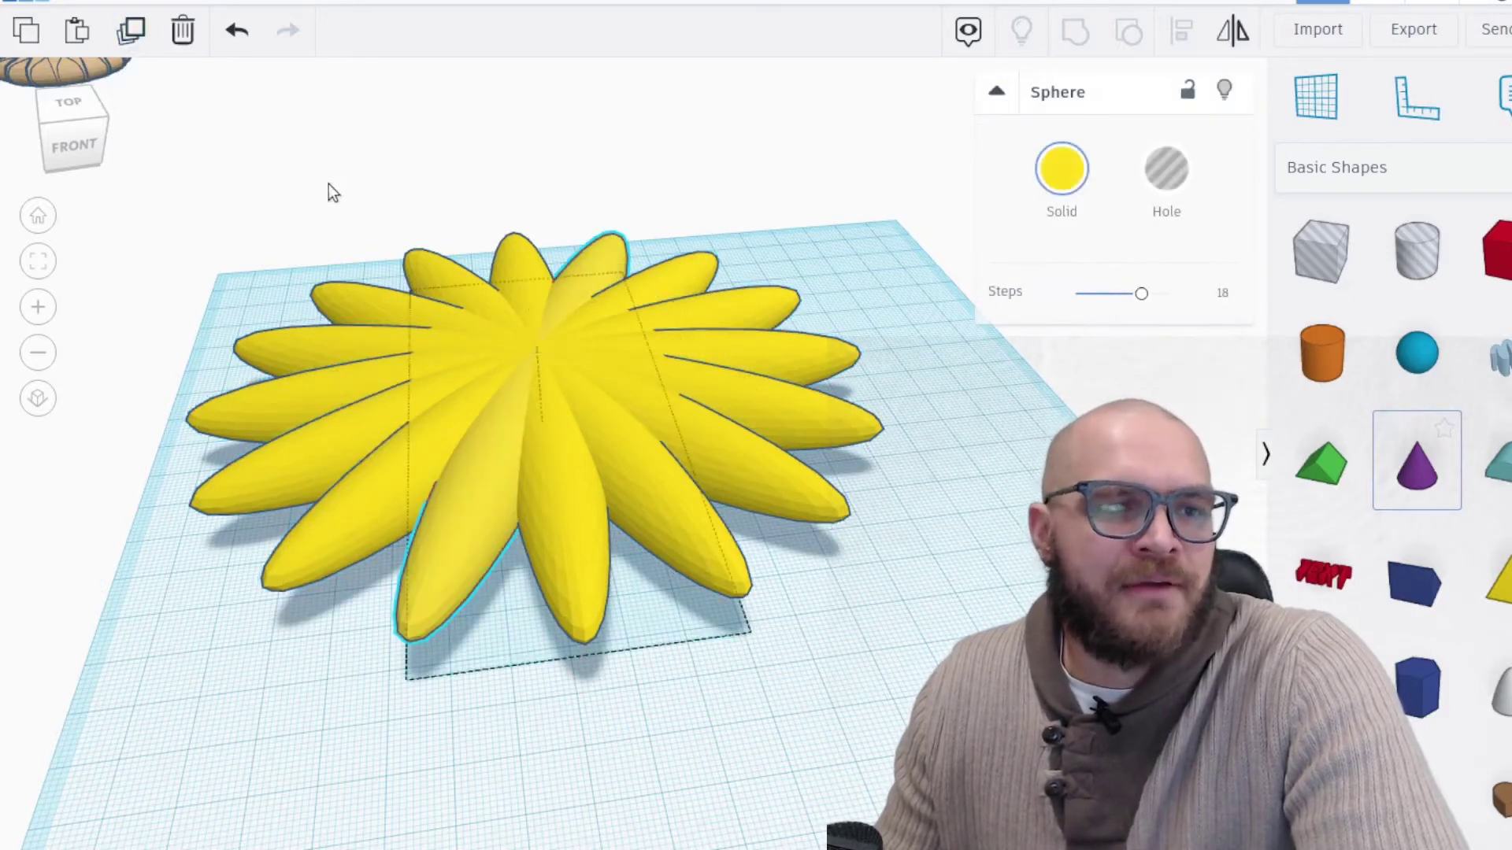
right_click_drag(328, 183, 318, 230)
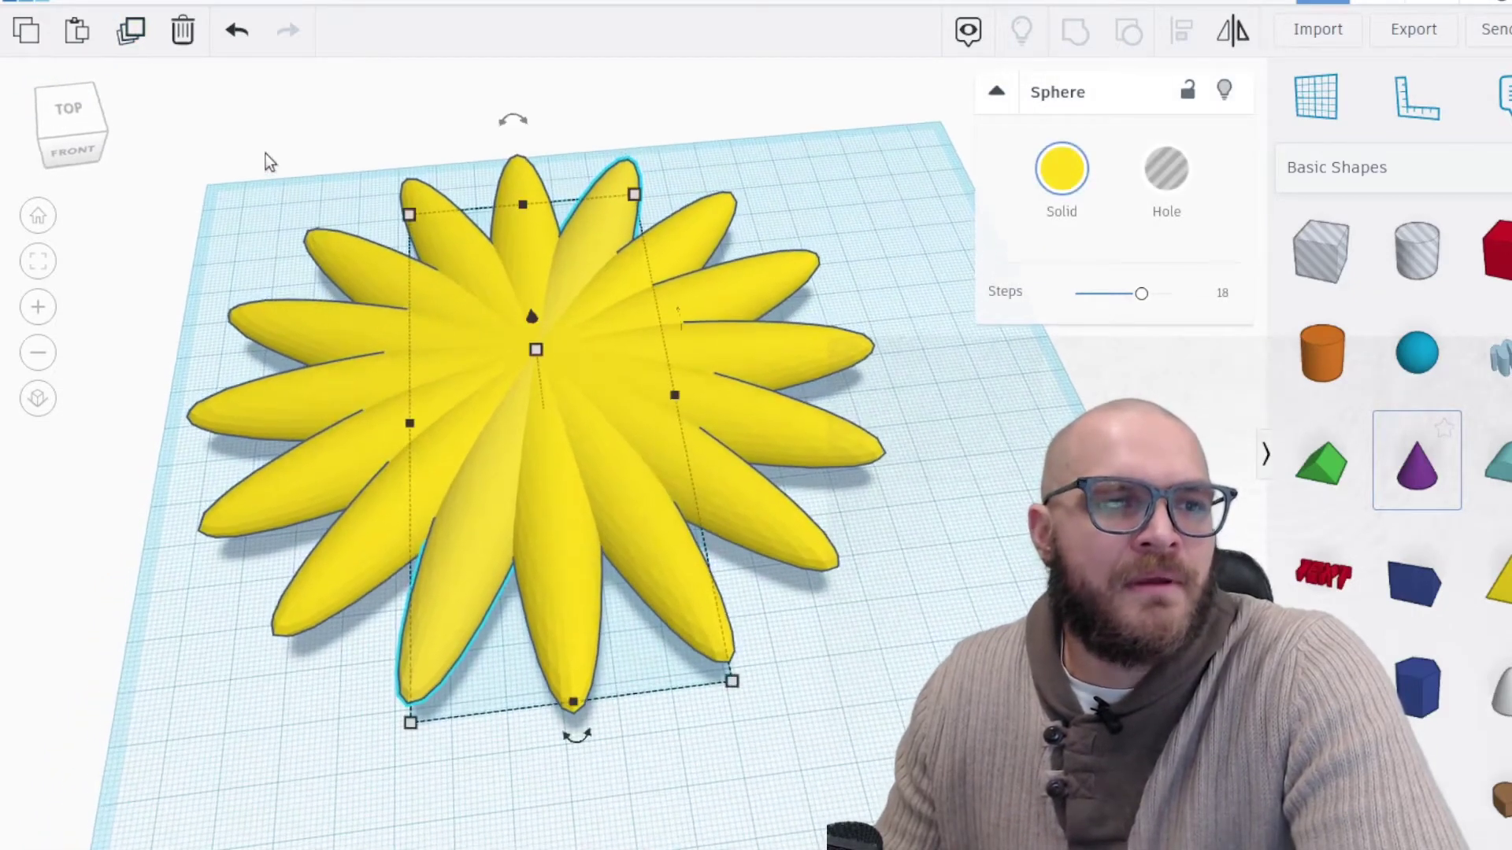
Select all eight petal ellipsoids with Ctrl+A and group them into one flower shape
key("ctrl+a")
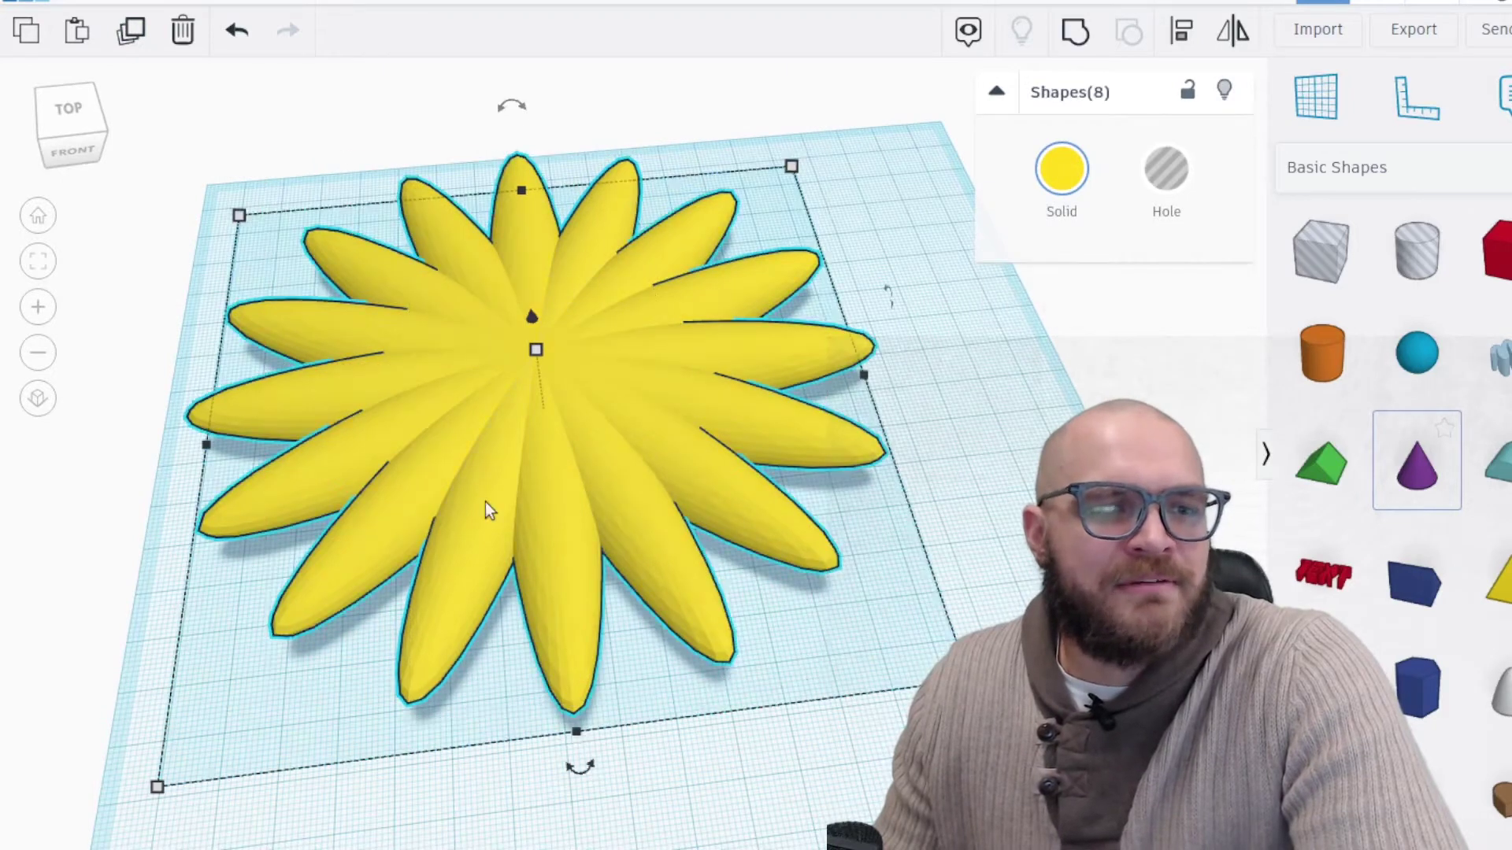
left_click(1076, 33)
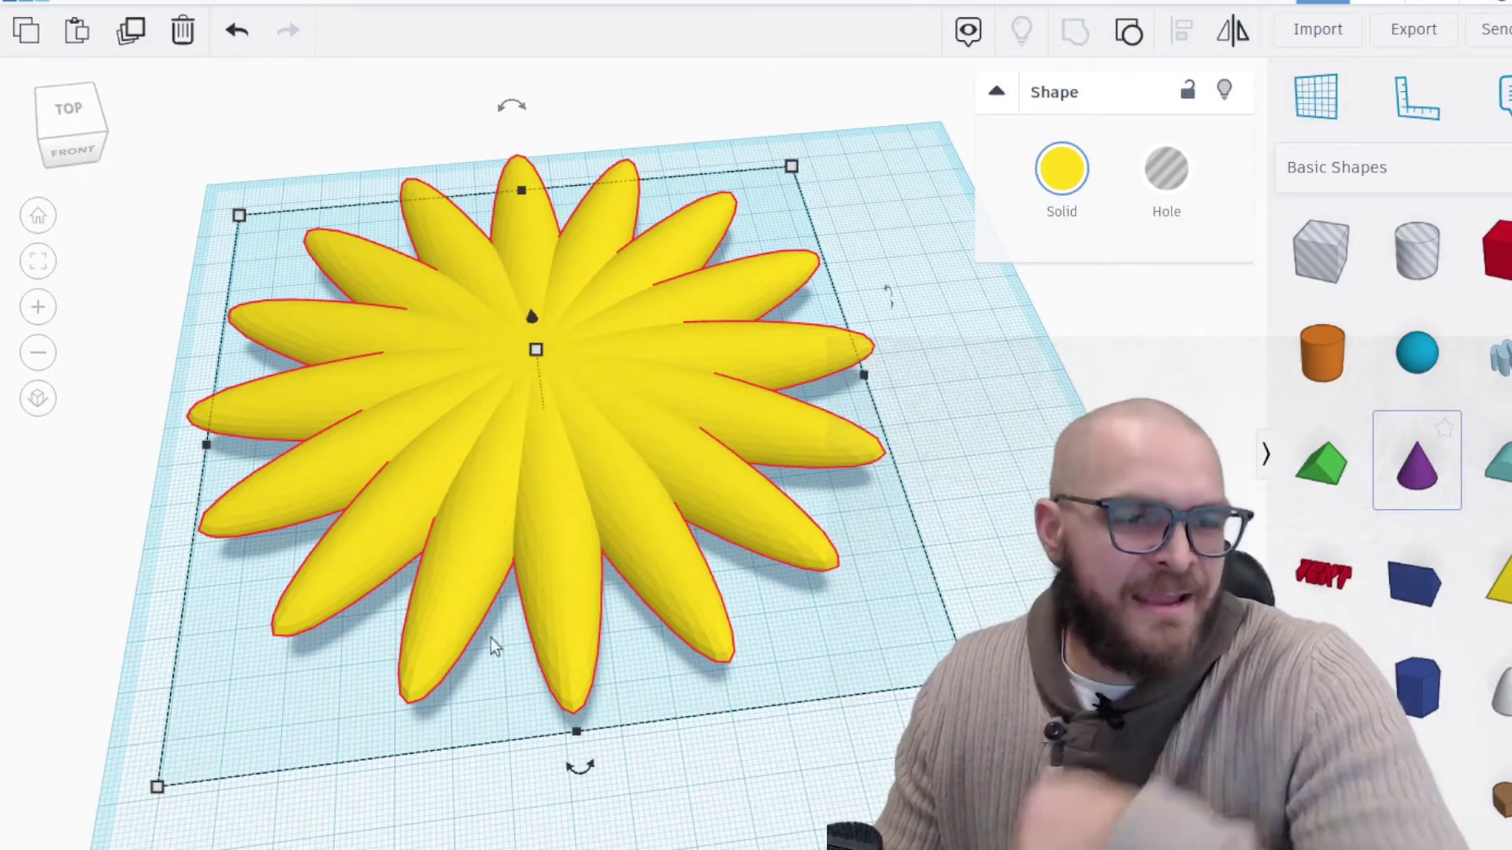
left_click(328, 682)
left_click(473, 422)
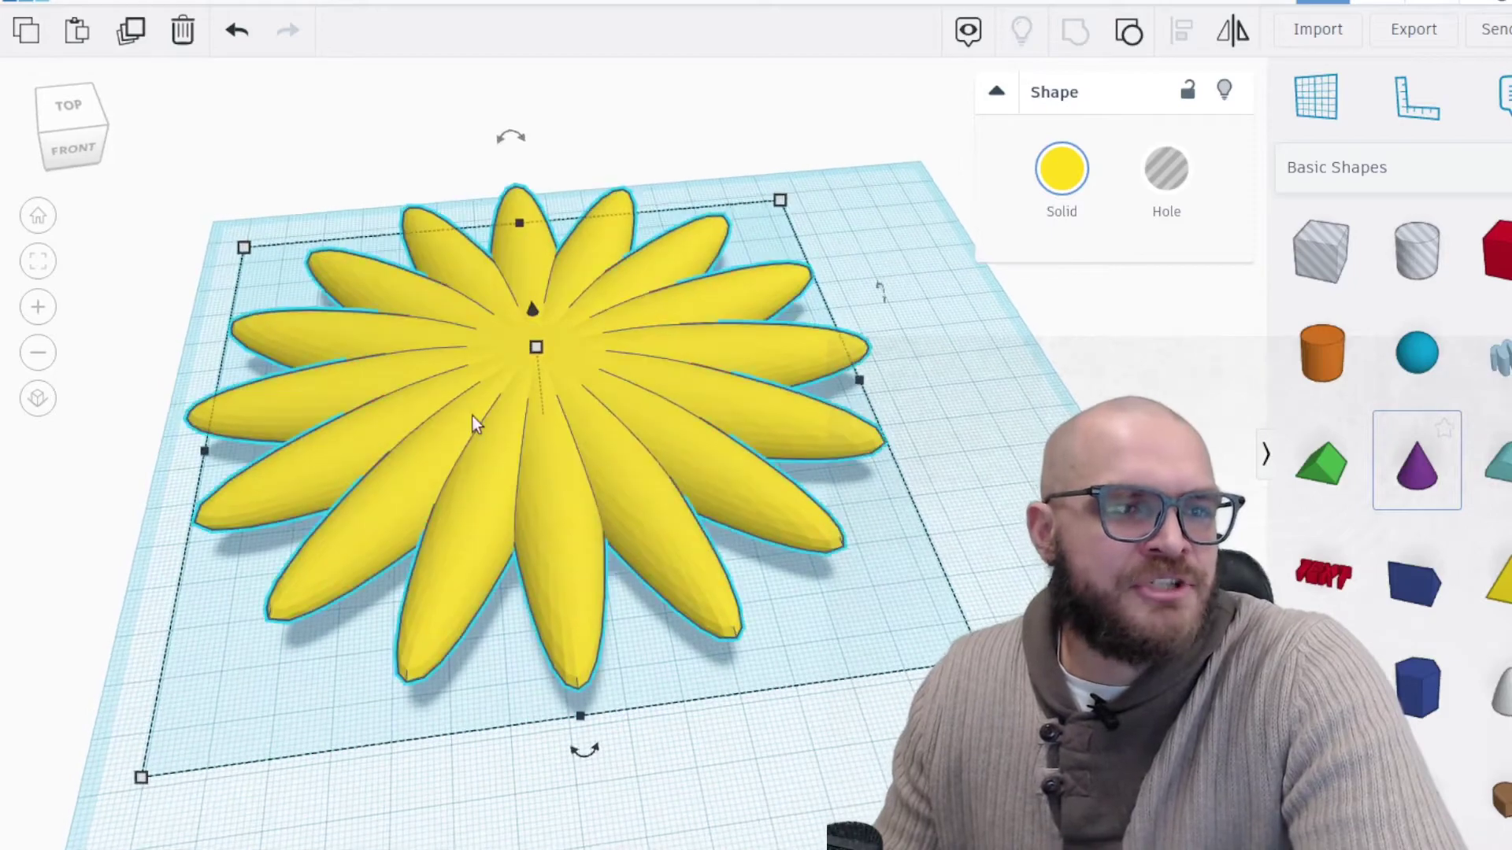
scroll(474, 406, "up", 2)
scroll(316, 161, "down", 3)
scroll(165, 257, "up", 3)
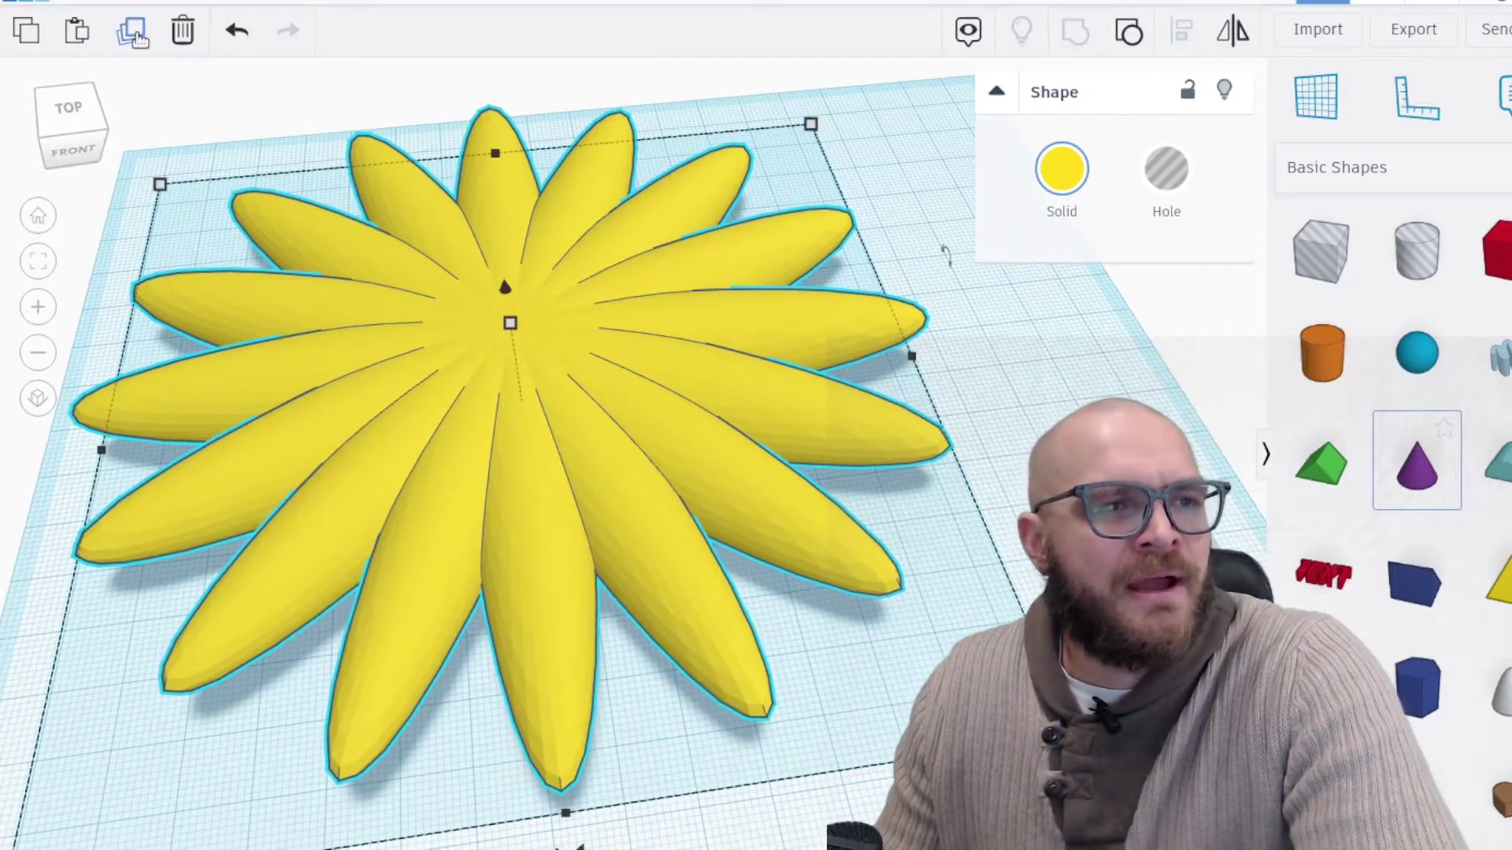
Raise the flower copy, shrink it to 124.50, and colour it orange
left_click_drag(504, 286, 506, 234)
left_click_drag(1040, 551, 879, 563)
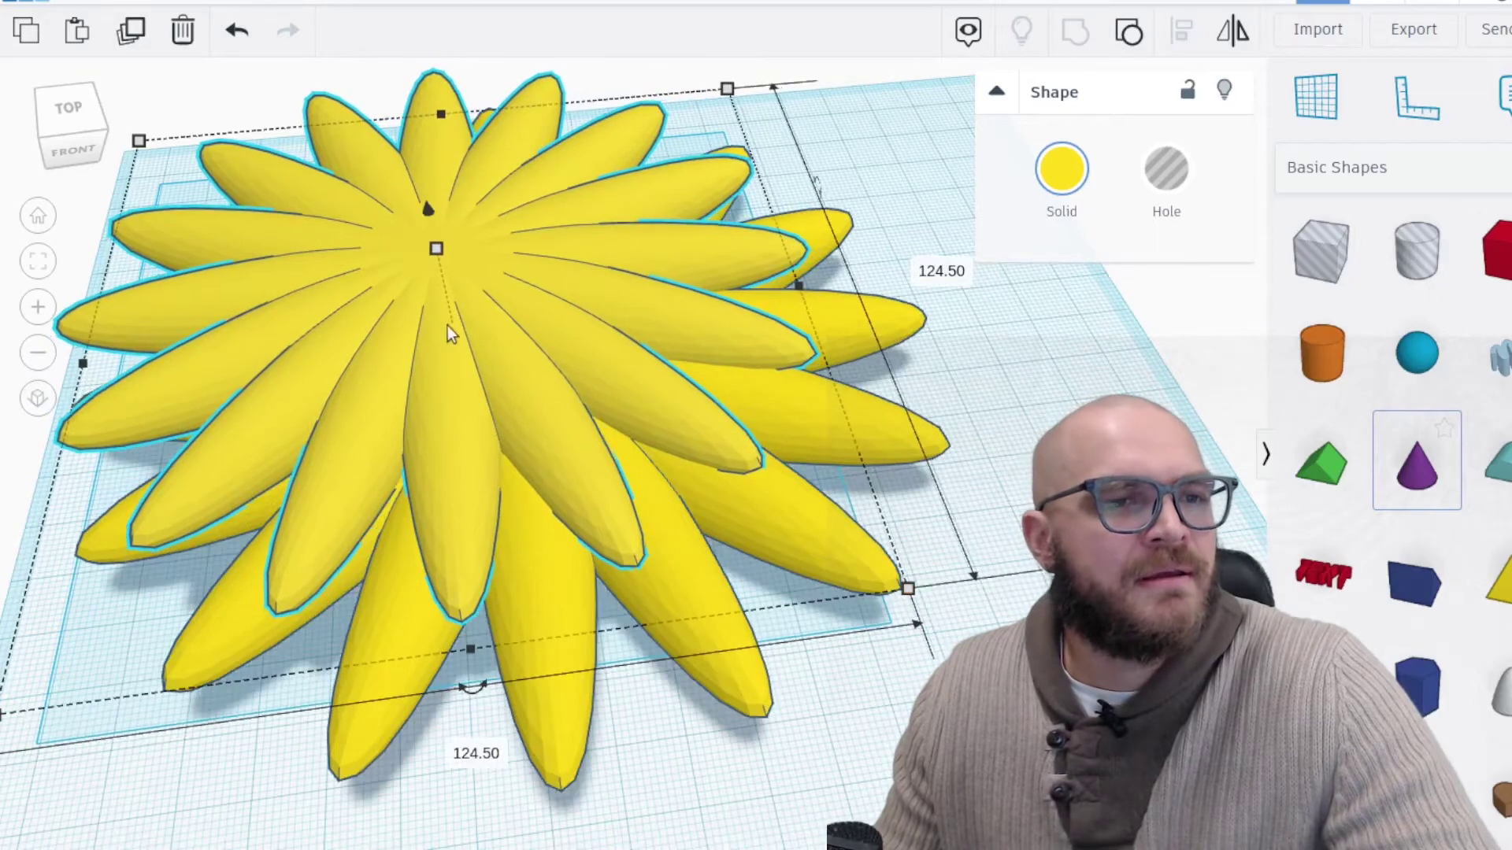
left_click_drag(476, 353, 518, 368)
left_click(1059, 170)
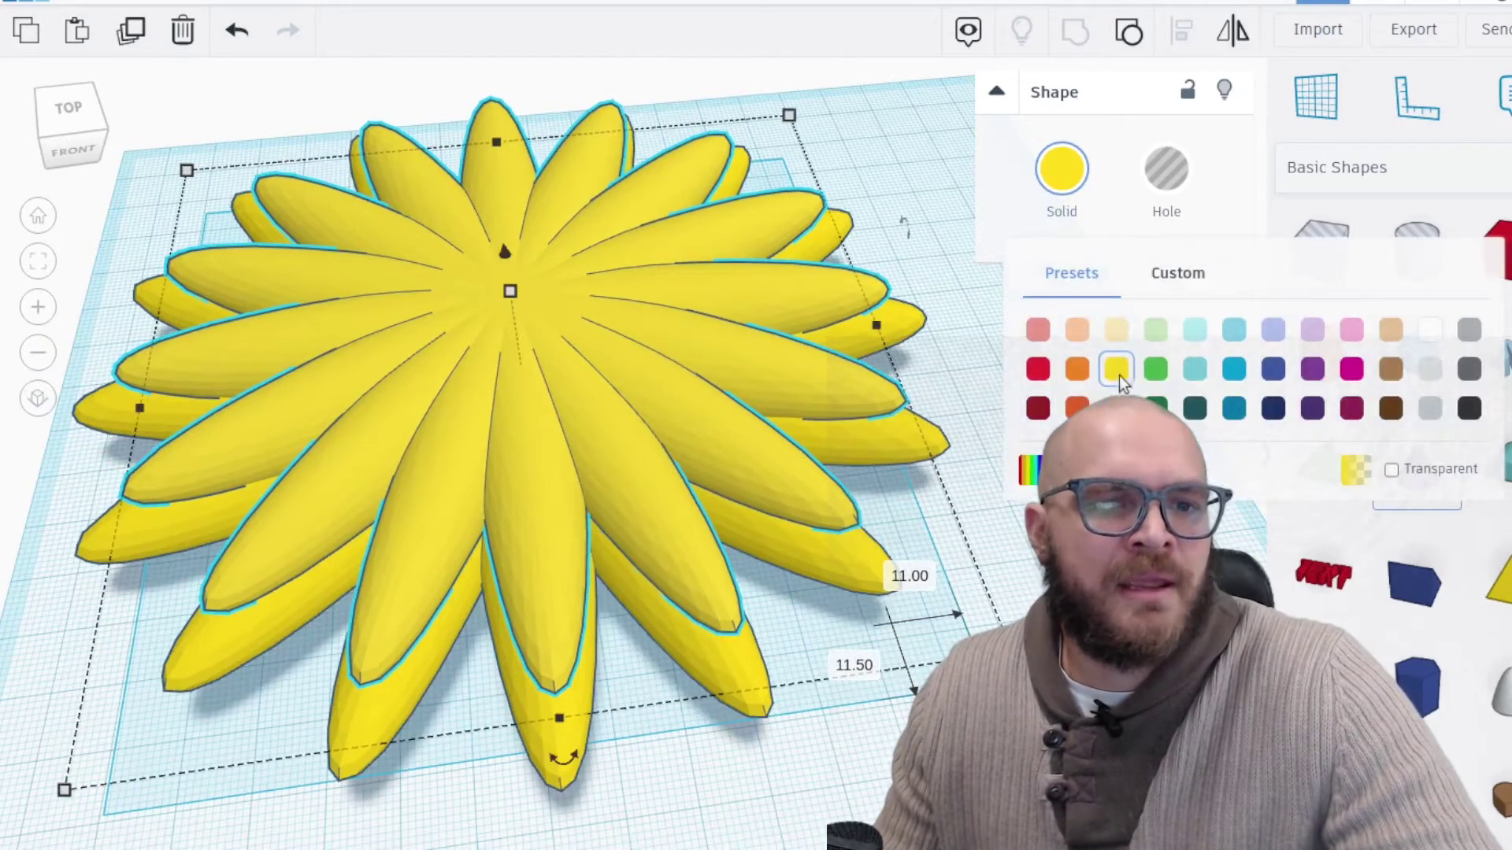
left_click(1076, 370)
Lower the orange flower to -6.00 inside the yellow one
right_click_drag(482, 419, 479, 478)
scroll(477, 484, "up", 3)
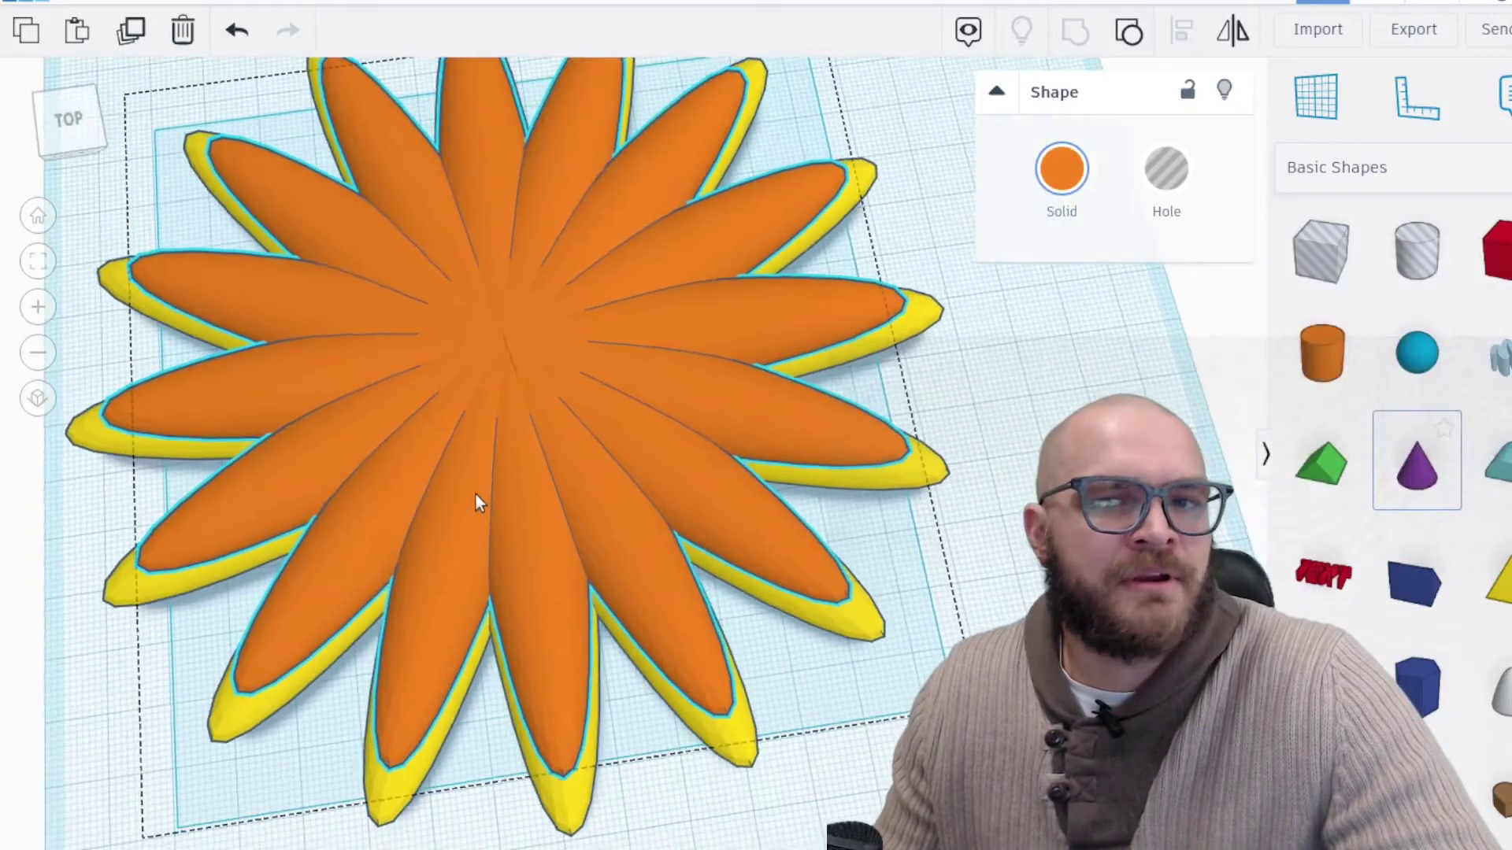
right_click_drag(504, 346, 506, 297)
left_click_drag(500, 278, 501, 313)
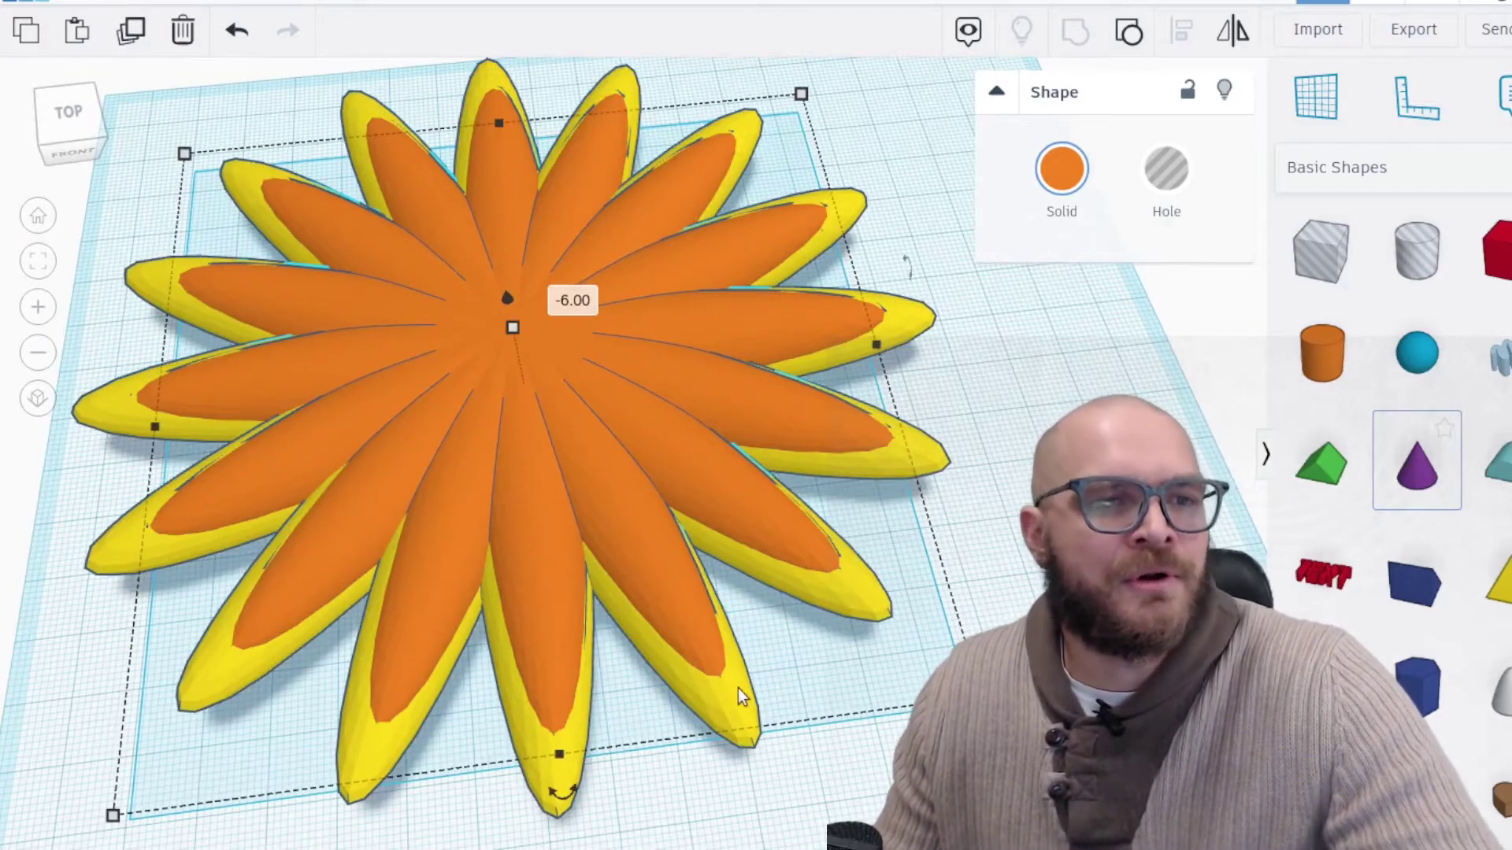
right_click_drag(740, 697, 914, 716)
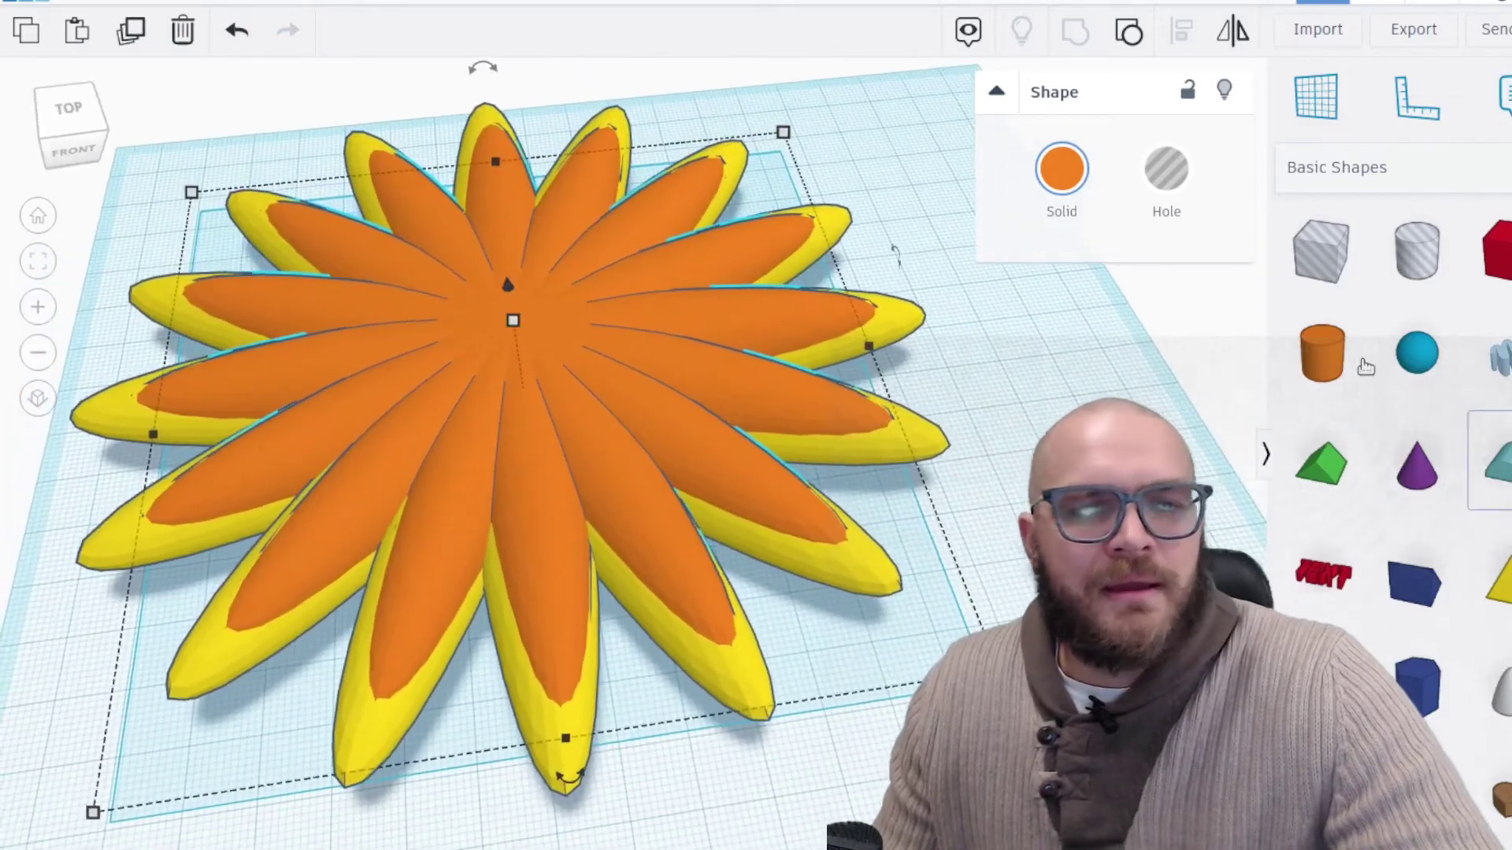
Drop a sphere on the flower centre, narrow it to 6 wide, and sink it partway in
left_click(1409, 354)
left_click(508, 427)
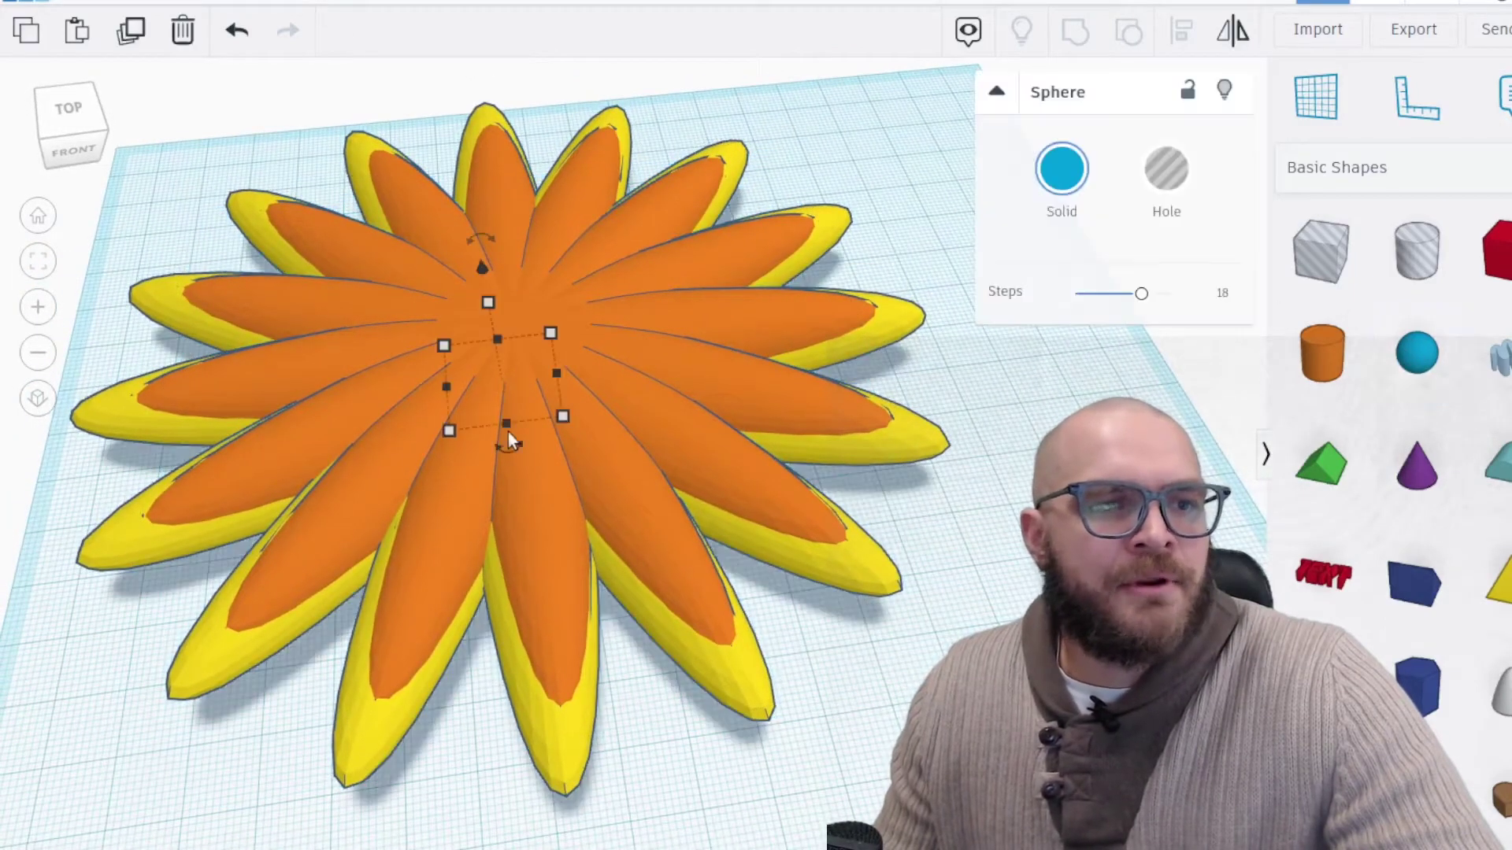
left_click_drag(480, 264, 469, 208)
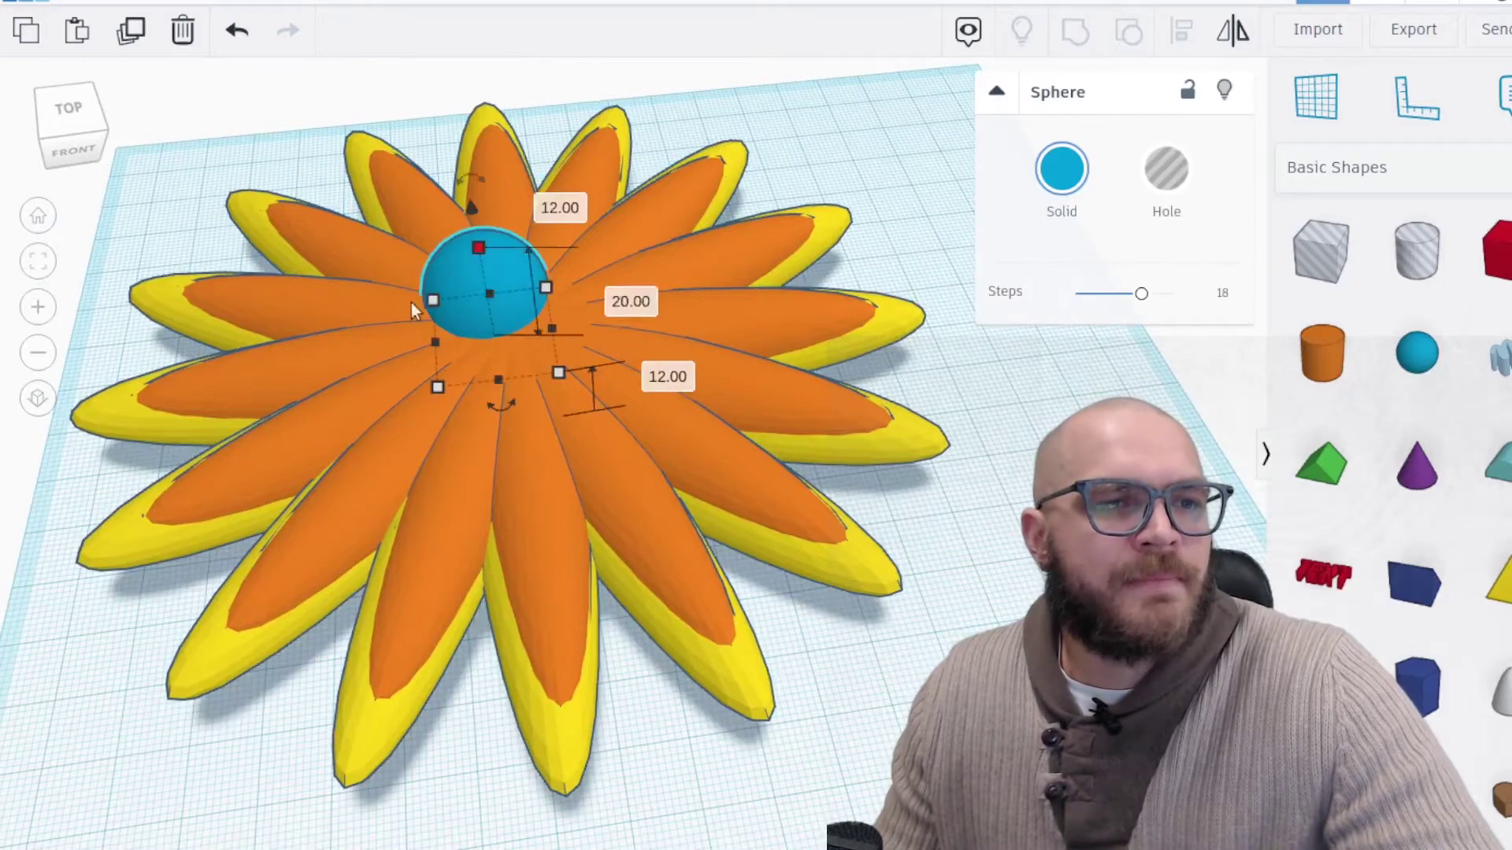
left_click_drag(432, 346, 518, 334)
right_click_drag(414, 318, 496, 328)
left_click_drag(474, 305, 532, 272)
Colour the small sphere turquoise and move it toward the upper-left petals
left_click(1061, 169)
left_click(1199, 368)
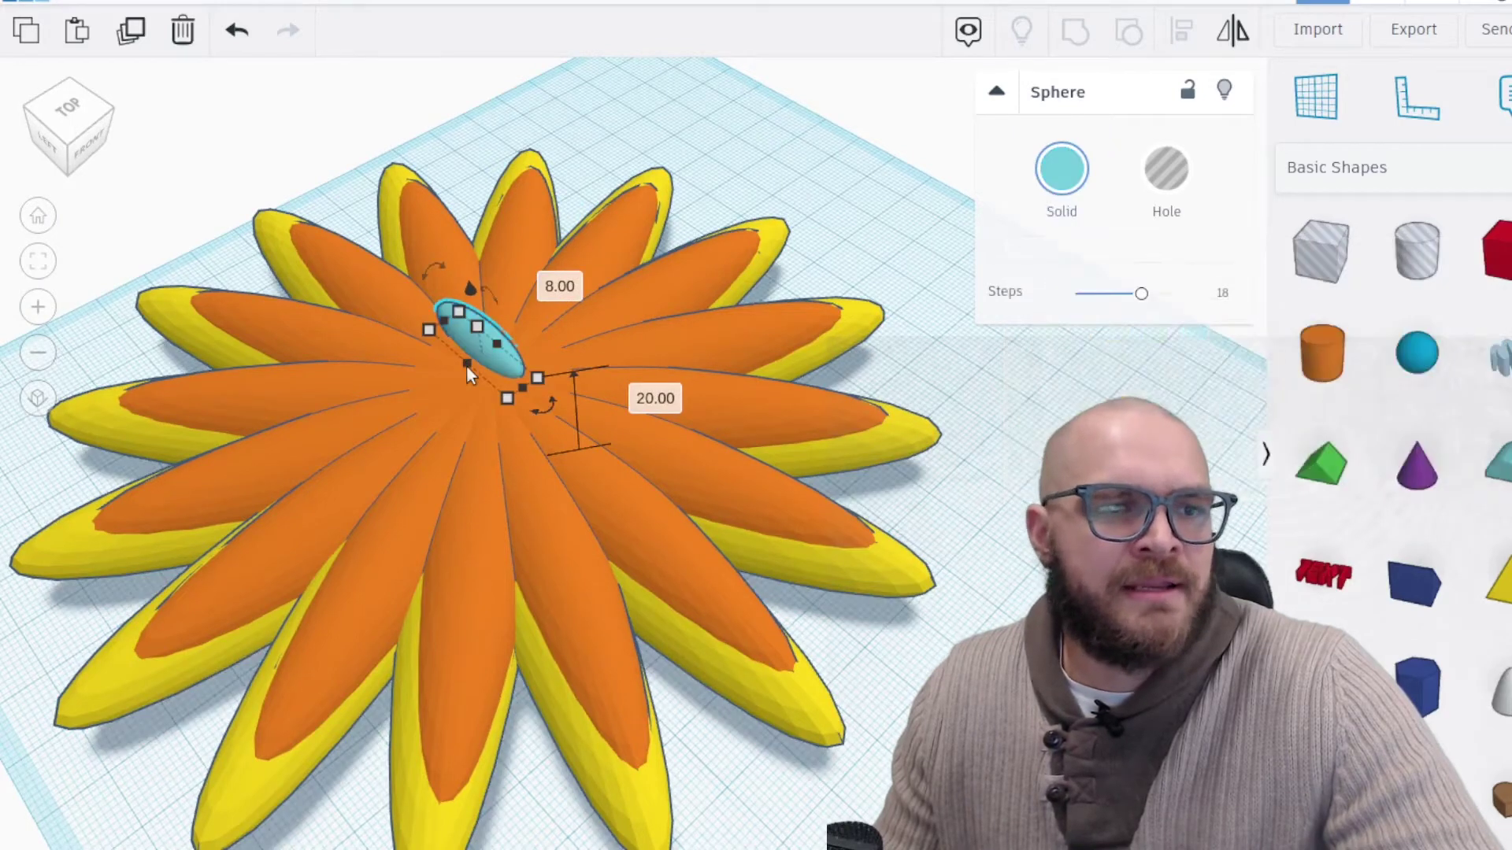
left_click_drag(500, 366, 439, 319)
mouse_move(383, 319)
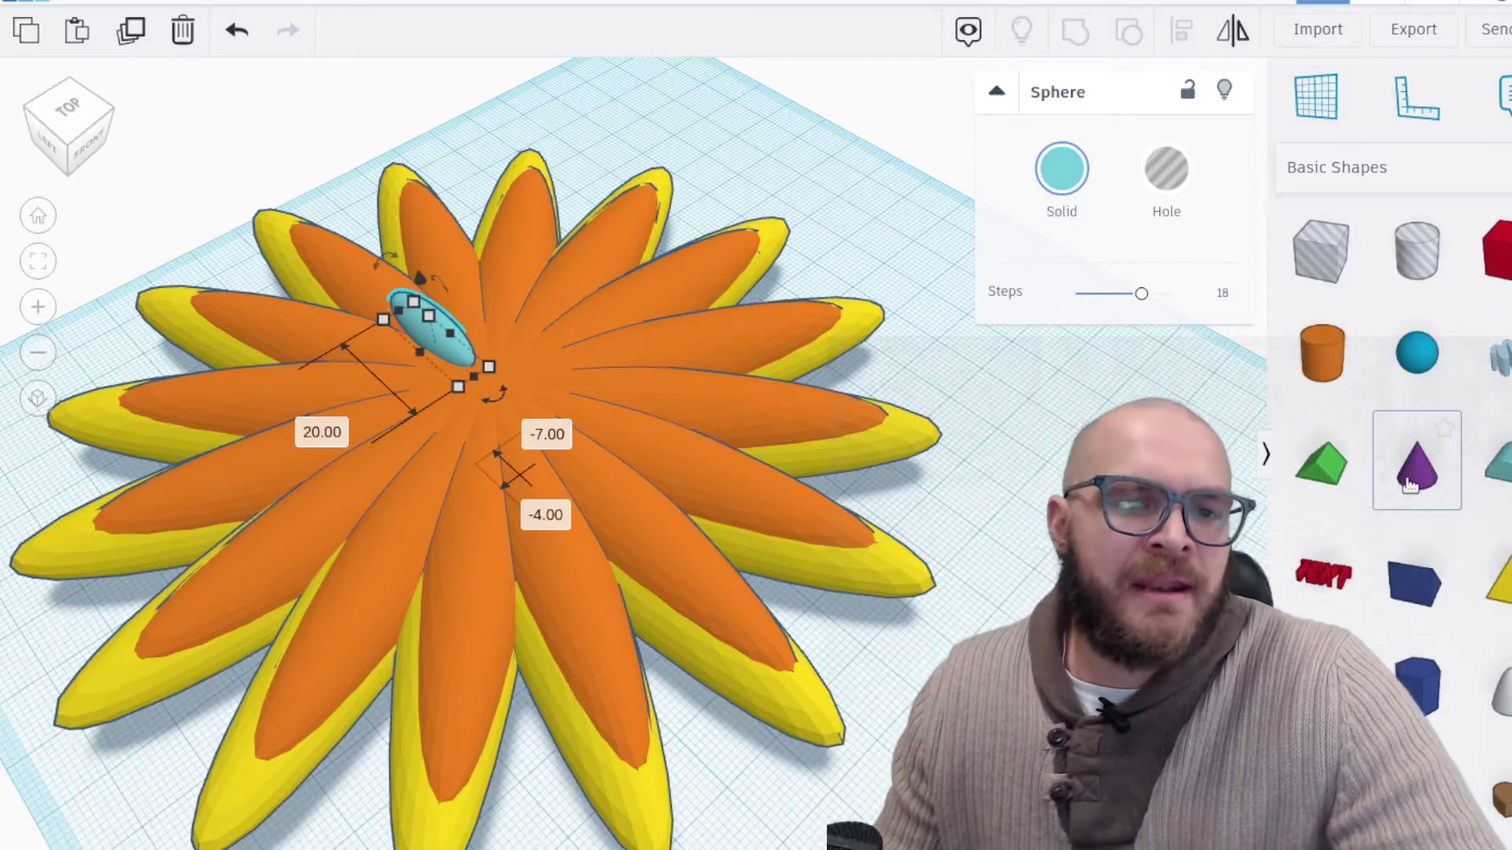
key("Escape")
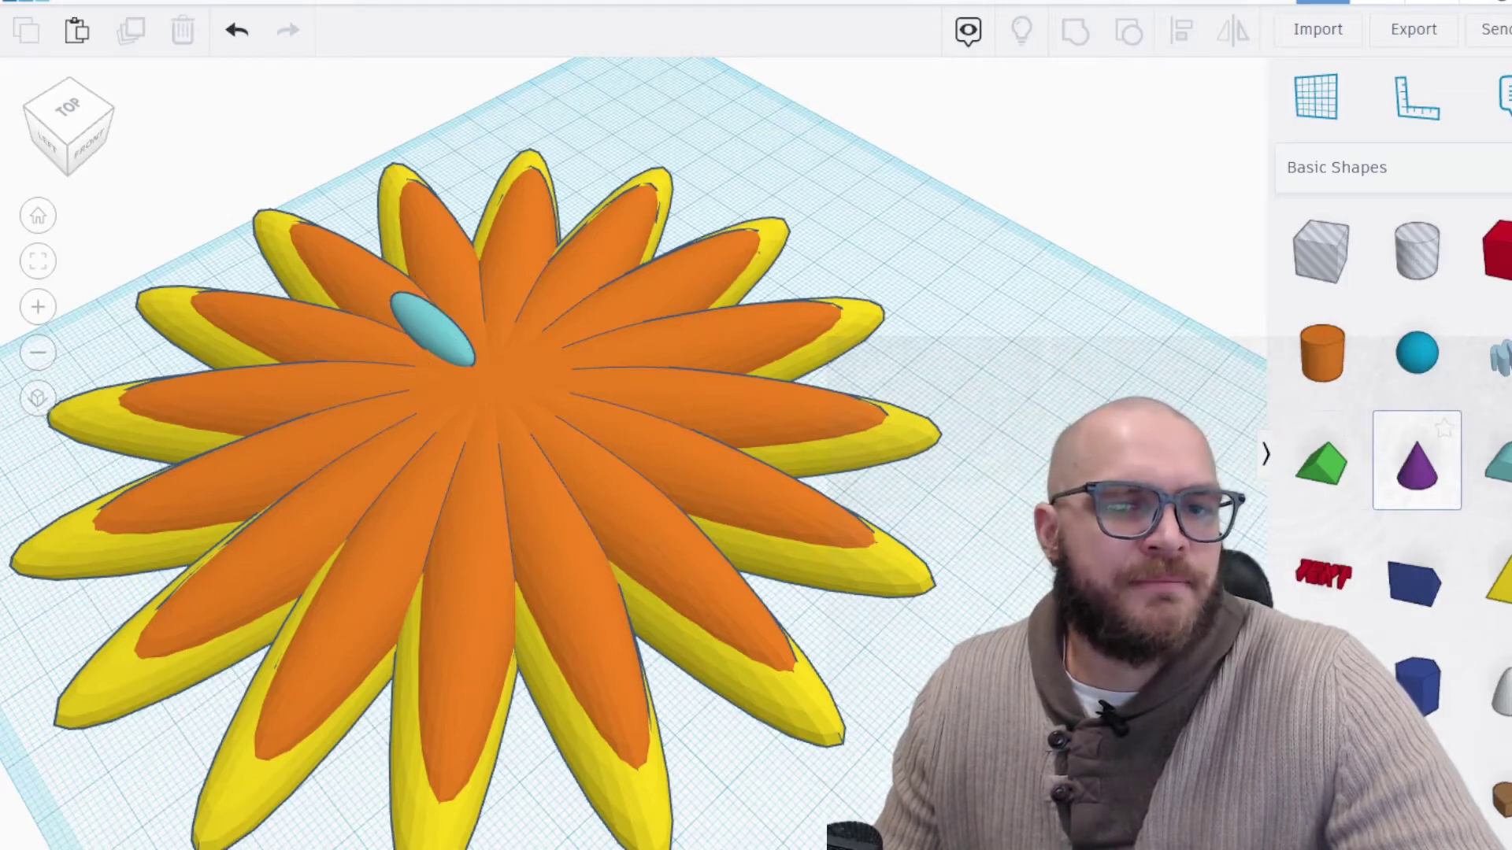
left_click_drag(1418, 465, 1040, 488)
Delete the stray cone, set a workplane on the flower centre, and place a cone at the ellipsoid's tip
key("Delete")
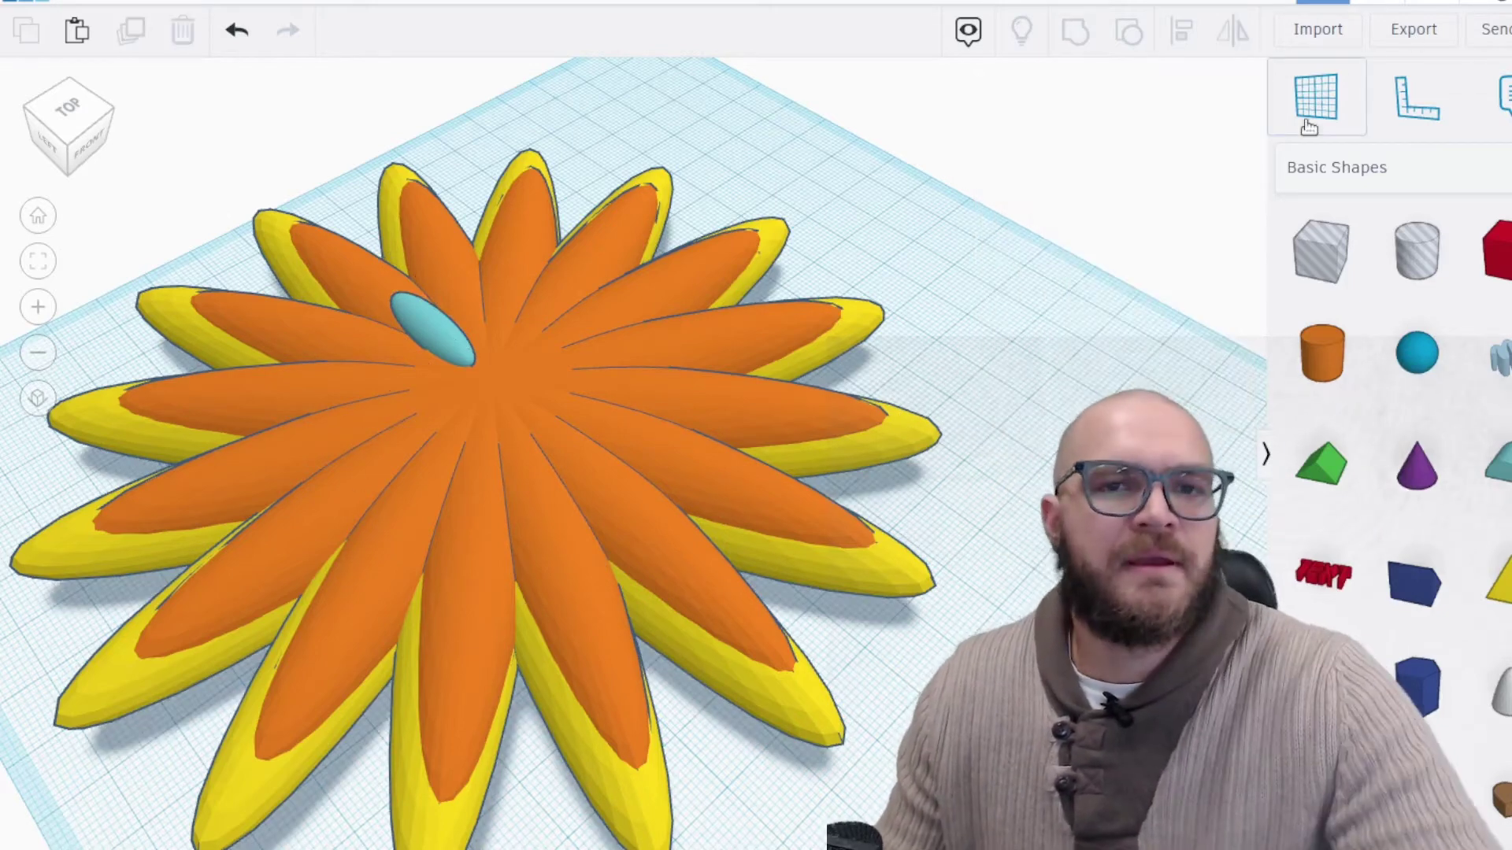
left_click(1317, 96)
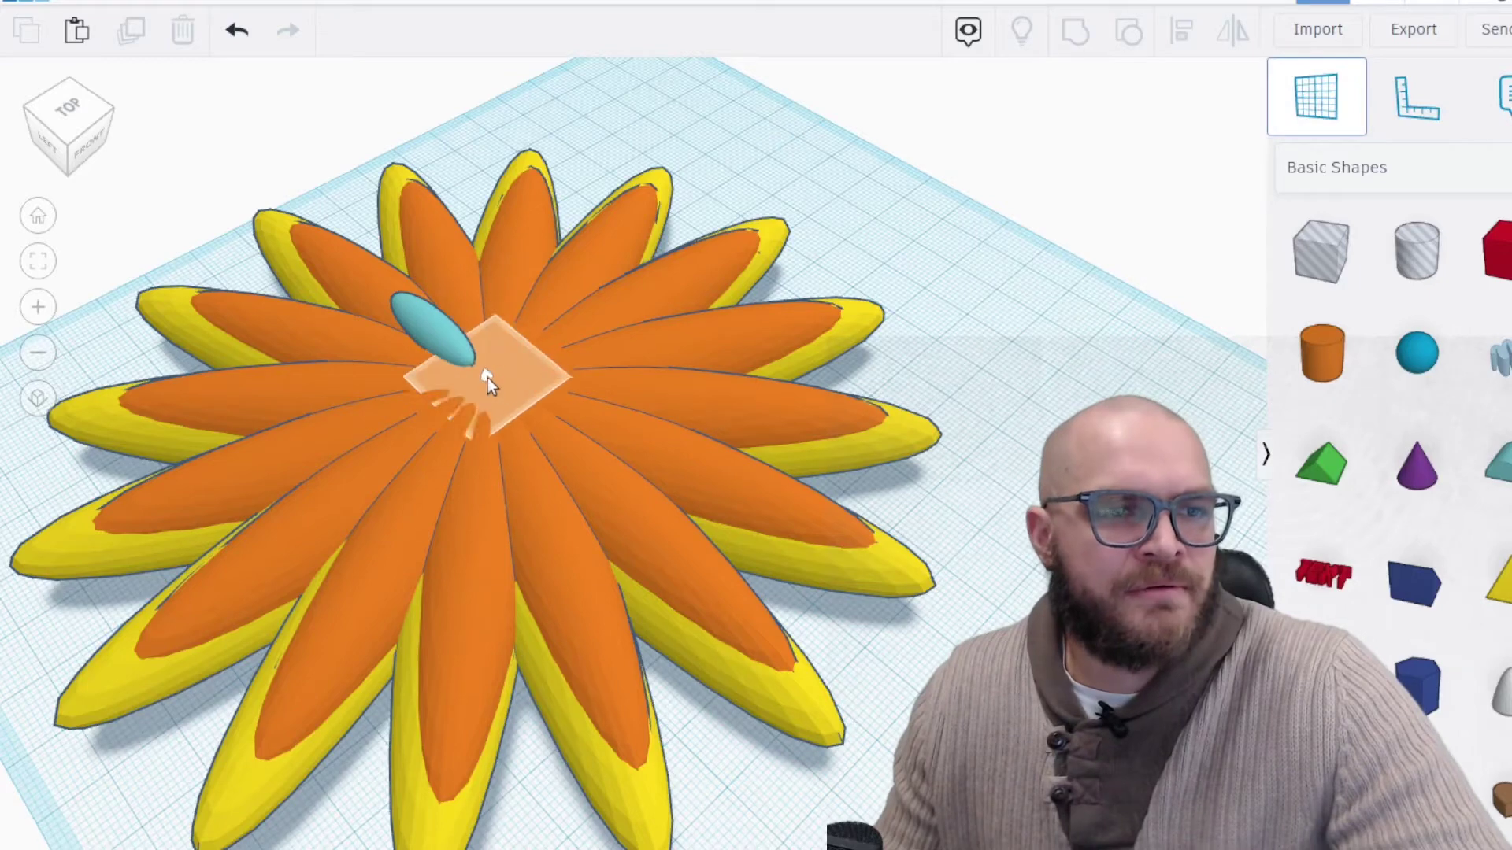
left_click(490, 374)
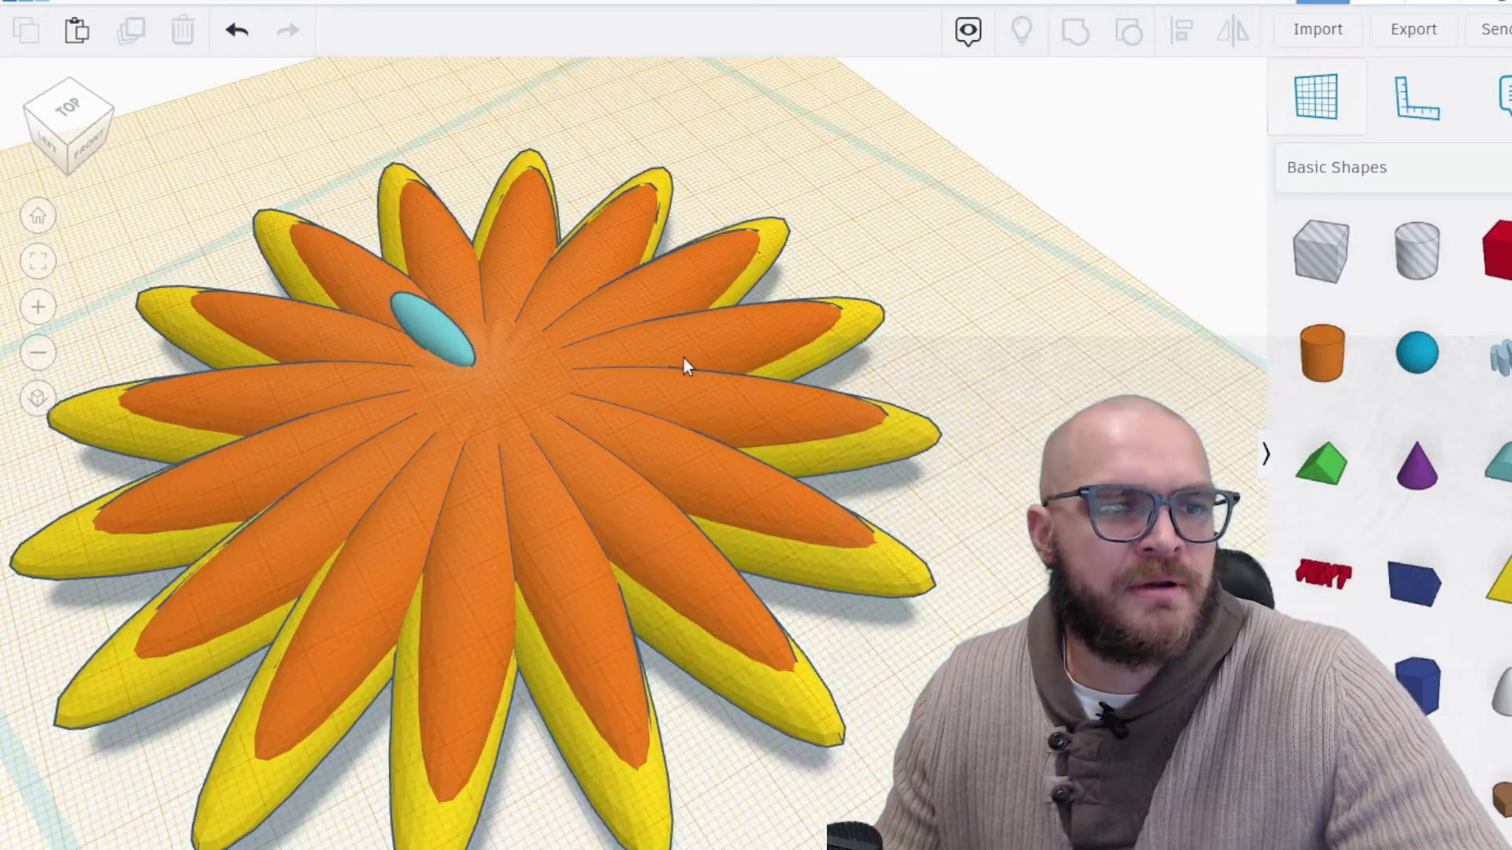
left_click(1438, 506)
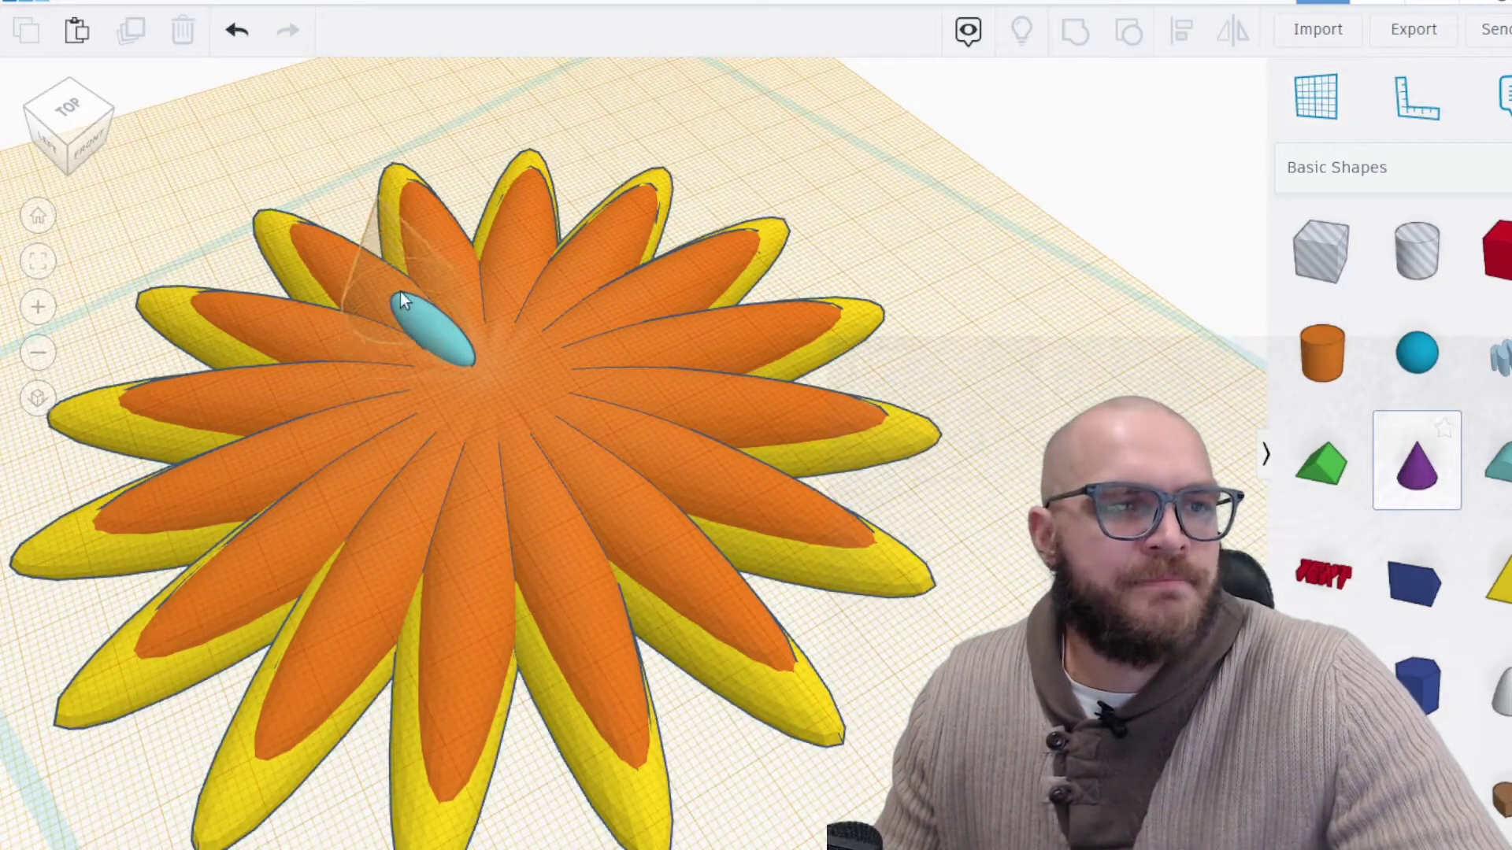
left_click(395, 335)
left_click_drag(394, 331, 395, 298)
scroll(1367, 575, "down", 3)
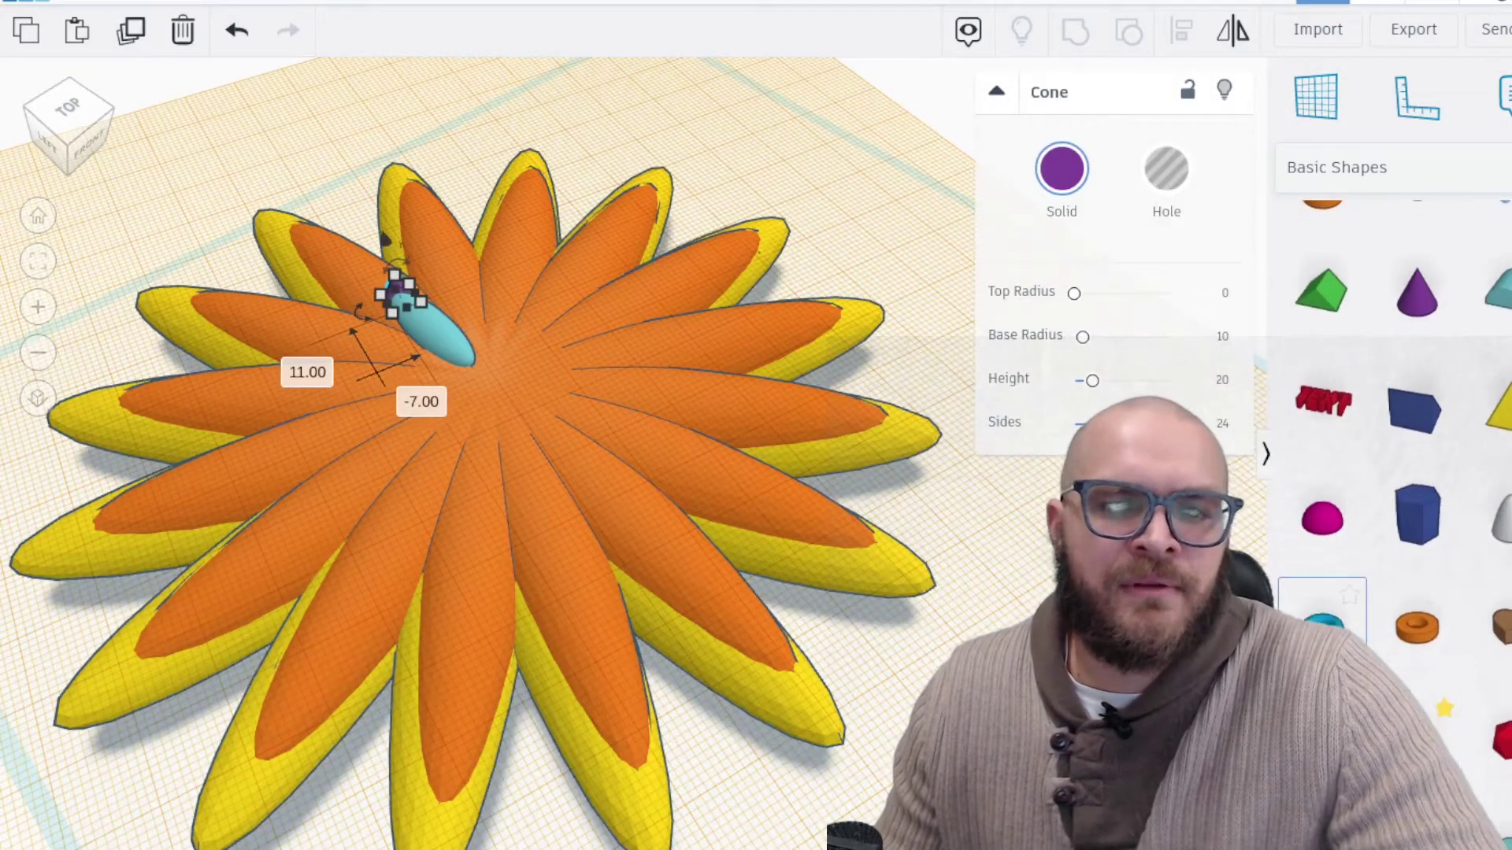
left_click(370, 411)
Place a torus on the flower, colour it red, and shrink it to about 12 by 13
left_click(475, 357)
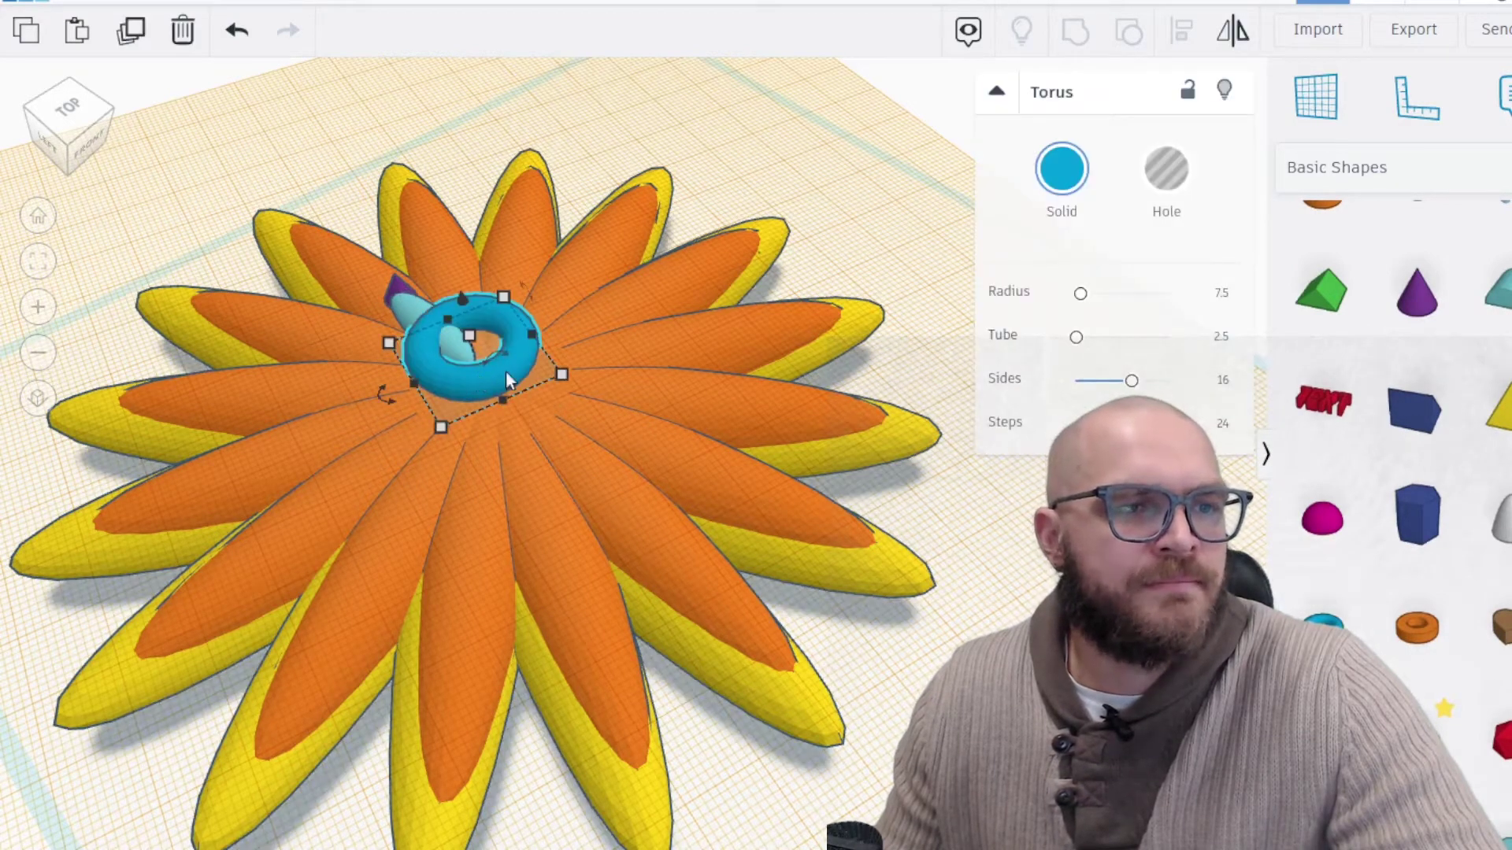
right_click_drag(505, 372, 451, 367)
scroll(485, 400, "up", 5)
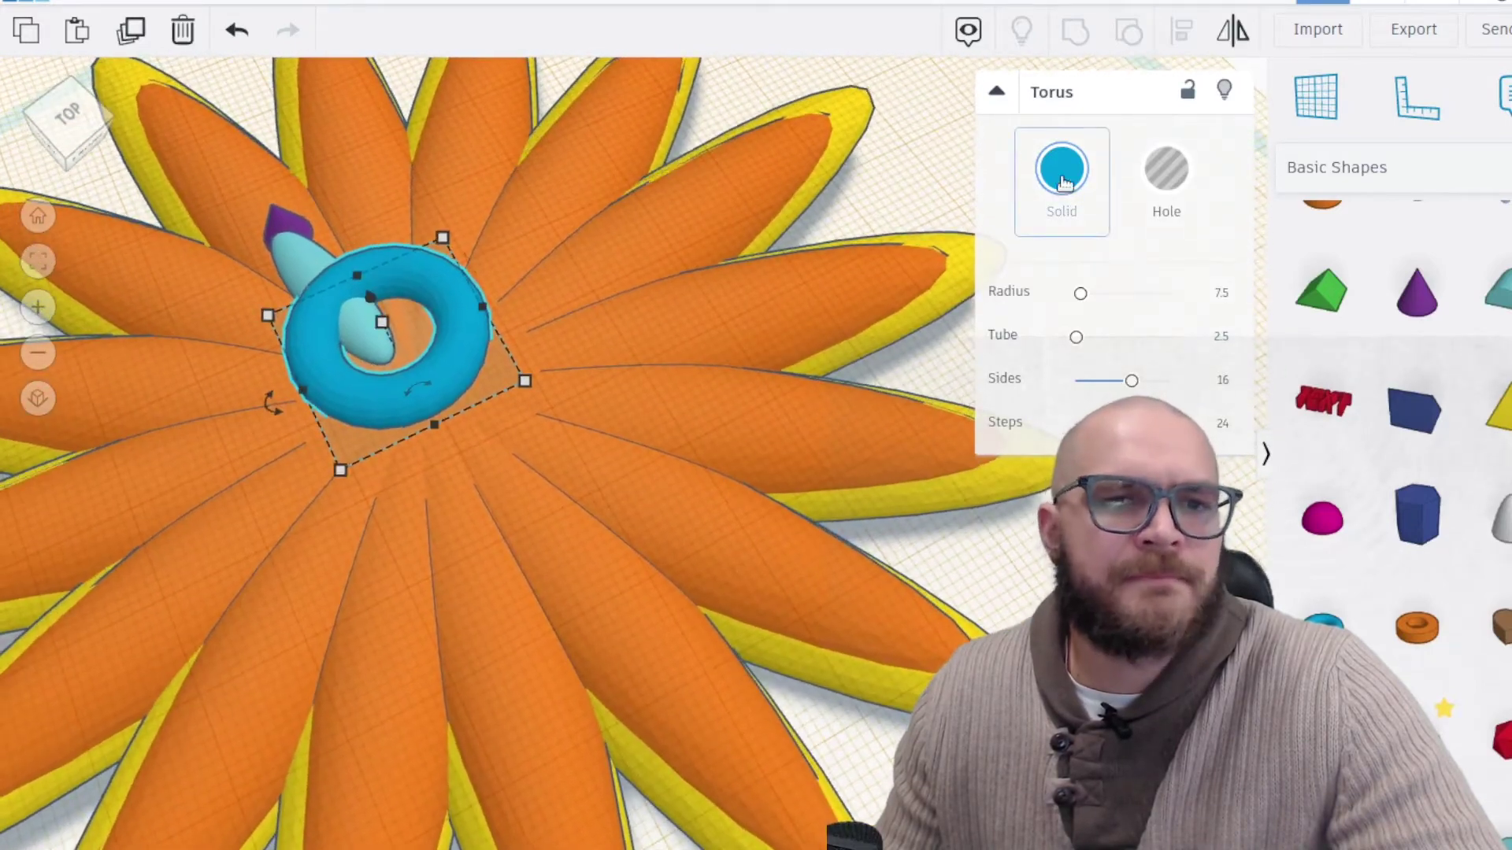
left_click(1061, 197)
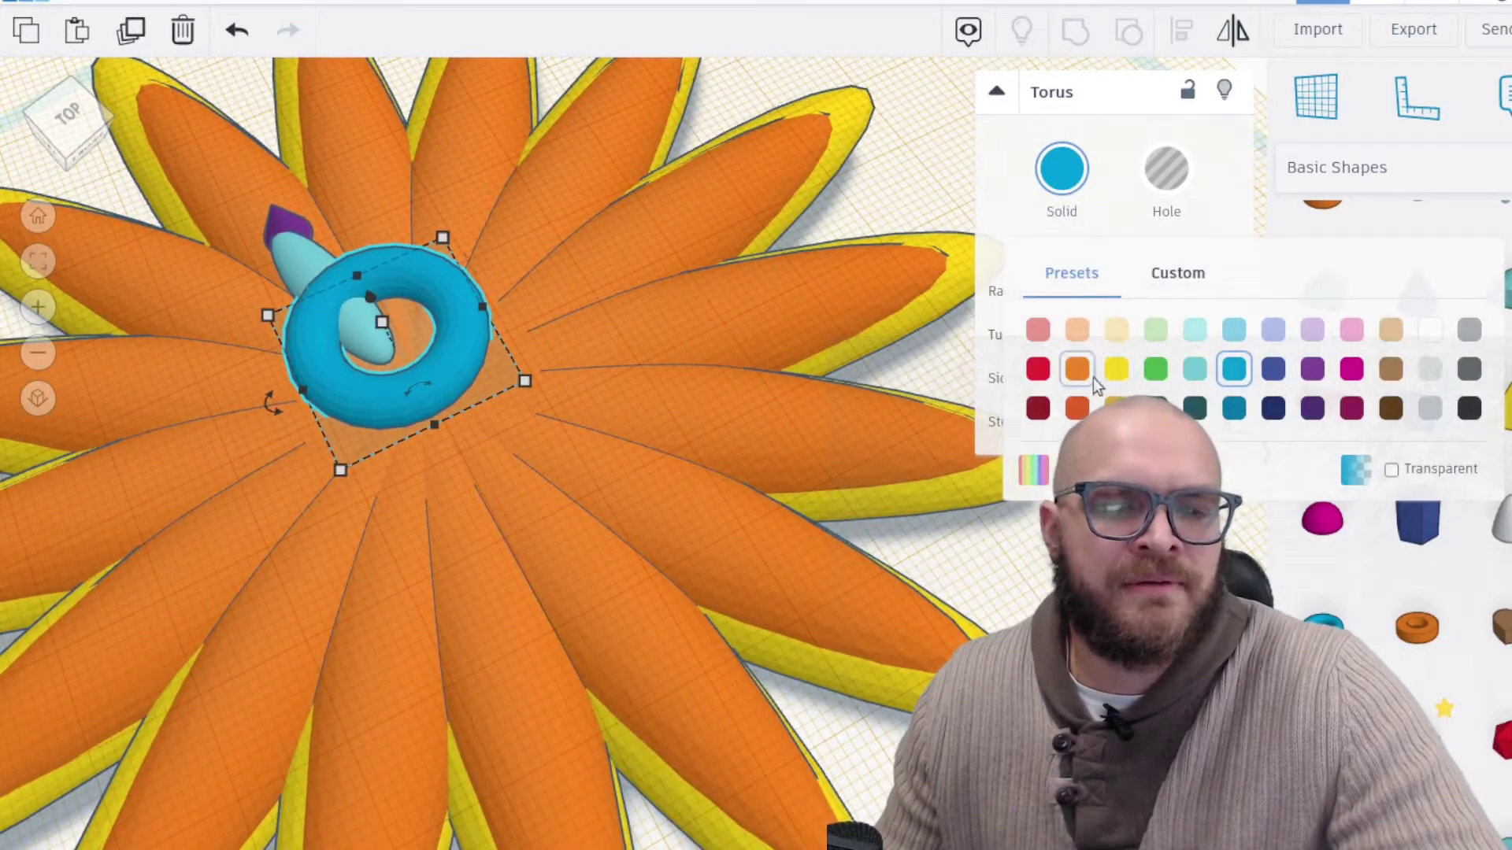
left_click(1039, 369)
right_click_drag(377, 412, 428, 387)
left_click_drag(526, 357, 426, 333)
right_click_drag(427, 334, 366, 253)
right_click_drag(266, 291, 418, 338)
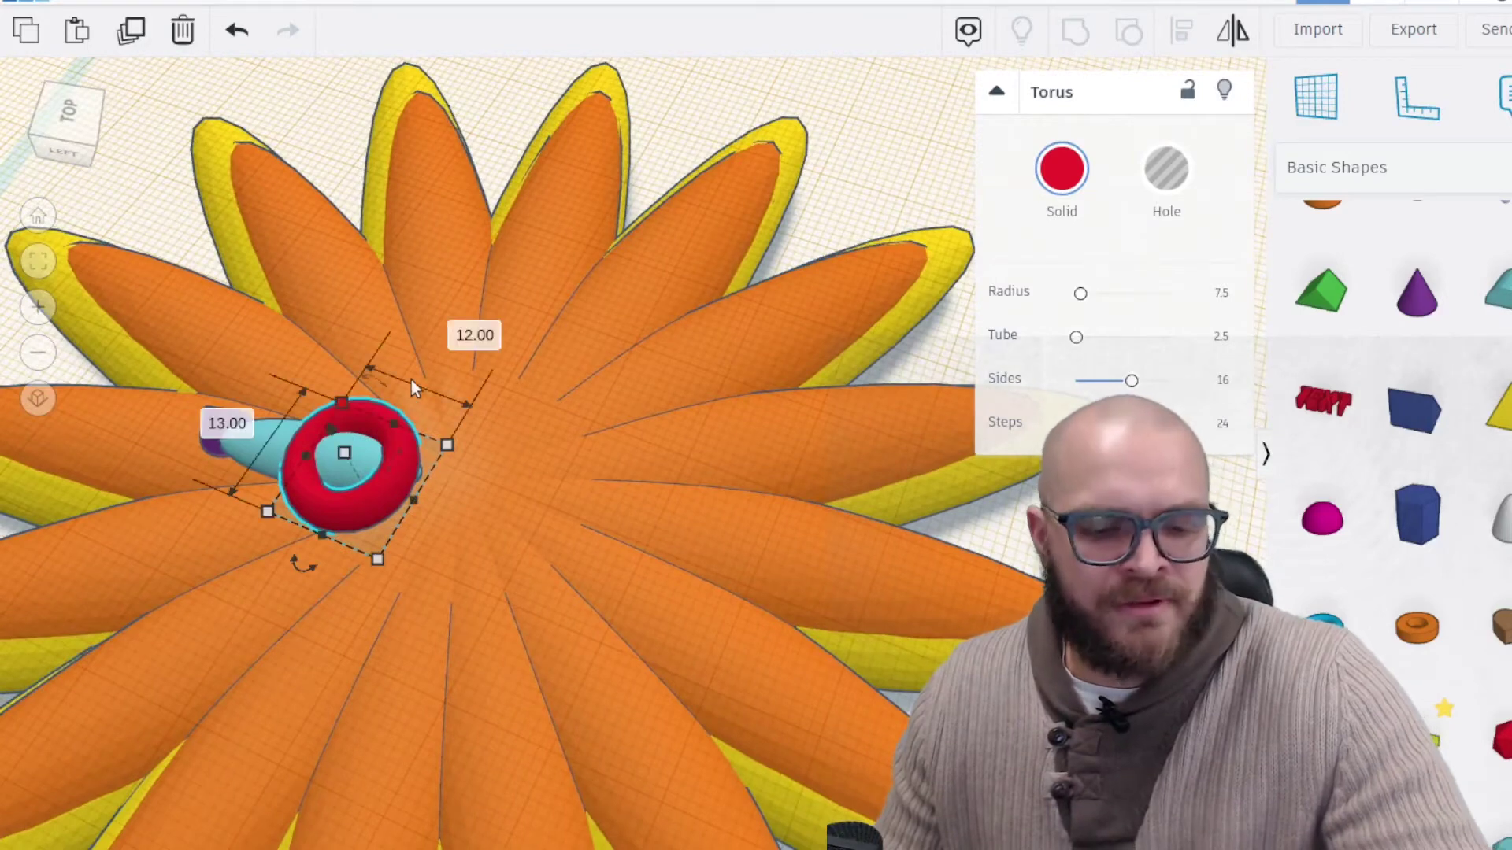
Group the red torus, turquoise ellipsoid and purple cone with the multicolour option on
left_click(219, 427)
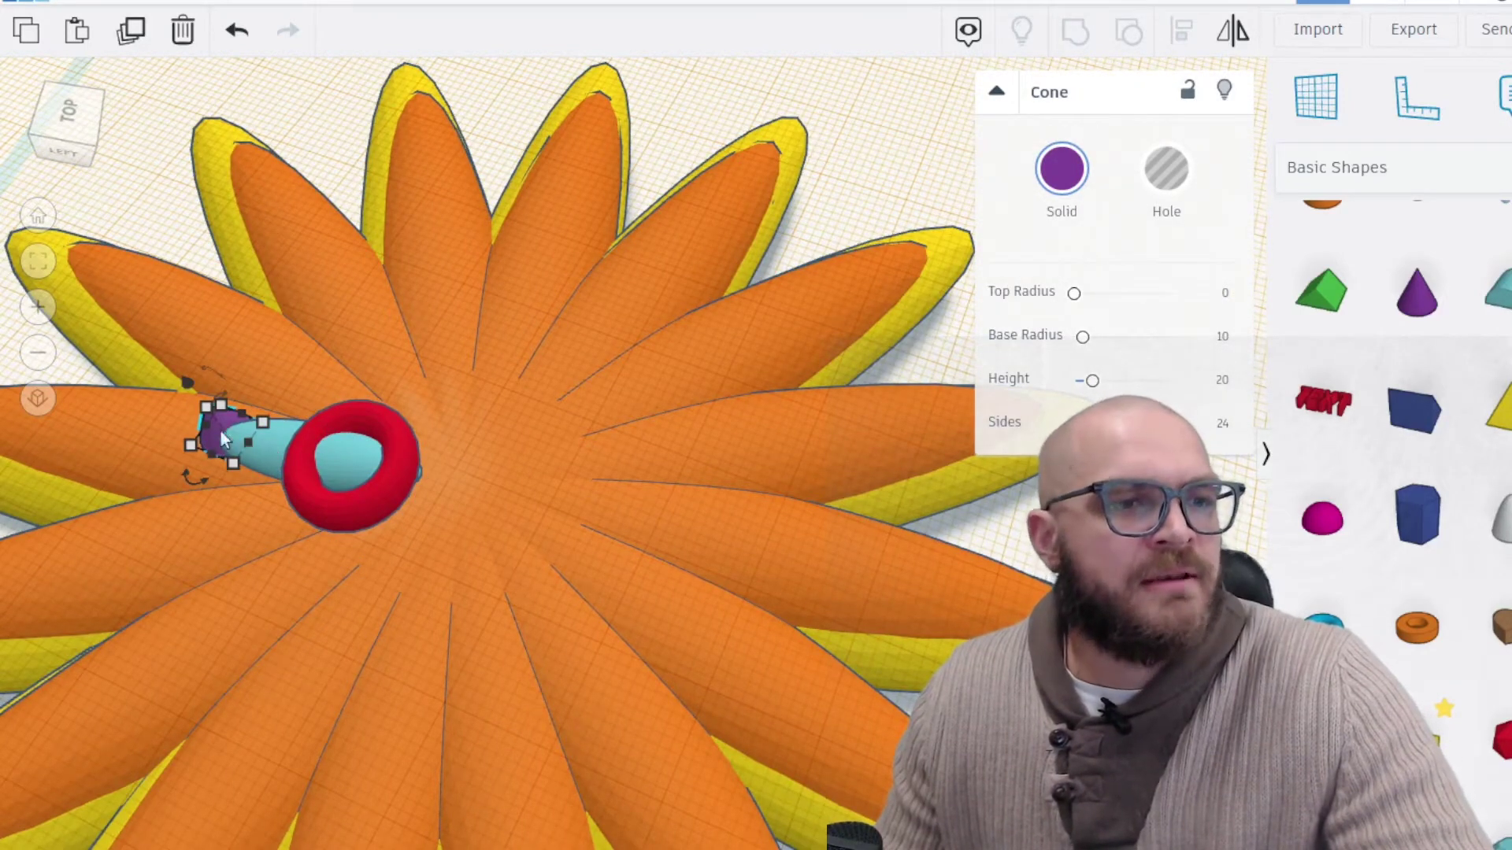
left_click(372, 475)
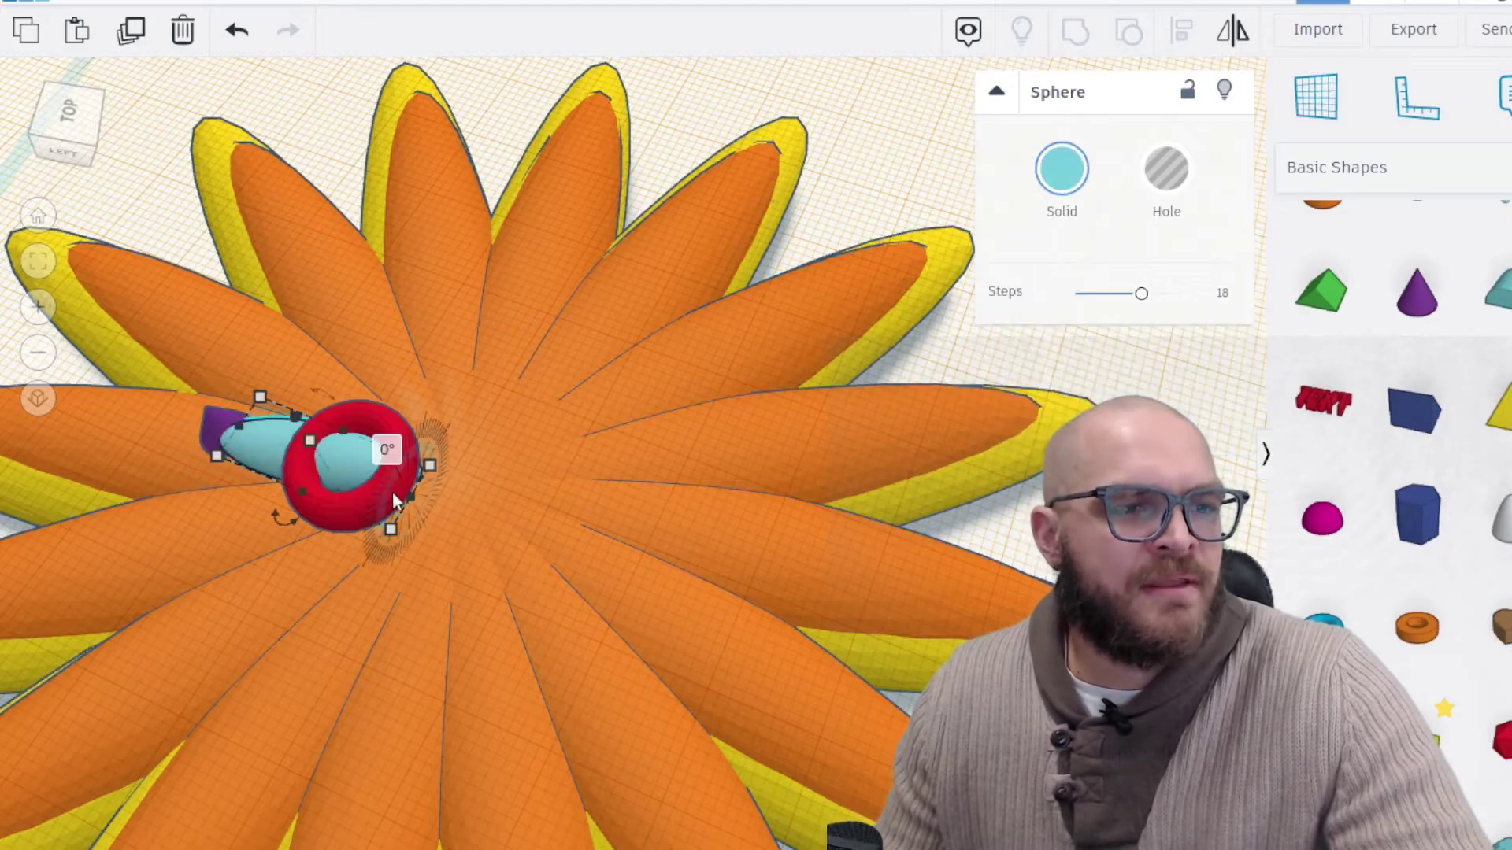
left_click(392, 501)
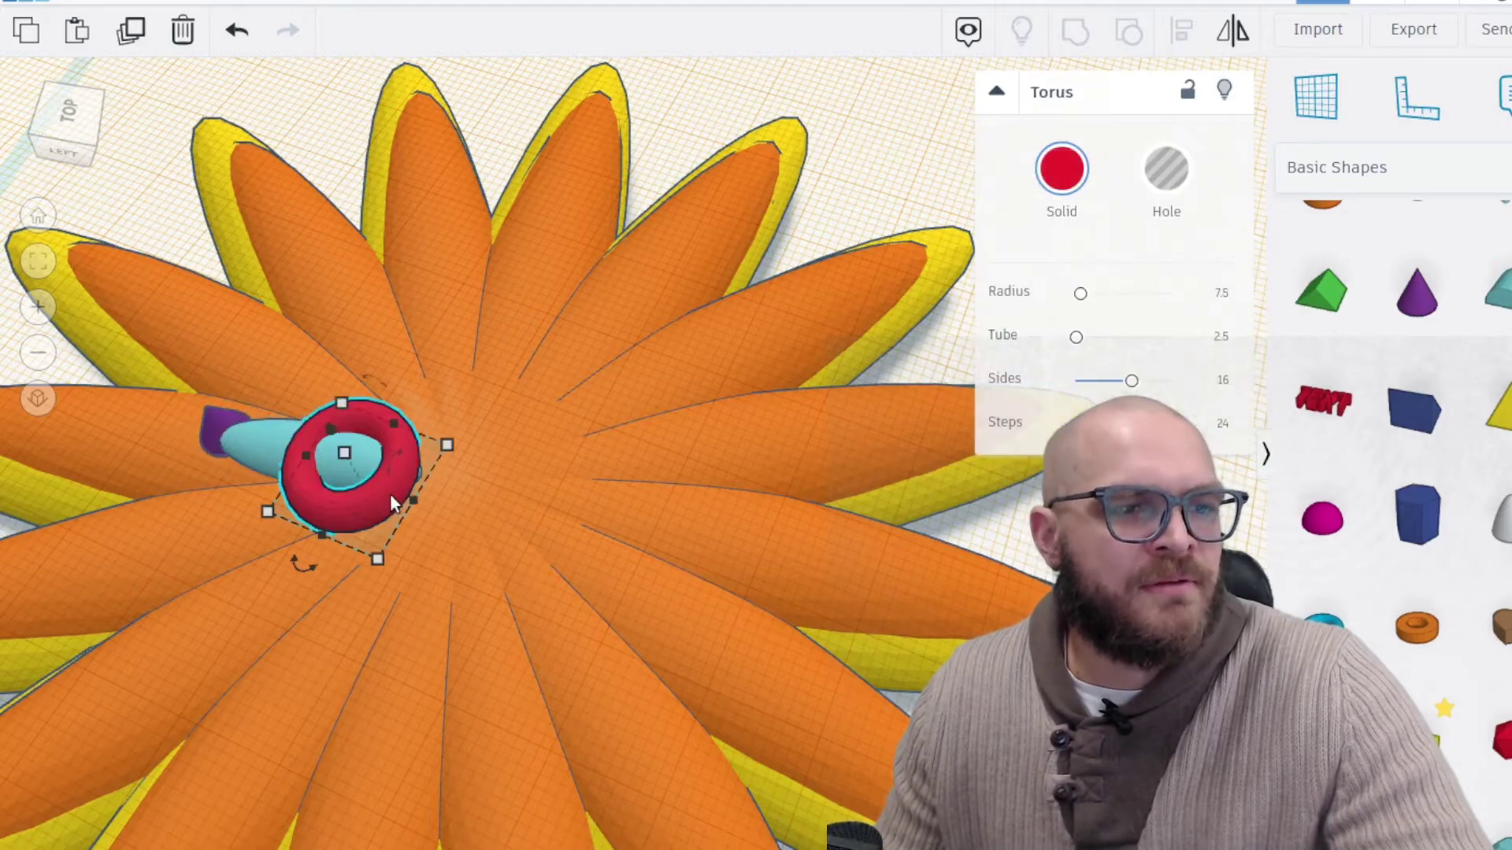
left_click(263, 460, "shift")
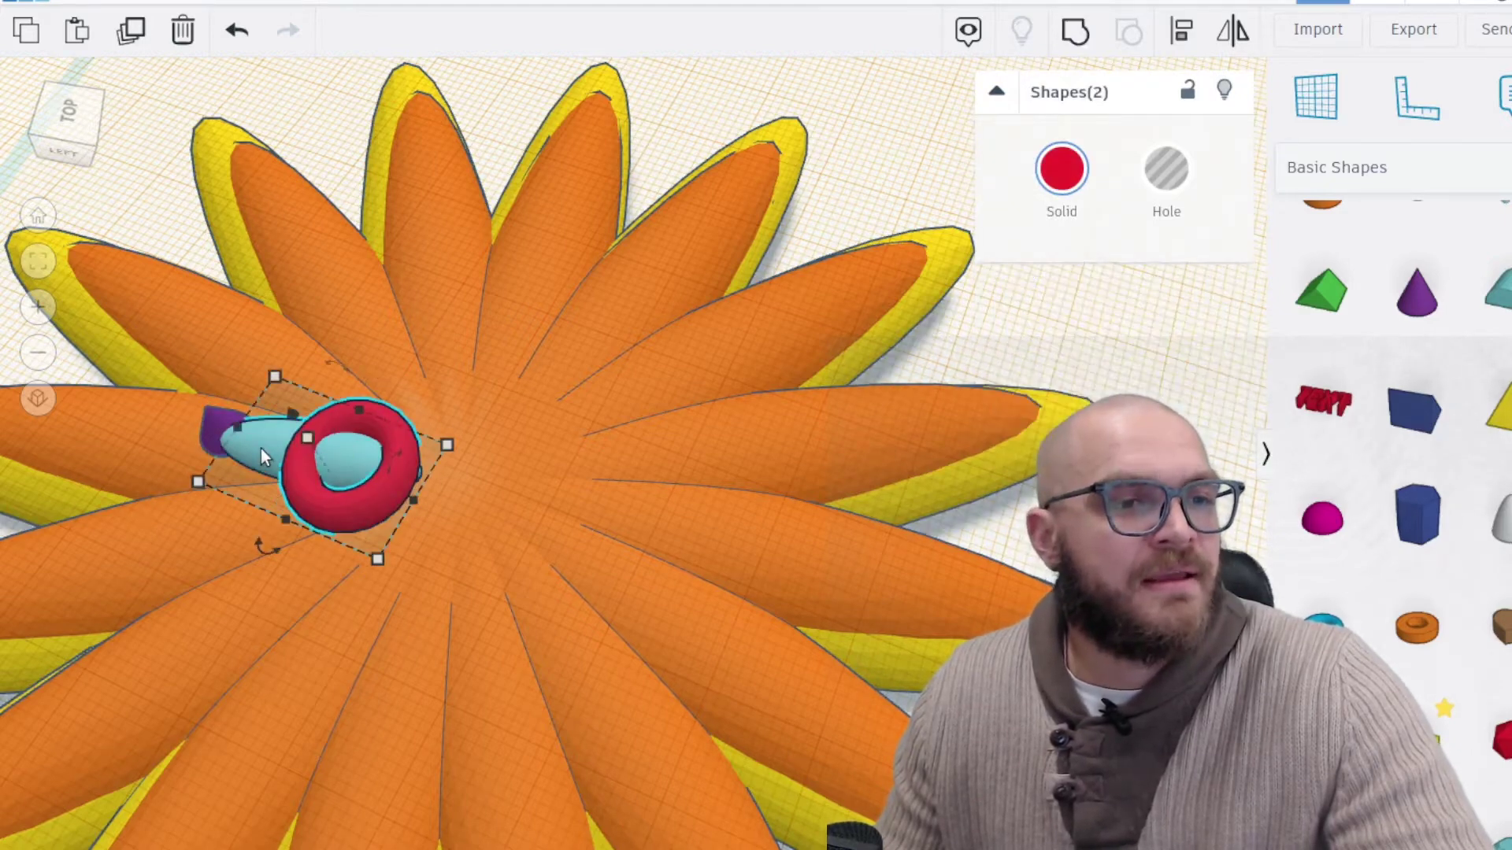
left_click(211, 420, "shift")
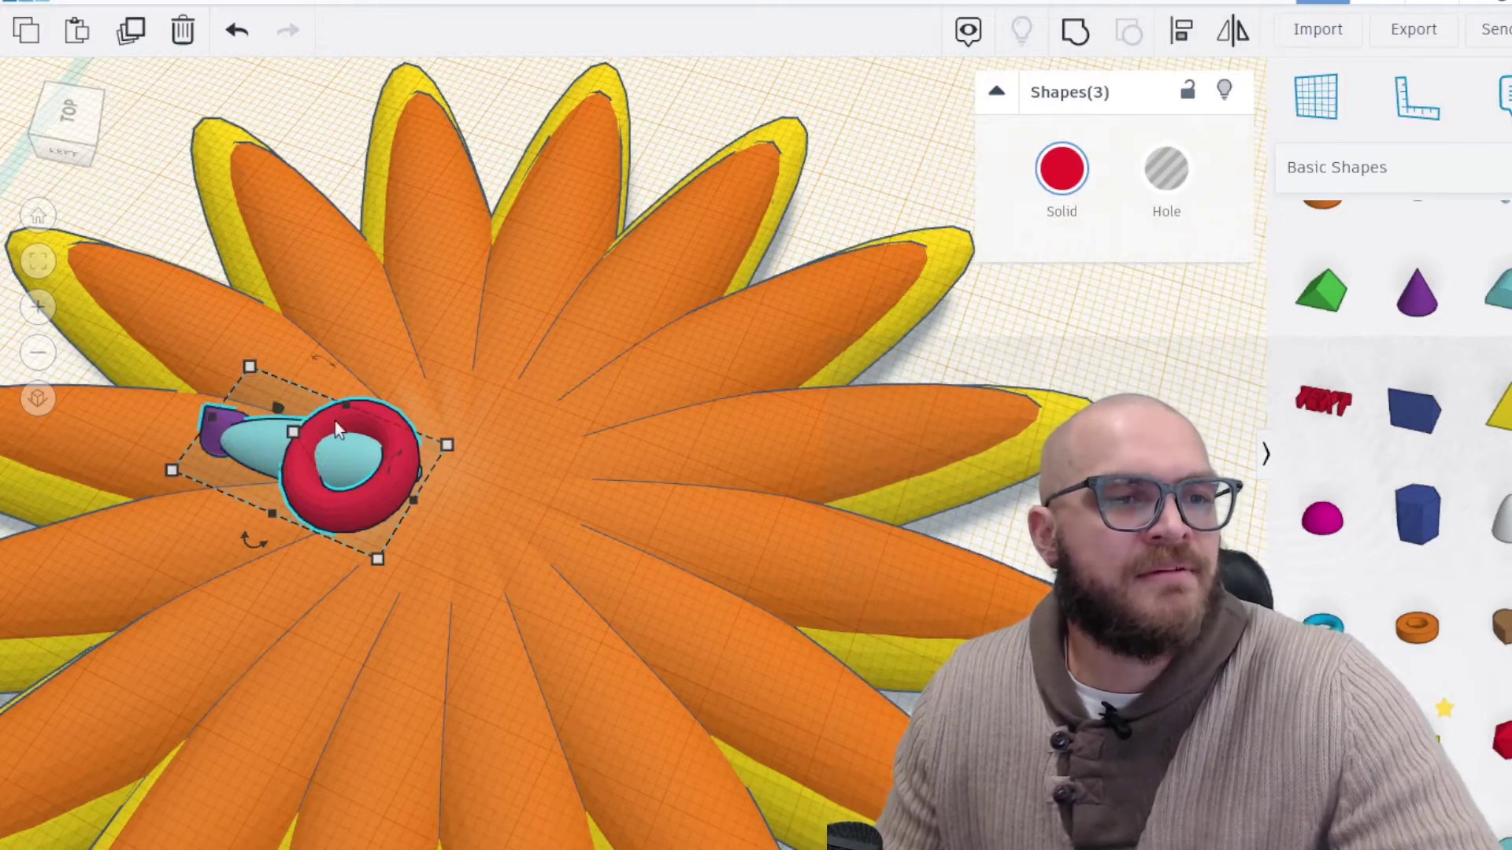
left_click(1064, 32)
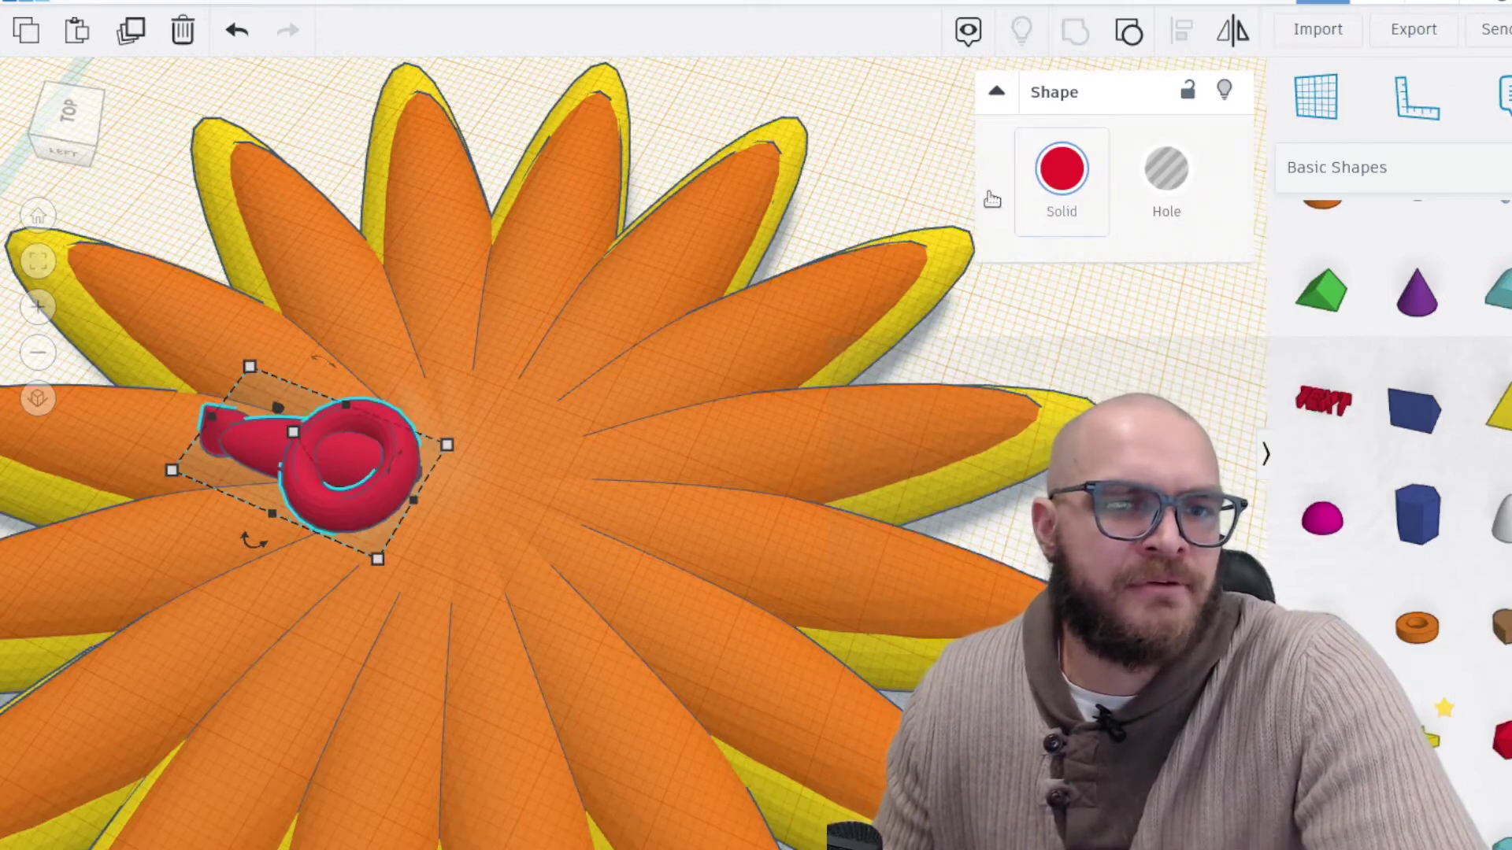
left_click(1063, 183)
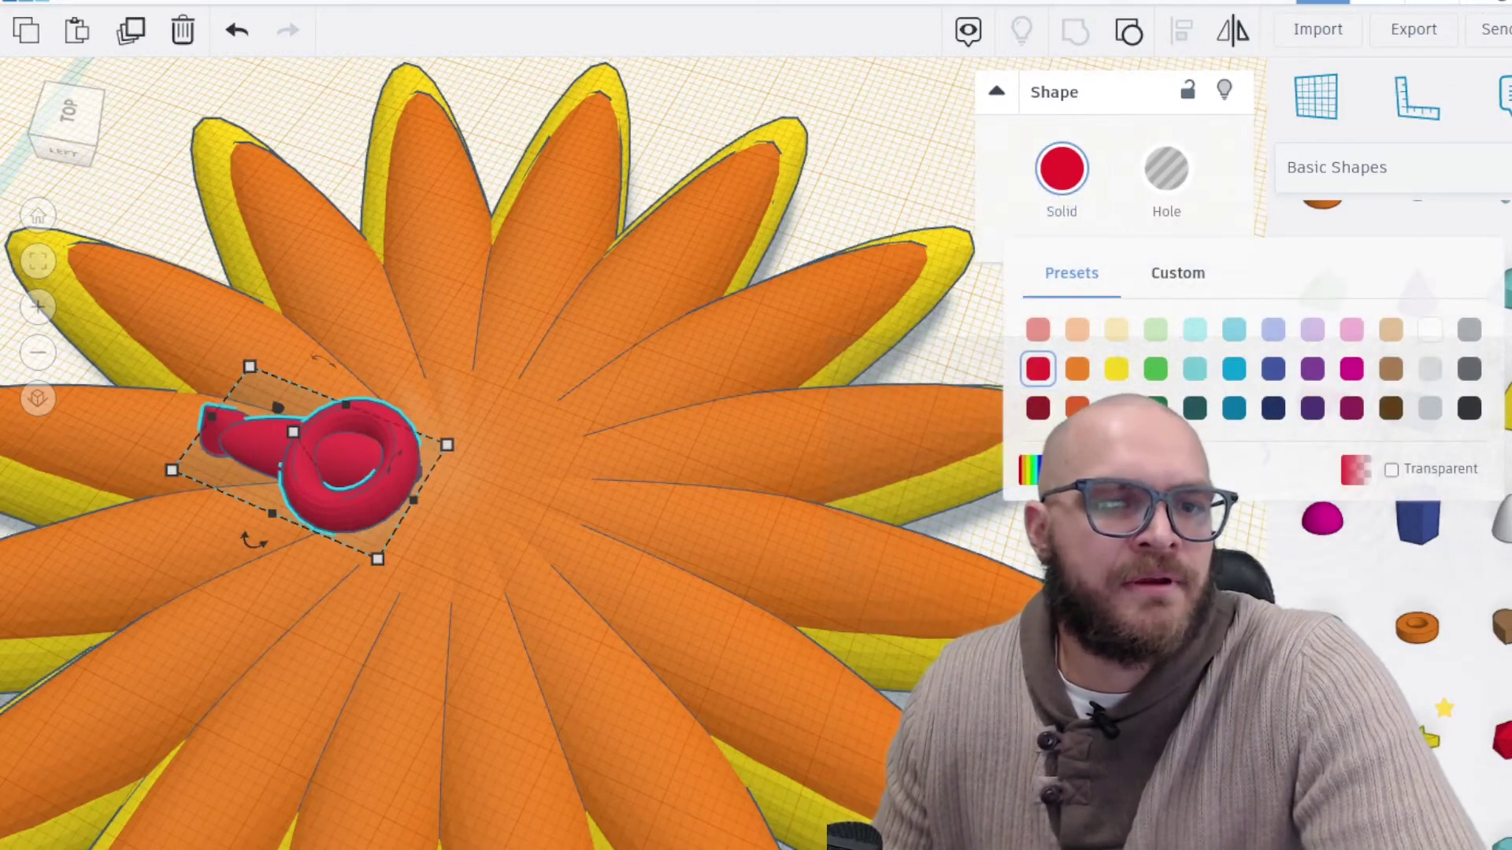
left_click(1028, 470)
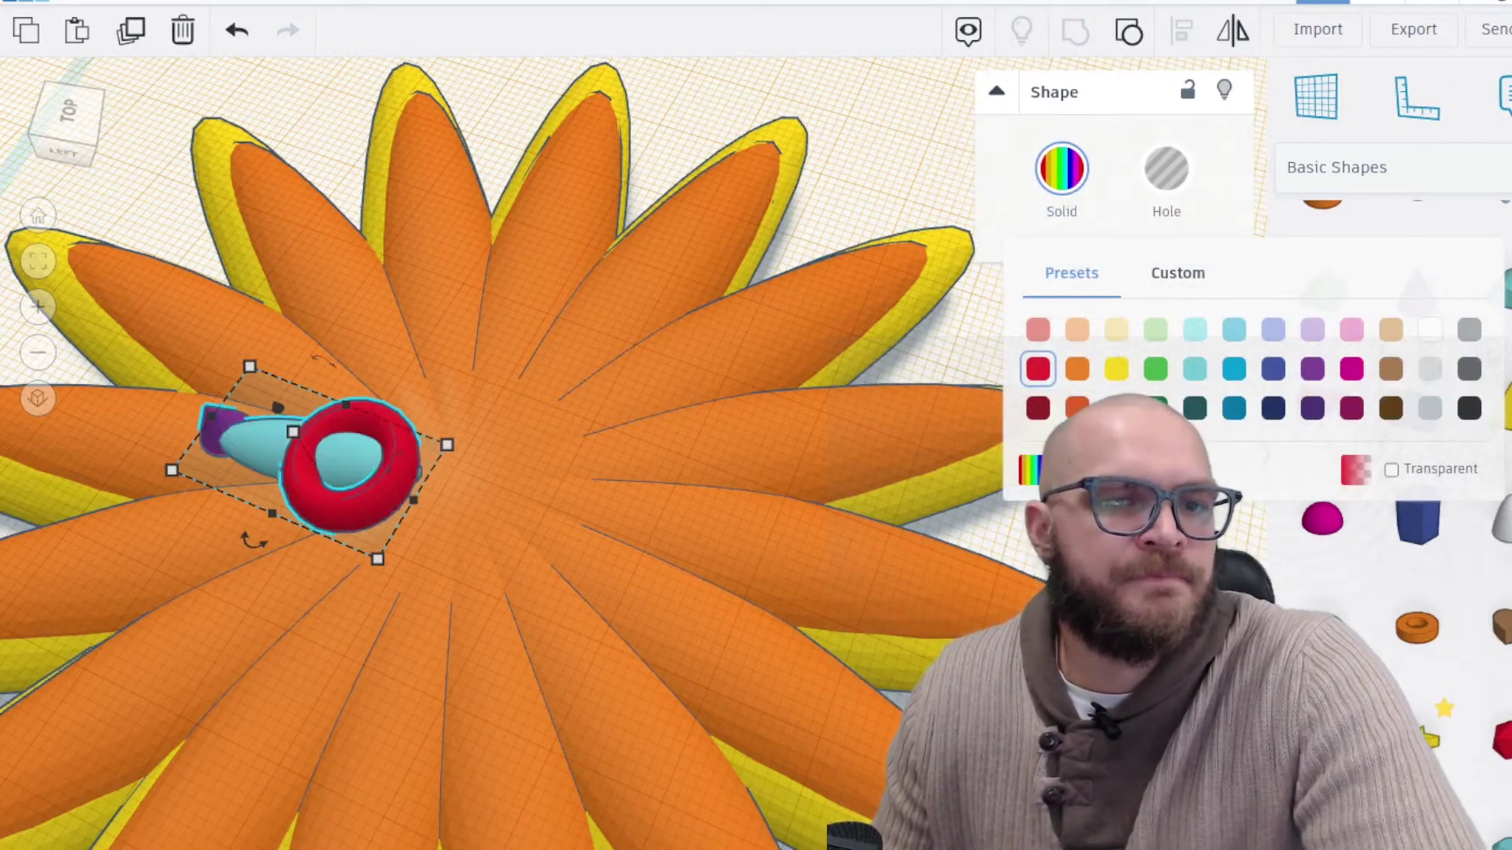
left_click(135, 39)
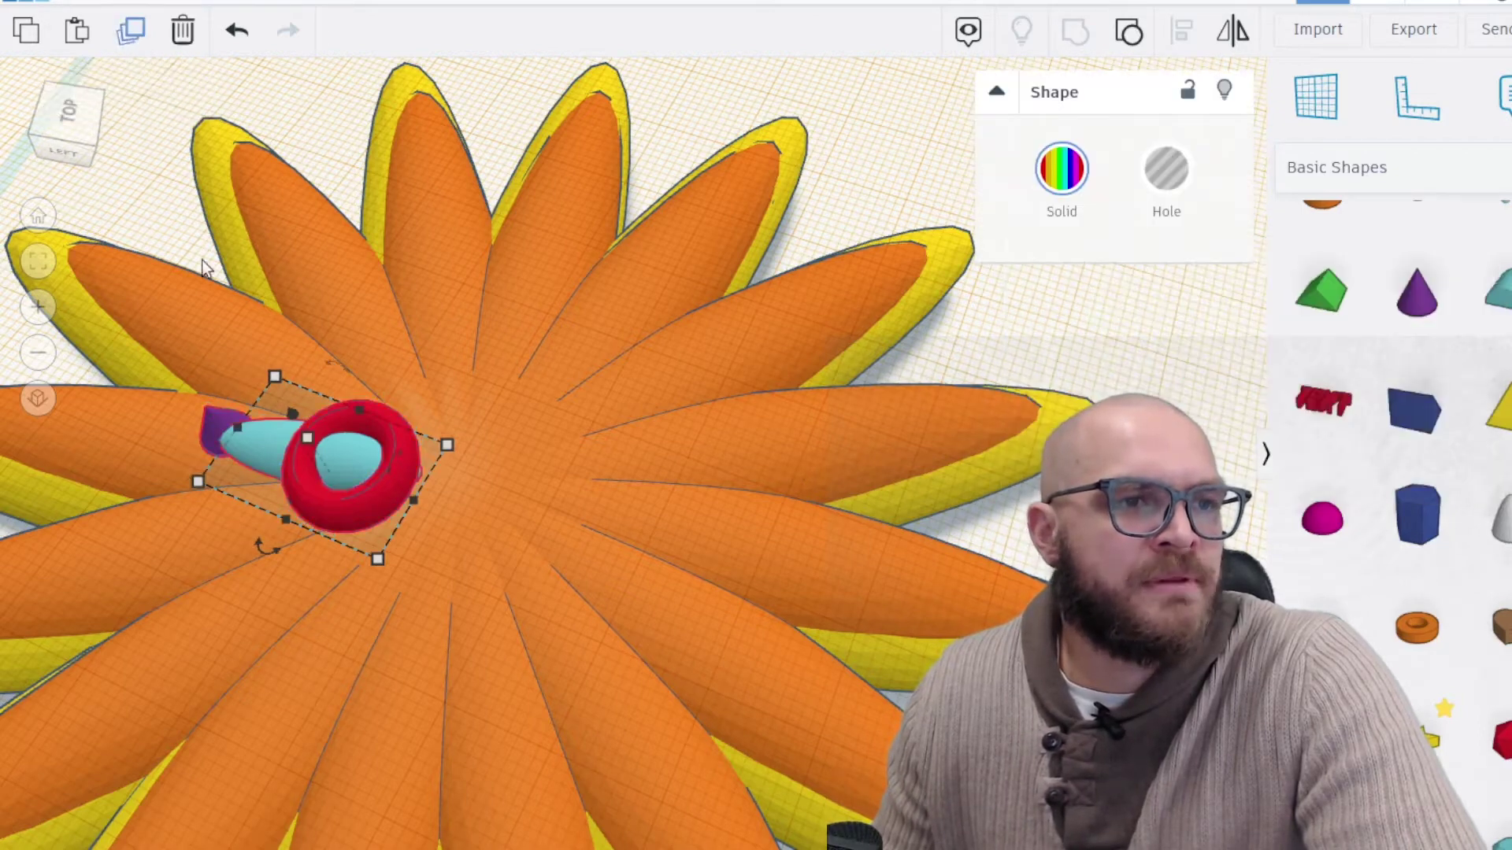
Rotate the group copy 22.5° and repeat four times, then undo and delete the extra copies
mouse_move(274, 555)
left_mouse_down()
mouse_move(253, 539)
mouse_move(290, 541)
left_mouse_up()
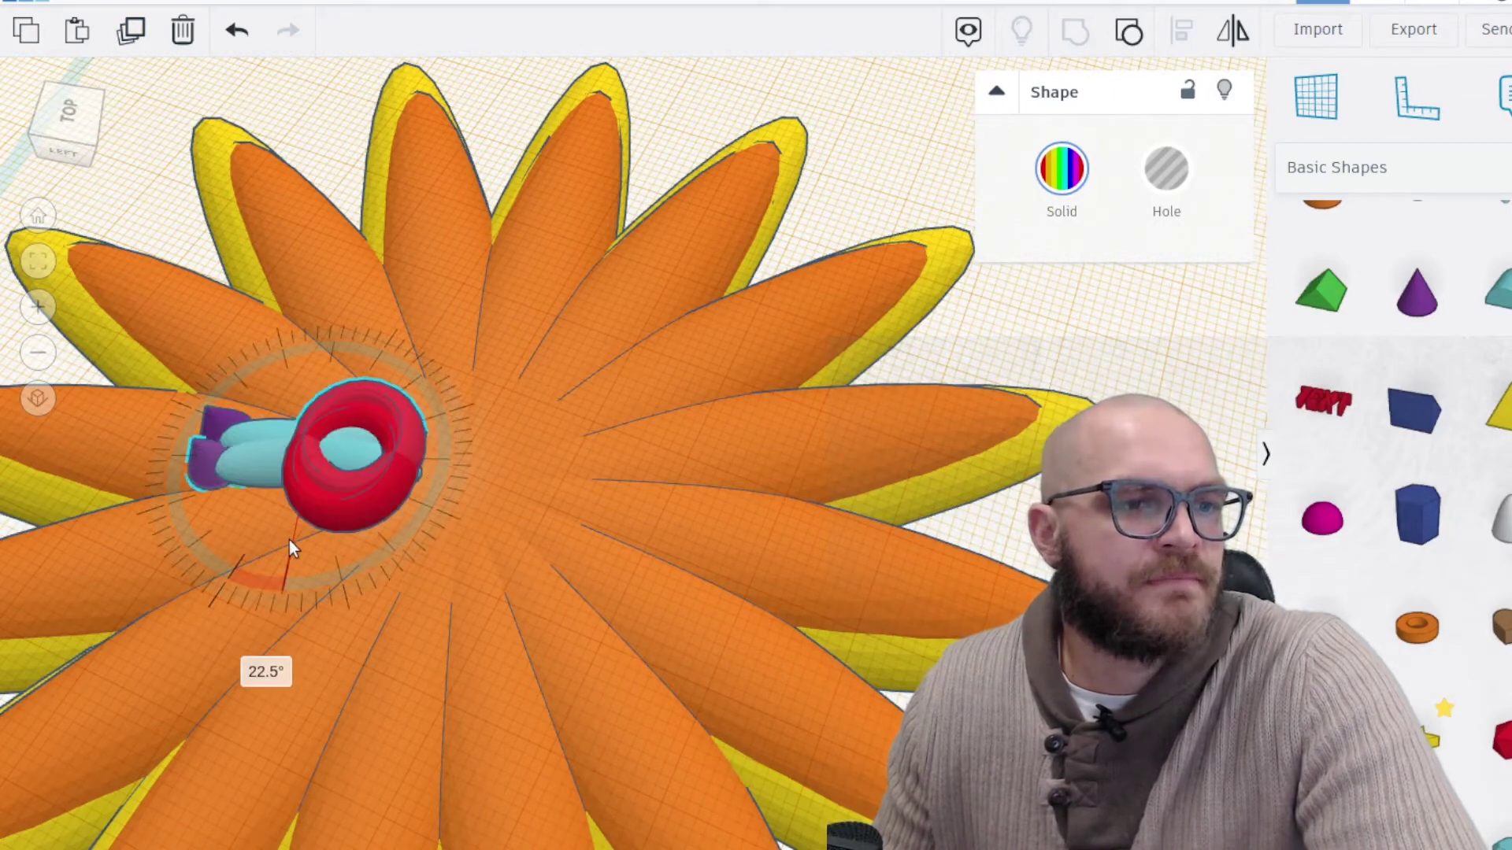
left_click_drag(289, 542, 290, 542)
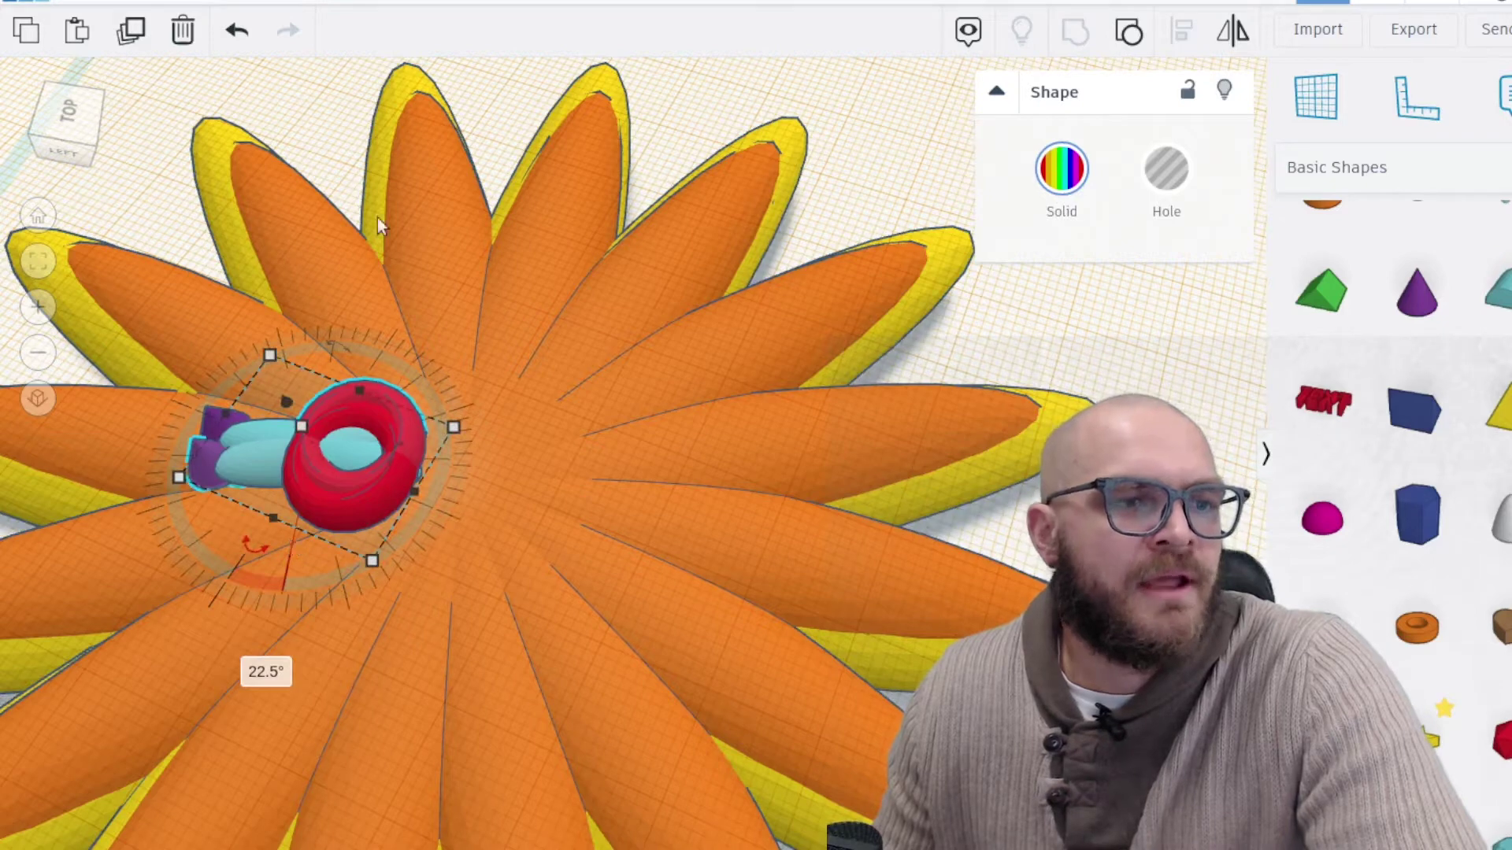
left_click(134, 37)
left_click(134, 37)
left_click(135, 37)
left_click(134, 37)
right_click_drag(373, 464, 456, 378)
left_click(236, 35)
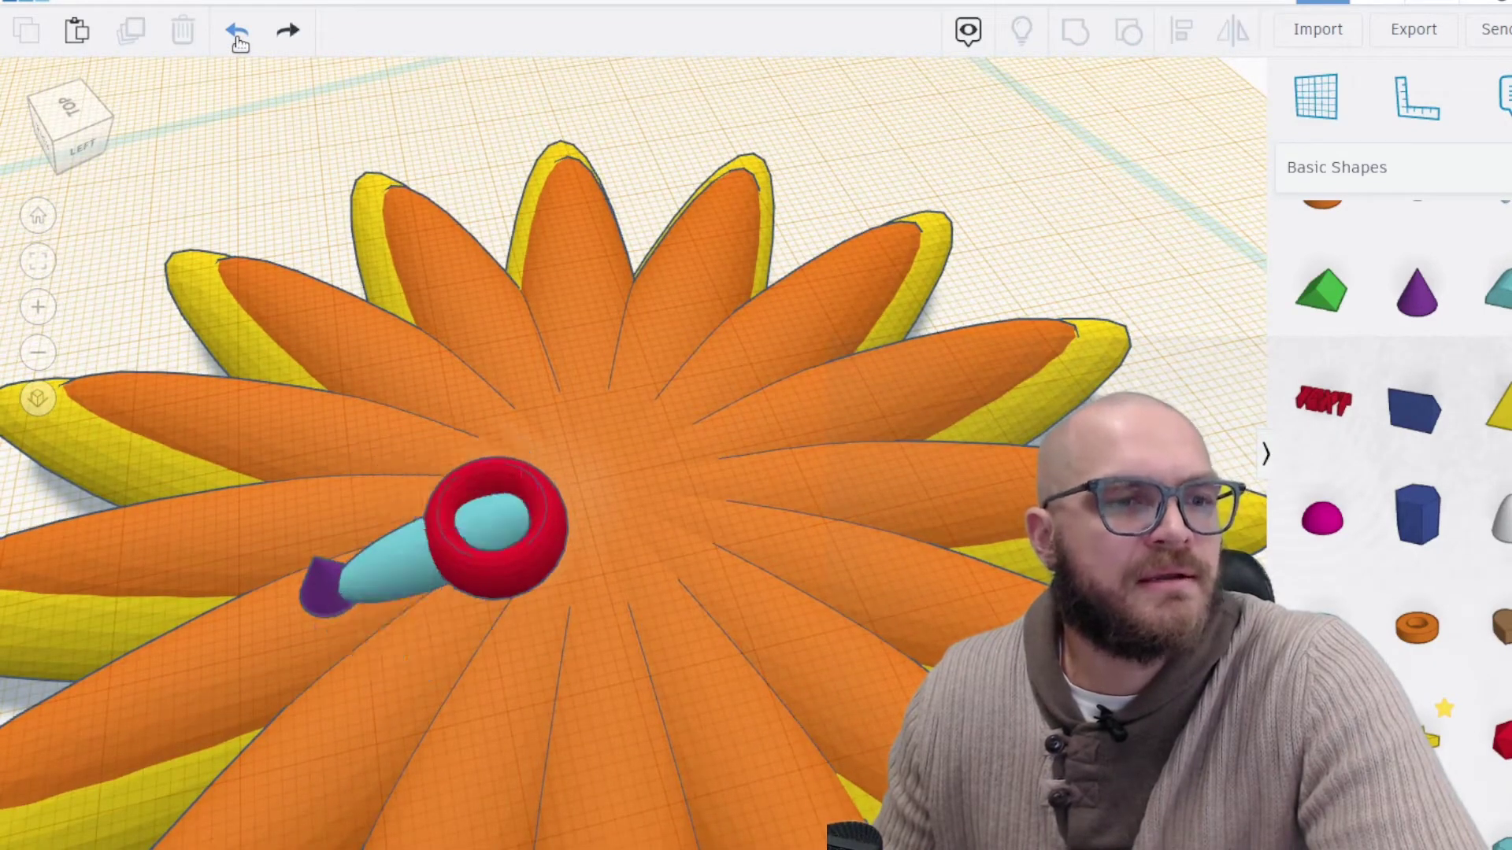
left_click_drag(513, 525, 690, 455, "alt")
key("Delete")
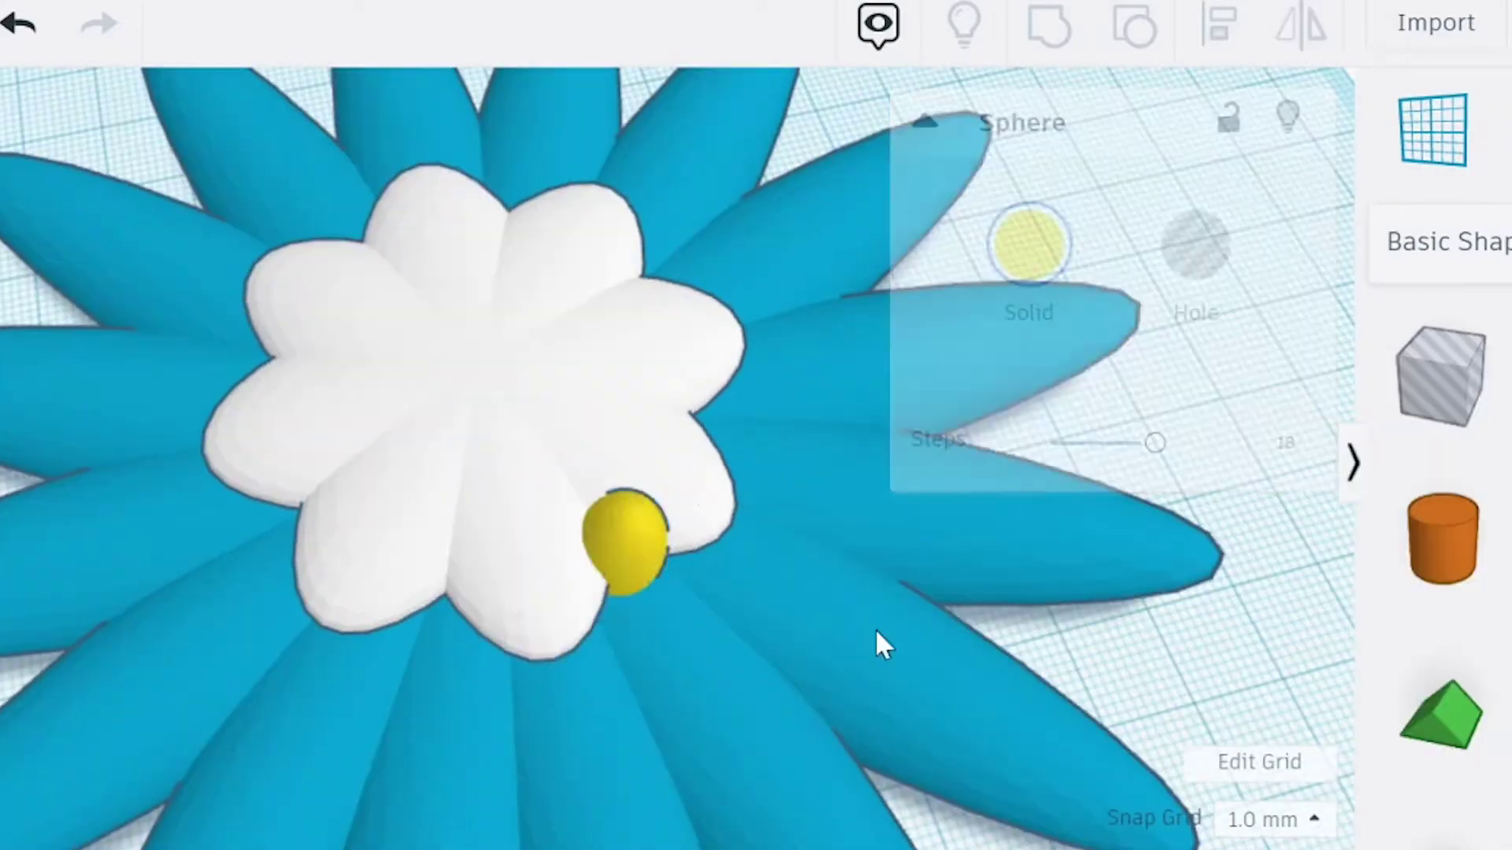
Turn a fresh copy 22.5° and repeat Duplicate eleven times until the ring of loops closes
left_click_drag(624, 552, 549, 580)
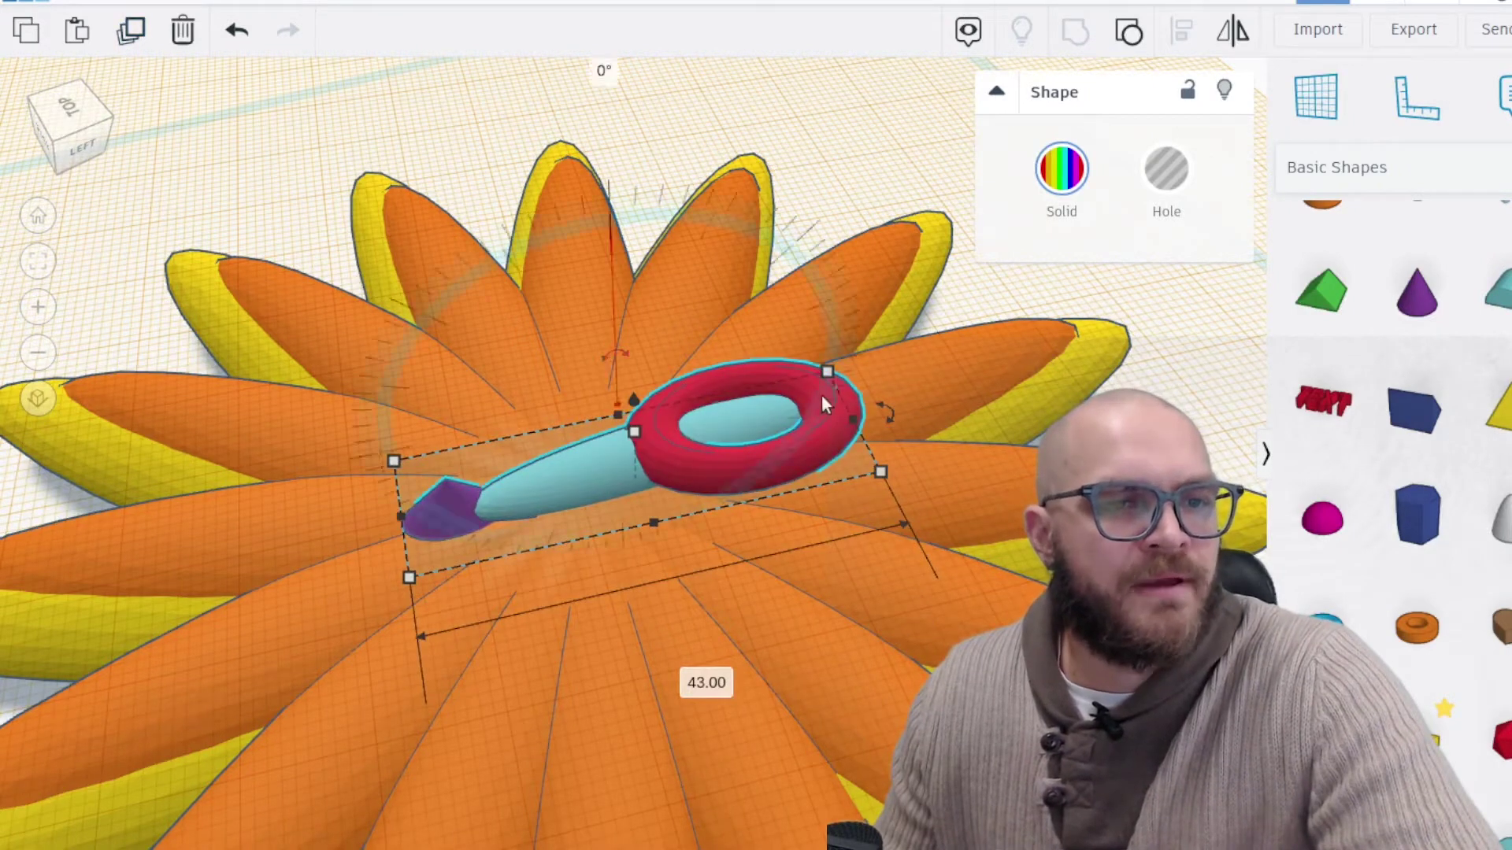
left_click_drag(882, 413, 792, 480)
left_click(134, 32)
left_click(135, 33)
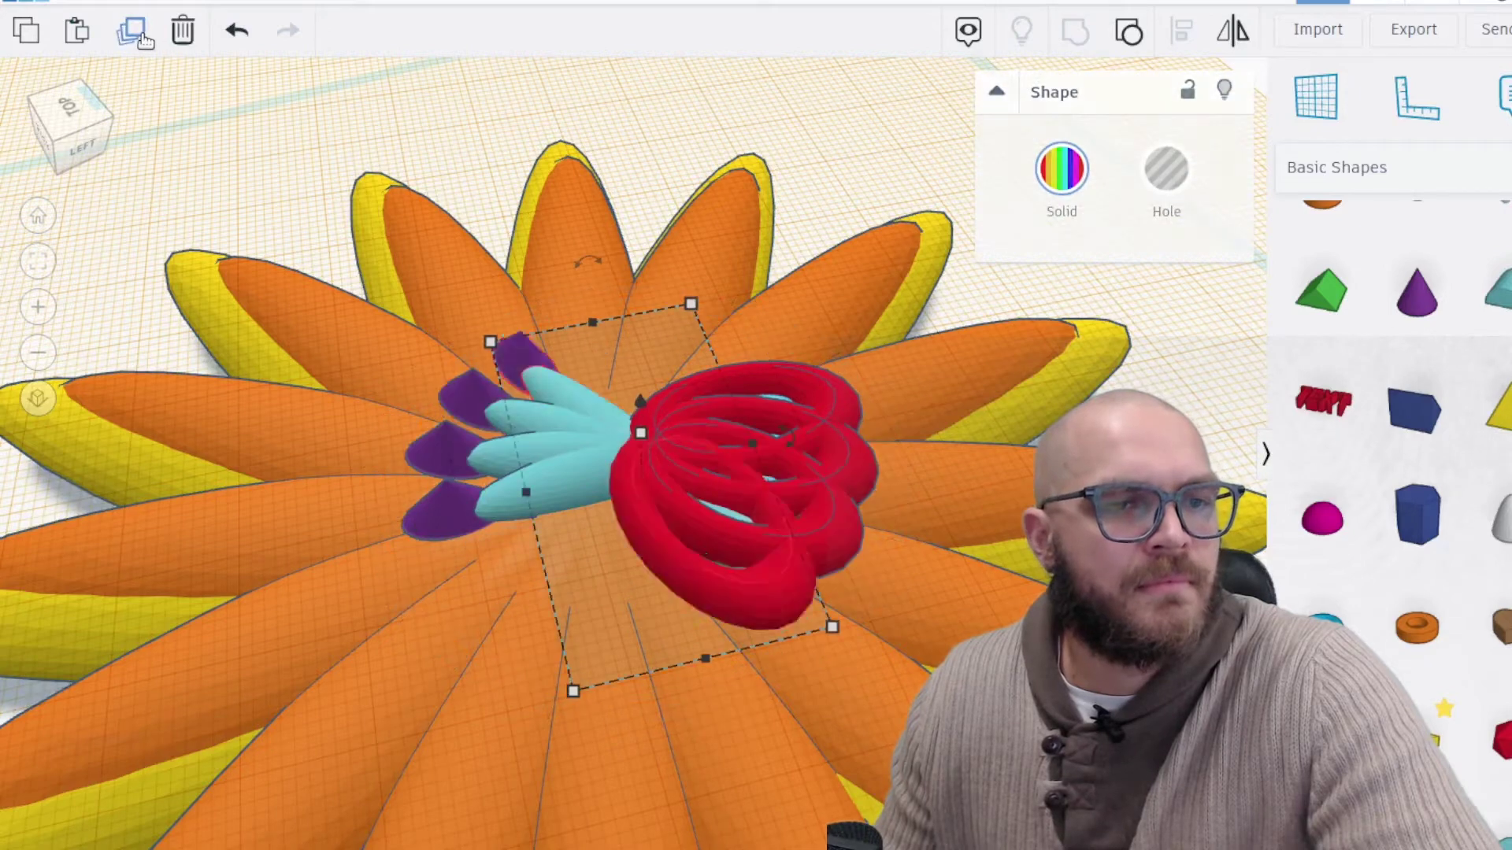
left_click(138, 36)
left_click(141, 38)
left_click(140, 37)
left_click(140, 37)
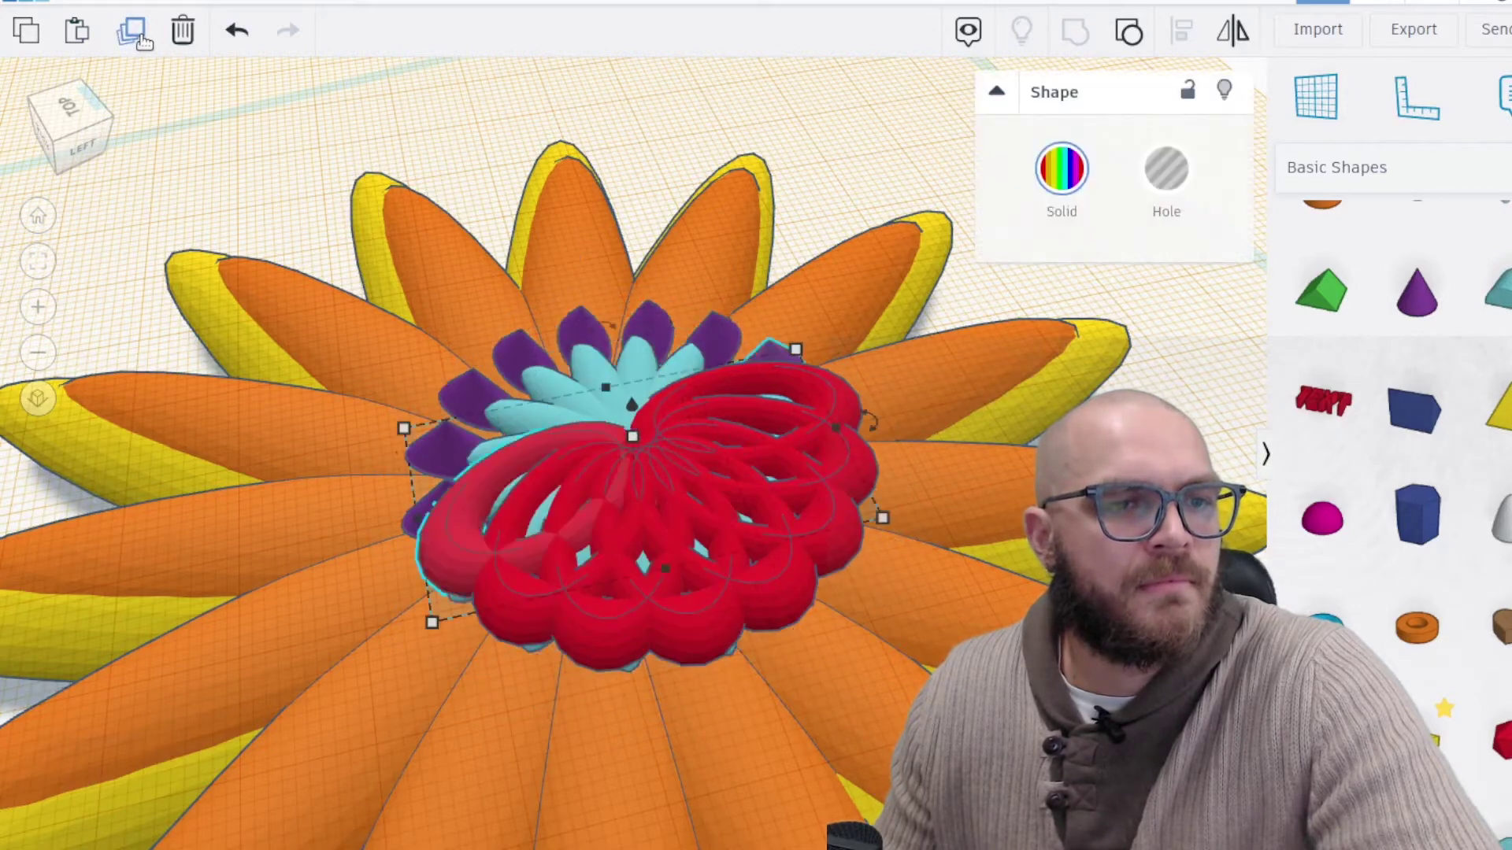
left_click(140, 37)
left_click(140, 37)
left_click(140, 37)
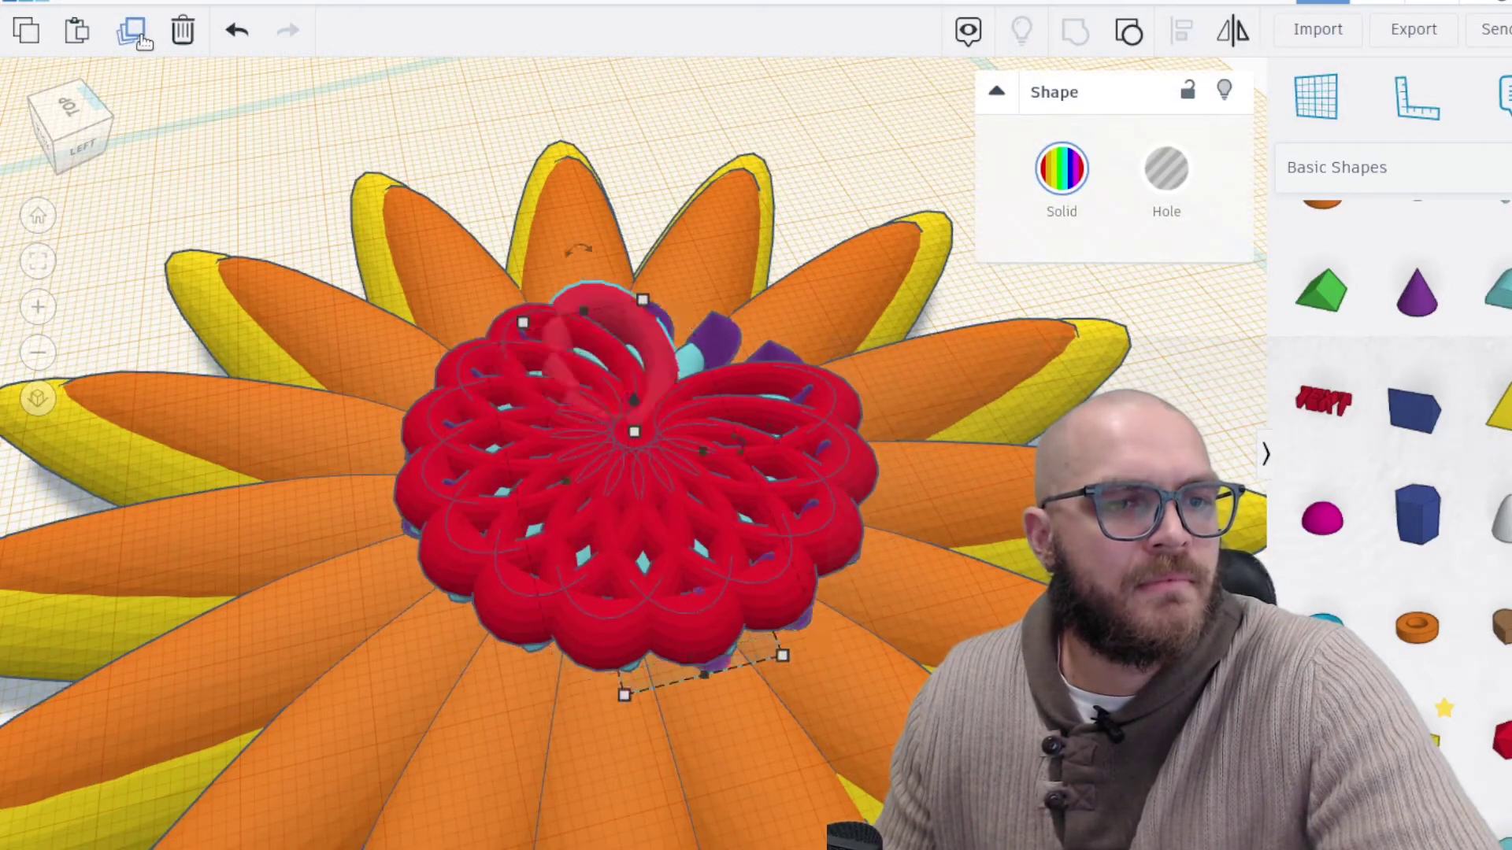
left_click(140, 37)
left_click(140, 37)
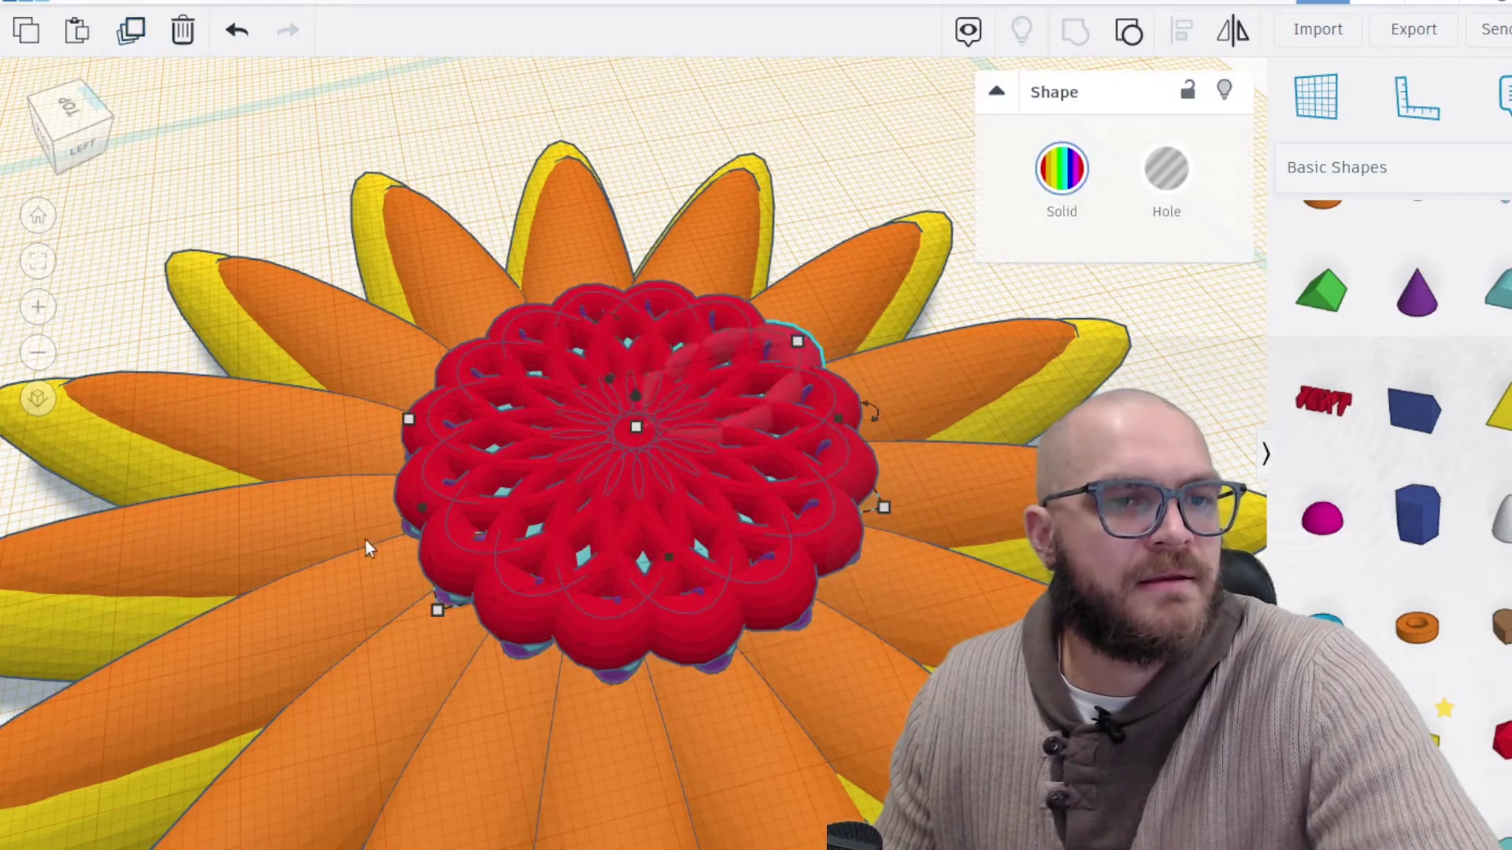
right_click_drag(357, 550, 409, 535)
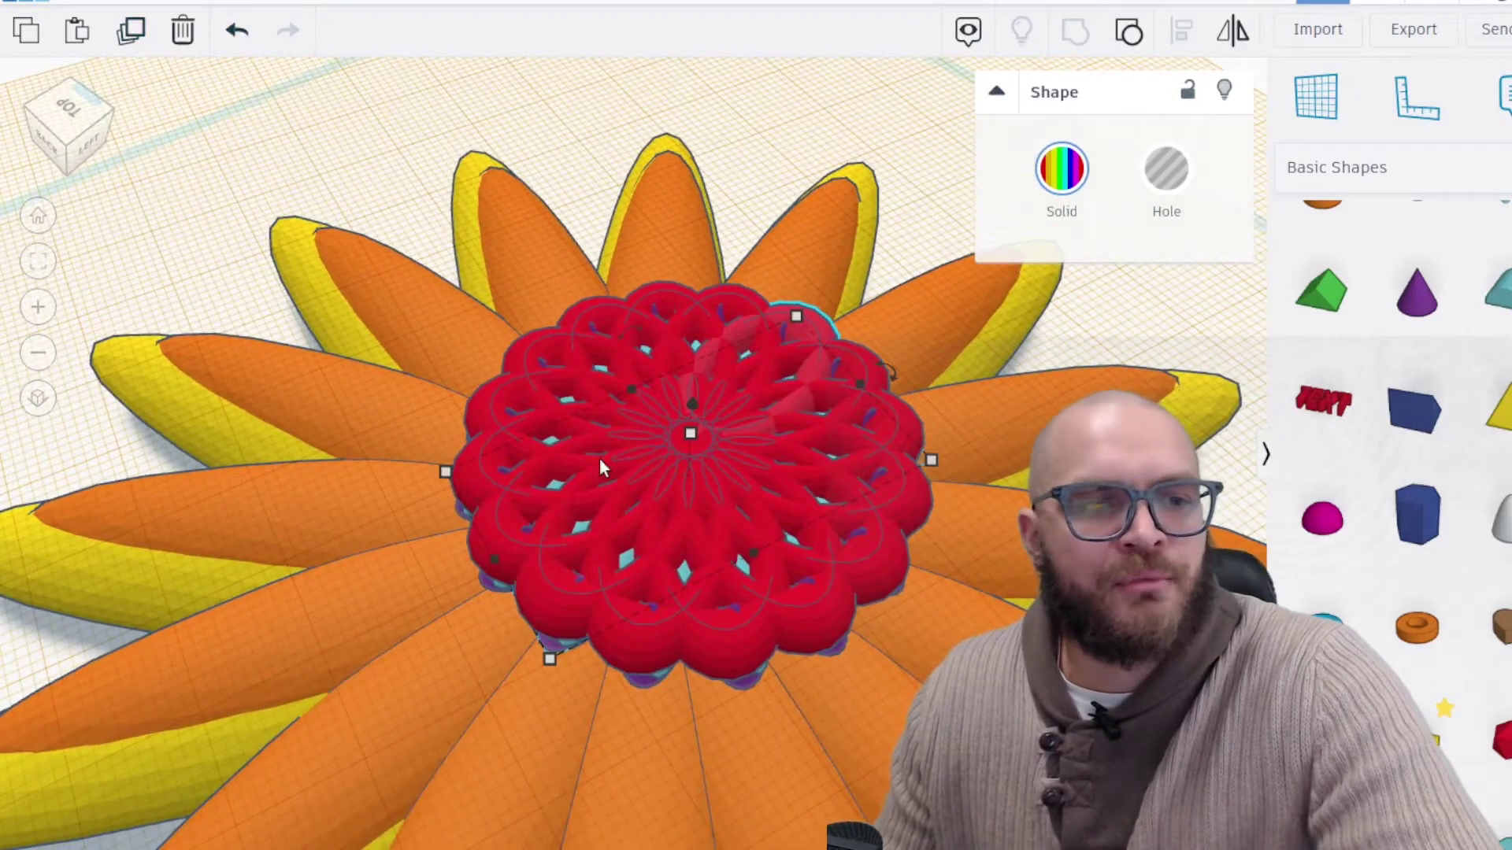
Duplicate the torus group, nudge the copy up twice, then trial-move and undo the magenta petal group
left_click(139, 39)
key("Up")
key("Up")
key("Up")
key("Up")
key("Up")
key("Up")
key("Up")
key("Up")
key("Up")
key("Up")
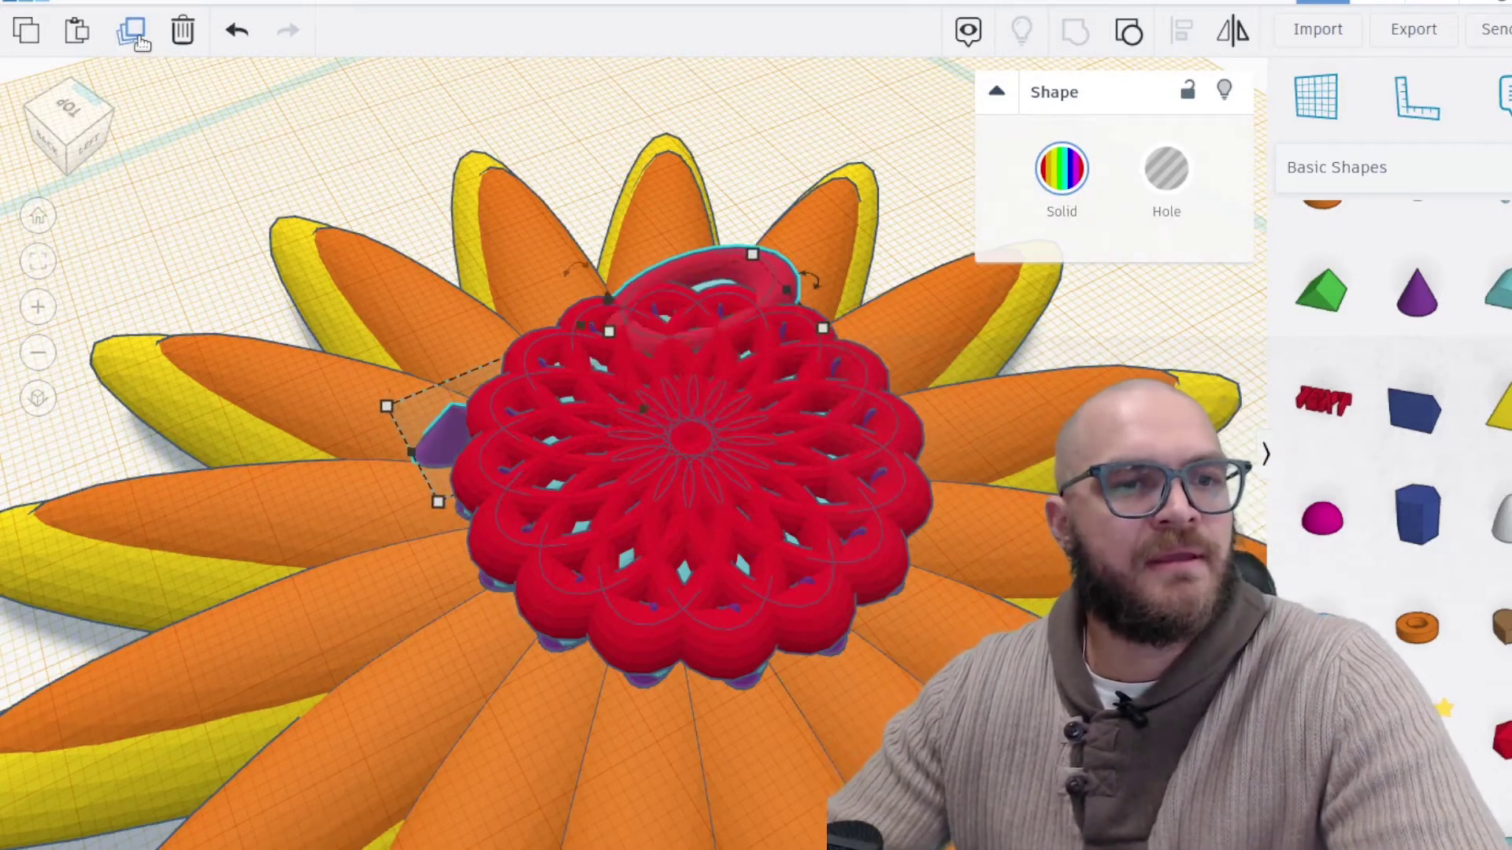
key("Up")
key("Up")
key("Up")
key("Up")
key("Up")
key("Up")
key("Up")
key("Up")
key("Up")
key("Up")
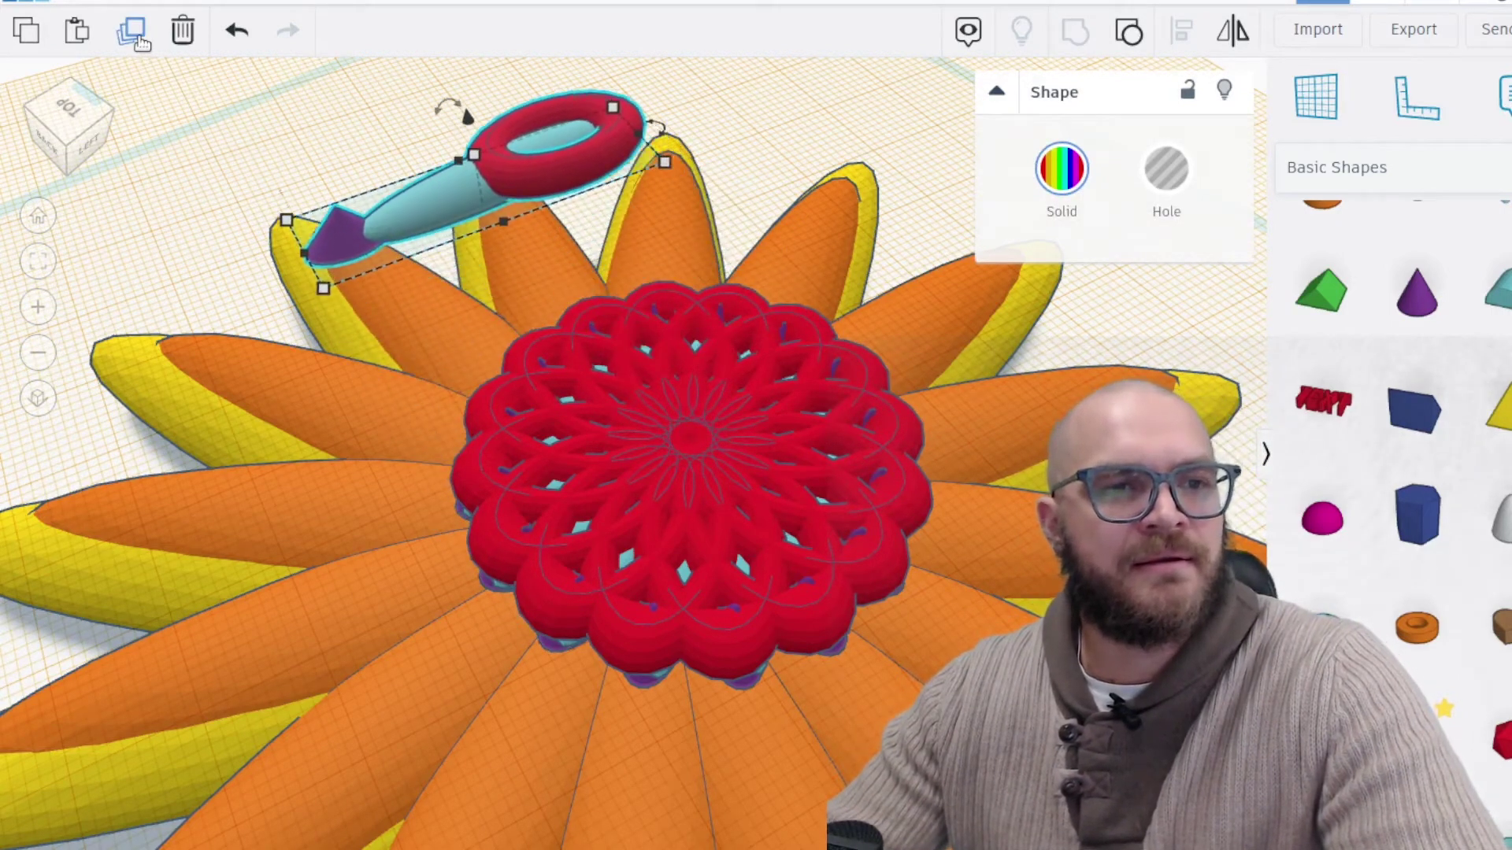
scroll(243, 300, "down", 5)
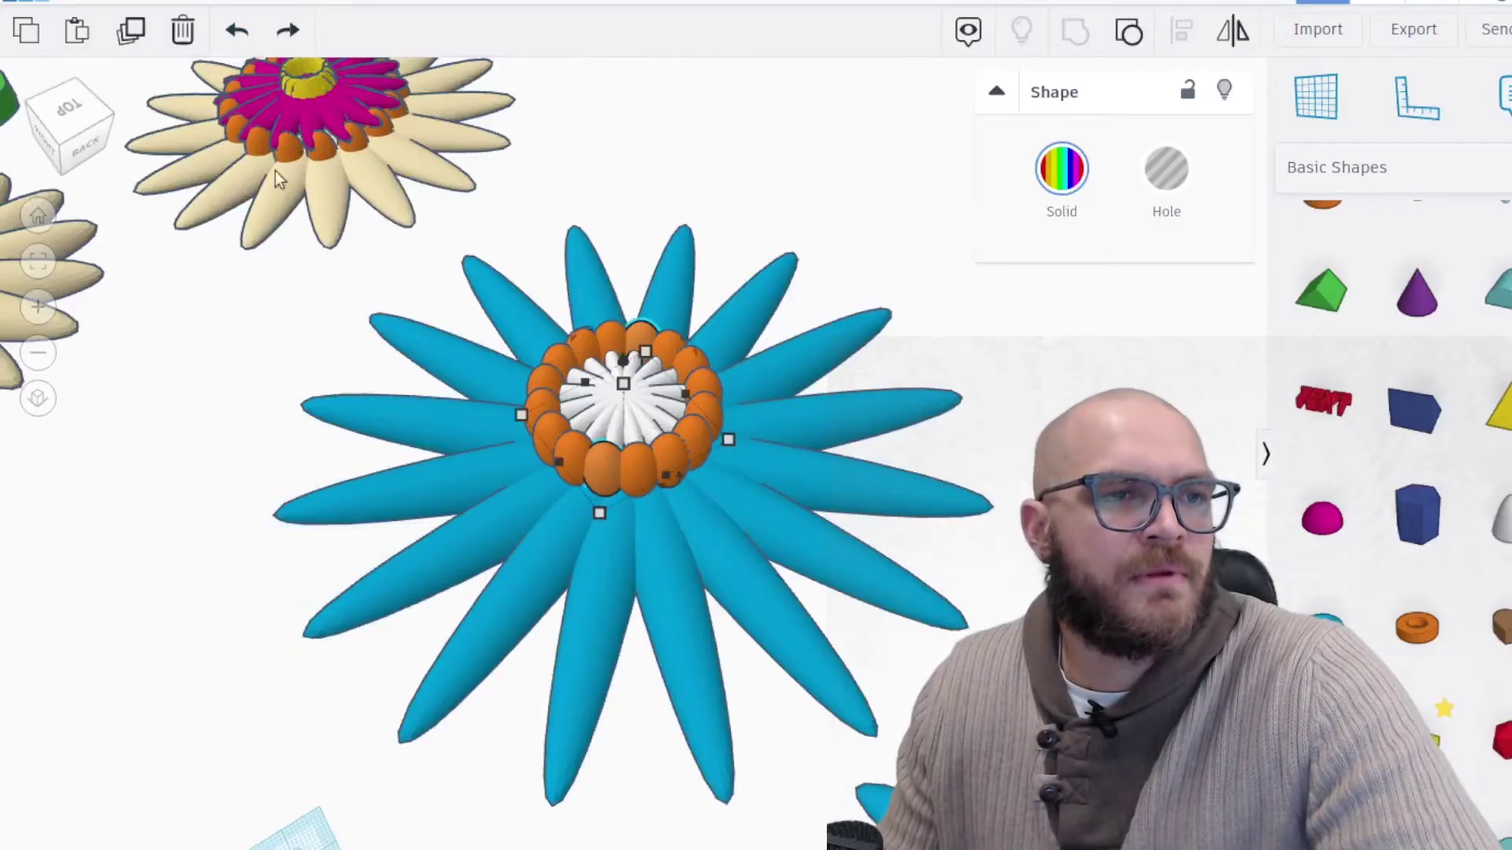
left_click(39, 267)
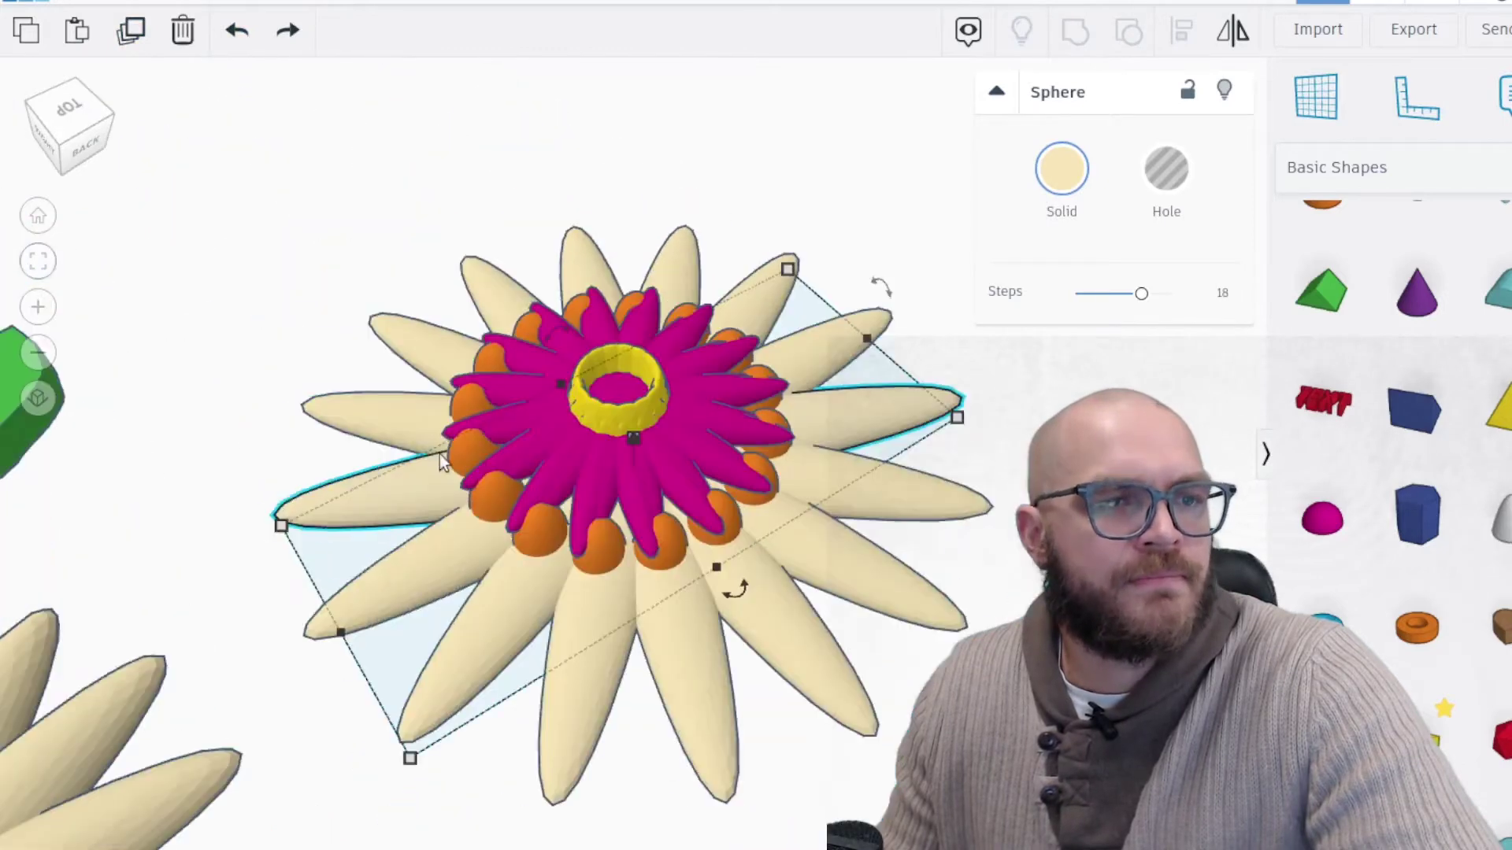
left_click(641, 457)
left_click_drag(641, 456, 1213, 463)
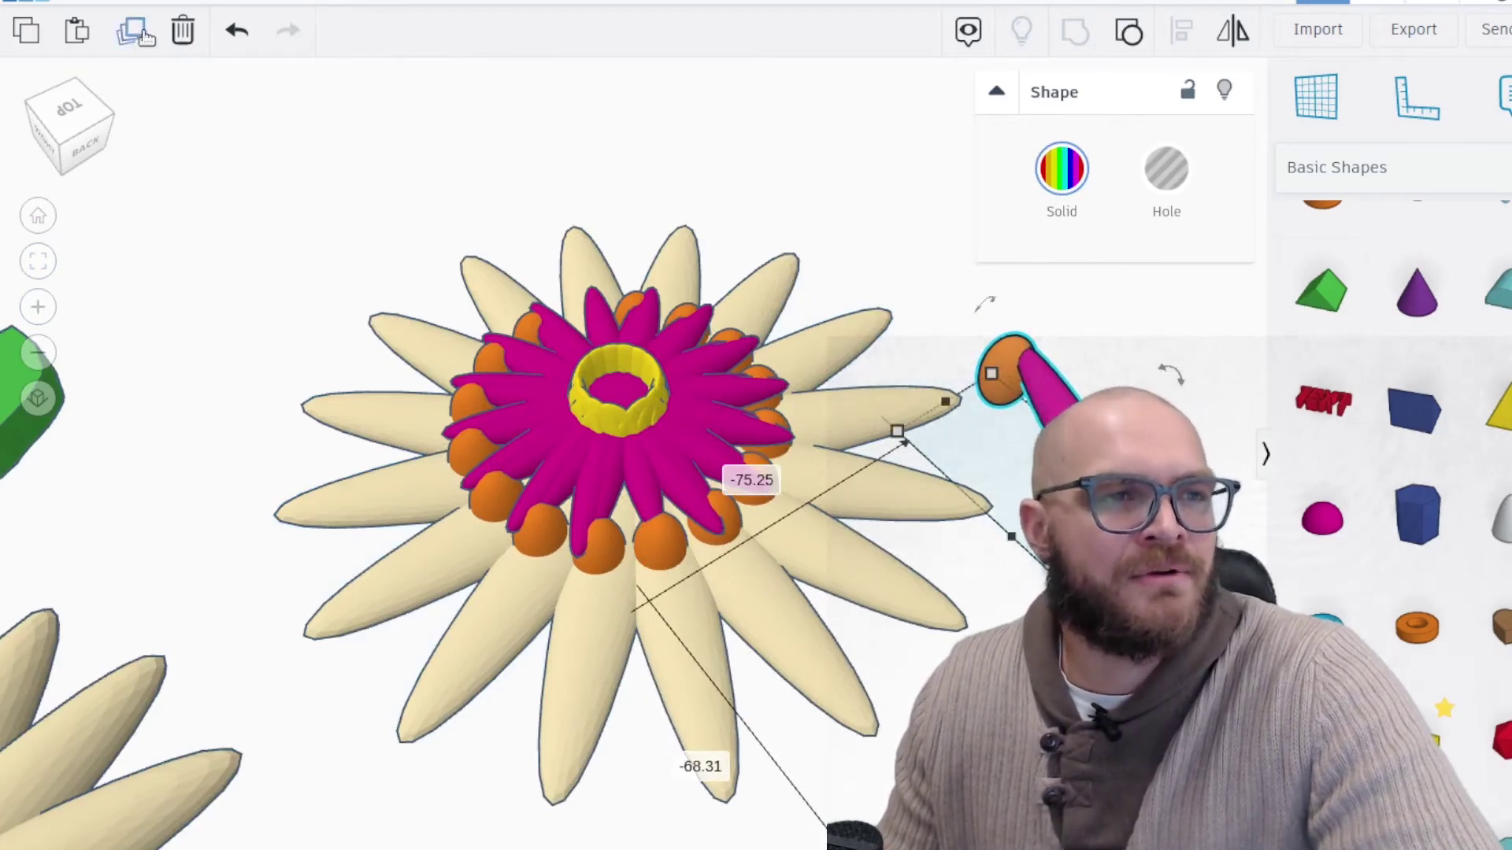
left_click(237, 29)
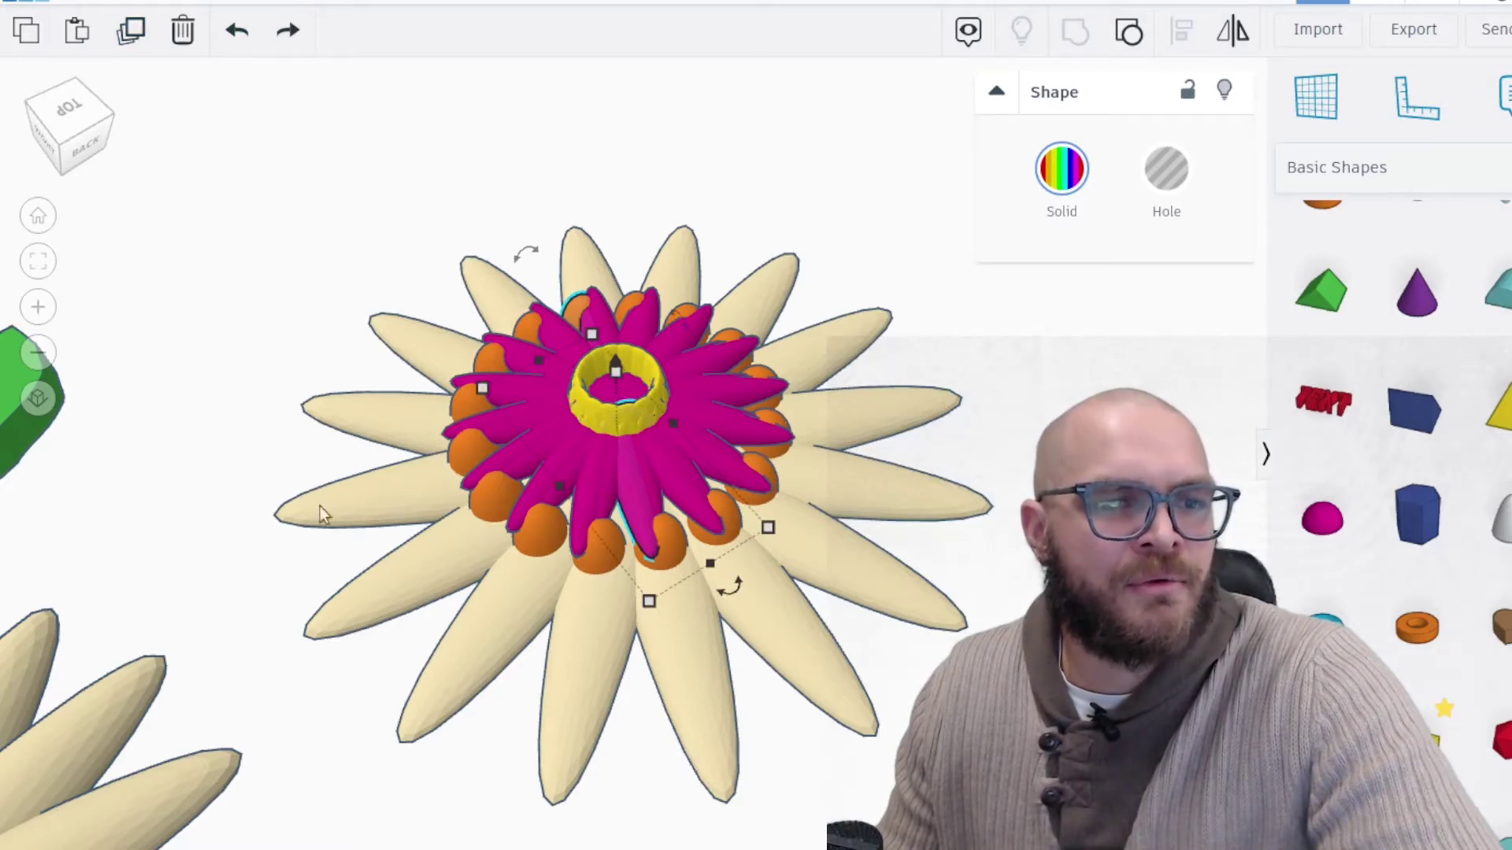
Zoom to the lower flower and drag one blue egg from its centre to the lower left
scroll(195, 526, "down", 5)
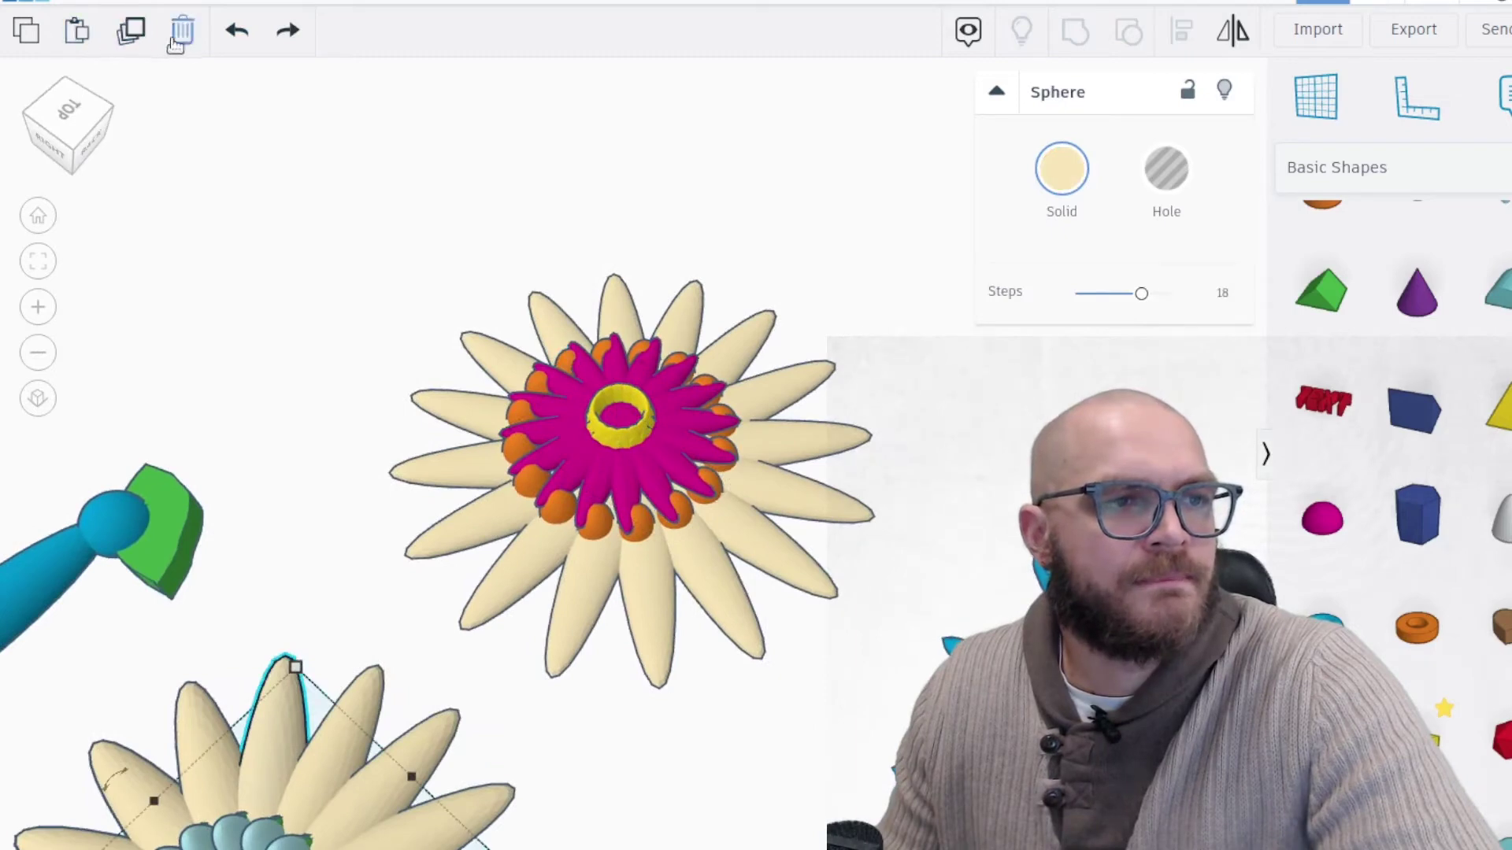
left_click(34, 268)
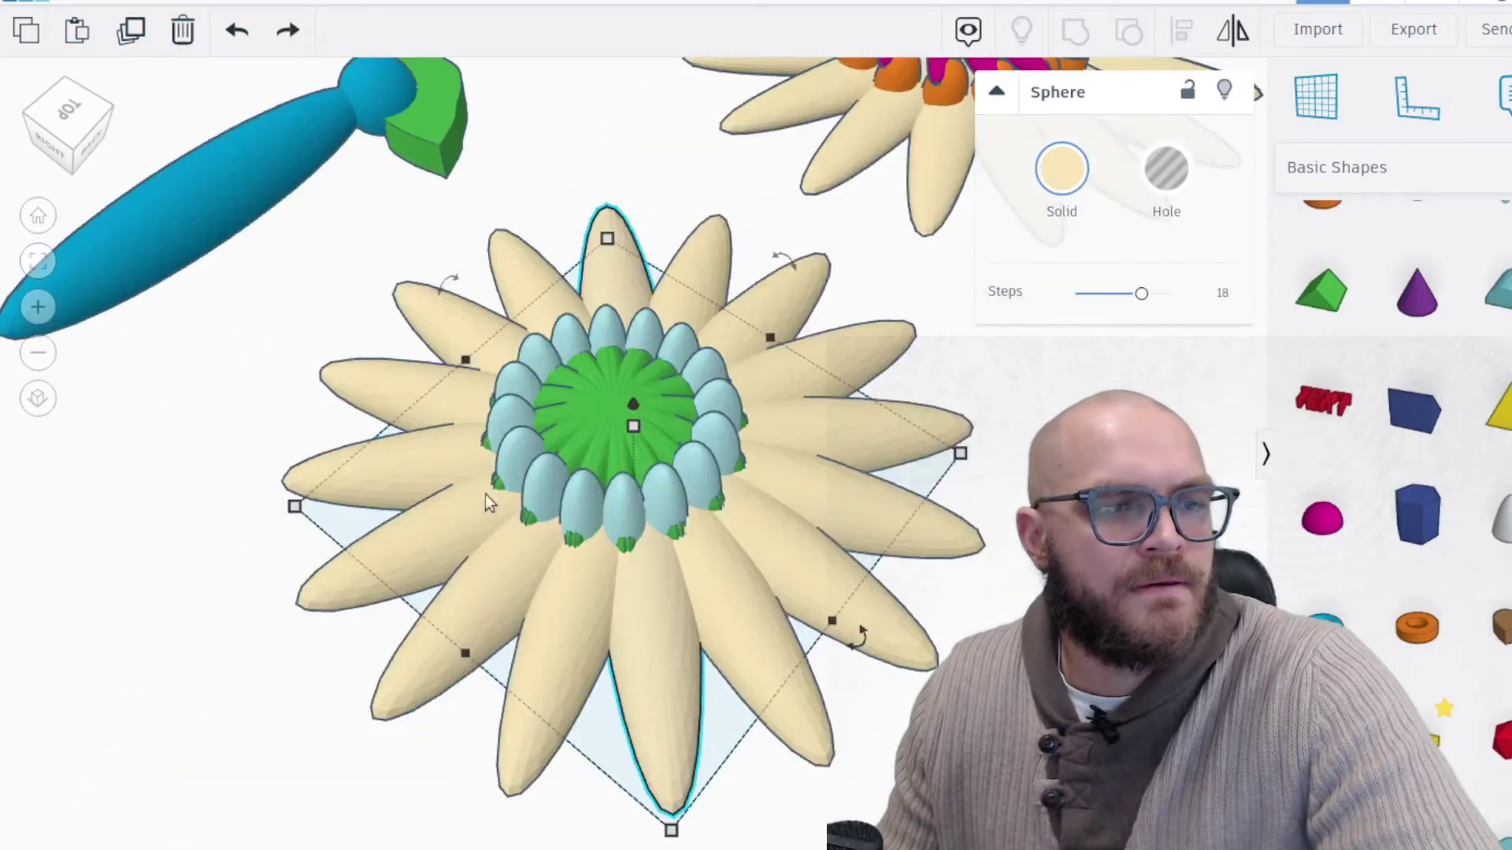
left_click(555, 471)
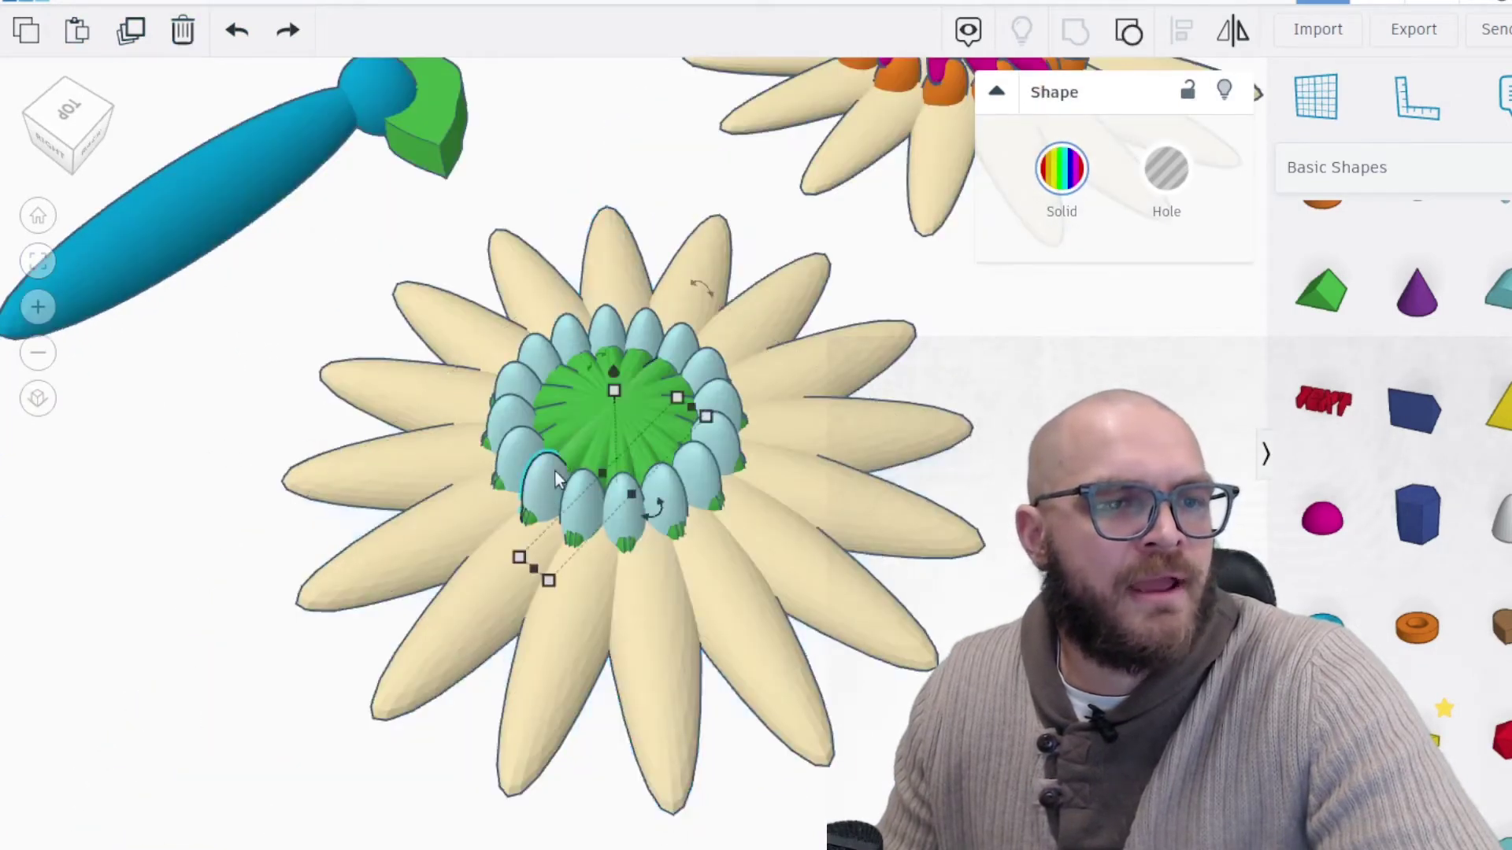
left_click_drag(528, 489, 185, 496)
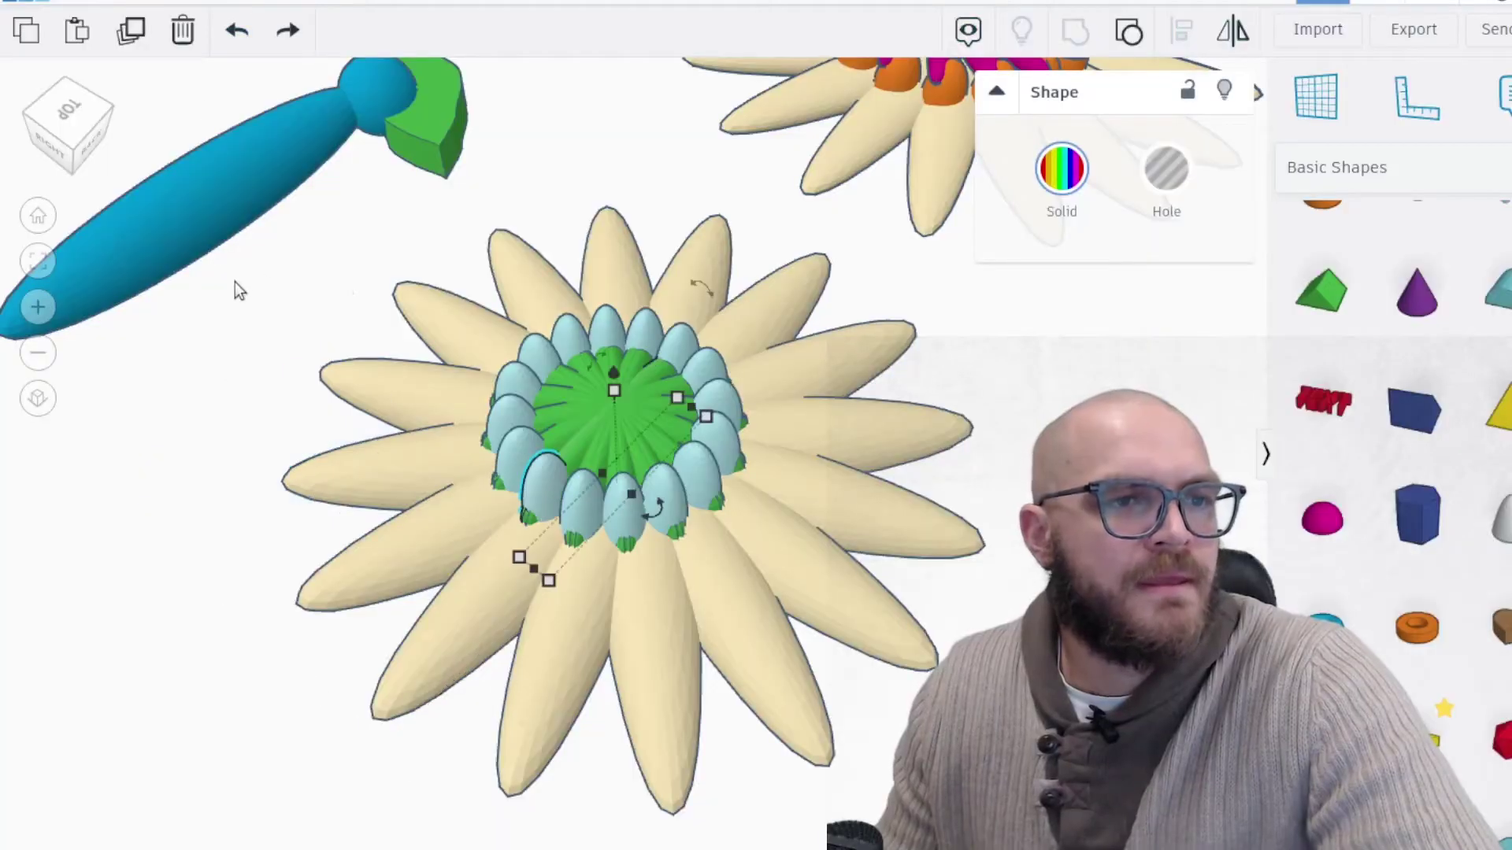
right_click_drag(235, 282, 607, 333)
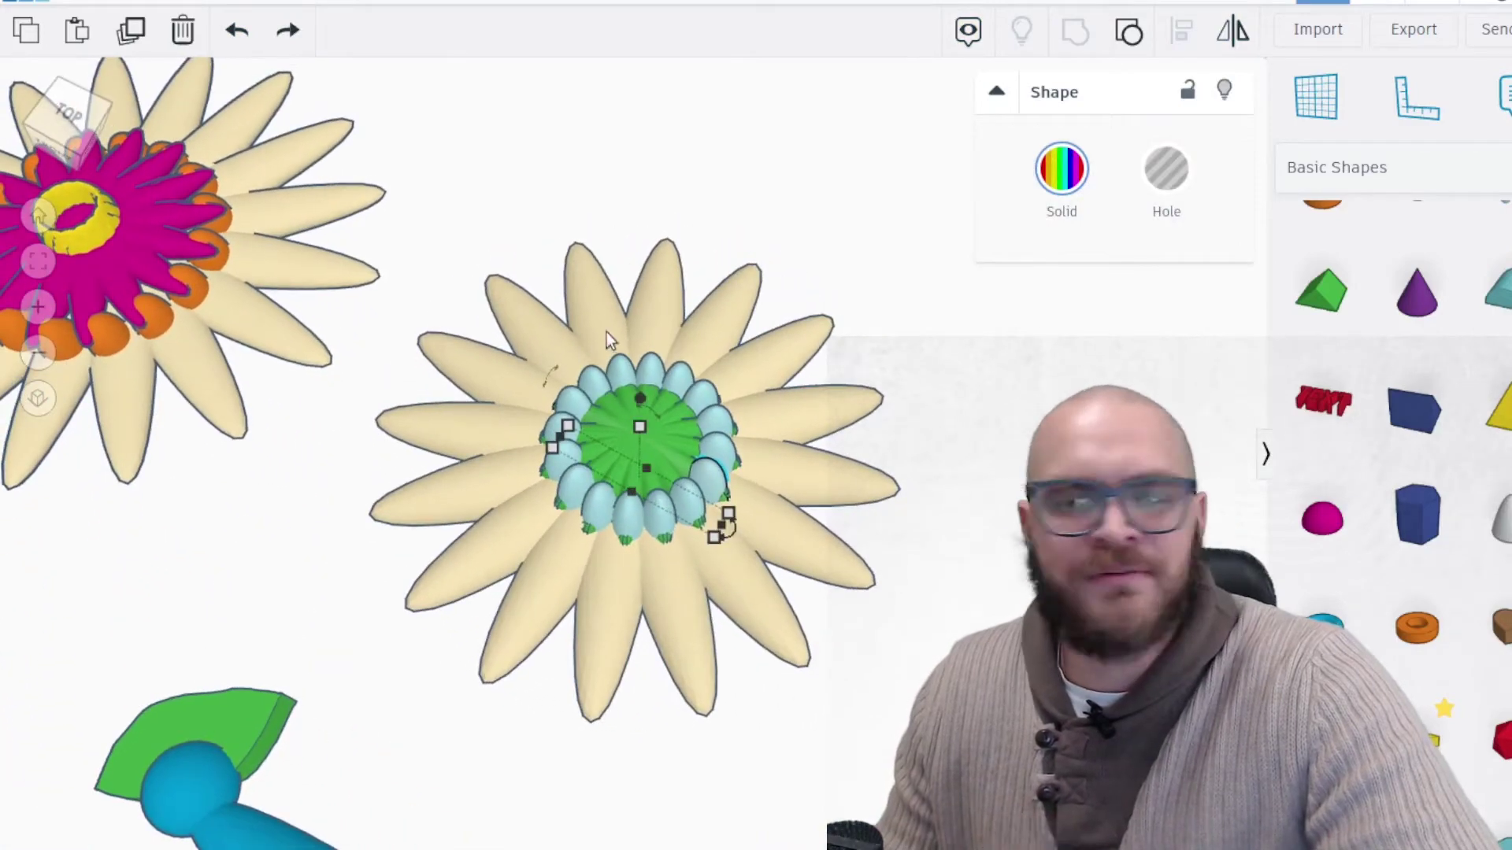
Return to the home view and delete the red ring and teal drop beside the flower
left_click(38, 216)
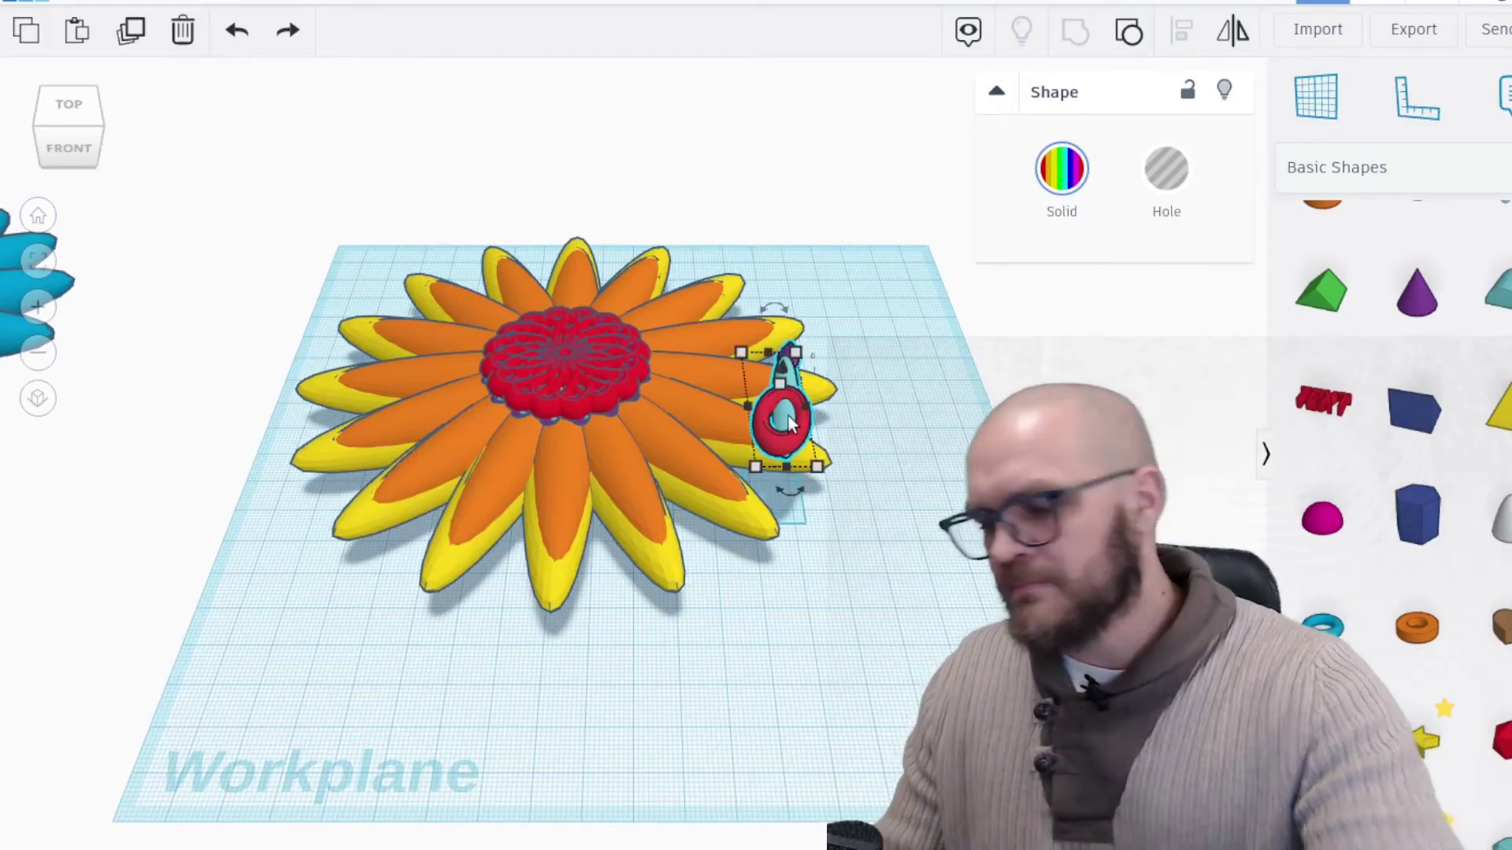
key("Delete")
scroll(551, 358, "down", 5)
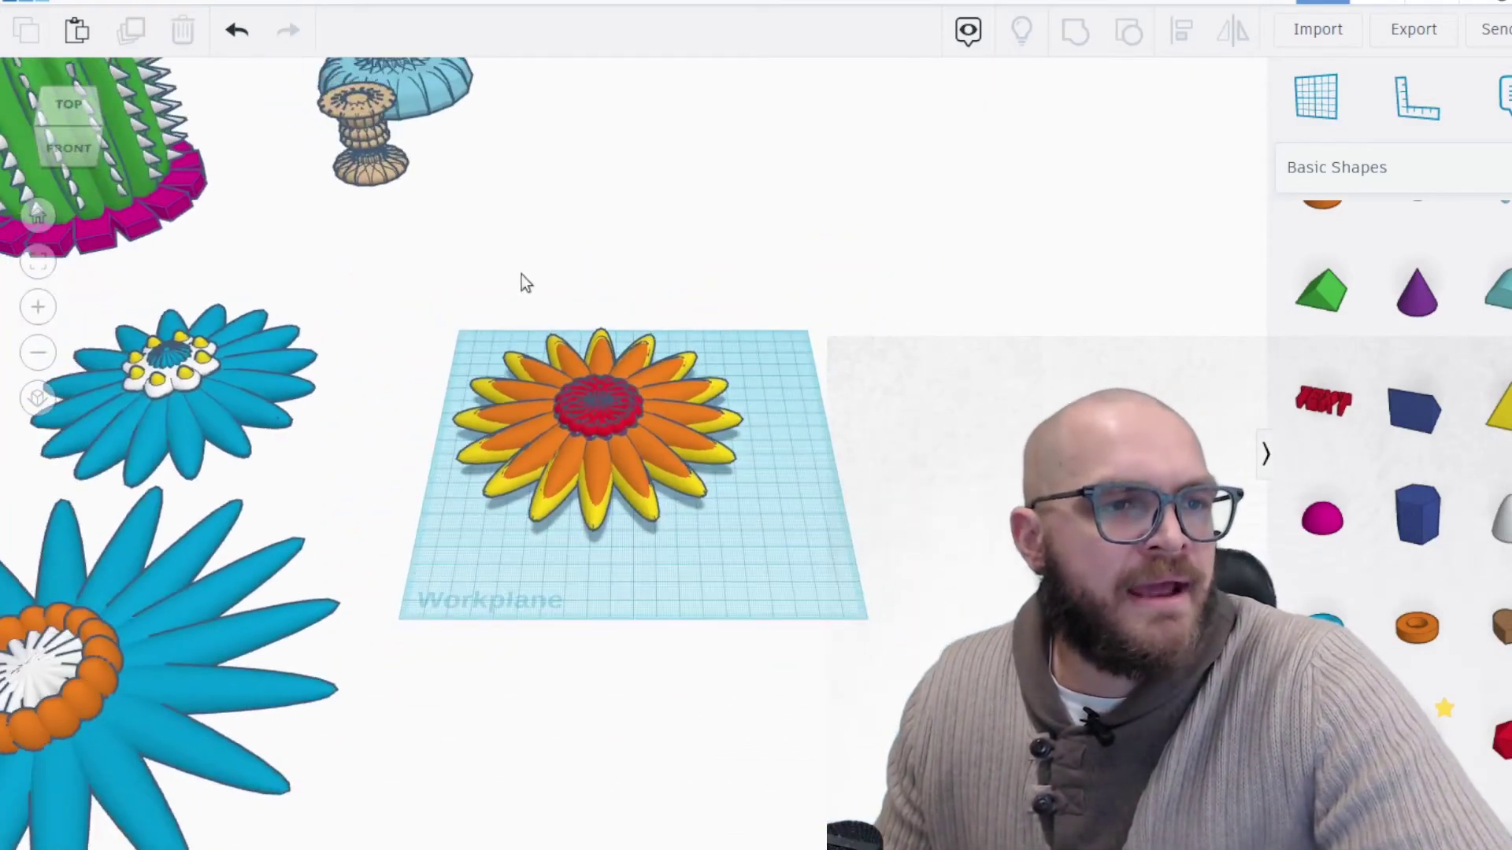
Move the tan mushroom beside the workplane and place a Scribble shape
left_click_drag(376, 182, 783, 455)
left_click_drag(451, 103, 977, 140)
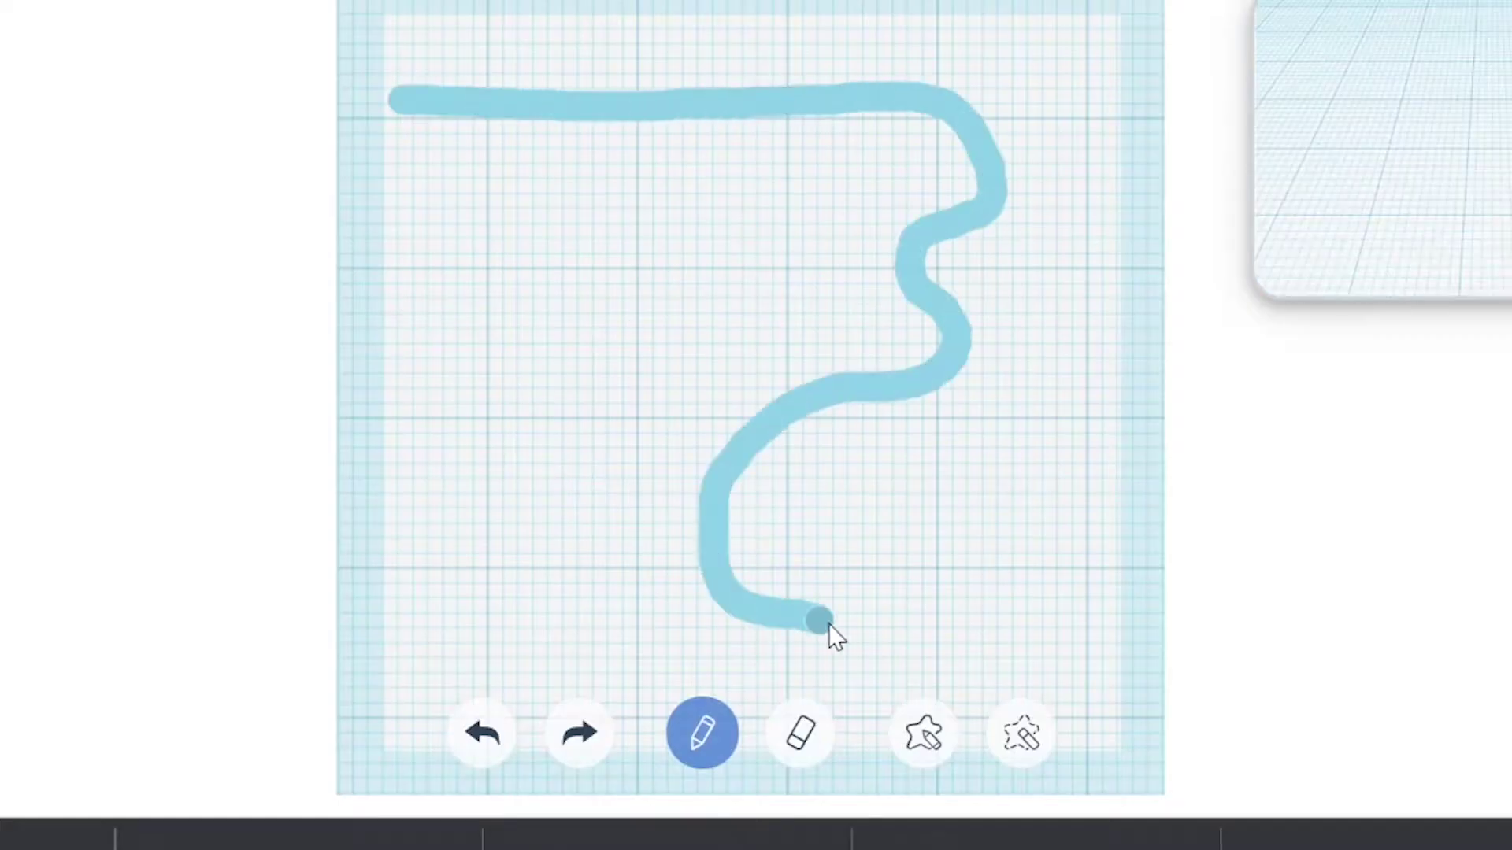
left_click_drag(829, 624, 508, 808)
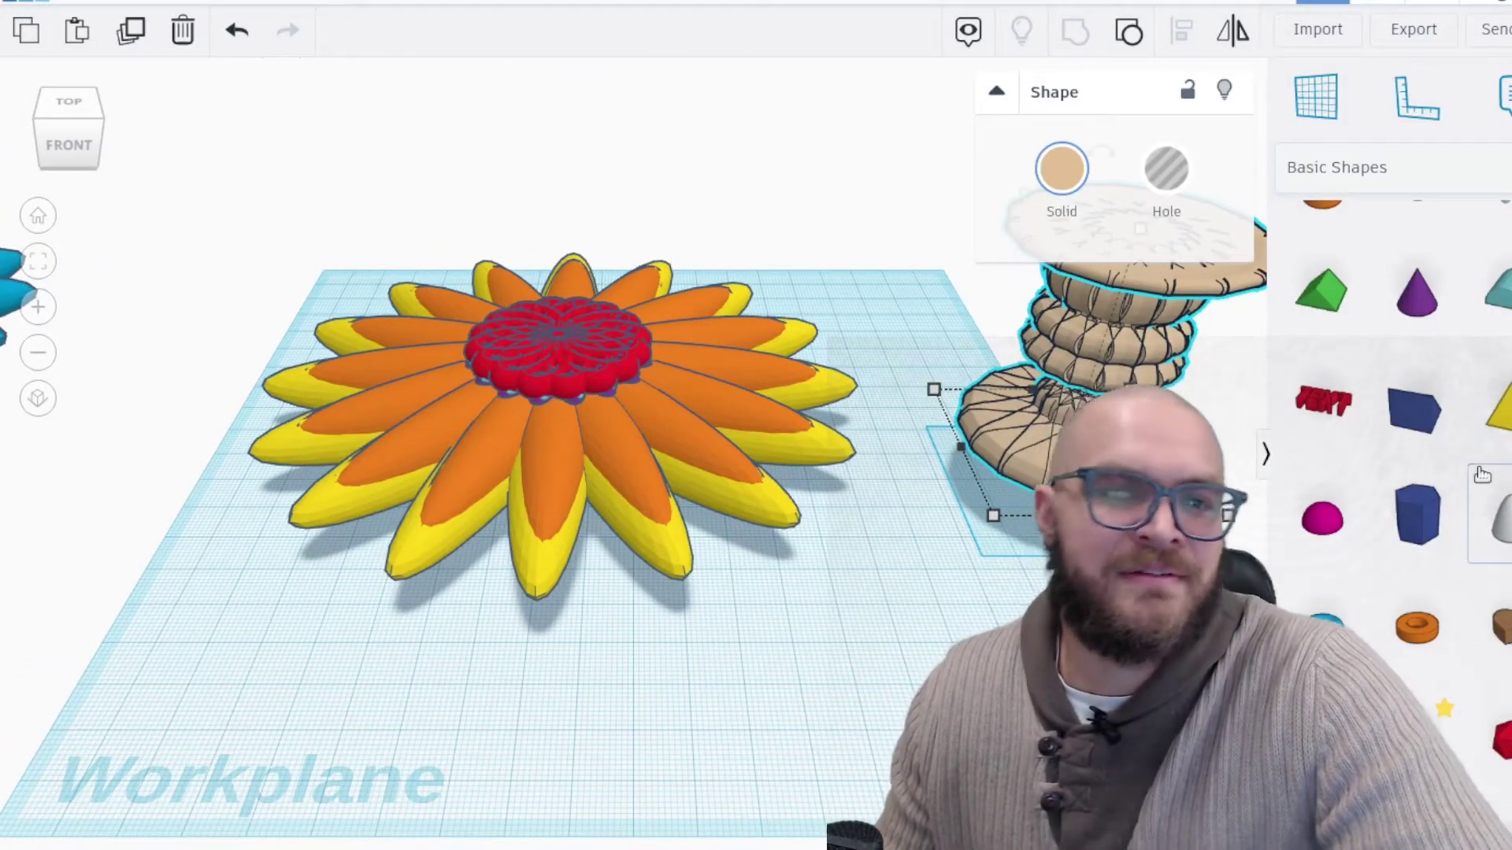
scroll(1483, 474, "up", 3)
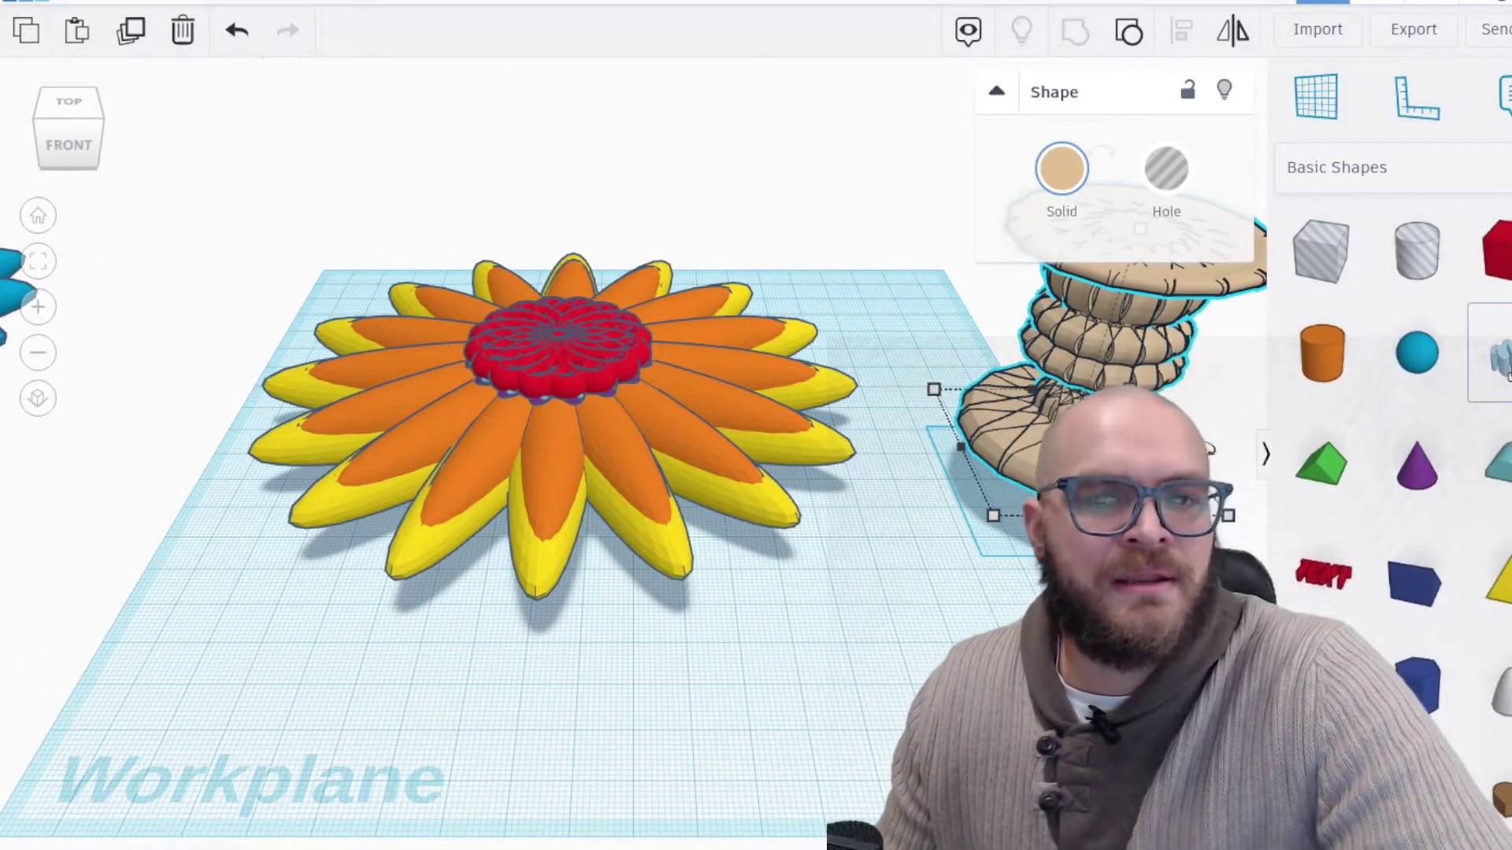
left_click(862, 238)
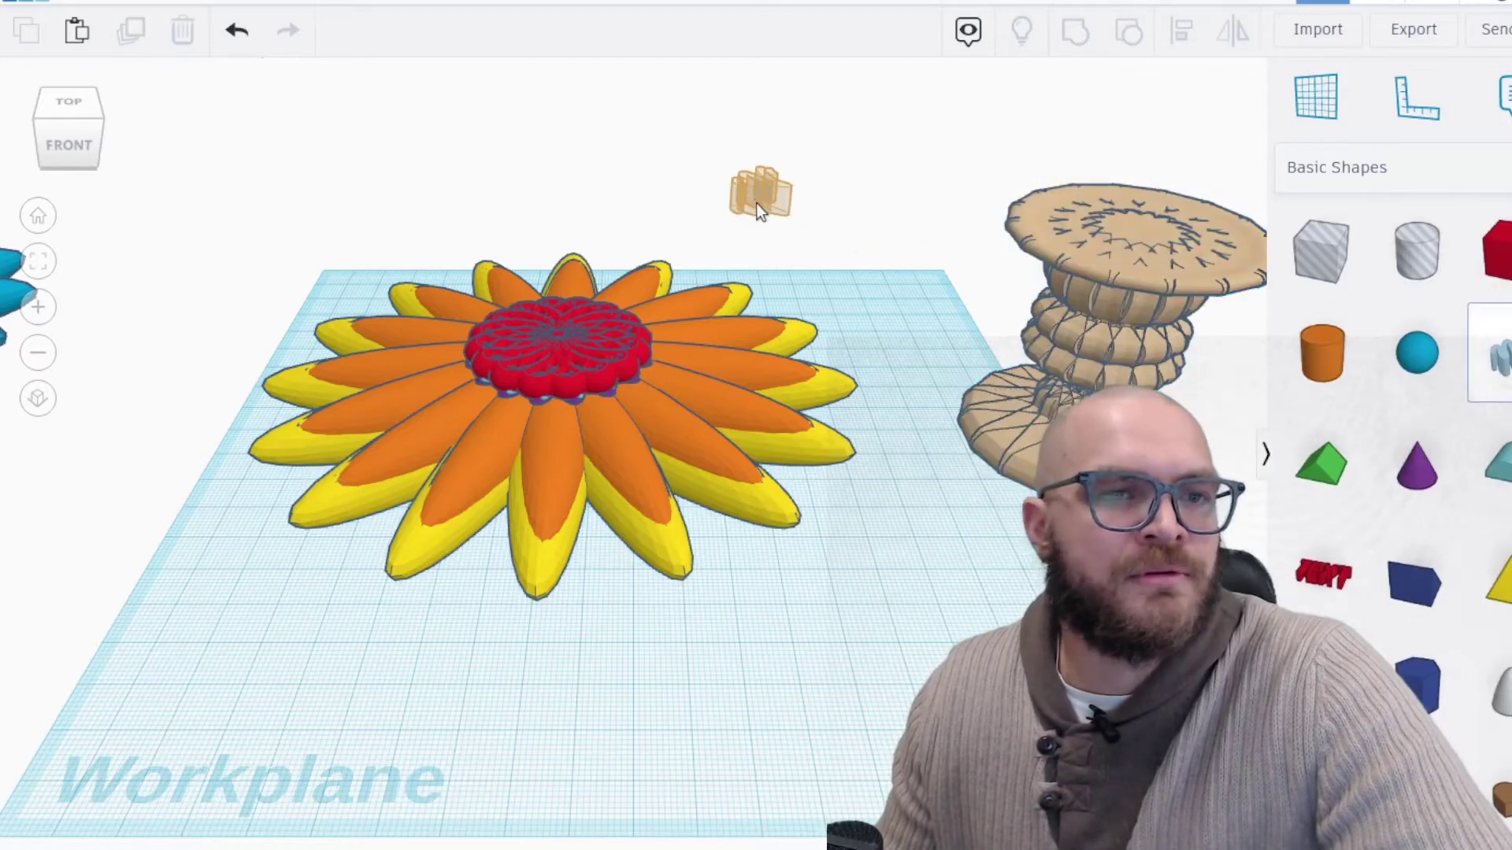
left_click(757, 203)
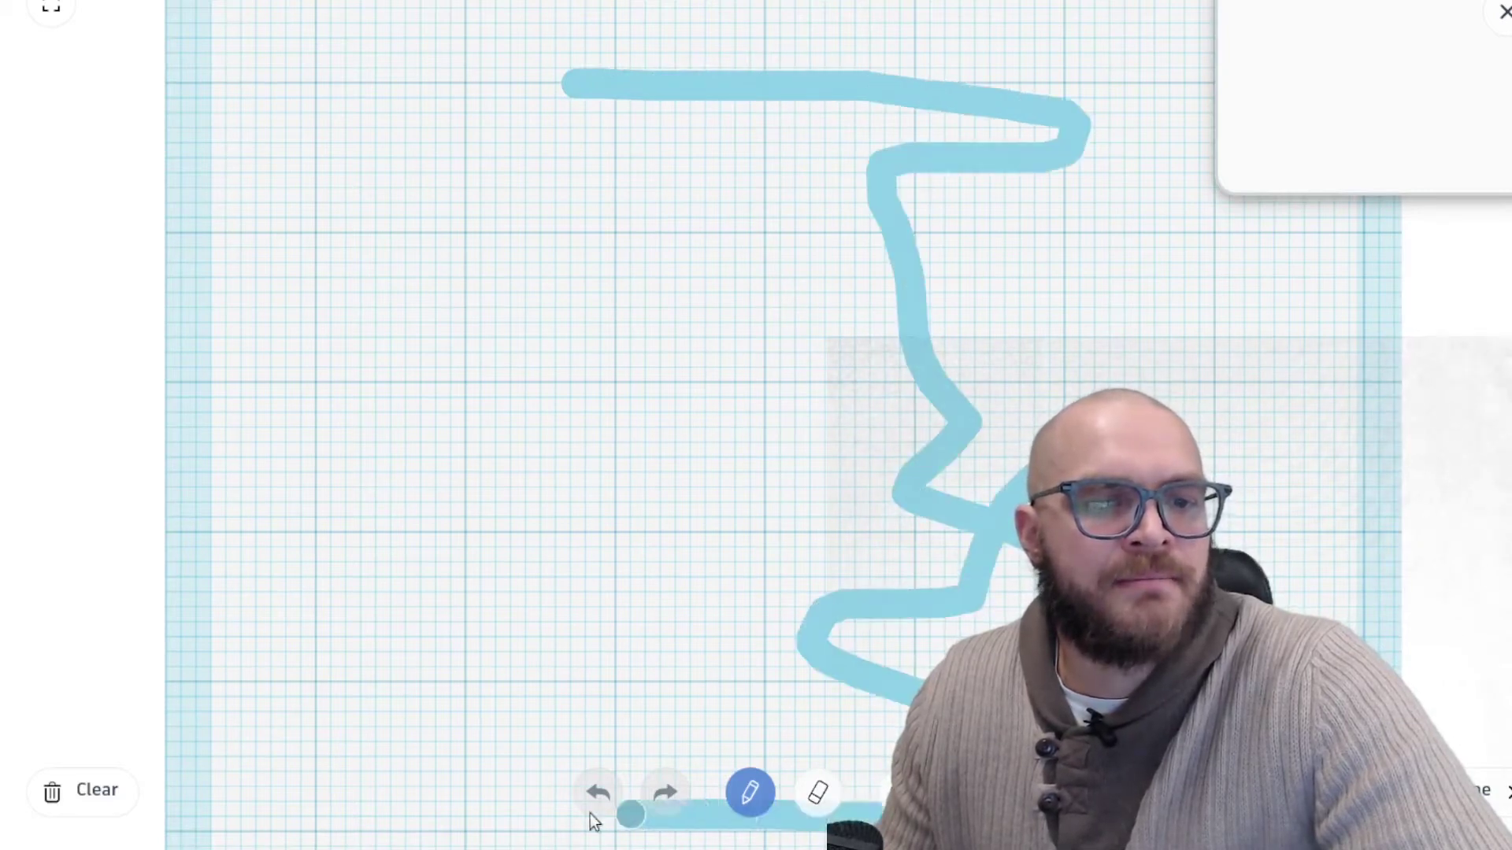
Finish the zigzag pencil line and confirm it as a light-blue scribble solid 10 high
left_click_drag(436, 829, 433, 823)
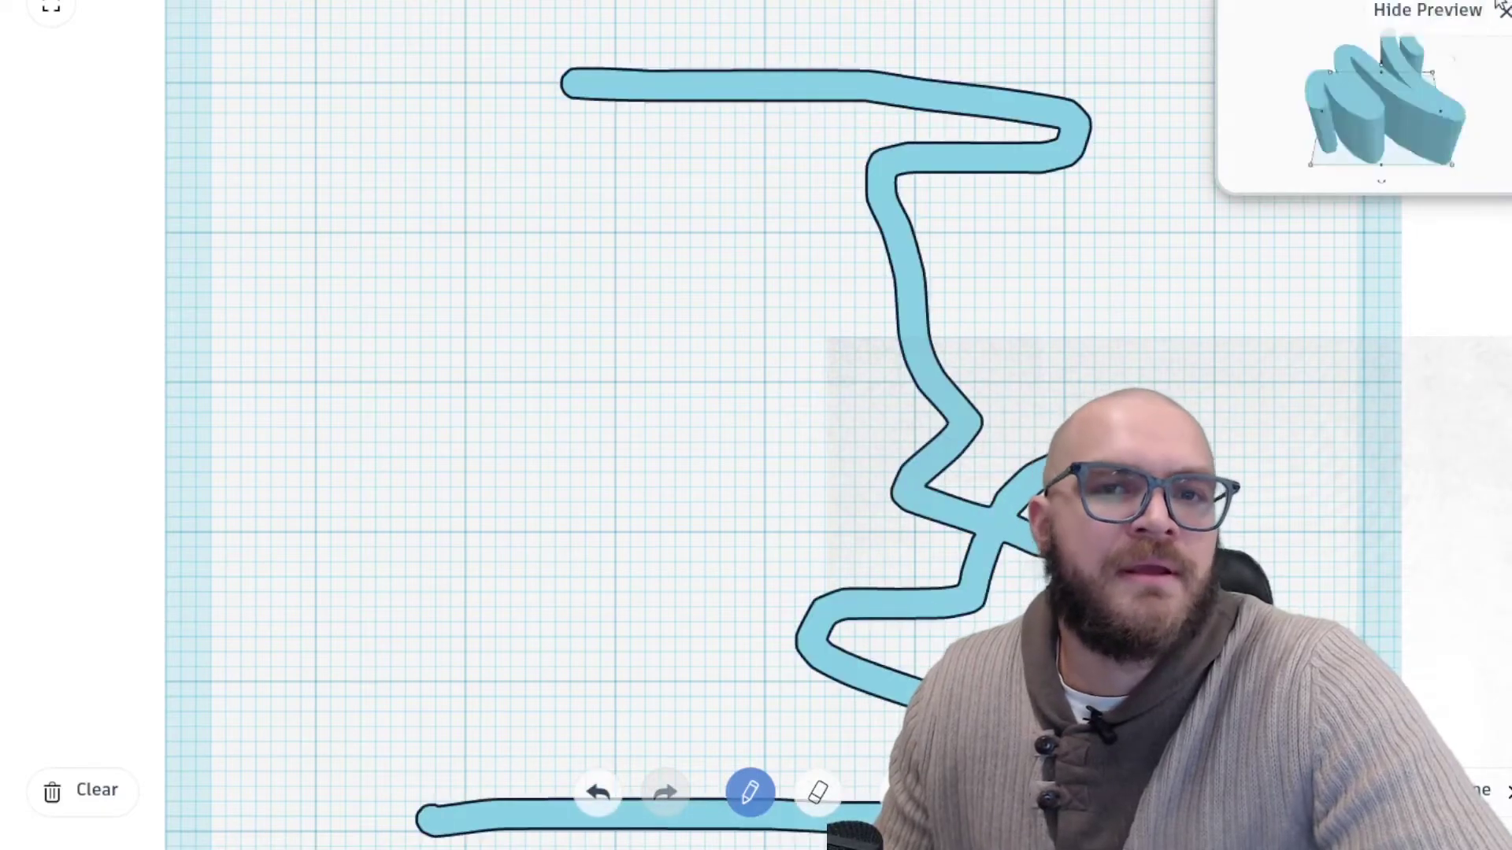
left_click(1479, 790)
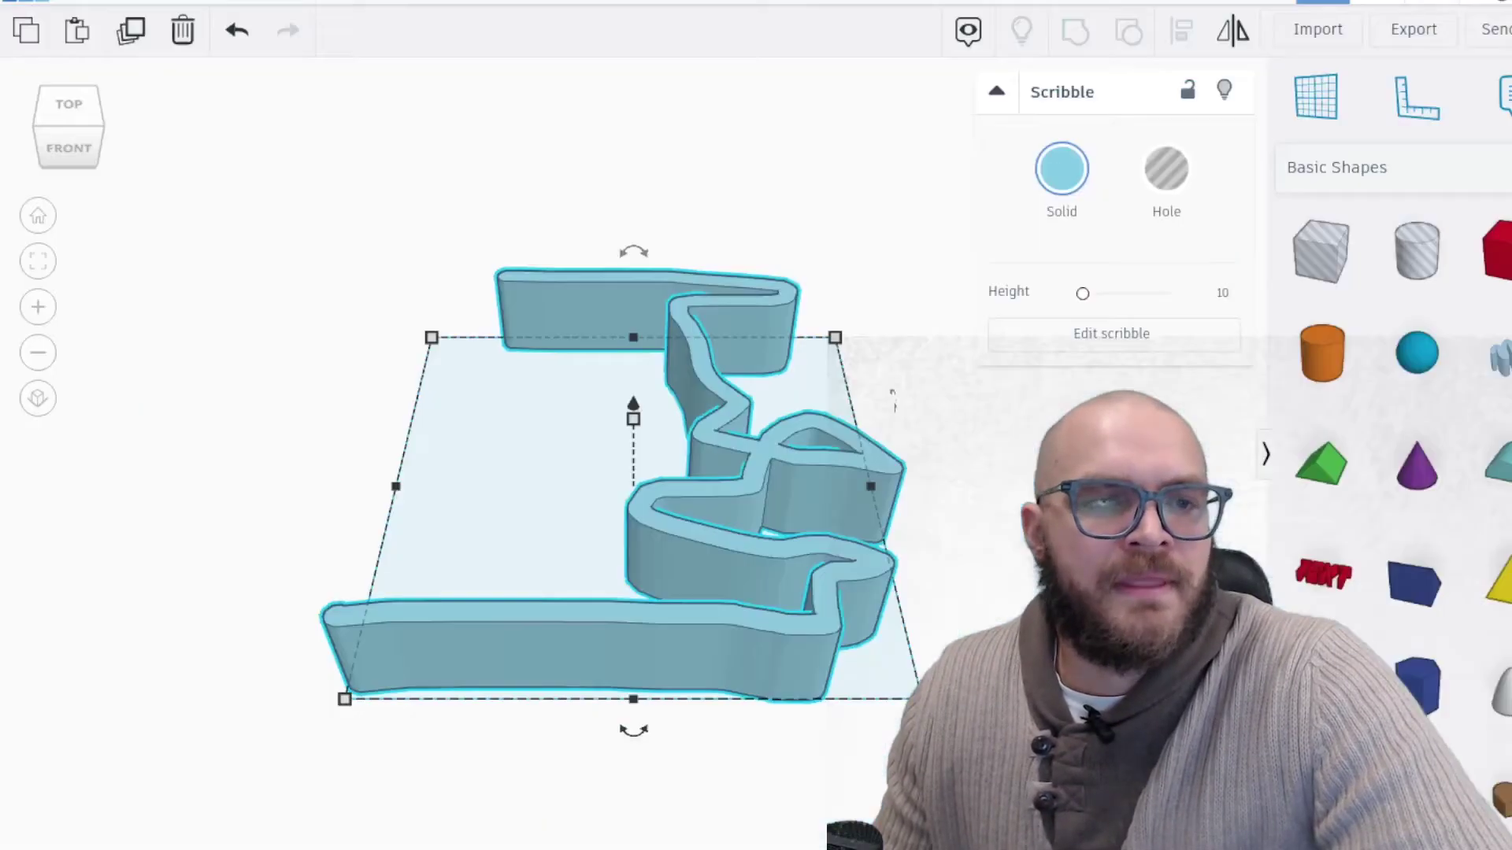
Tip the scribble 90° onto its side, then duplicate it and rotate the copy around its axis
right_click_drag(249, 216, 800, 278)
left_click_drag(796, 268, 846, 368)
right_click_drag(911, 567, 405, 394)
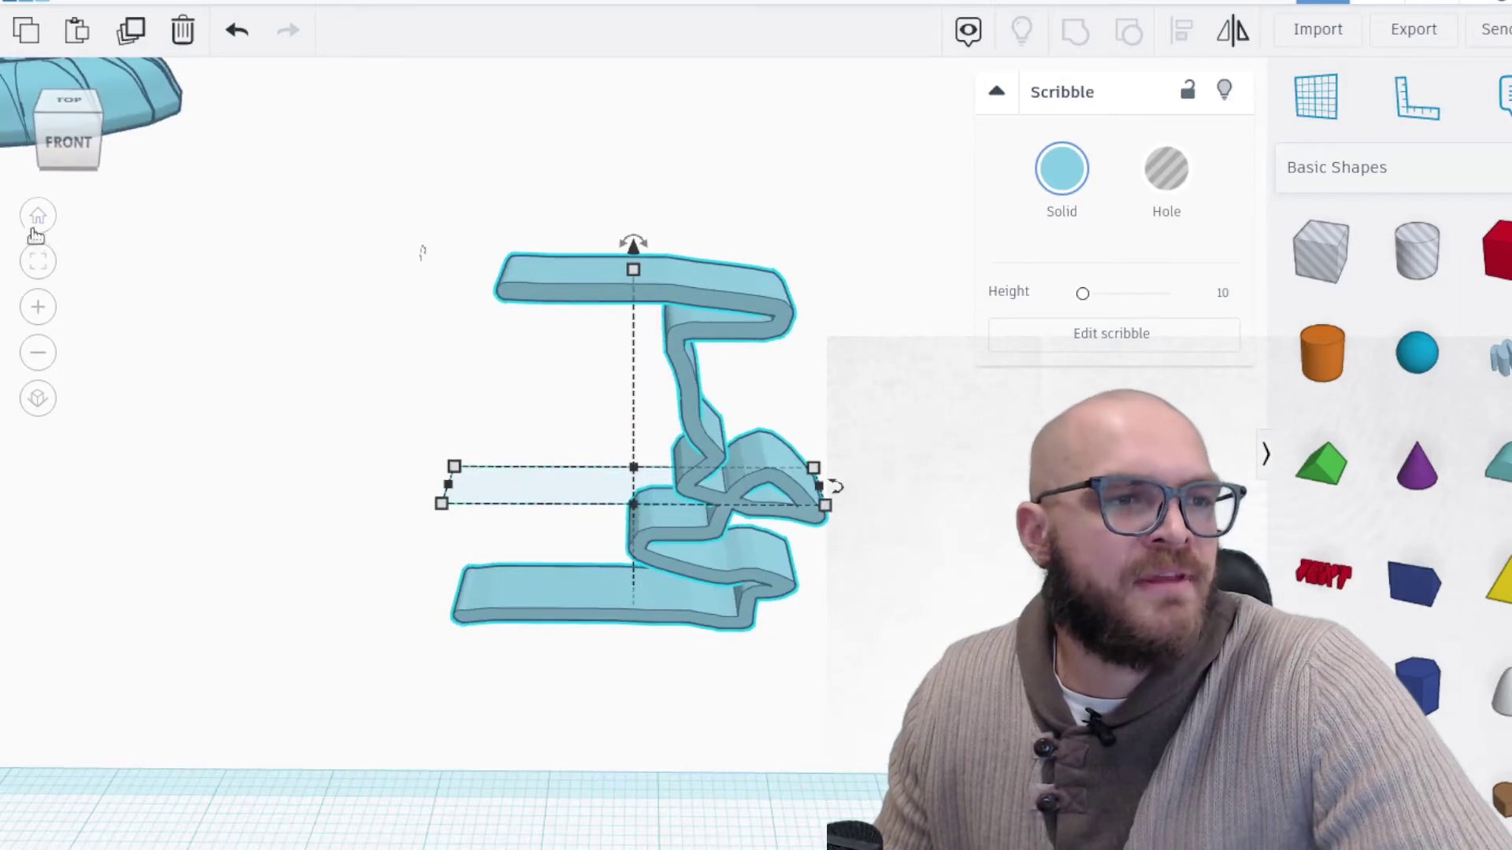
left_click(132, 32)
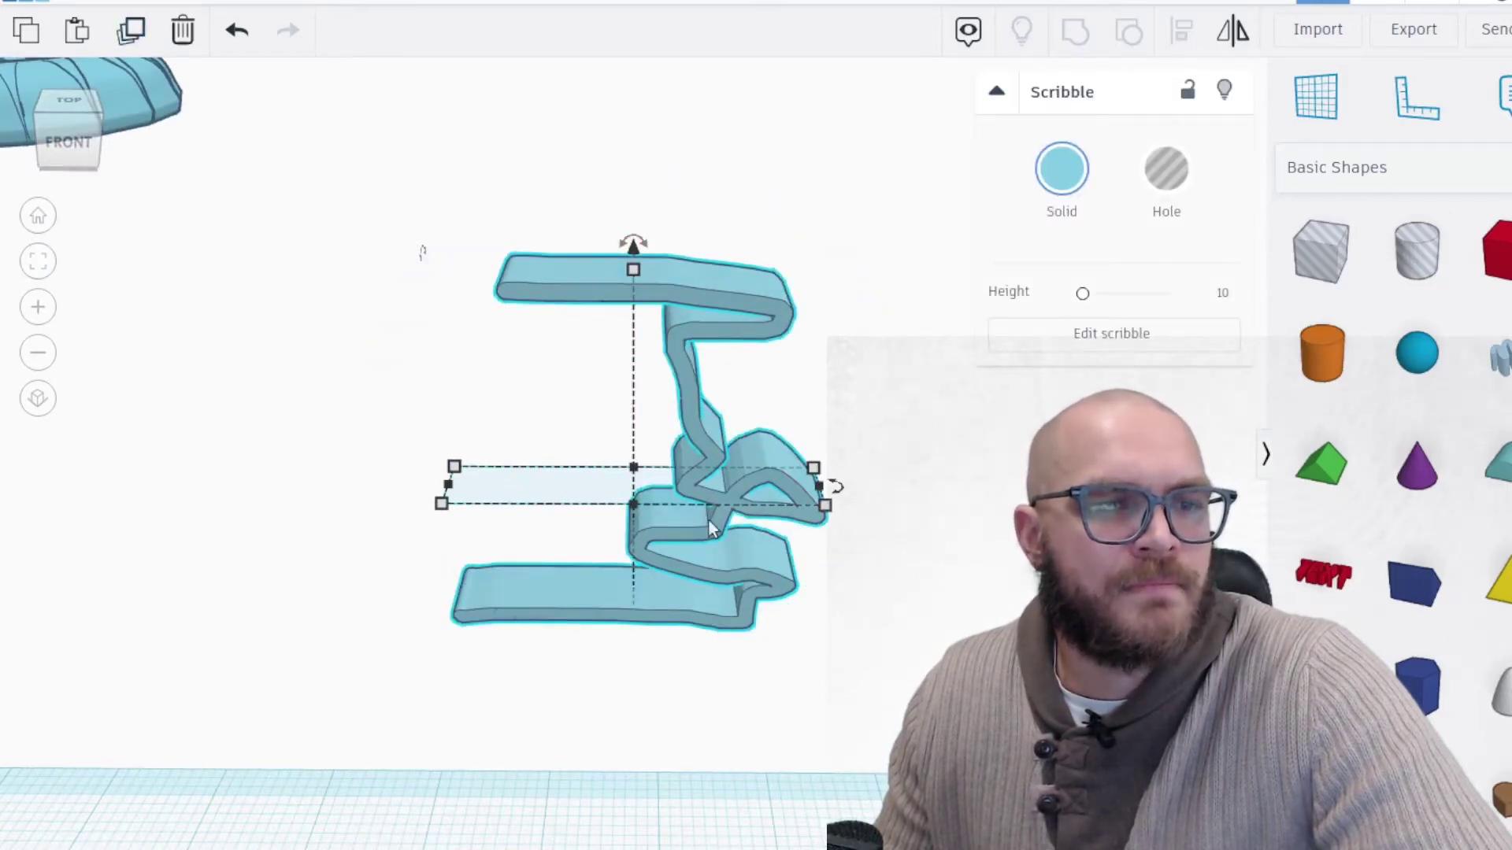
mouse_move(844, 486)
left_mouse_down()
mouse_move(783, 507)
mouse_move(746, 543)
mouse_move(766, 529)
left_mouse_up()
Repeat the rotated copy seven more times to close the circle into a vase
left_click(134, 32)
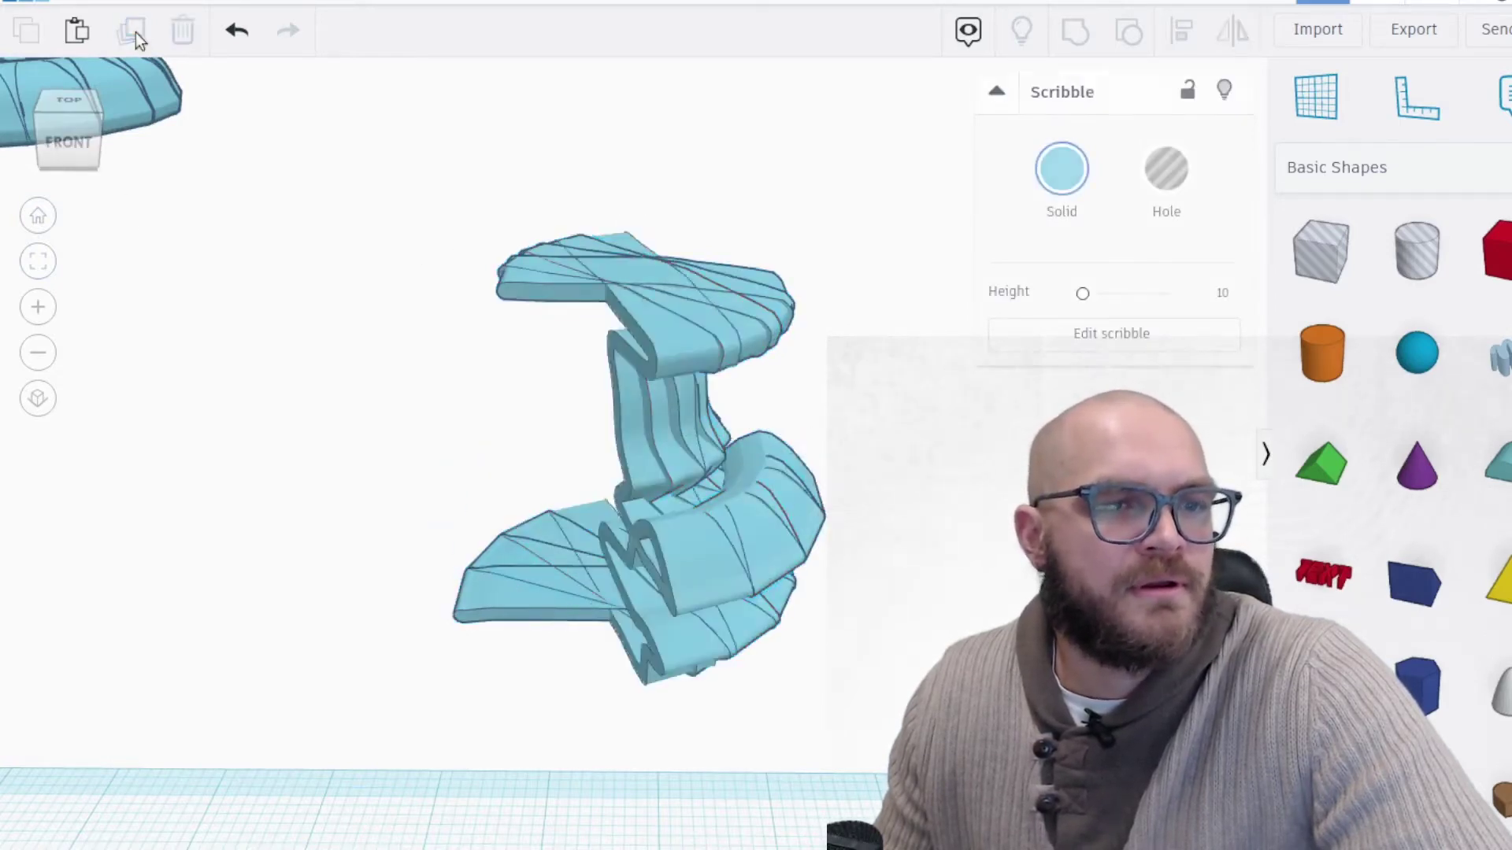
left_click(134, 32)
left_click(133, 32)
left_click(133, 31)
left_click(134, 31)
left_click(134, 31)
left_click(134, 32)
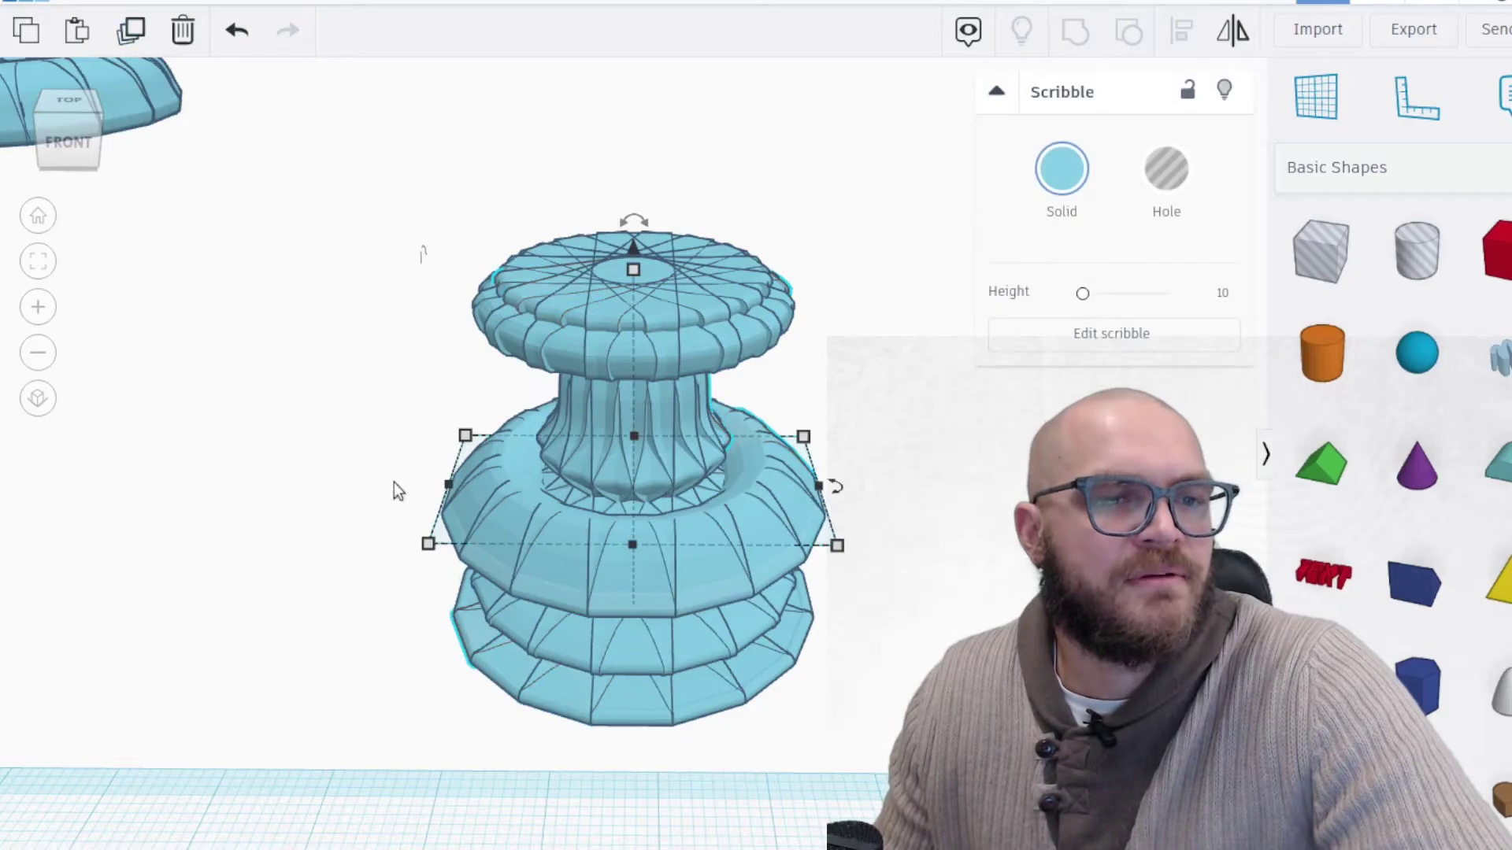
mouse_move(394, 482)
right_mouse_down()
mouse_move(462, 451)
mouse_move(692, 491)
mouse_move(894, 430)
mouse_move(942, 453)
right_mouse_up()
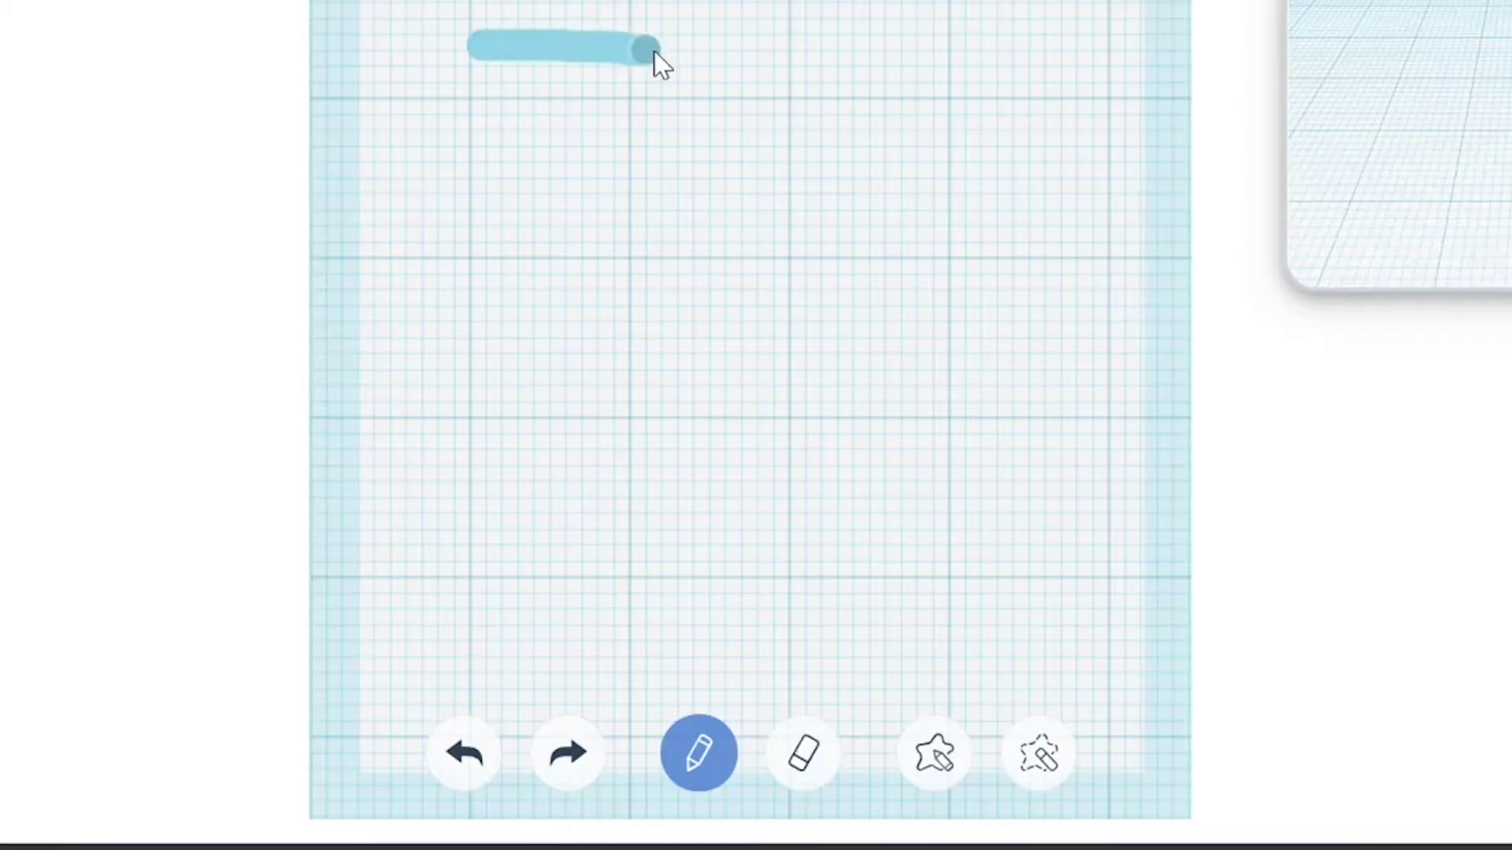
Box-select all 16 scribble copies and group them with Ctrl+G
mouse_move(659, 60)
left_mouse_down()
mouse_move(931, 662)
mouse_move(556, 816)
left_mouse_up()
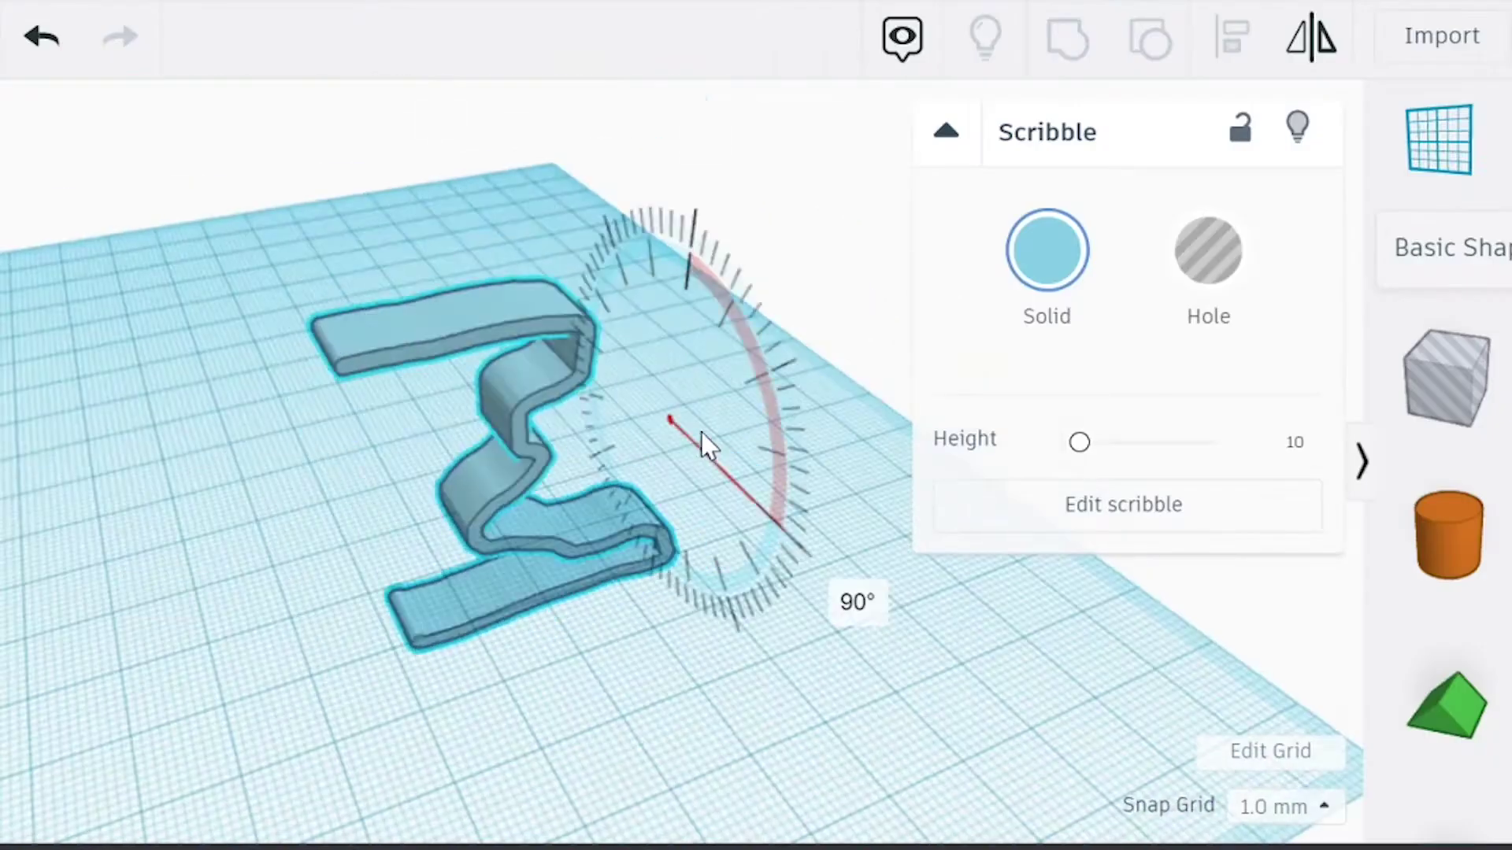
left_click_drag(701, 441, 701, 441)
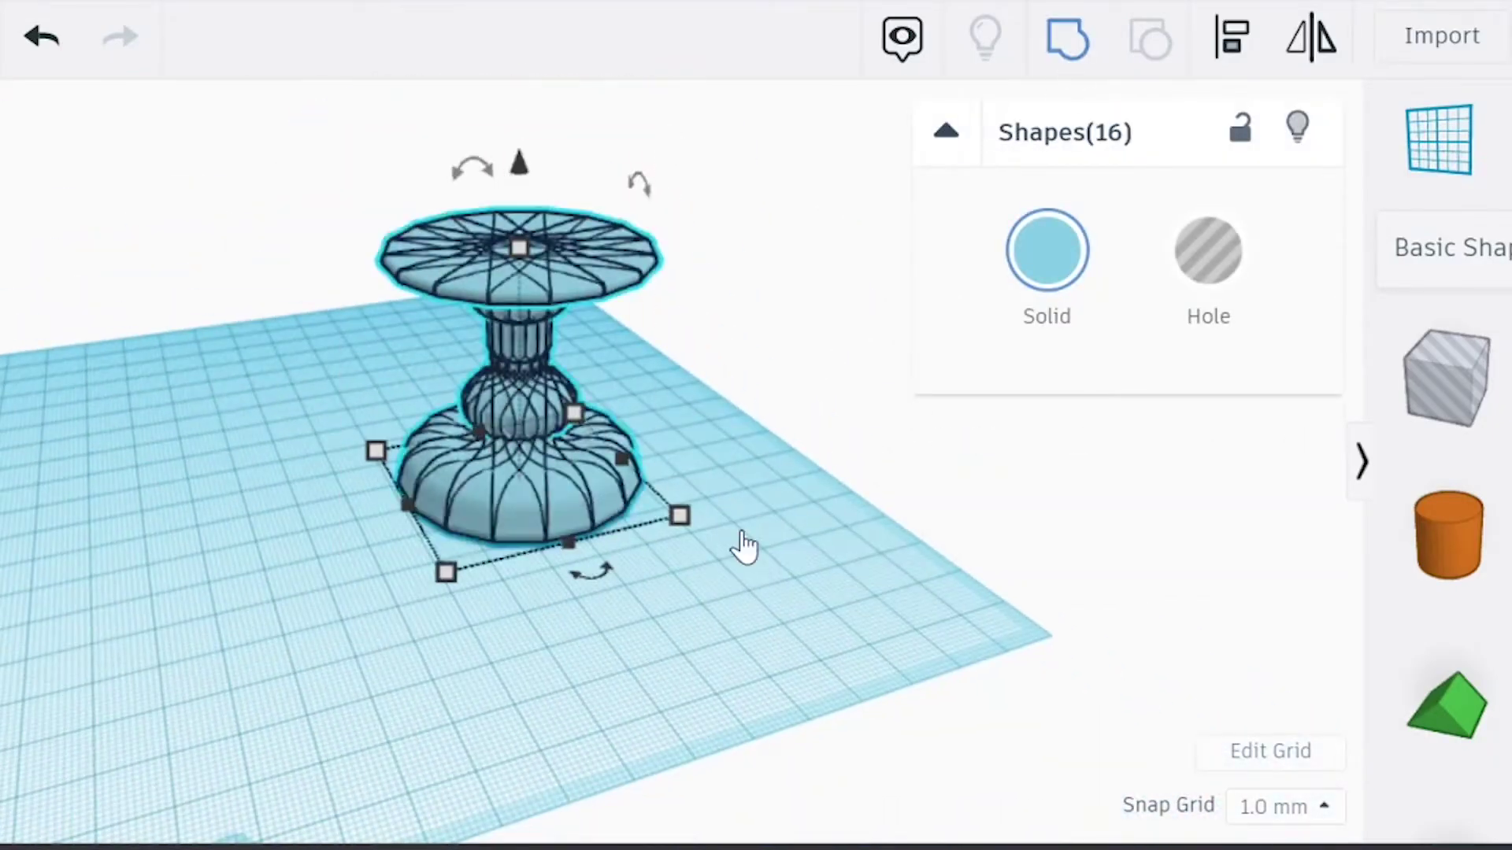
key("ctrl+g")
scroll(425, 489, "up", 3)
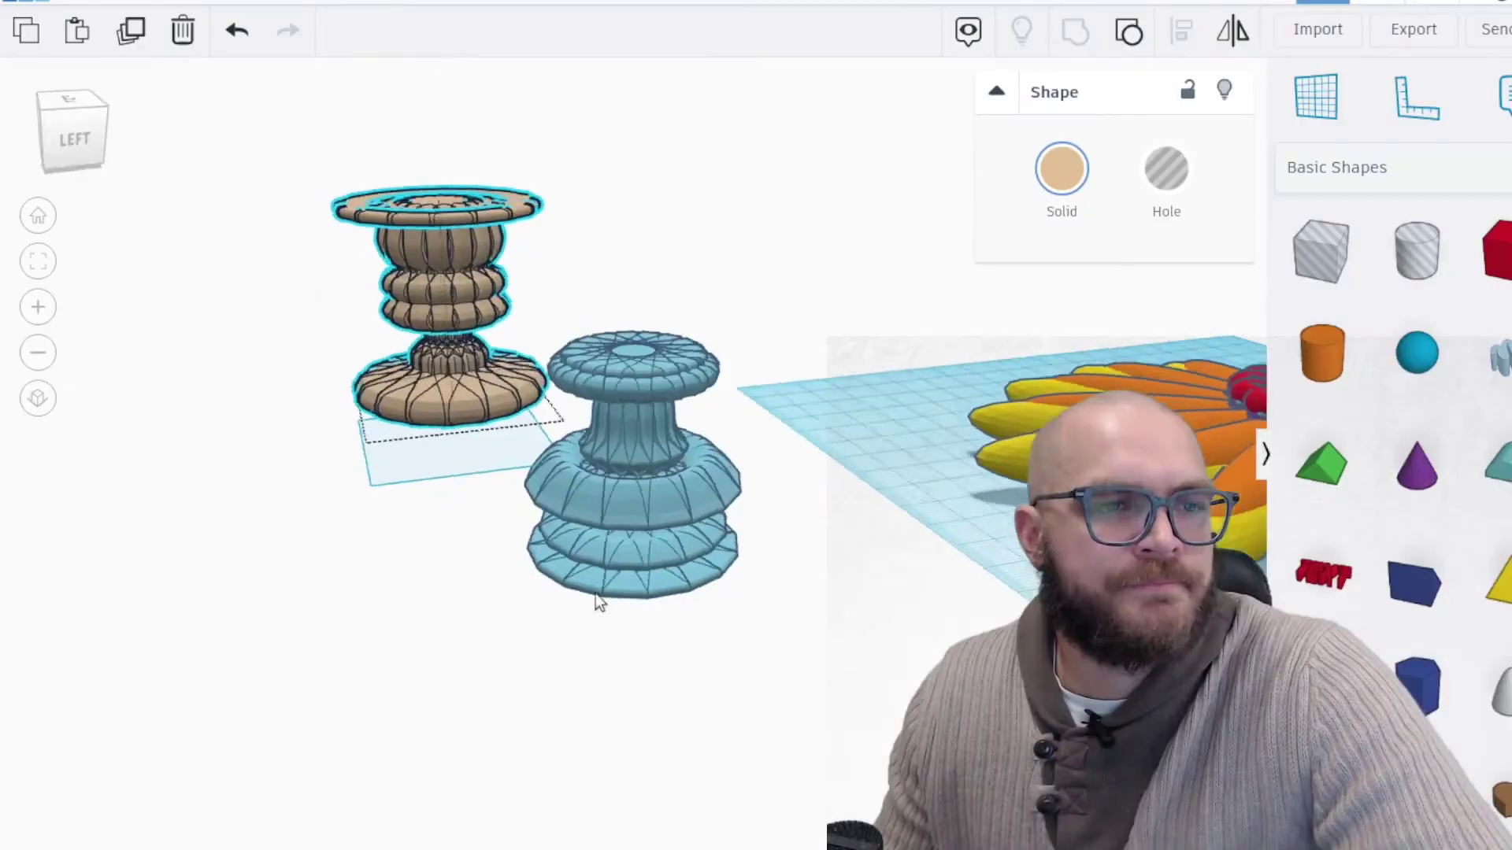
right_click_drag(595, 594, 555, 263)
Select the upper blue vase and frame it with F, then orbit out
left_click(438, 248)
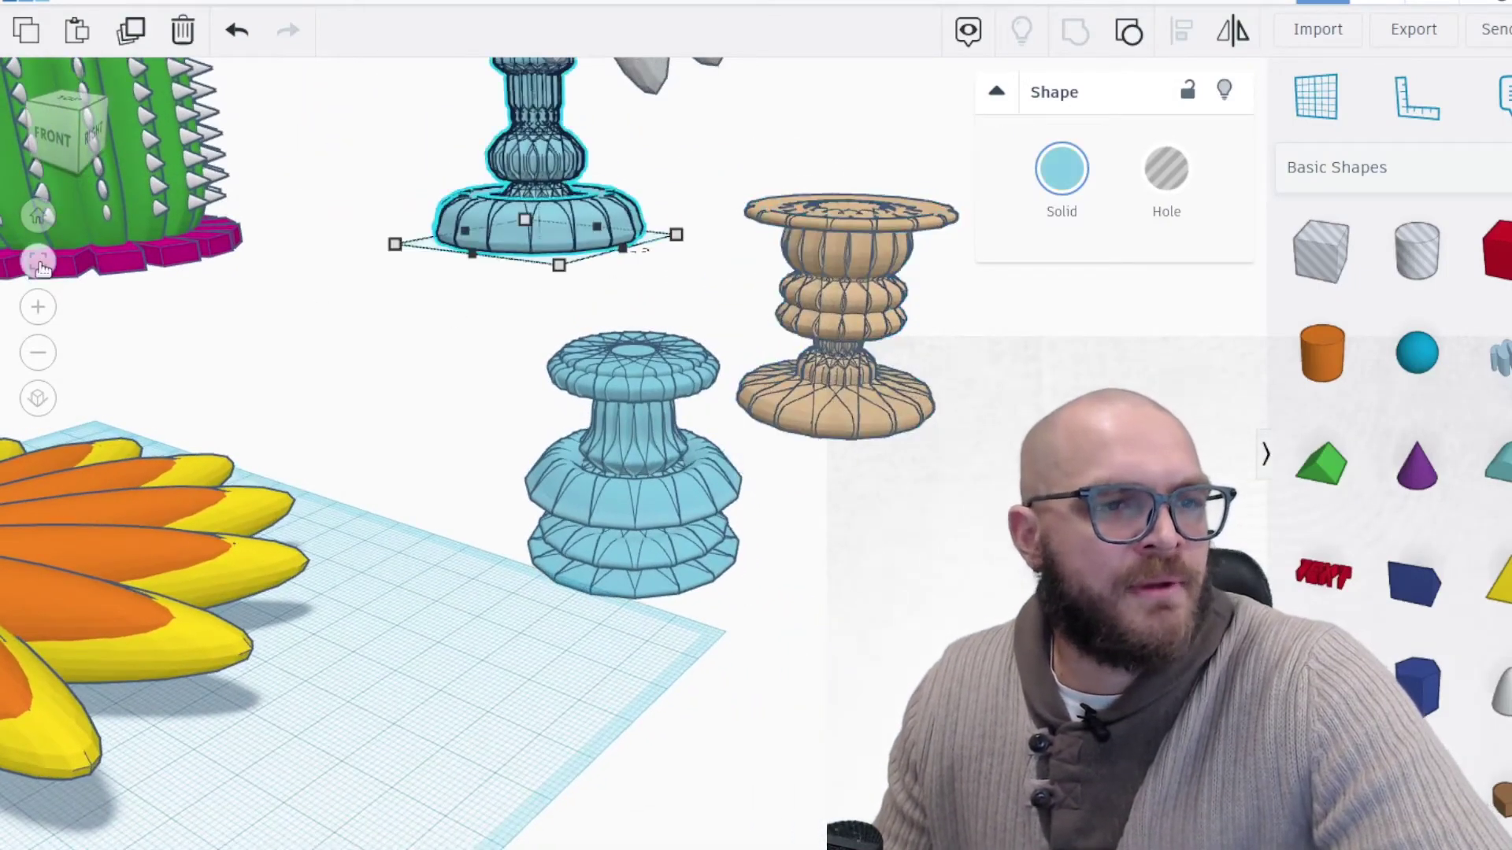
key("f")
right_click_drag(438, 446, 509, 485)
scroll(509, 485, "down", 6)
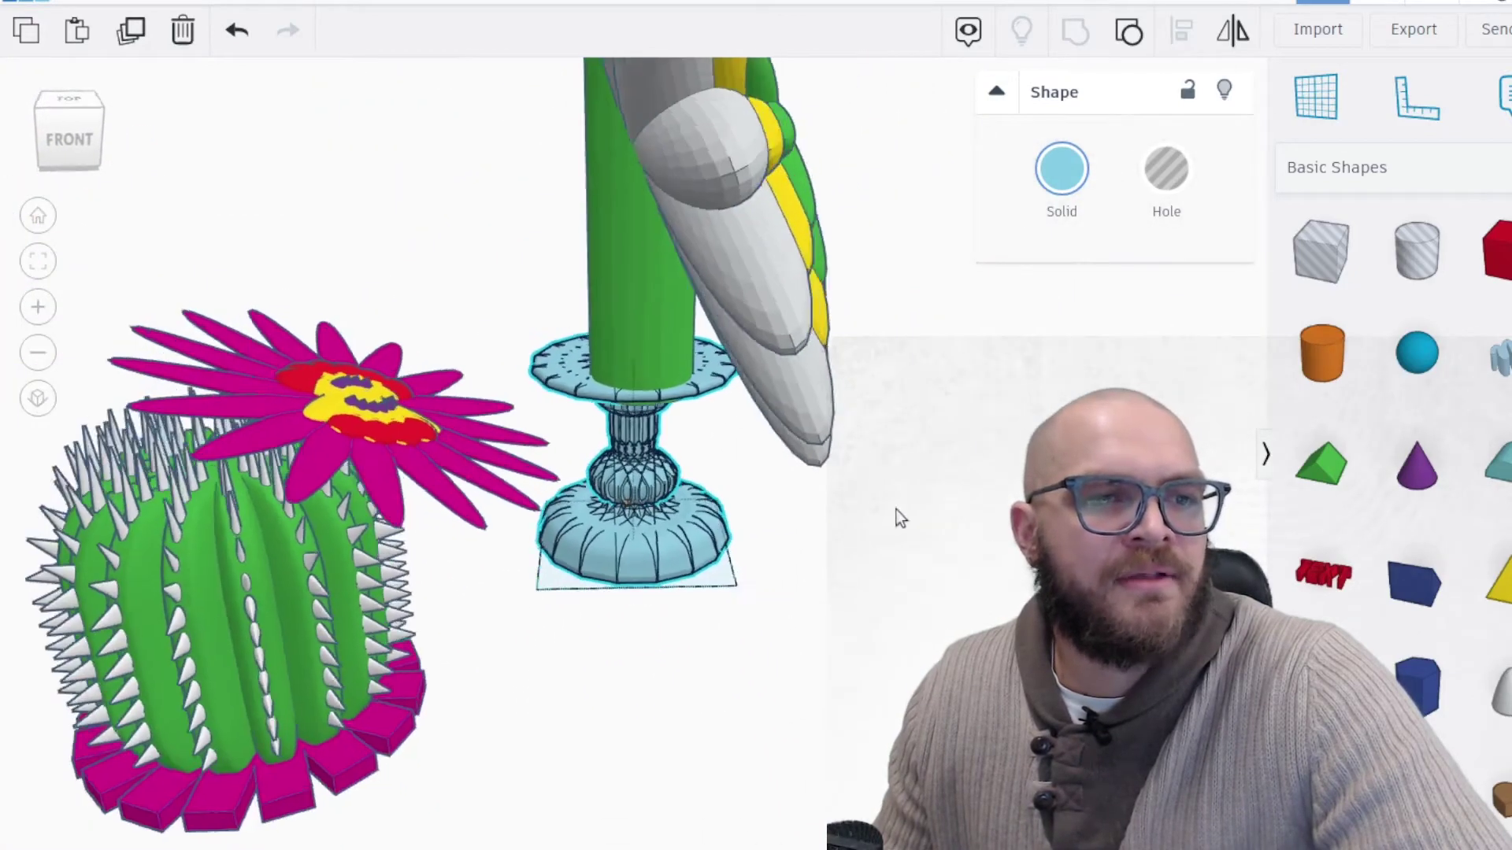
right_click_drag(896, 518, 378, 598)
Drag the cactus to a new spot across the workplane
left_click(319, 591)
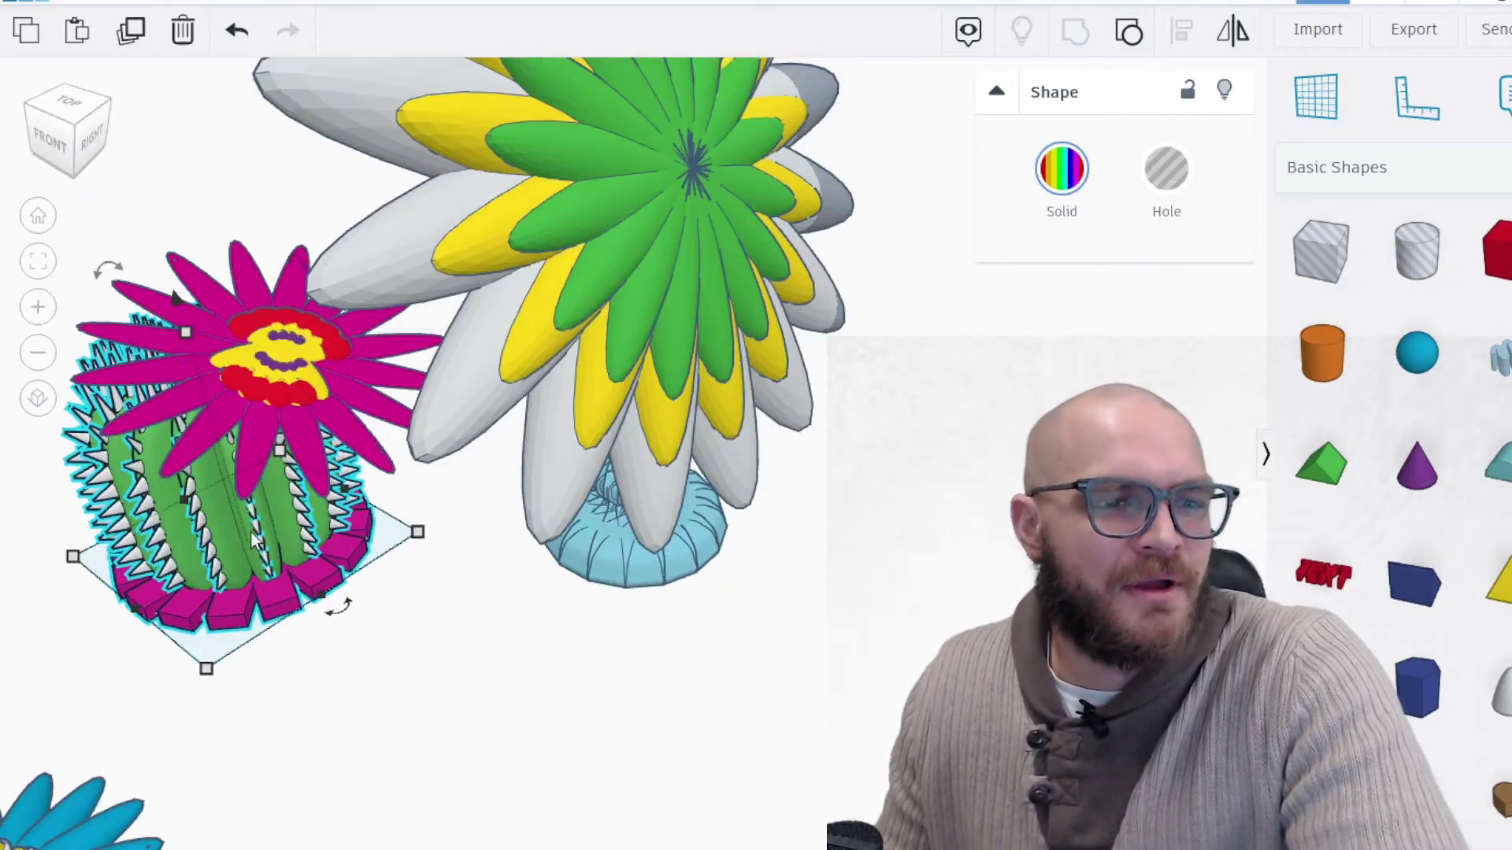
left_click_drag(256, 539, 222, 658)
right_click_drag(116, 678, 340, 652)
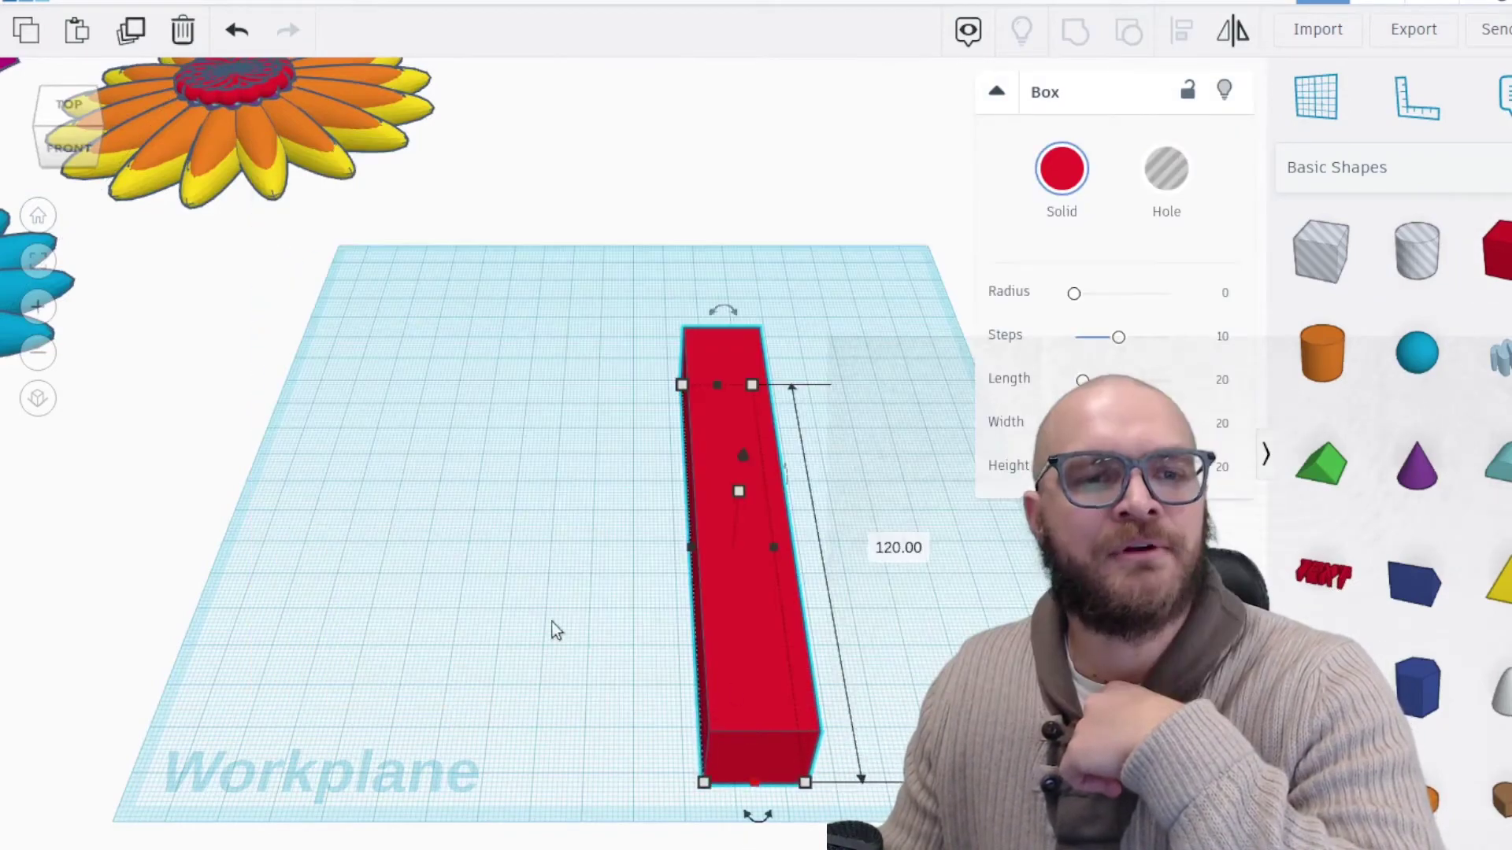
Drag the red box's top handle to make it 96 tall
right_click_drag(551, 621, 733, 507)
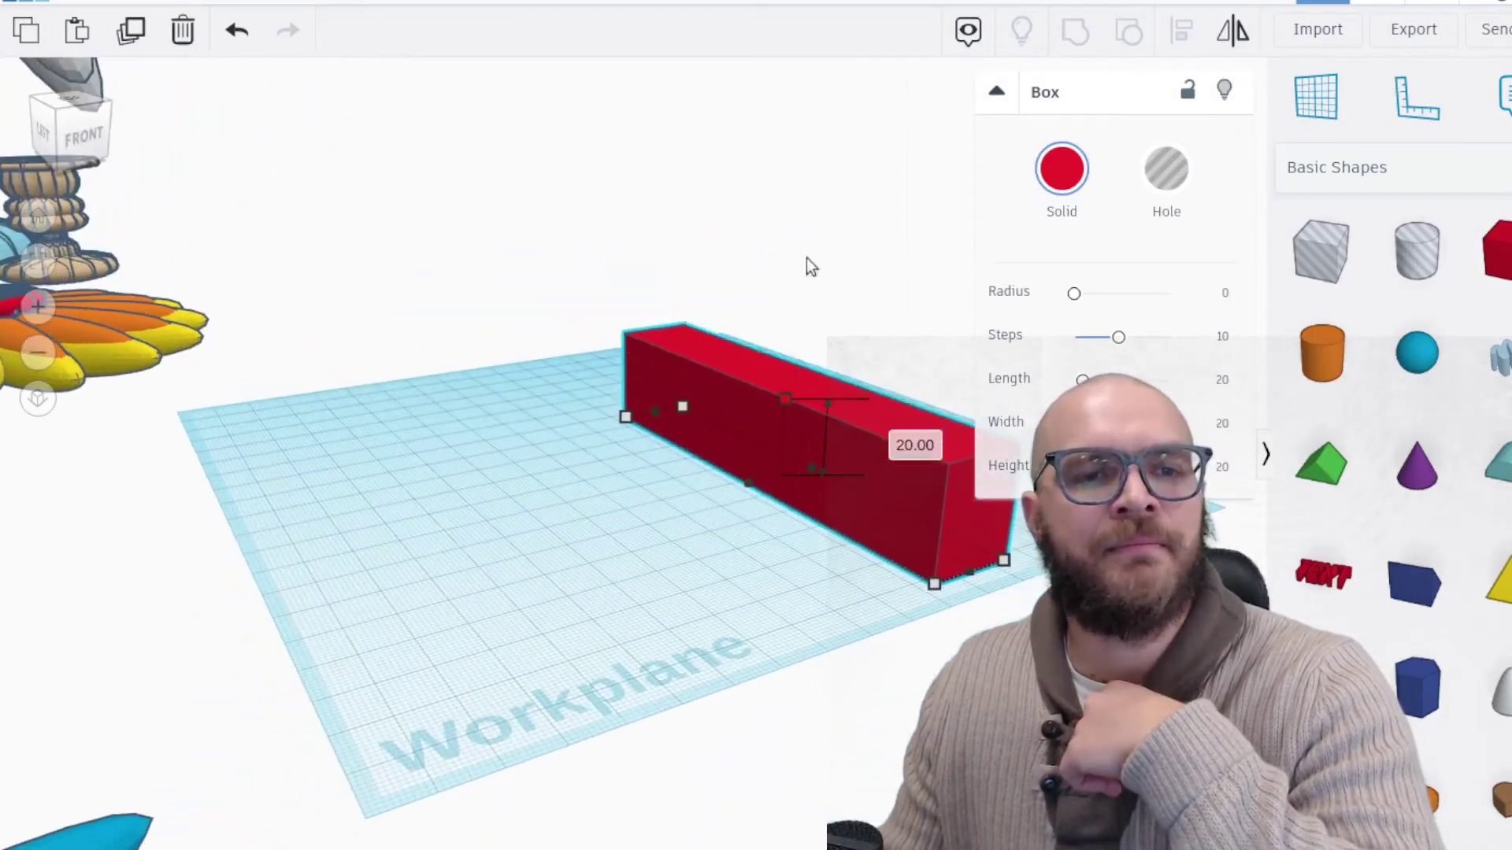
left_click_drag(807, 258, 811, 74)
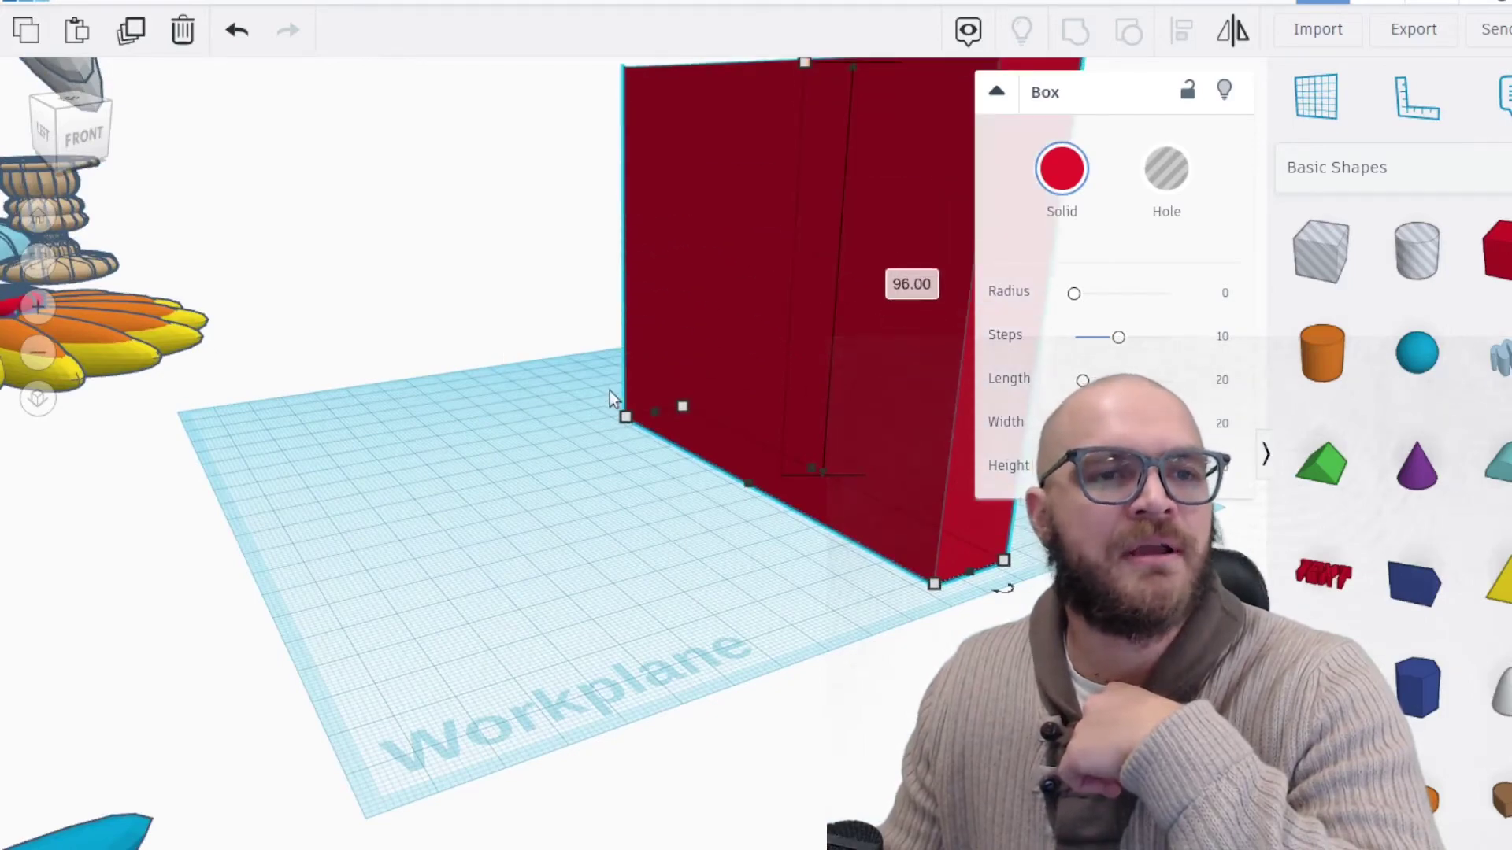
right_click_drag(607, 395, 523, 460)
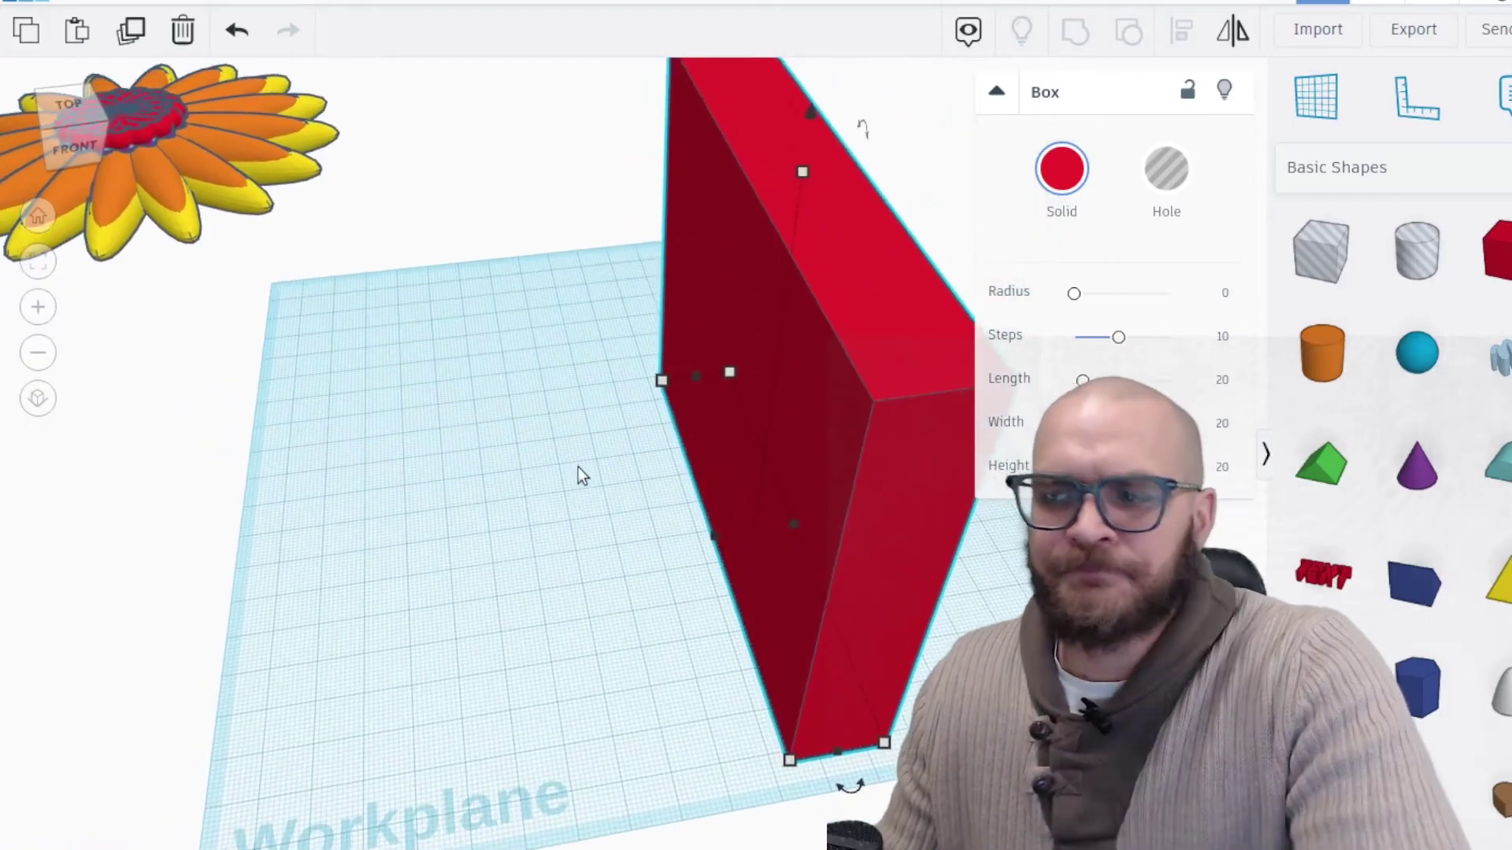
Round the red box's edges with a radius of 4.02
scroll(591, 515, "down", 4)
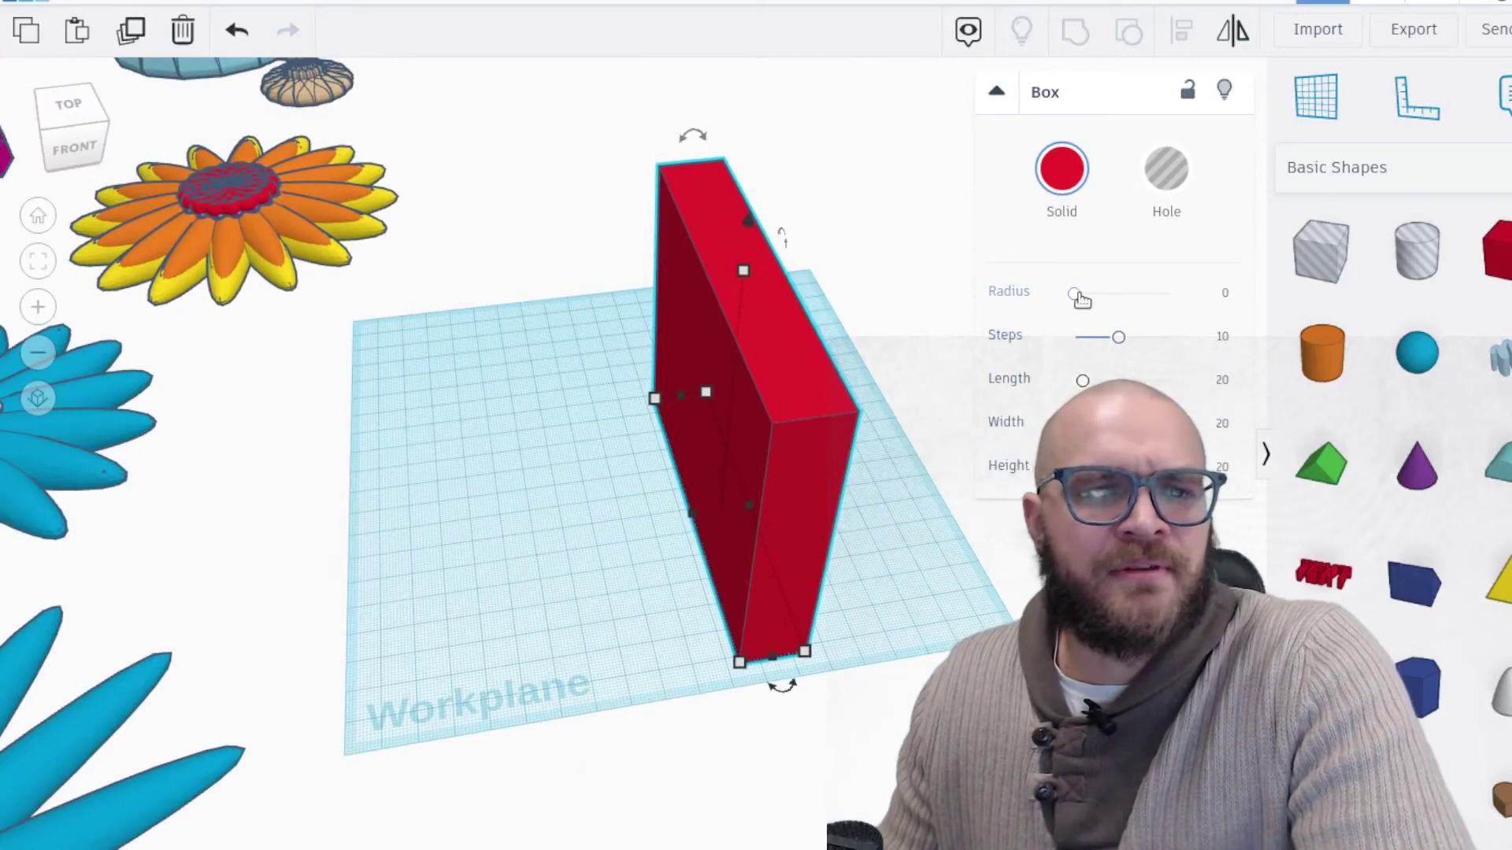
left_click_drag(1080, 298, 1101, 307)
mouse_move(806, 461)
right_mouse_down()
mouse_move(776, 506)
mouse_move(810, 496)
mouse_move(678, 493)
mouse_move(787, 456)
right_mouse_up()
right_click_drag(866, 599, 1357, 262)
left_click(1329, 109)
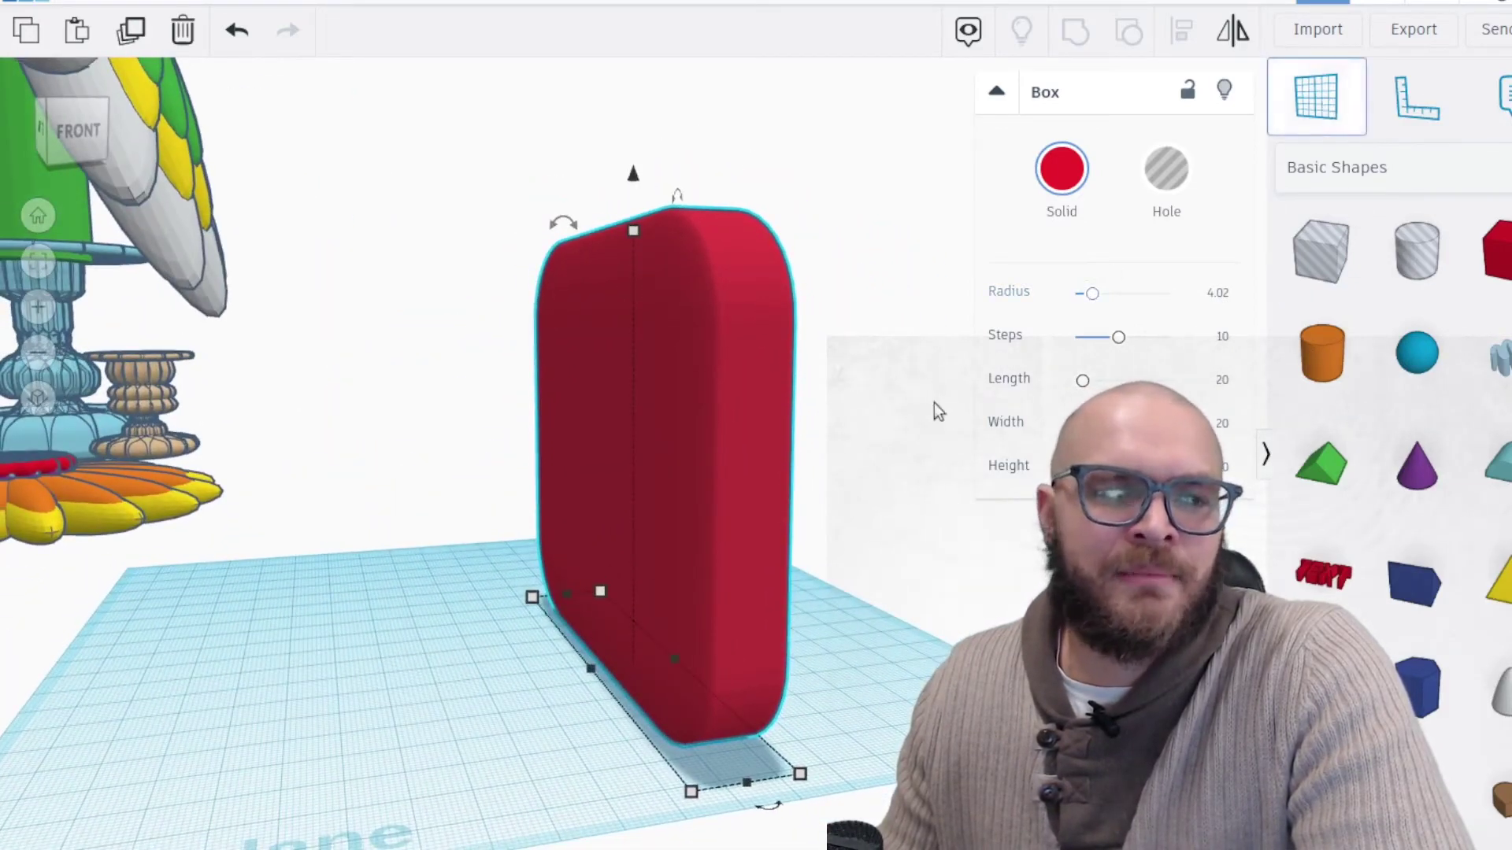
Place a cone on the block's side face, shrink it to 9 by 9 and stretch it into a spike
left_click(755, 546)
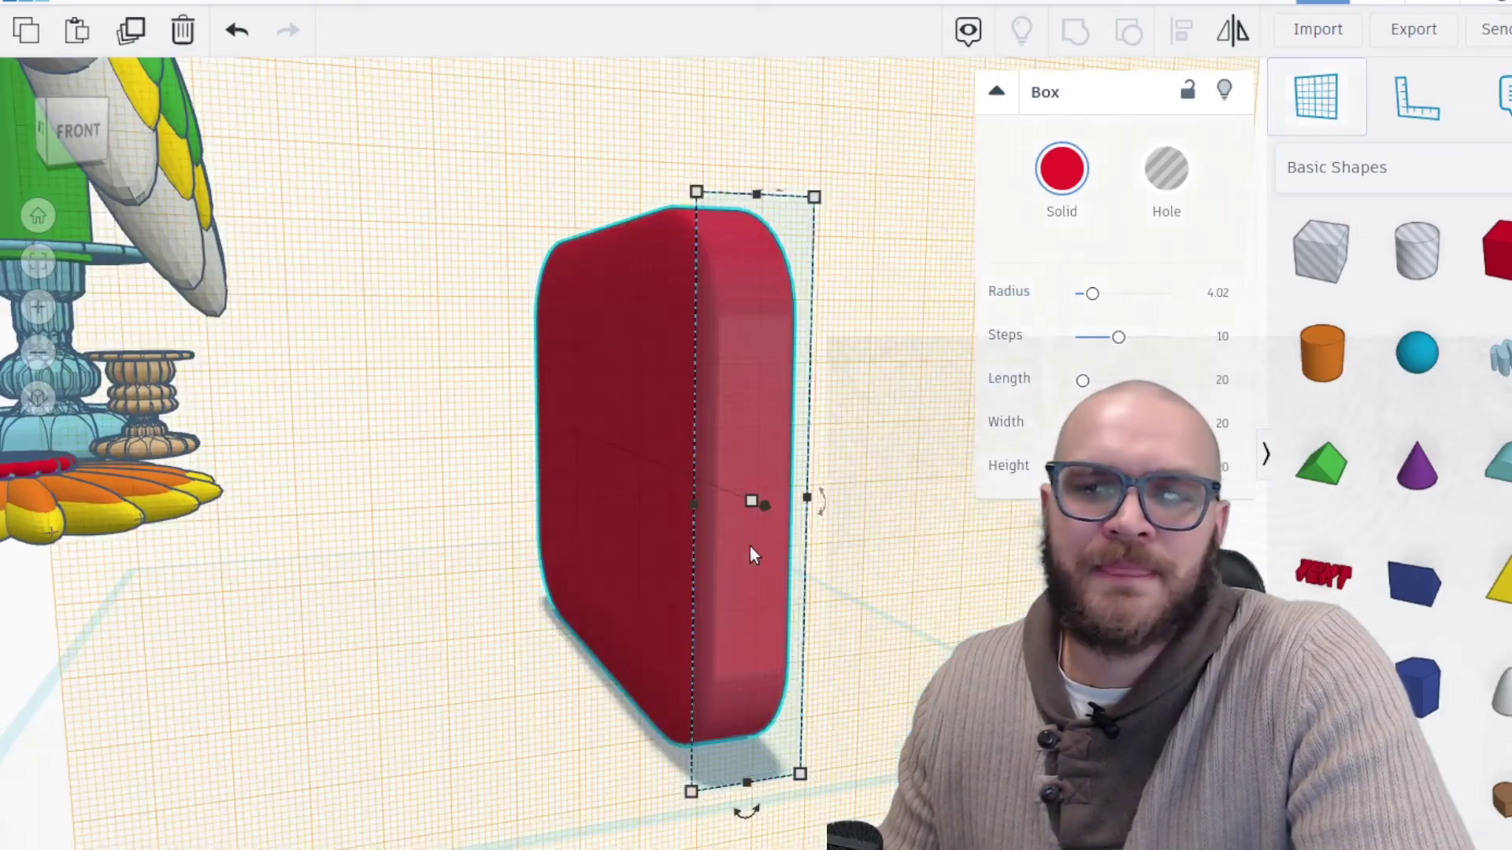
left_click(1418, 464)
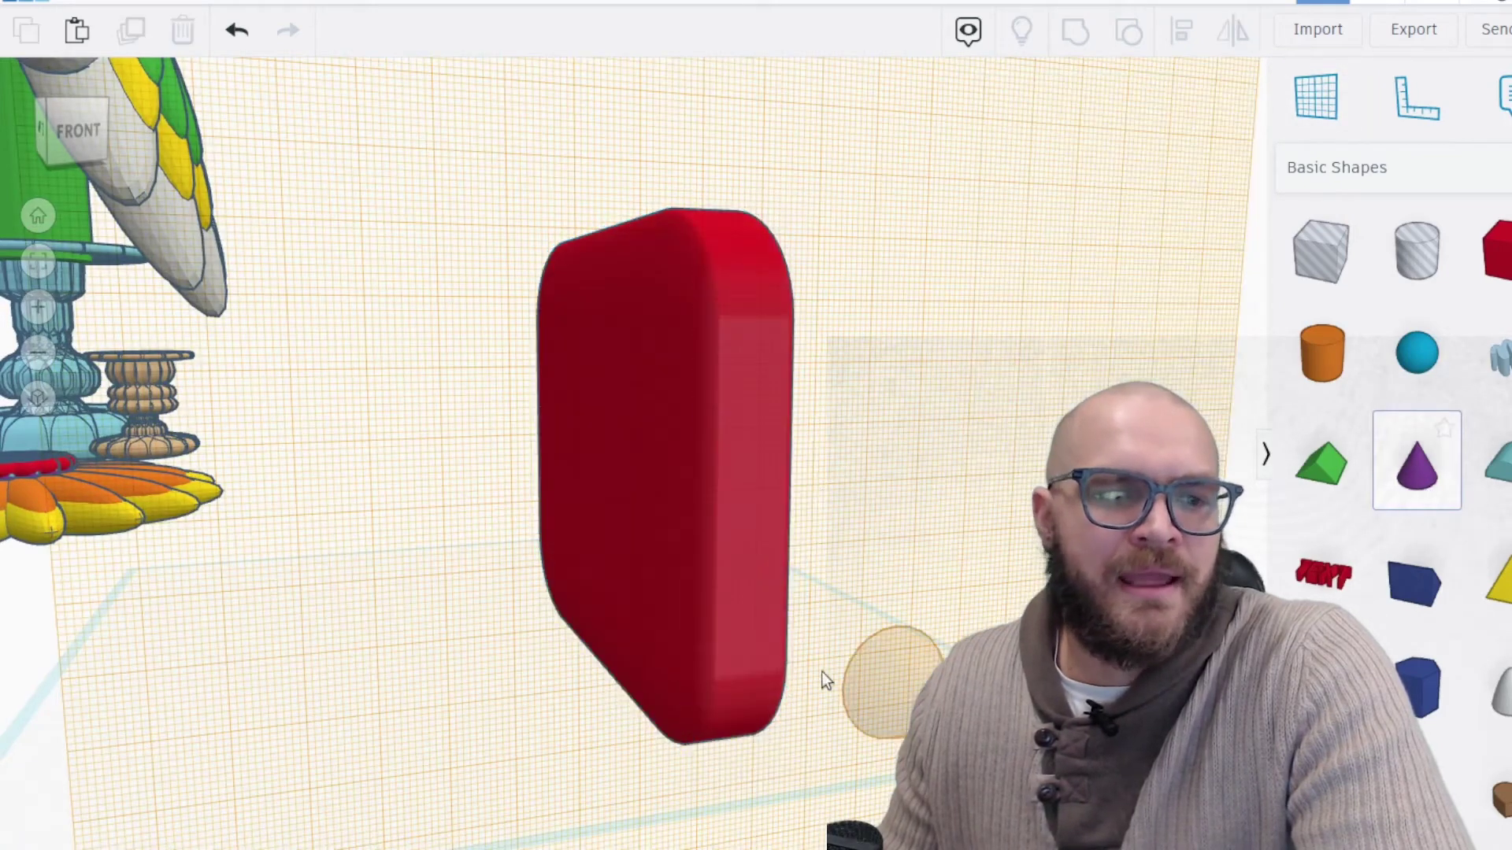
left_click(770, 645)
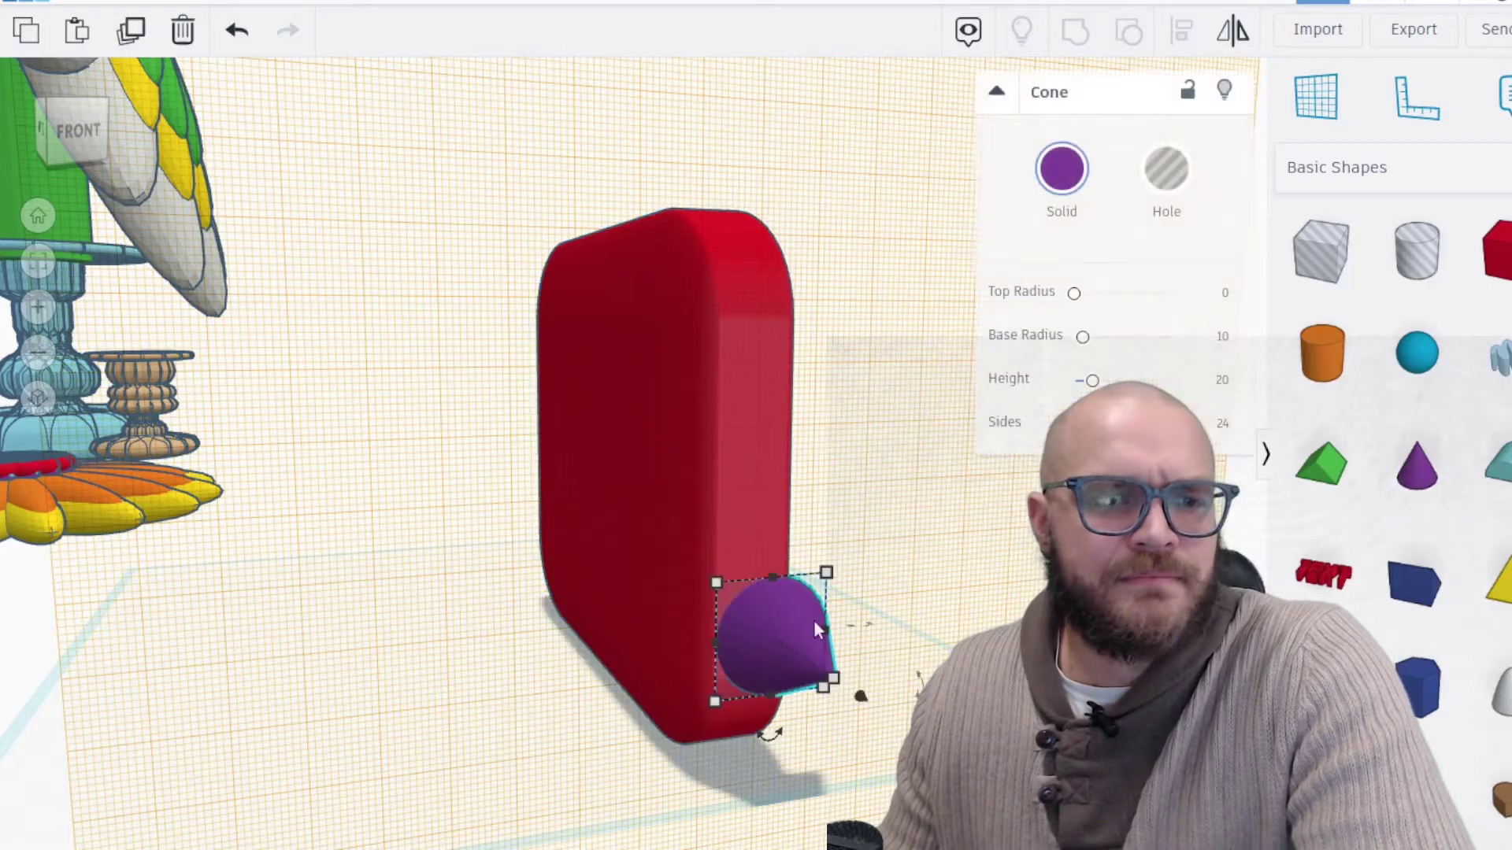
left_click_drag(827, 574, 783, 638)
right_click_drag(641, 740, 963, 627)
left_click_drag(961, 614, 996, 613)
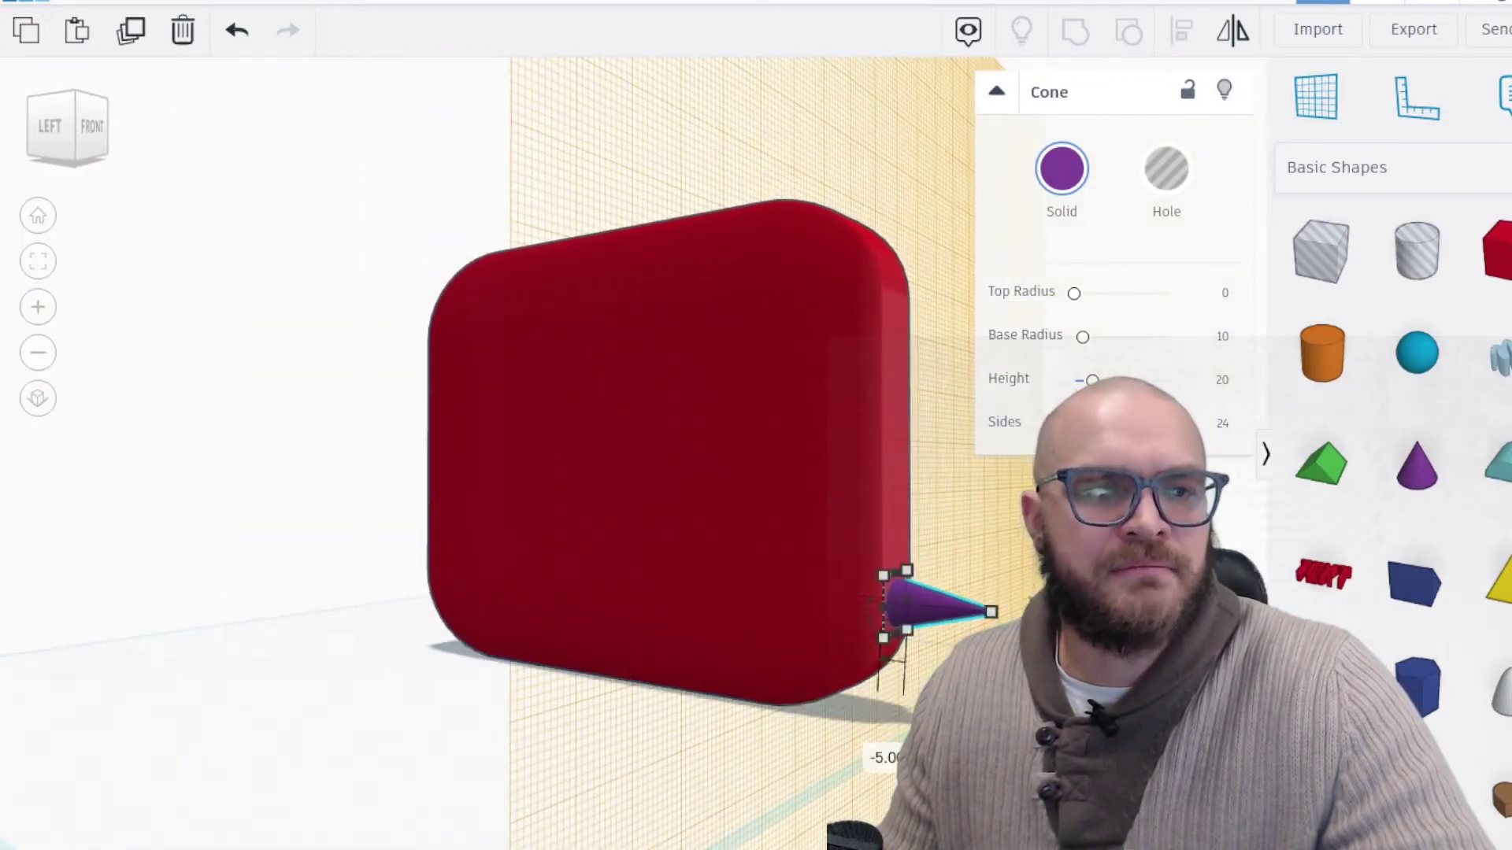
right_click_drag(996, 612, 804, 599)
Colour the cone white and the block green
left_click(1082, 201)
left_click(1427, 329)
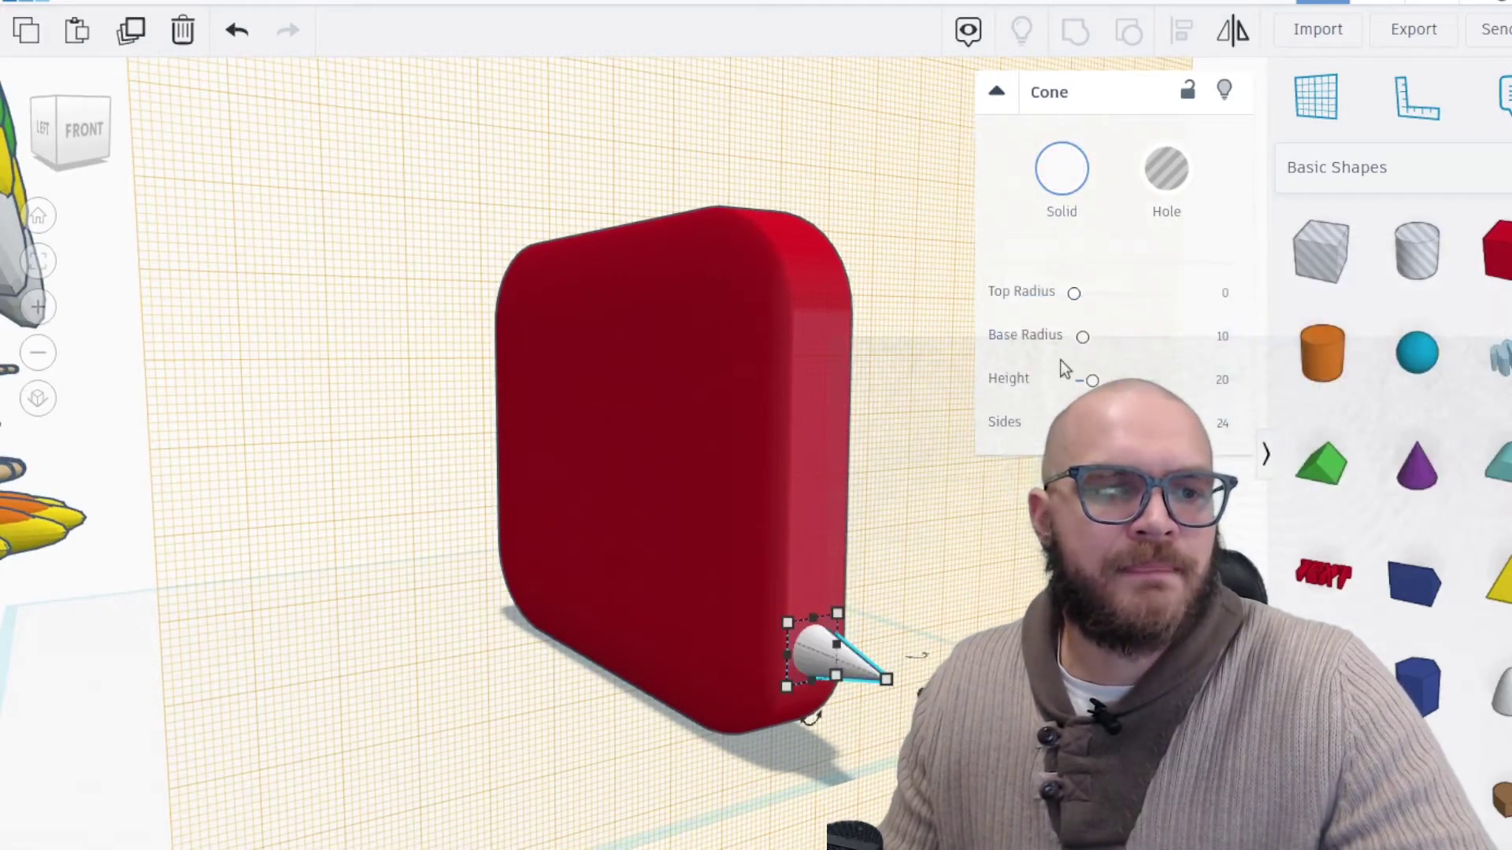
left_click(811, 441)
left_click(1062, 169)
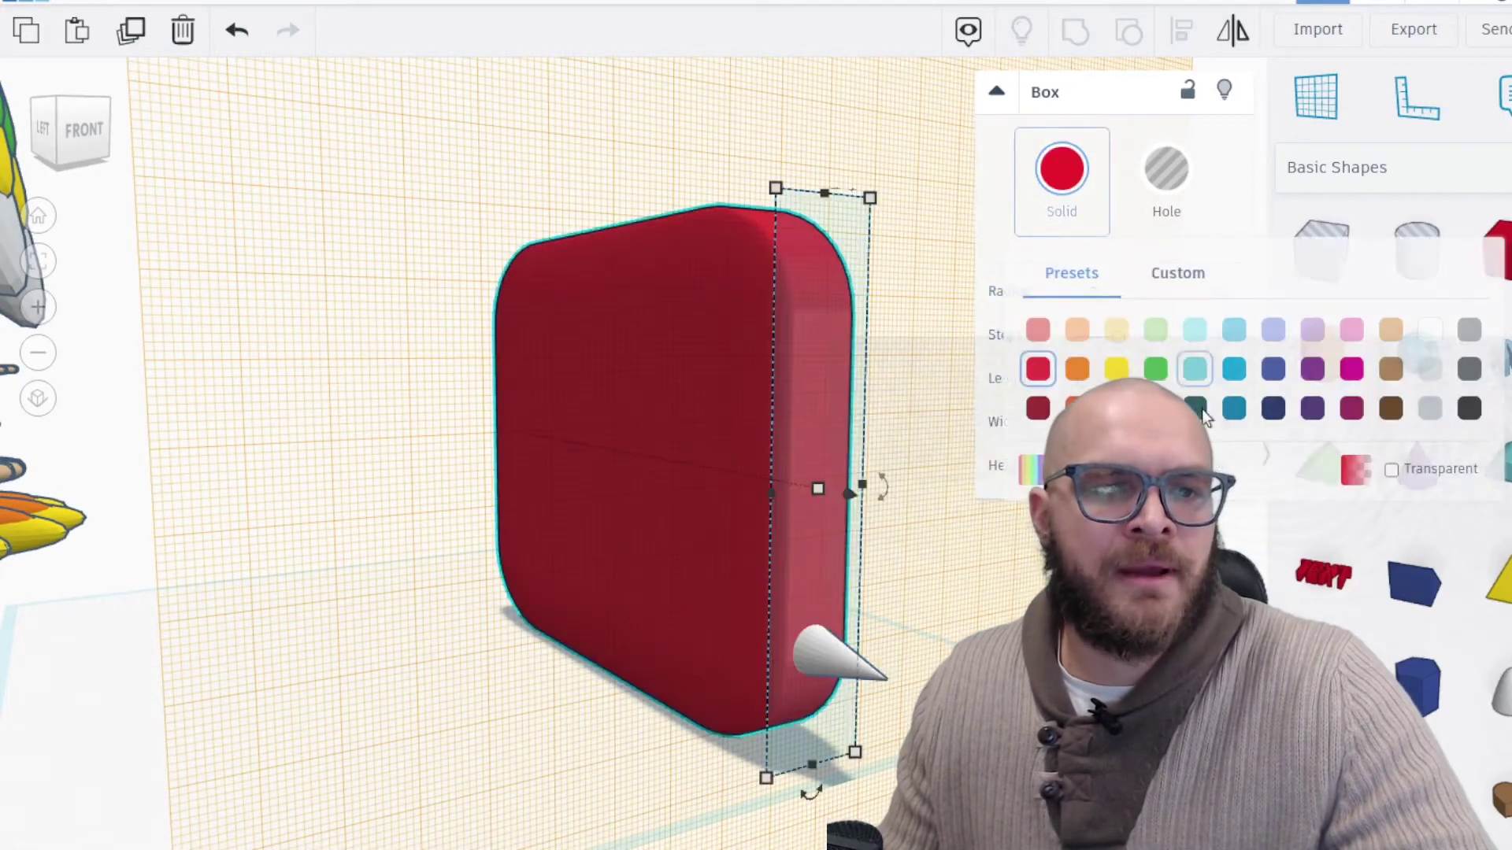
left_click(1155, 368)
left_click(815, 666)
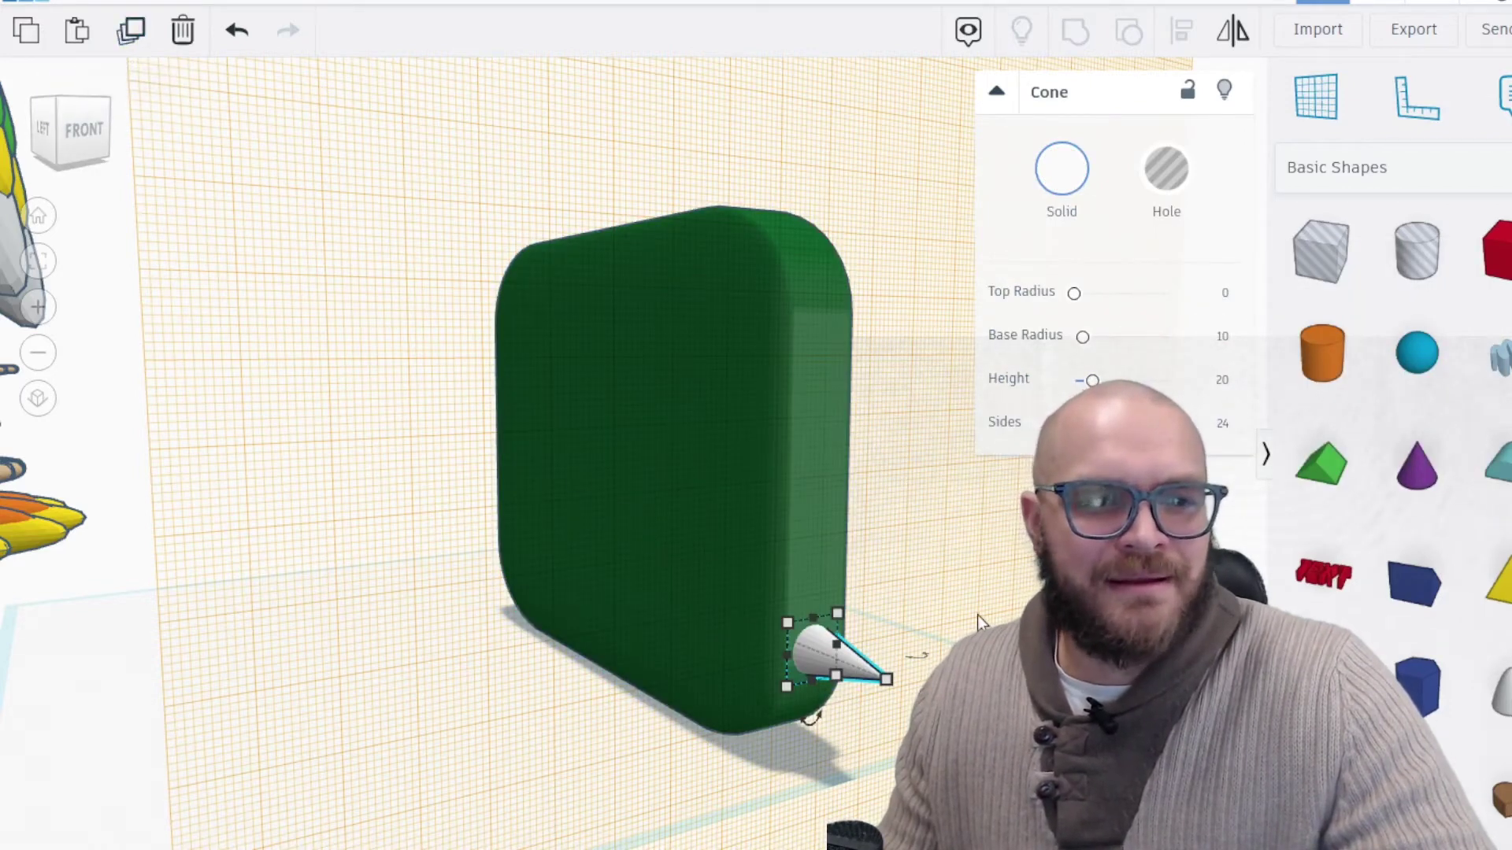
Duplicate the white cone up the block's right edge until six spikes line it
left_click_drag(836, 658, 815, 584)
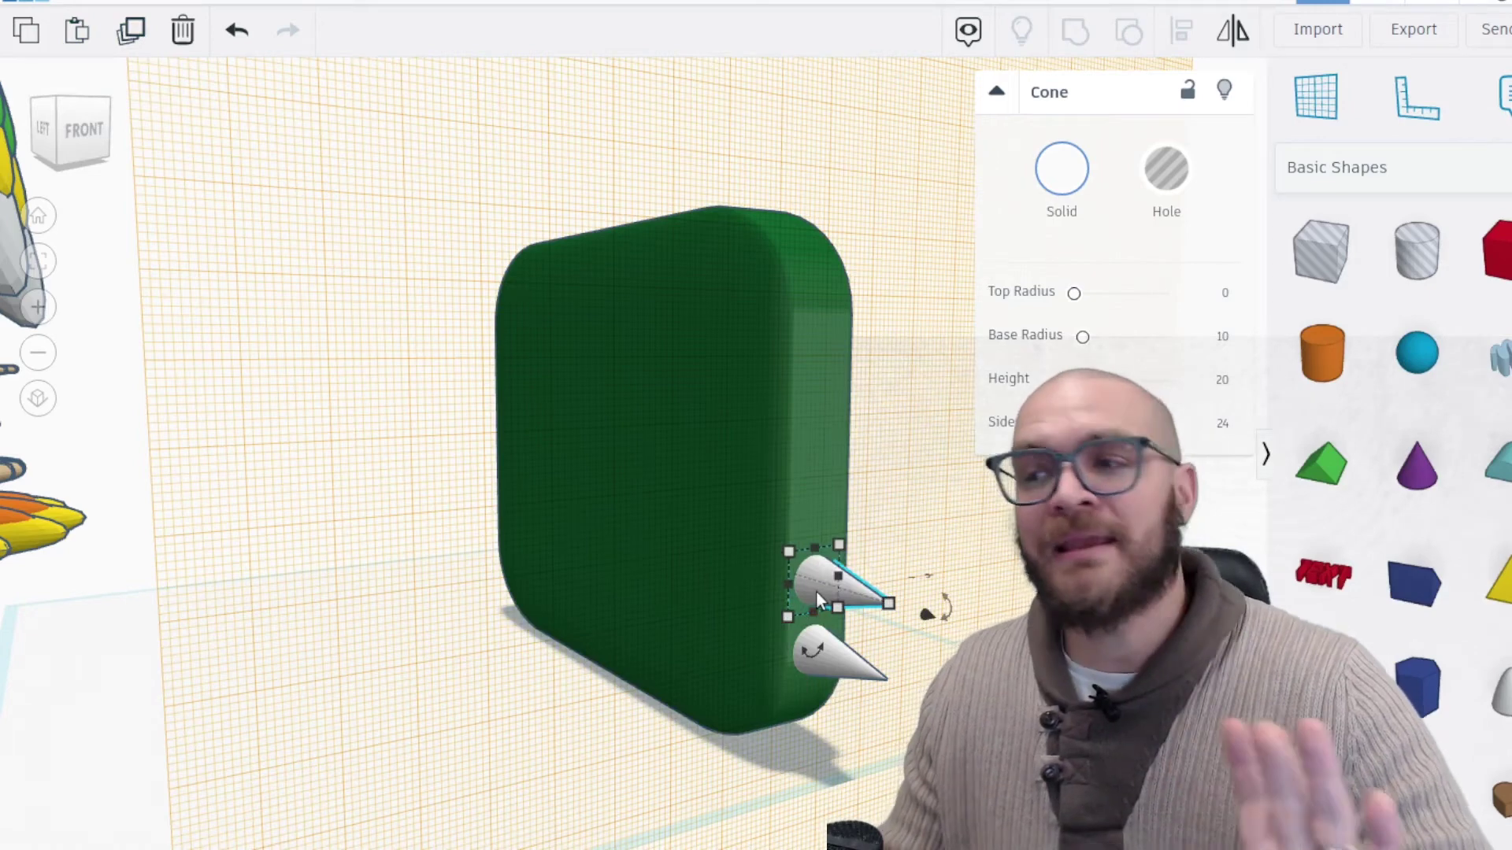
left_click(135, 31)
left_click(136, 32)
left_click(136, 32)
left_click(135, 31)
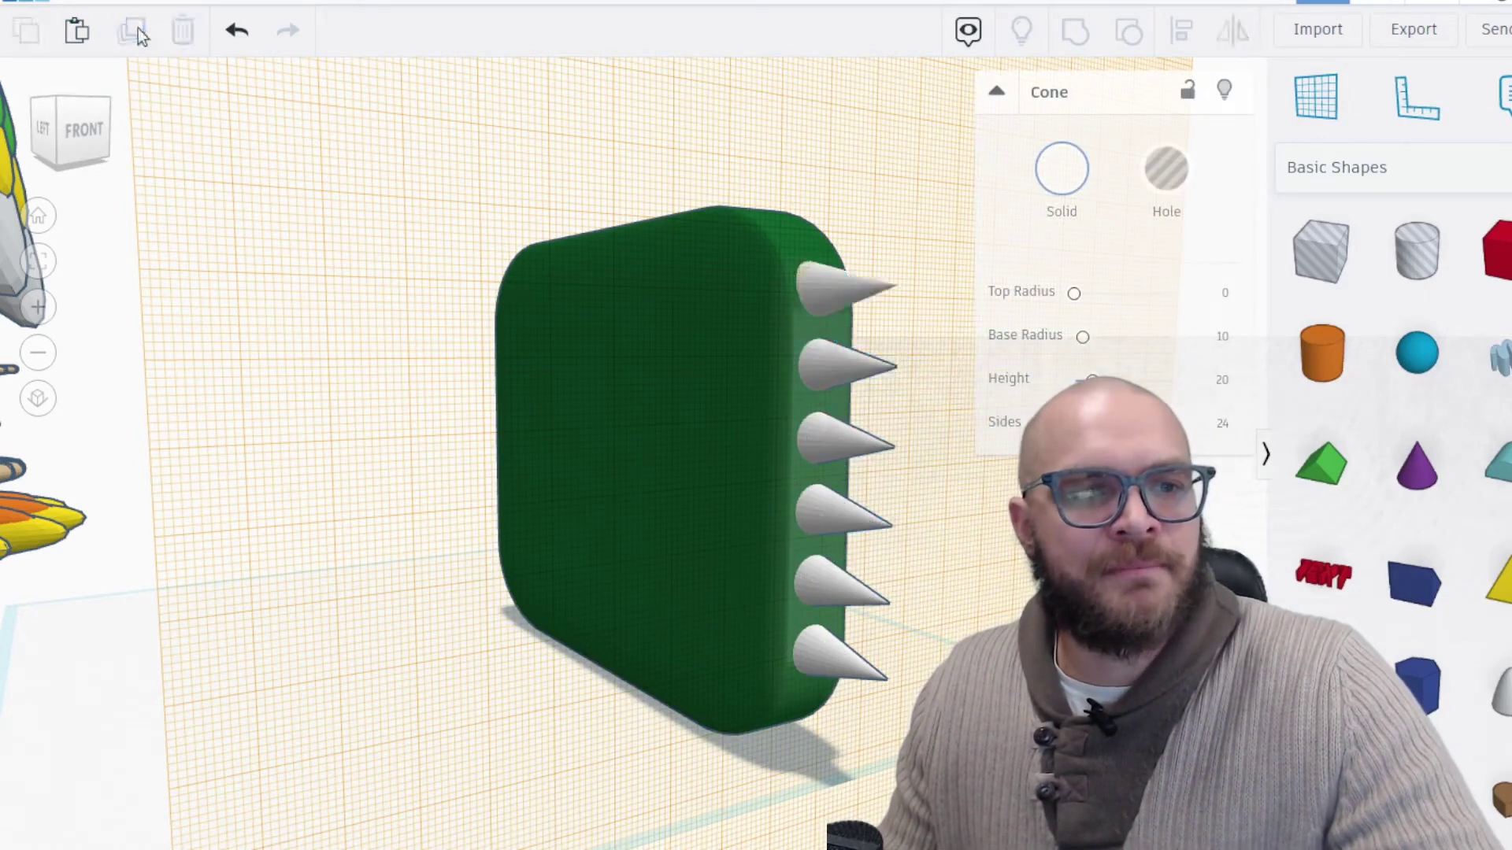
right_click_drag(581, 284, 671, 356)
left_click(46, 265)
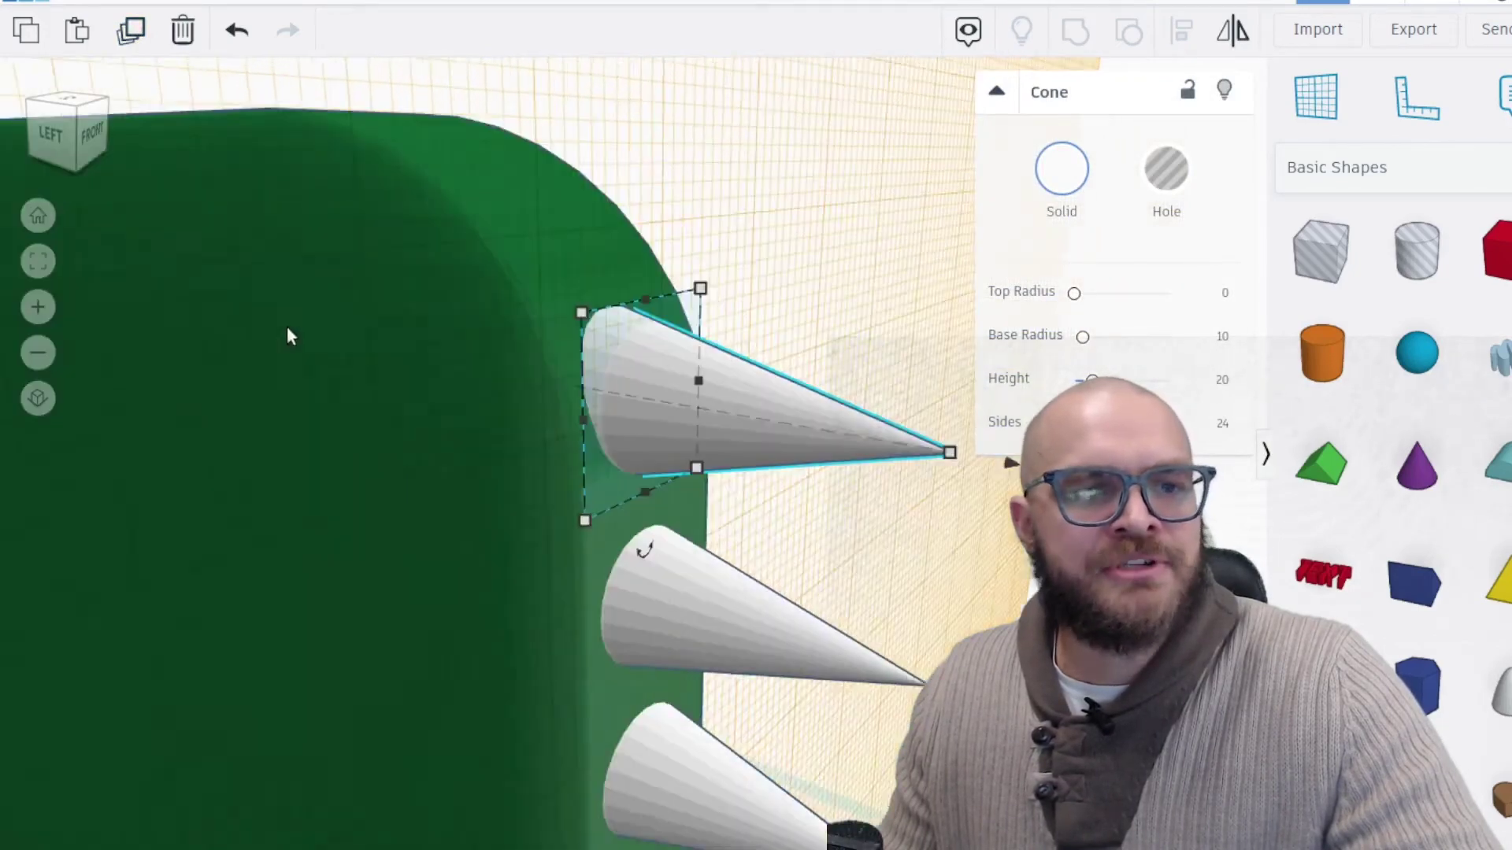
scroll(639, 452, "down", 2)
Tilt the top spike to -45° and slide it up and around the block's corner
left_click(819, 328)
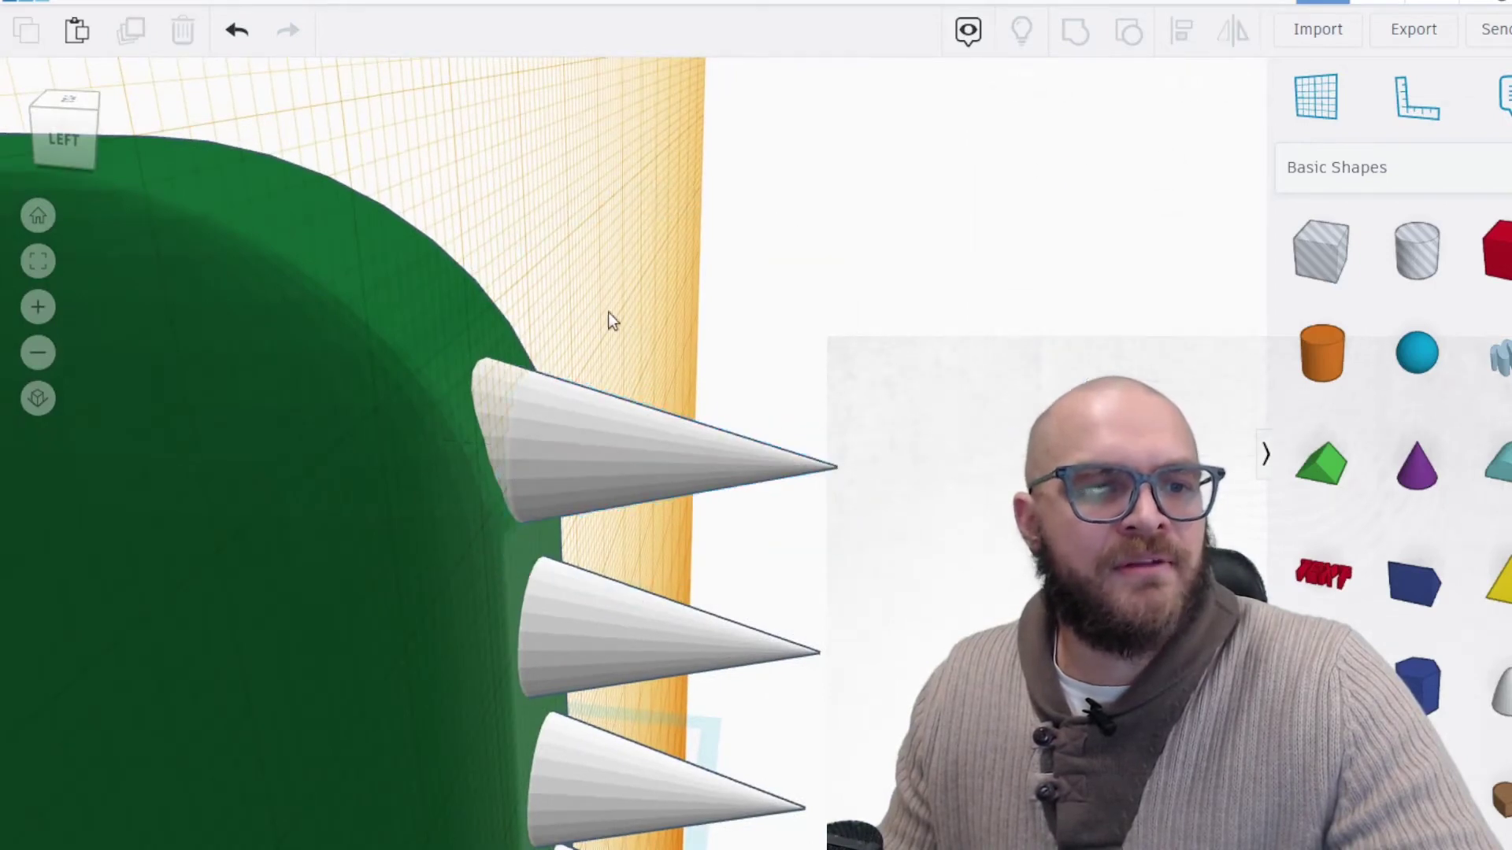
left_click(628, 434)
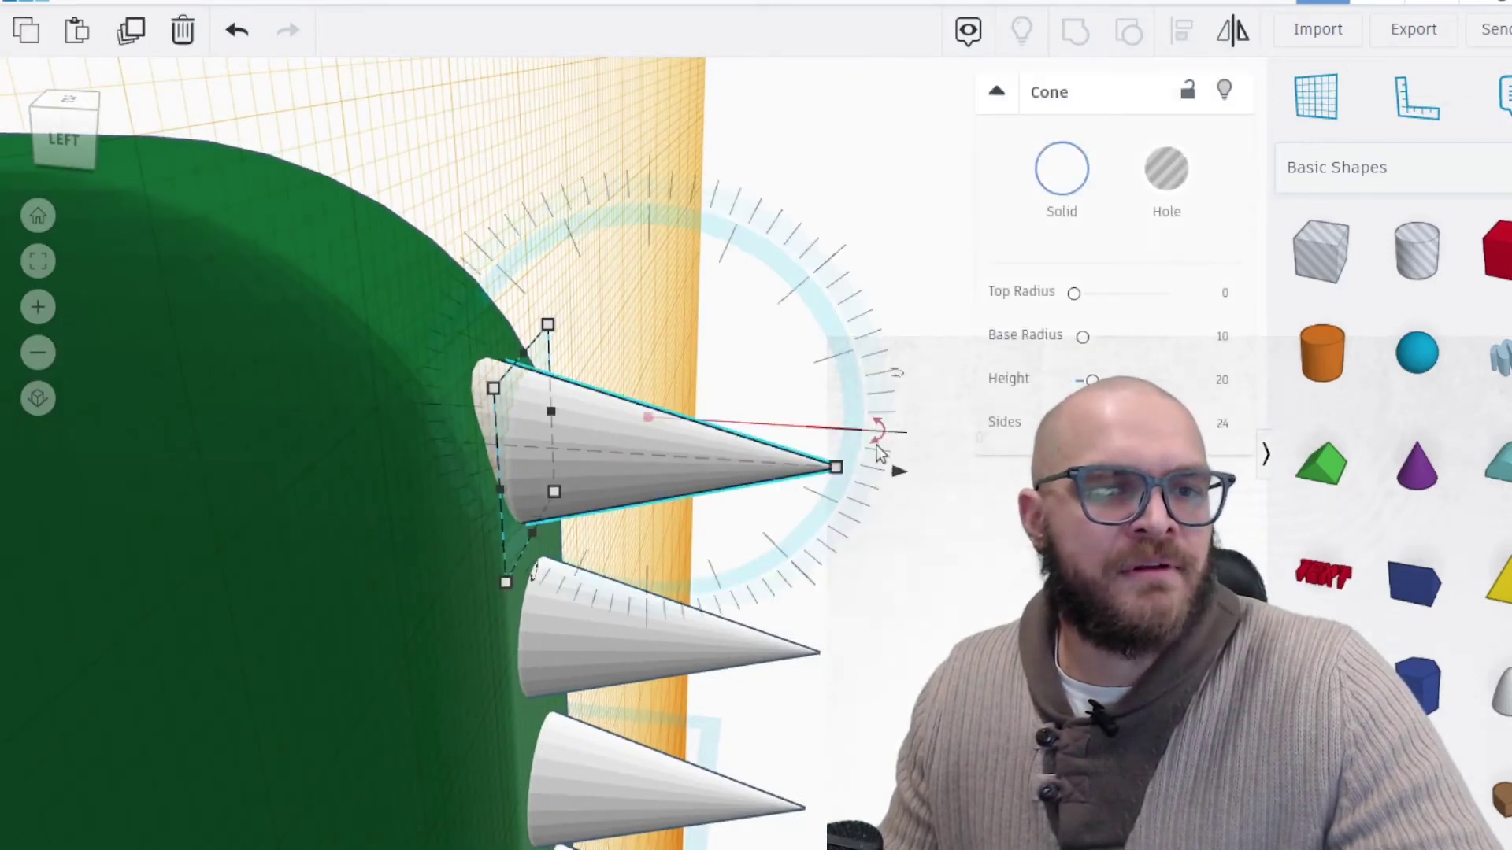
left_click_drag(879, 453, 879, 453)
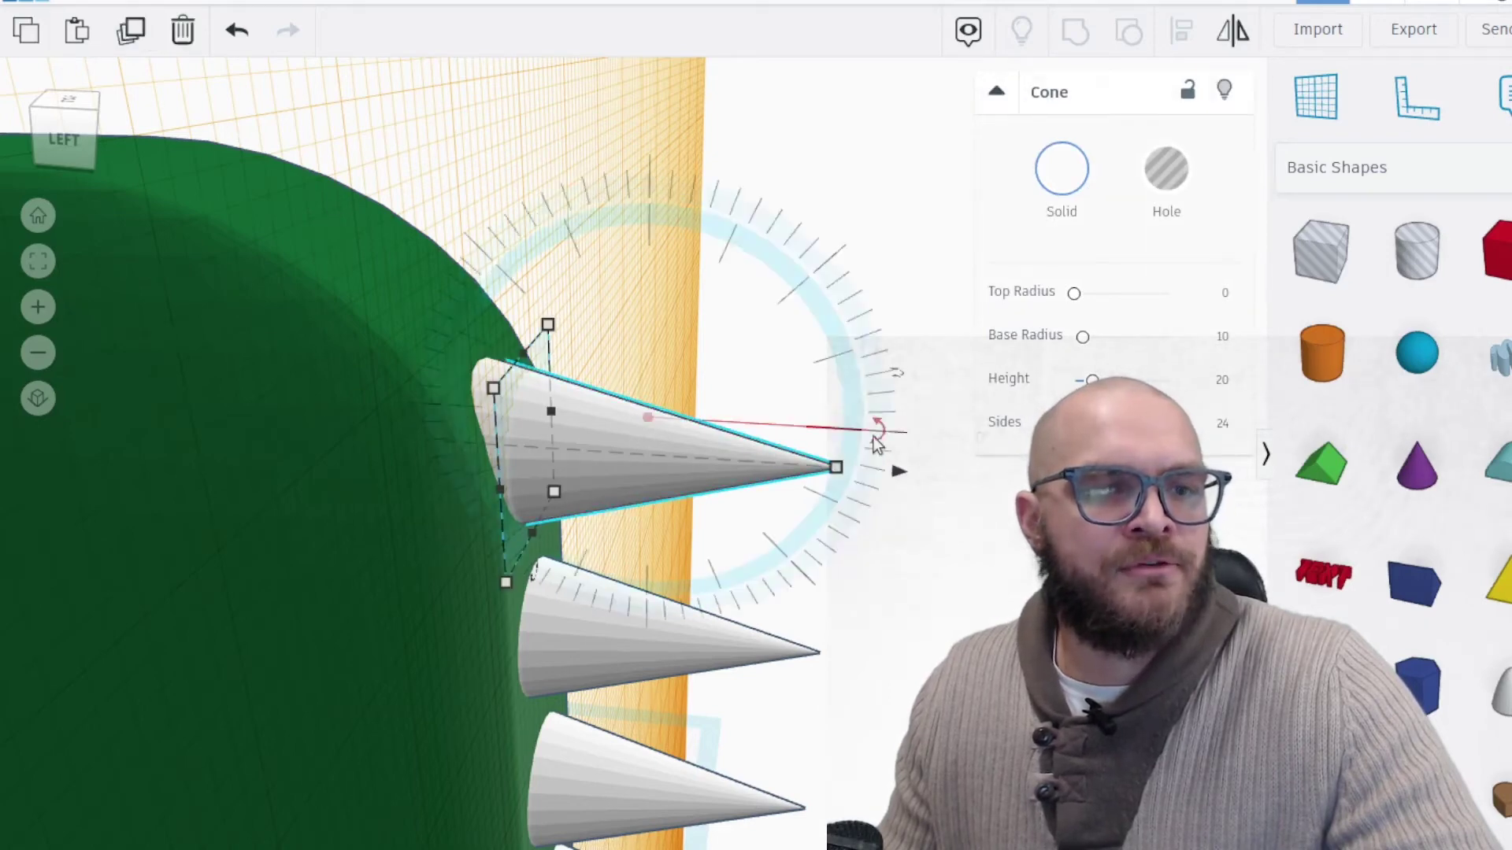
left_click_drag(880, 440, 764, 296)
right_click_drag(627, 203, 593, 272)
left_click_drag(593, 272, 595, 168)
right_click_drag(394, 294, 722, 277)
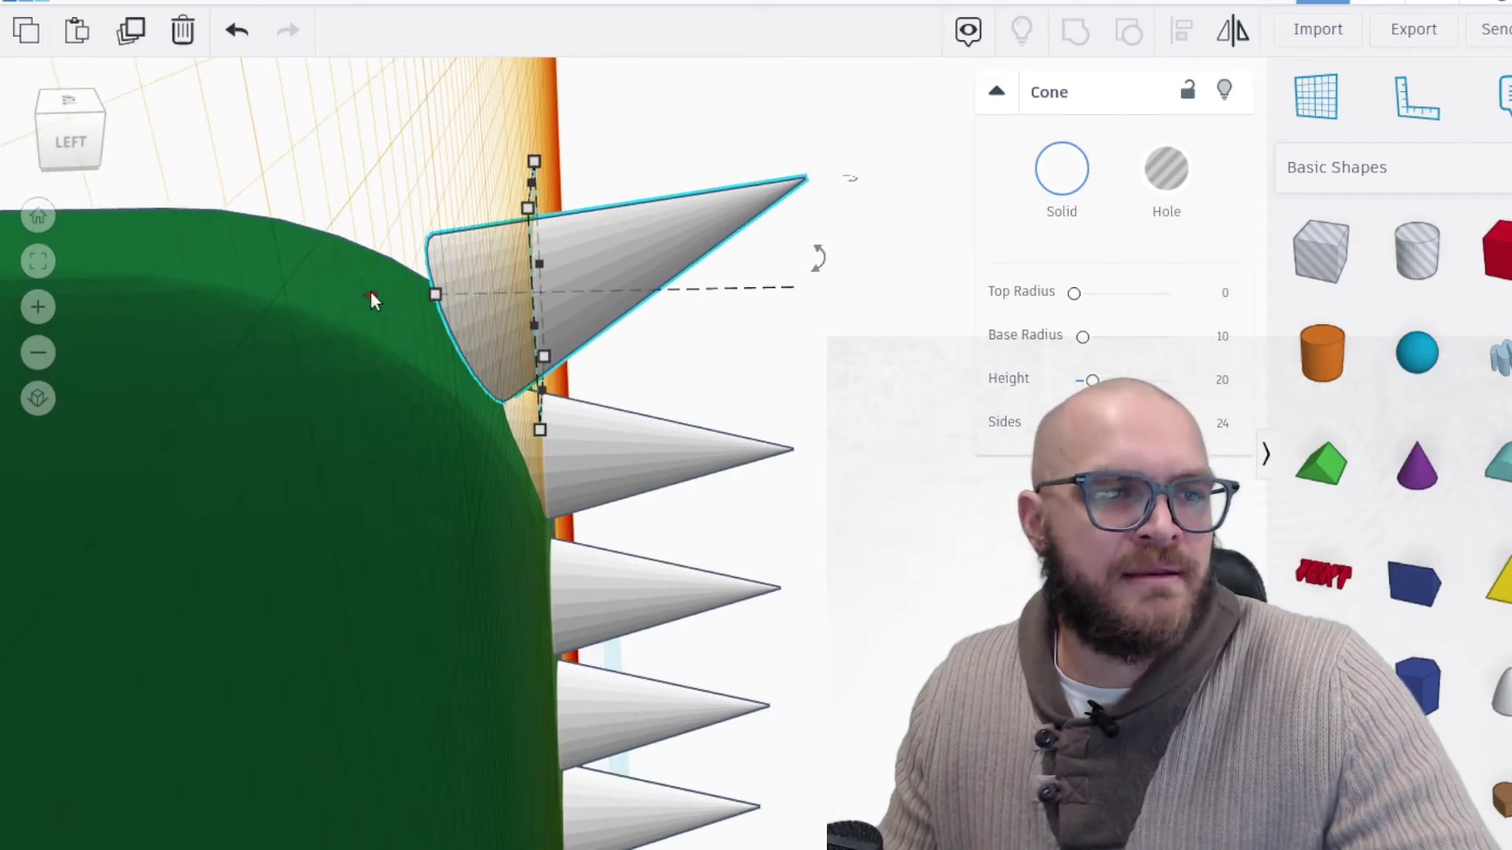
left_click_drag(370, 291, 314, 319)
left_click_drag(766, 266, 769, 227)
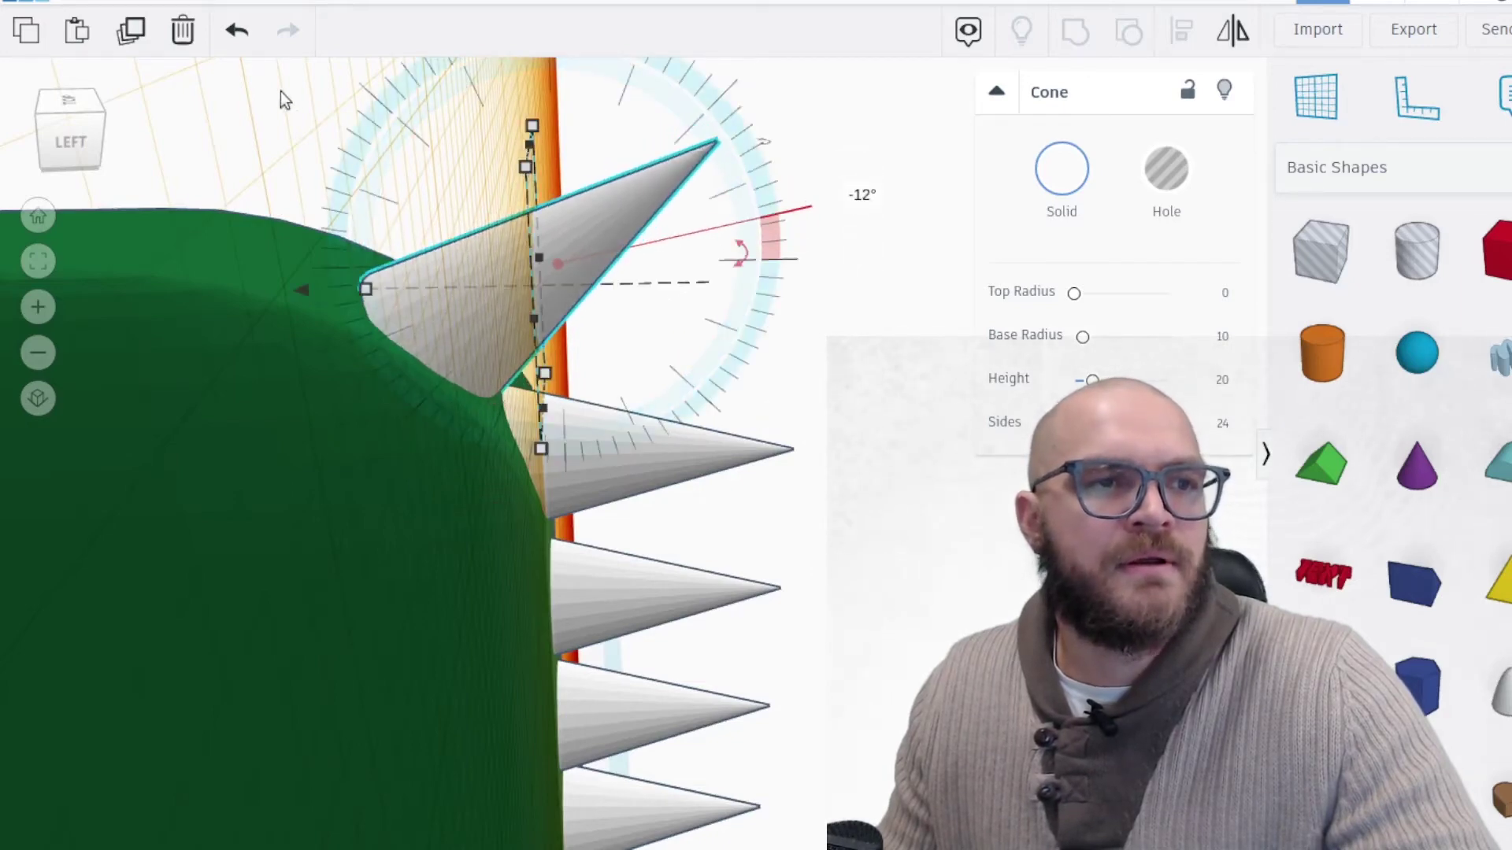
Add two more rotated spike copies curving onto the top edge
left_click(133, 35)
left_click(133, 35)
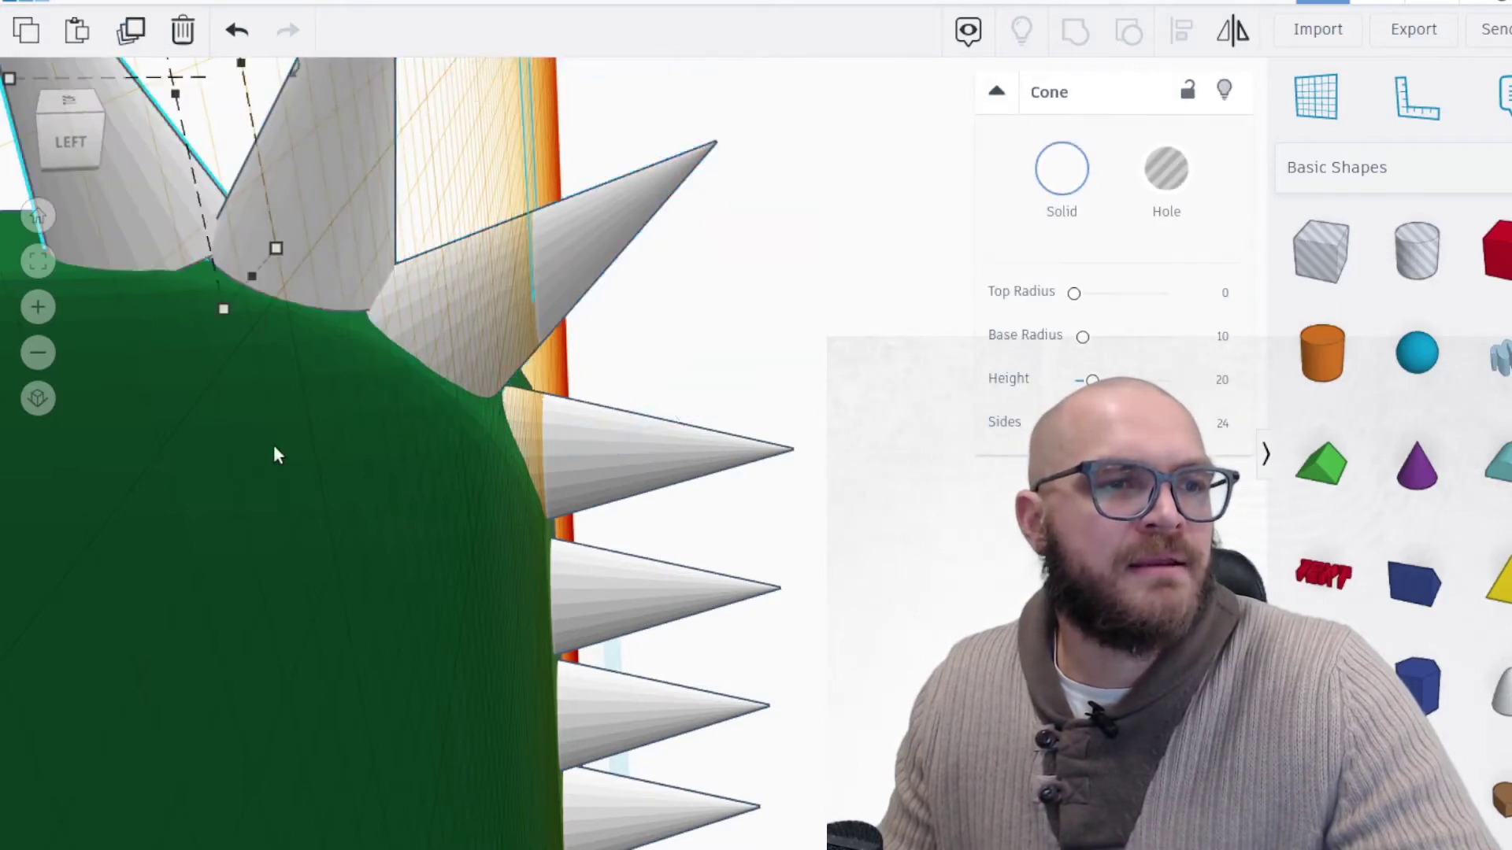
scroll(273, 444, "down", 4)
right_click_drag(294, 473, 270, 355)
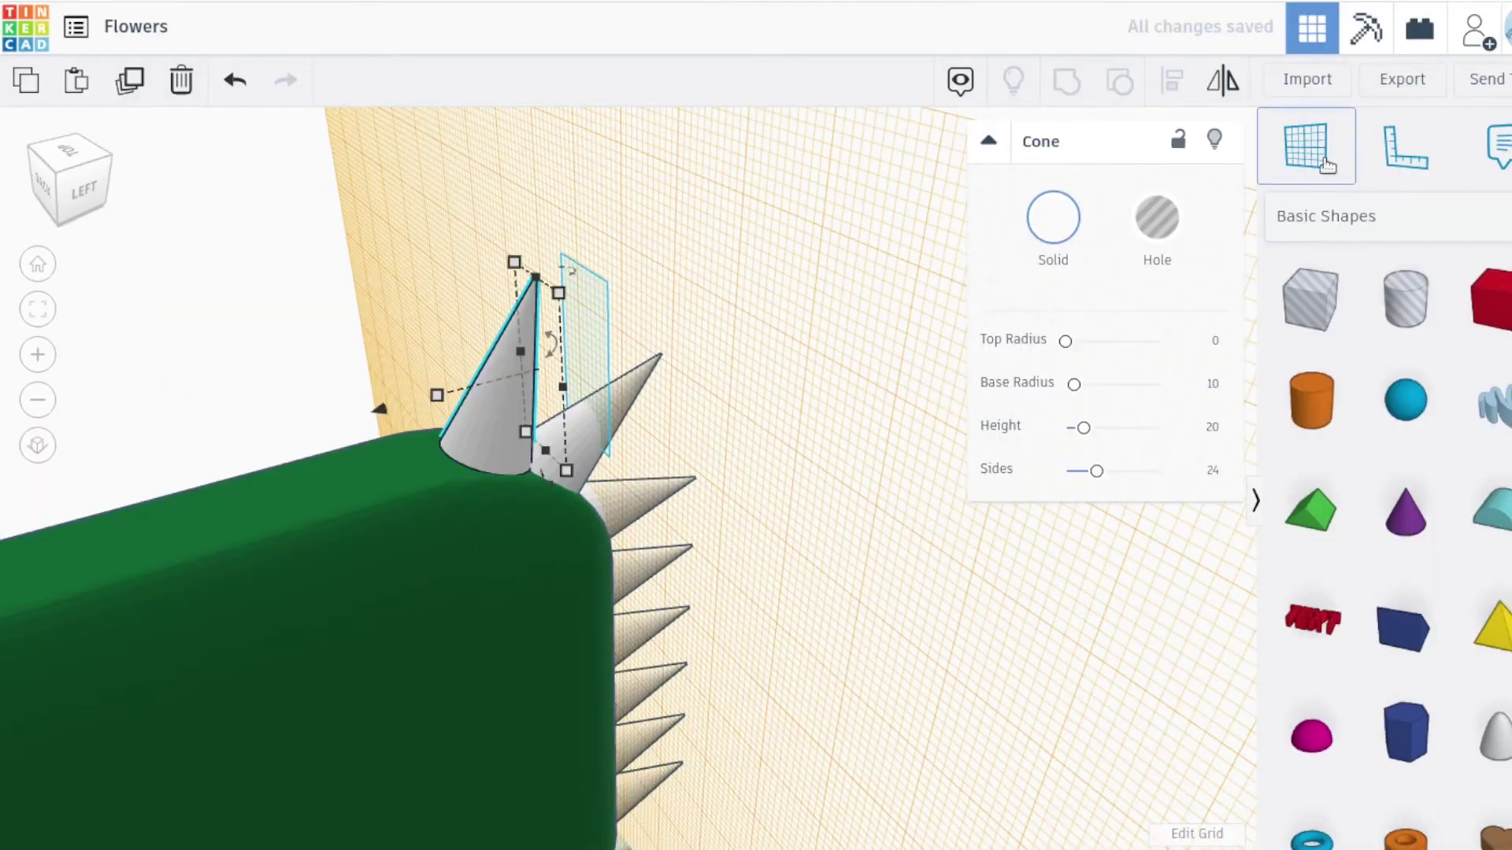
Set the workplane on the block's top and copy the spike into a row of four upright spikes
left_click(361, 471)
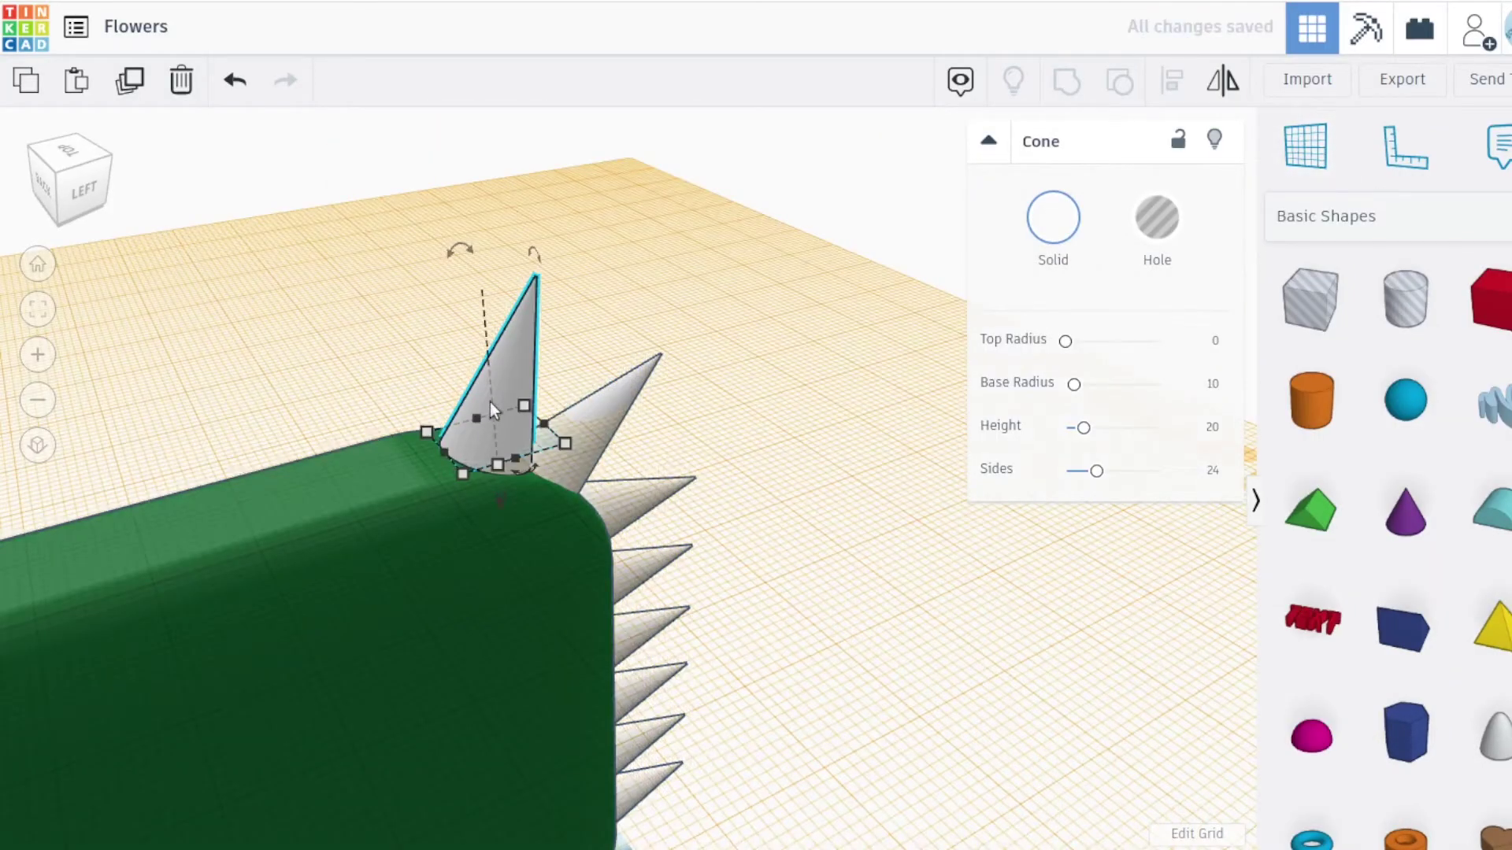
left_click(135, 82)
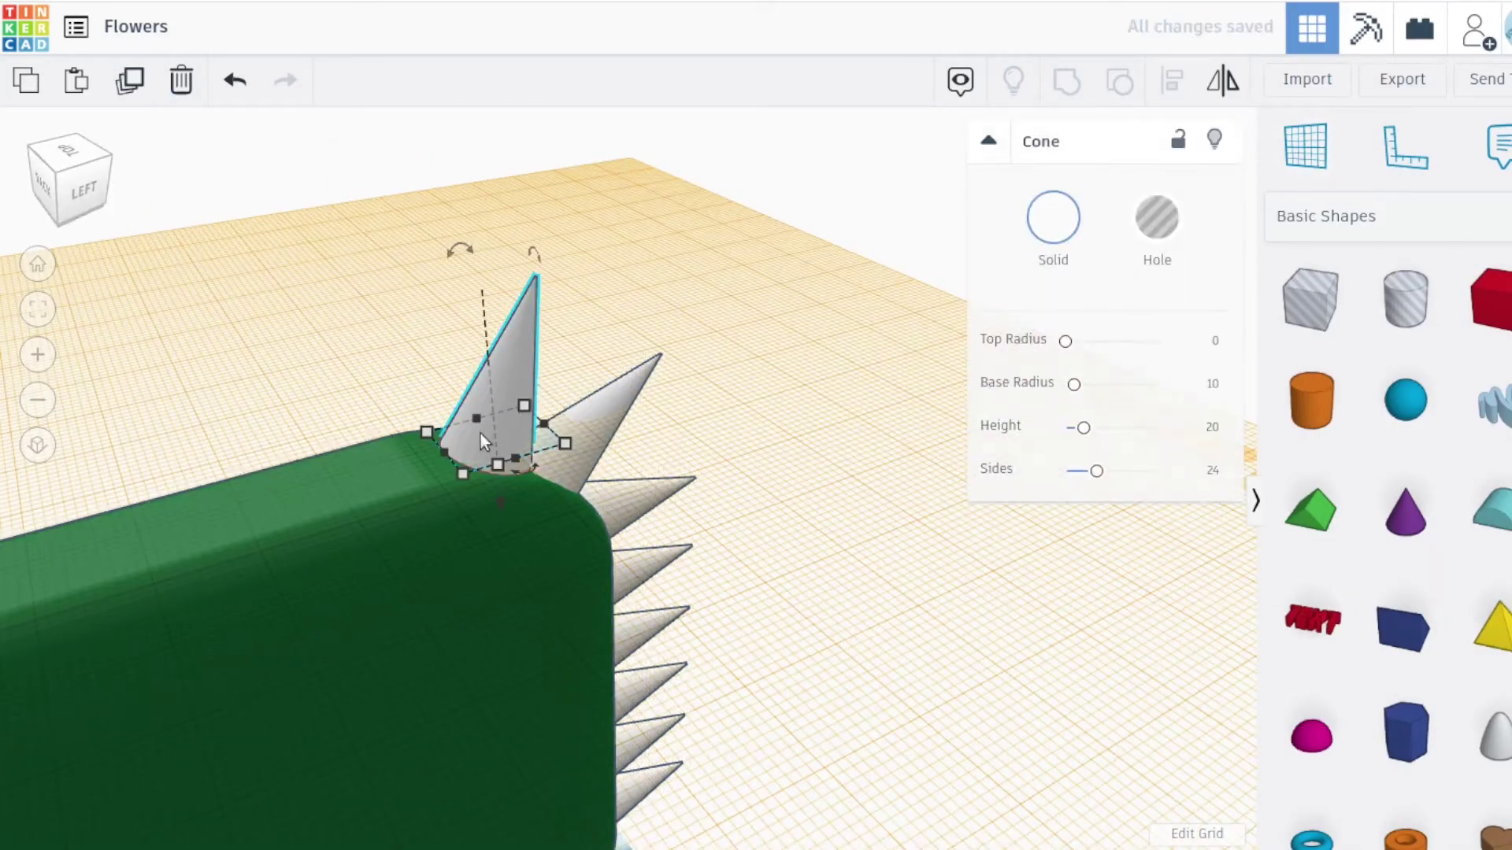
left_click_drag(481, 433, 338, 475)
left_click(123, 88)
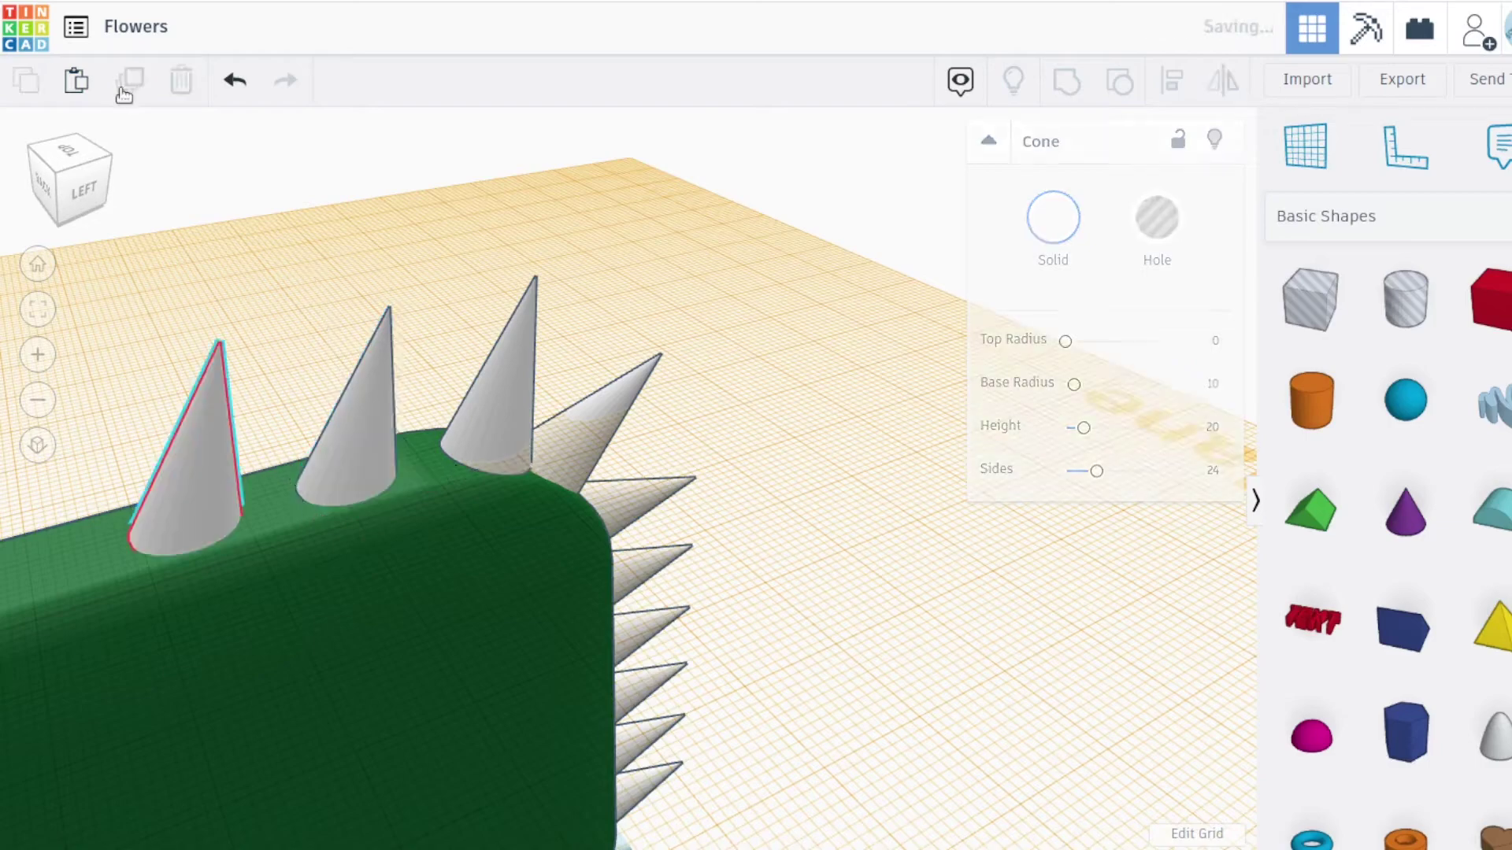
left_click(124, 88)
right_click_drag(645, 479, 498, 563)
right_click_drag(782, 588, 984, 370)
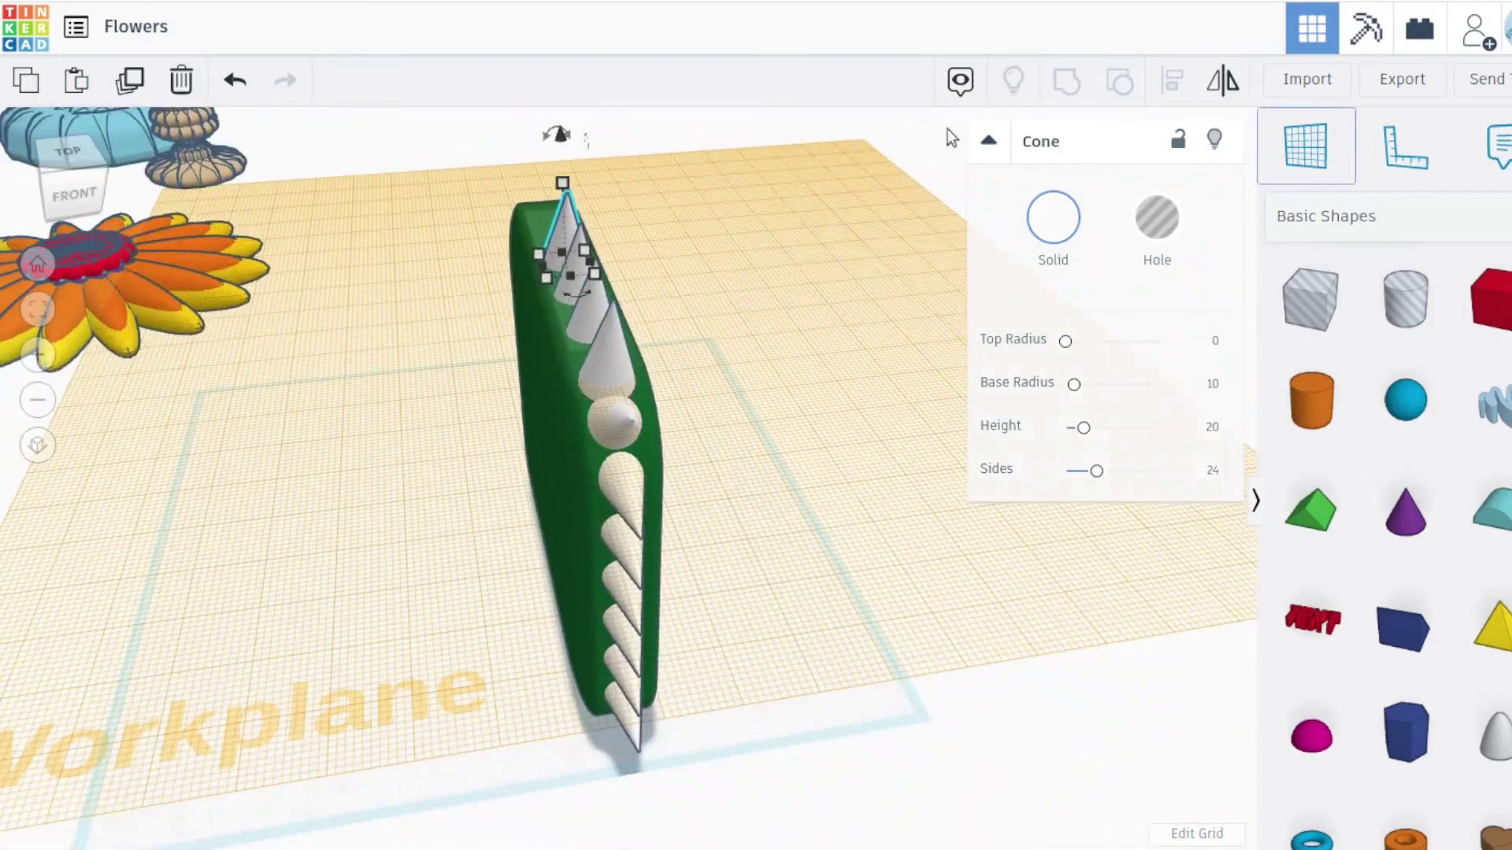
Widen the green spiked block from 20 to 31
left_click(540, 418)
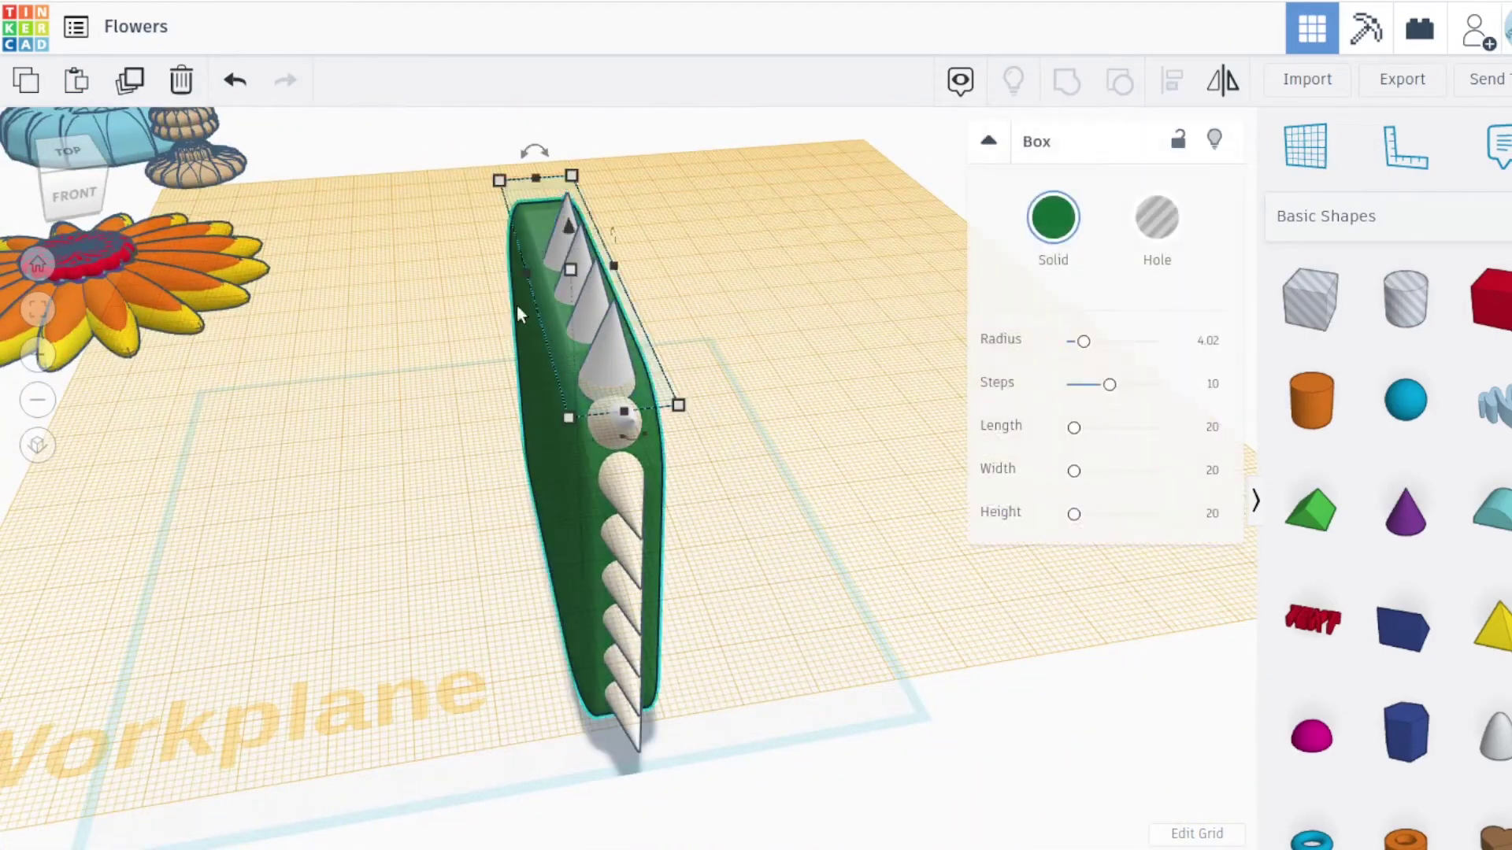
left_click_drag(525, 273, 499, 276)
left_click_drag(613, 267, 635, 265)
right_click_drag(399, 528, 563, 496)
scroll(563, 496, "up", 2)
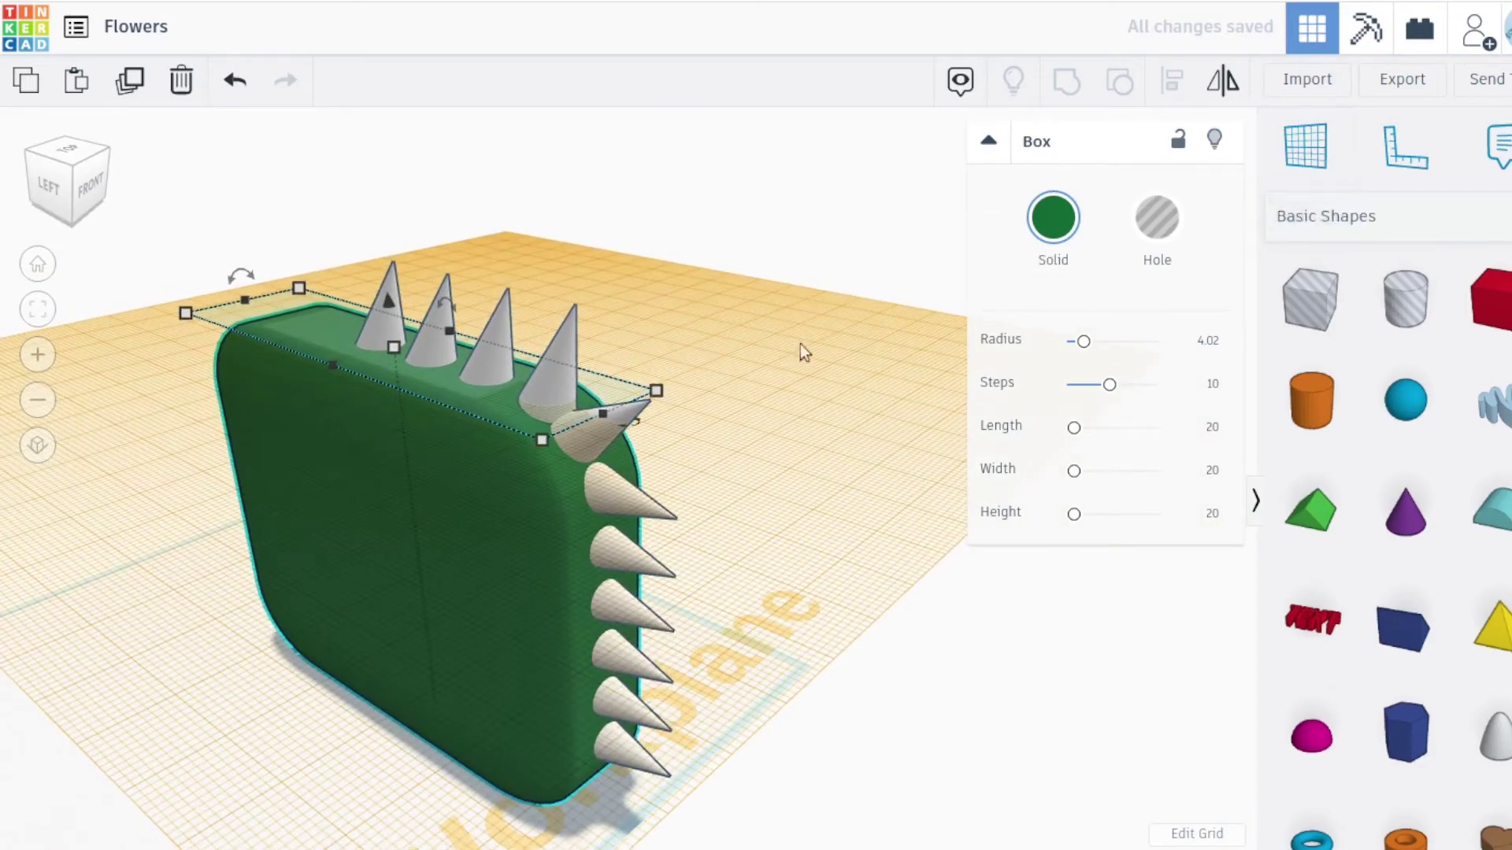
Drop the block onto the workplane and copy all 12 shapes in place
key("d")
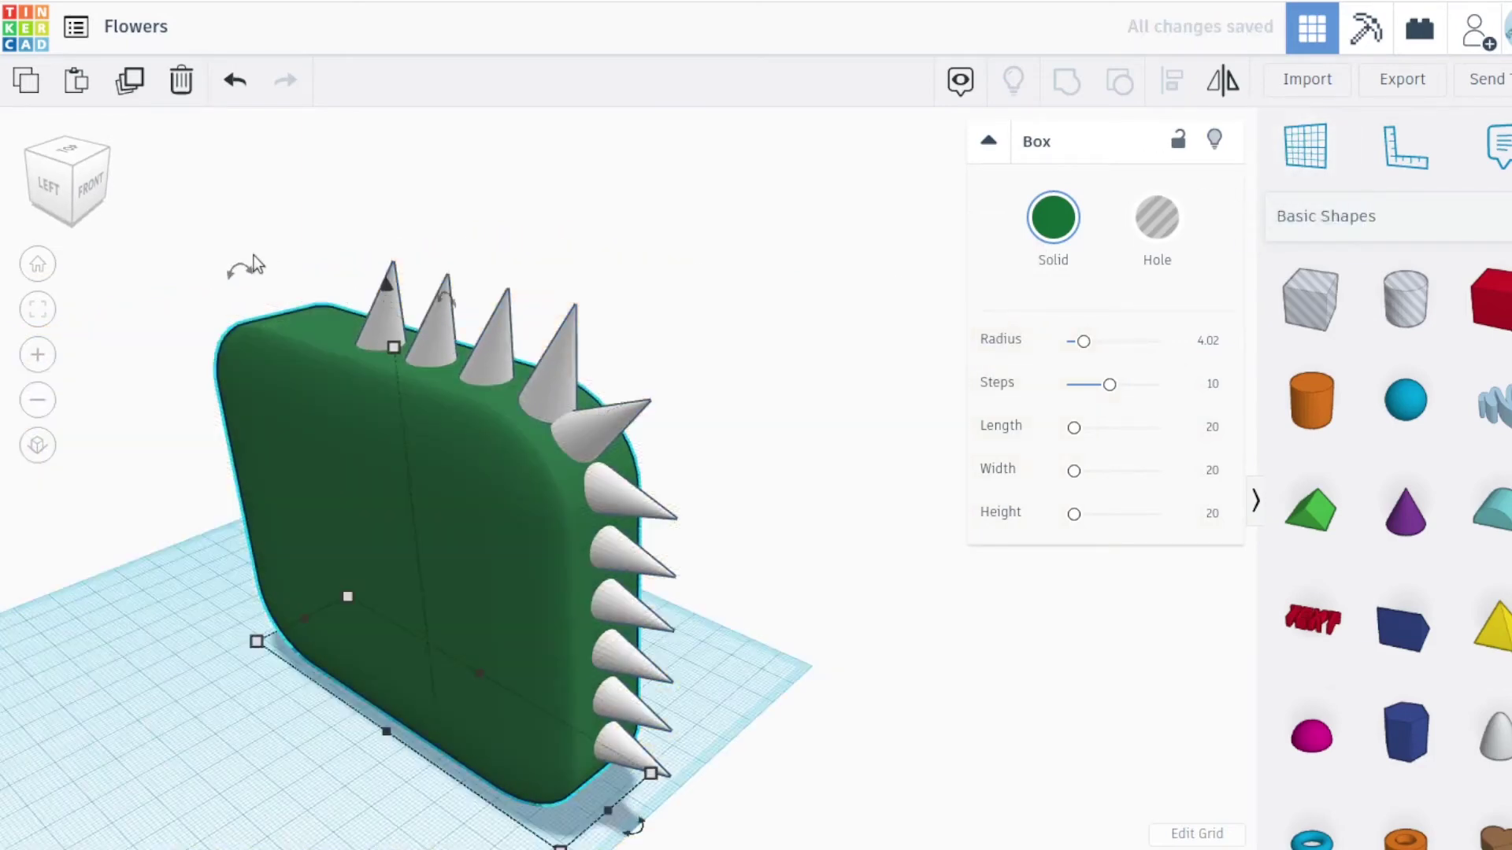
key("ctrl+a")
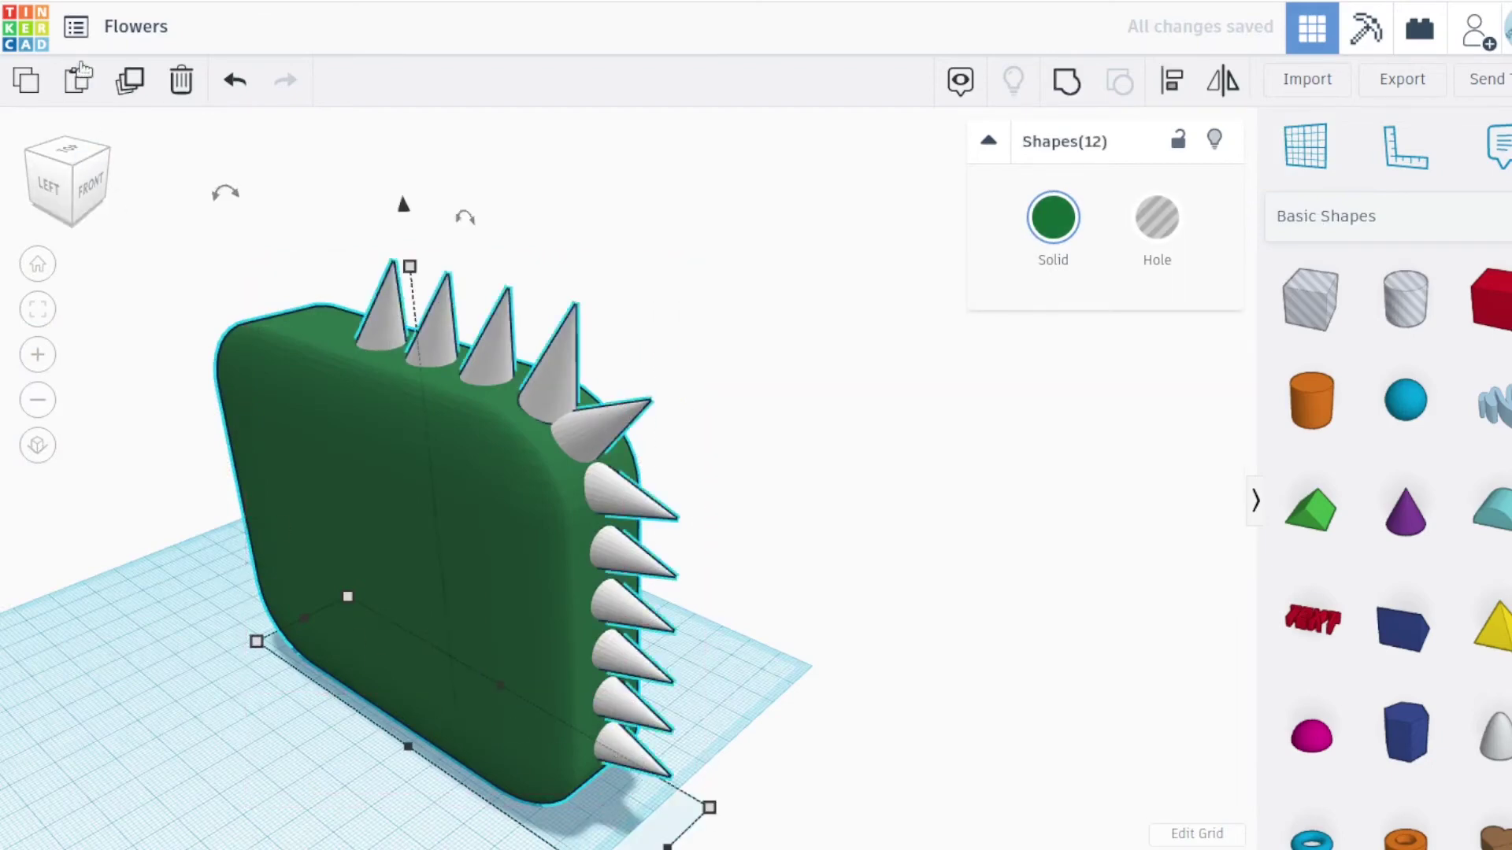
left_click(128, 85)
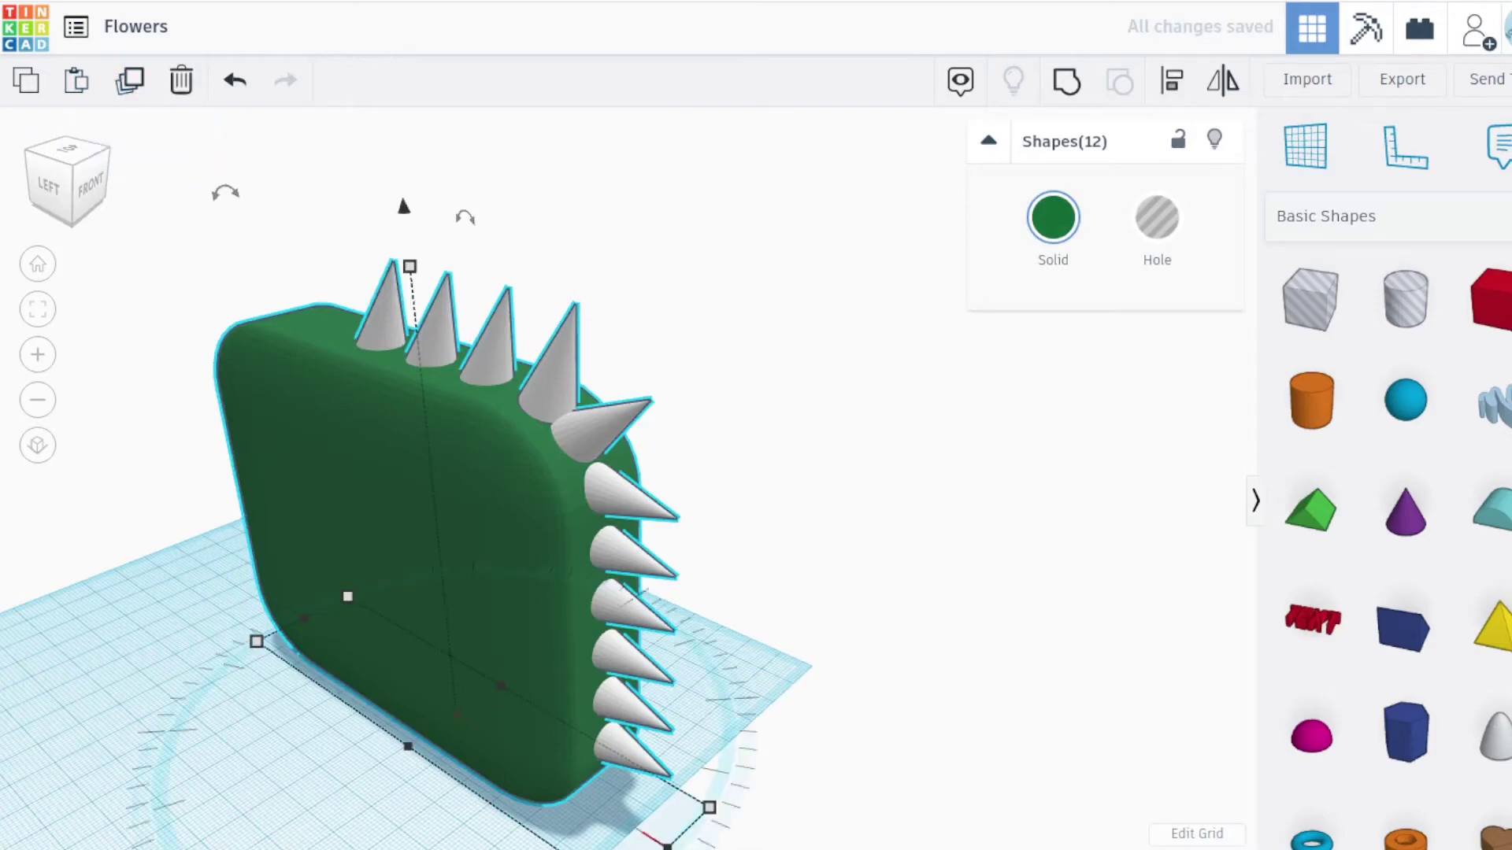
Rotate the copy by -22.5° and repeat rotated copies of the spiky section
left_click_drag(650, 789, 639, 775)
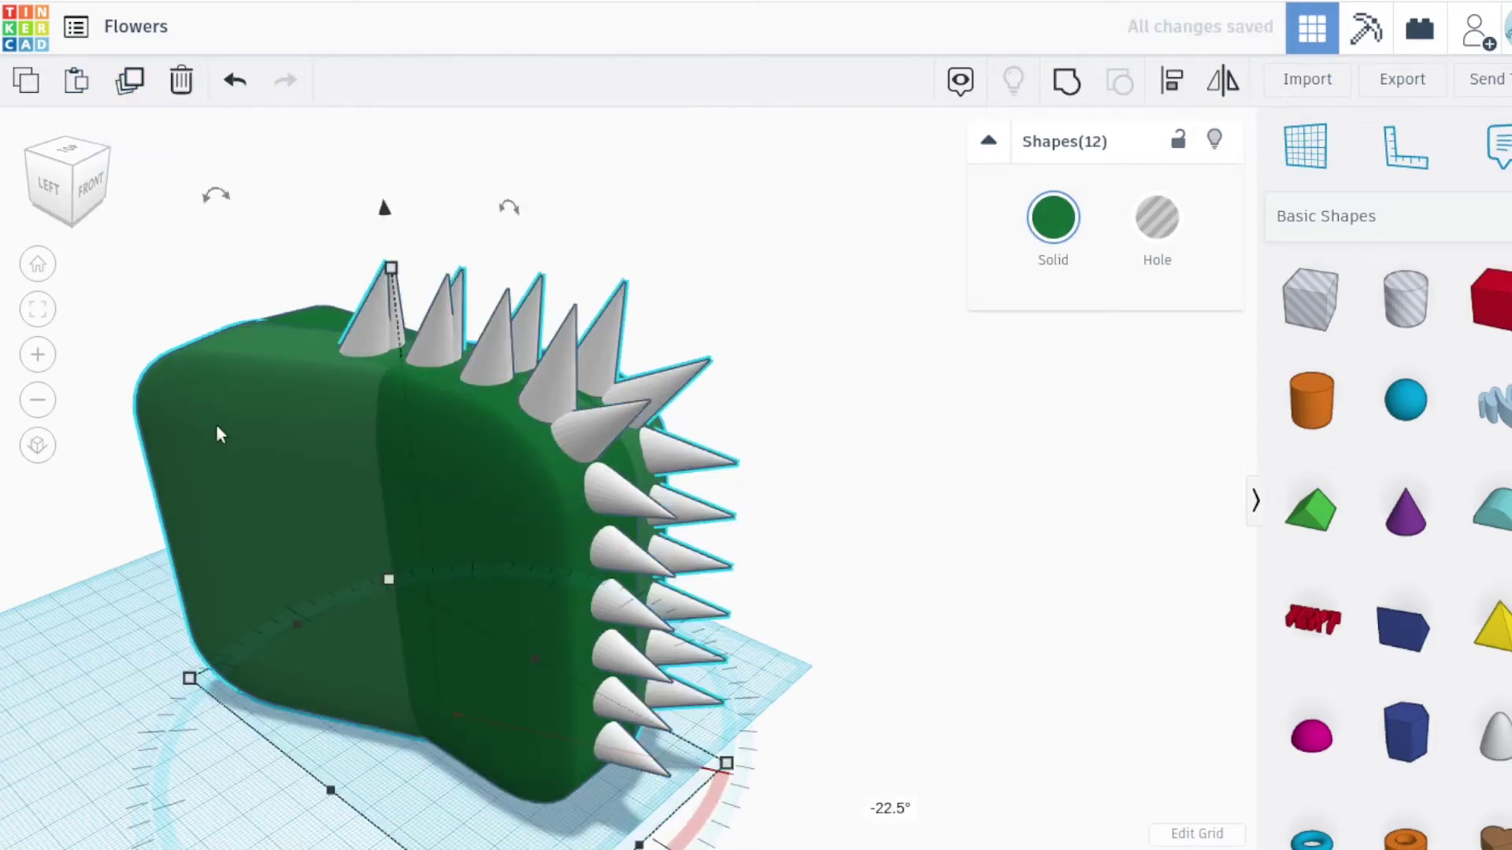
left_click(131, 90)
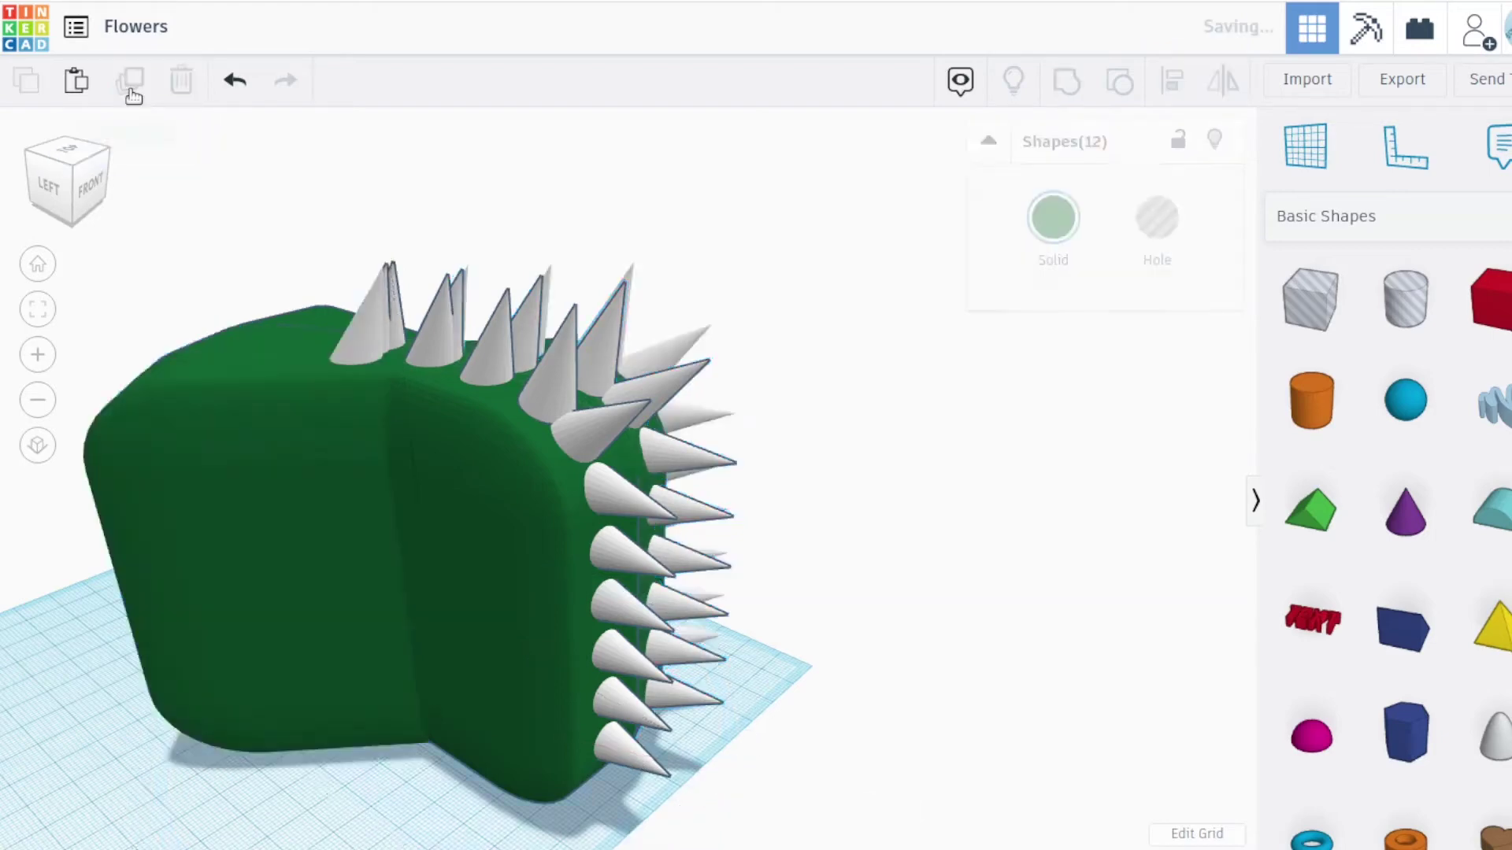
left_click(131, 90)
left_click(131, 91)
left_click(132, 91)
left_click(132, 91)
left_click(131, 91)
left_click(132, 90)
left_click(131, 90)
left_click(131, 90)
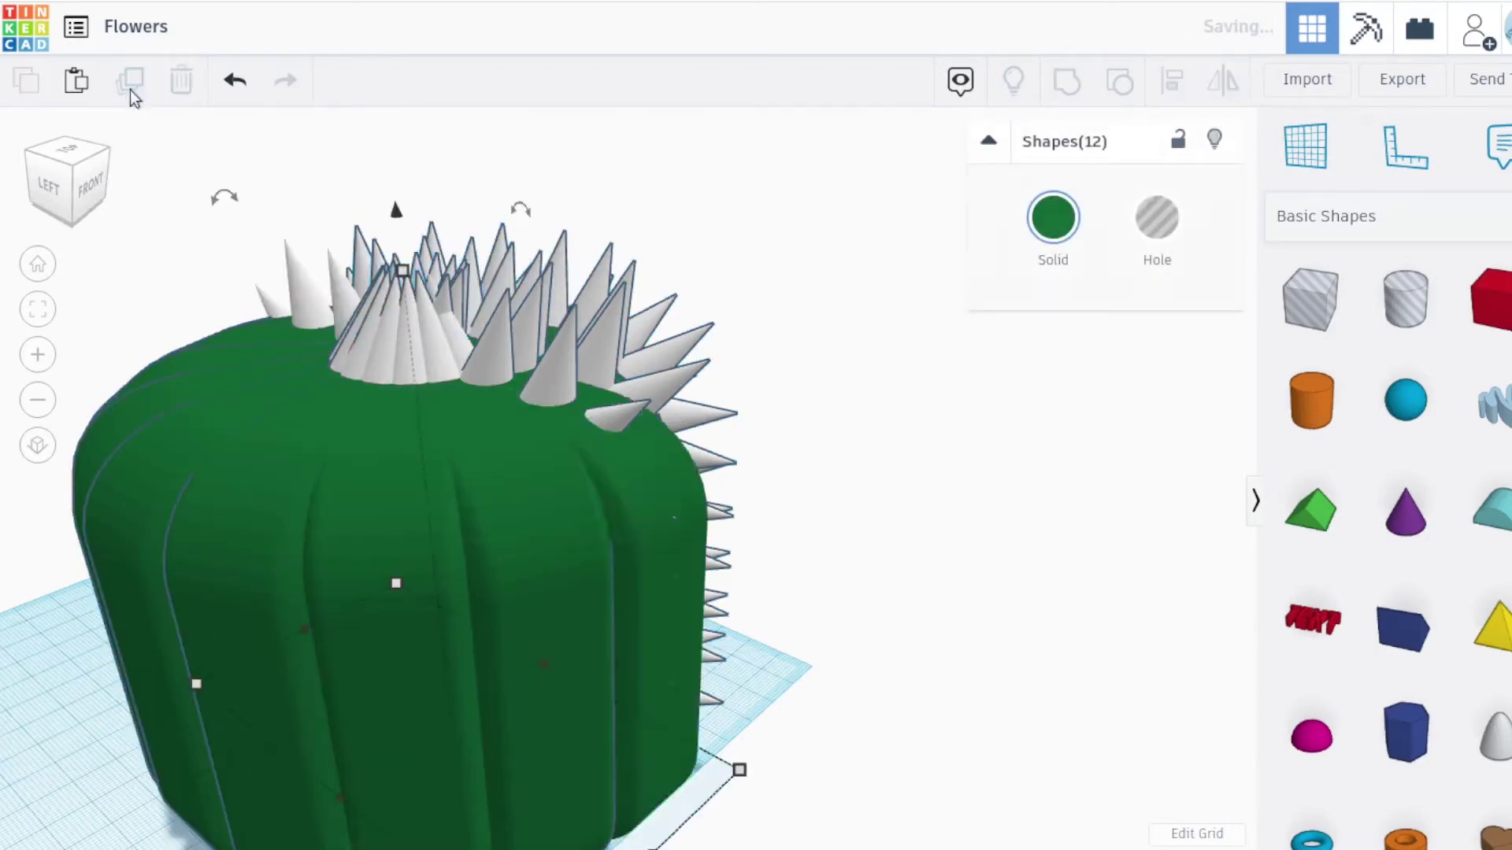
left_click(131, 91)
left_click(131, 91)
left_click(131, 91)
left_click(132, 91)
left_click(131, 91)
left_click(131, 90)
left_click(132, 91)
left_click(131, 91)
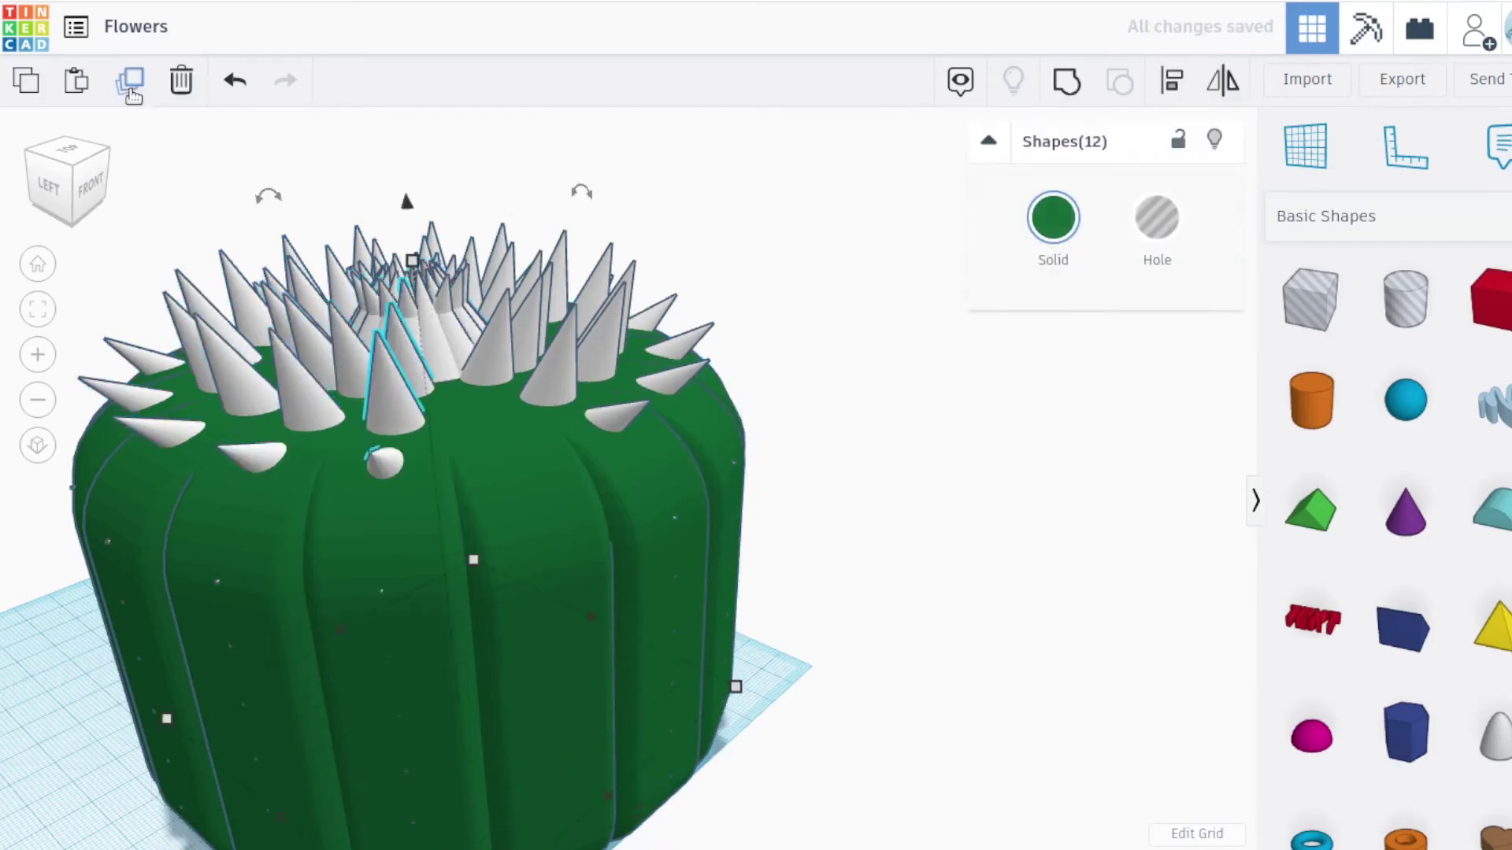
Undo five times to remove the rotated body and spike copies
left_click(236, 82)
left_click(237, 82)
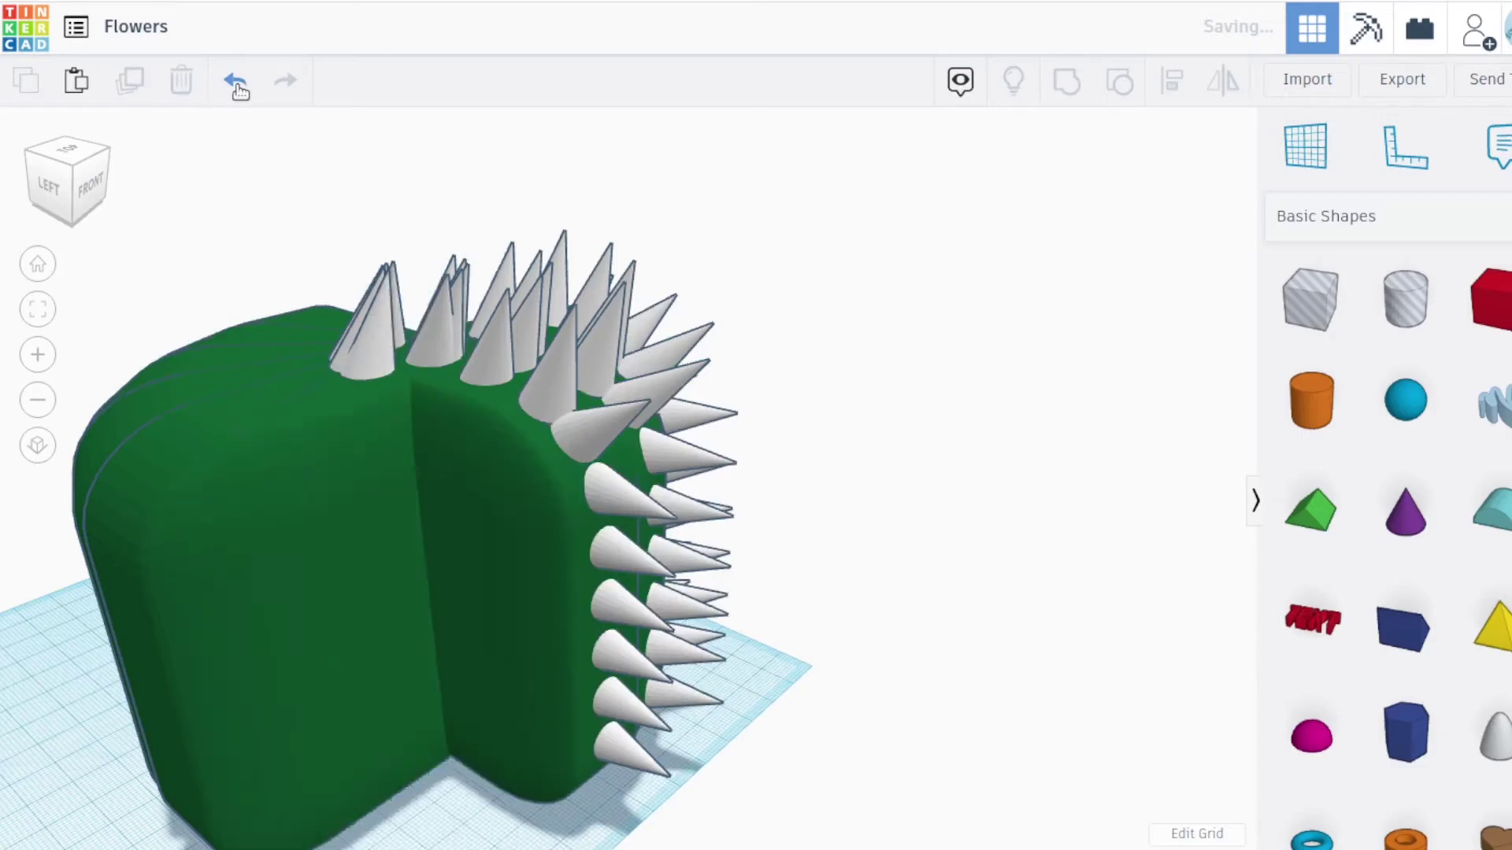
left_click(237, 82)
left_click(236, 82)
left_click(236, 82)
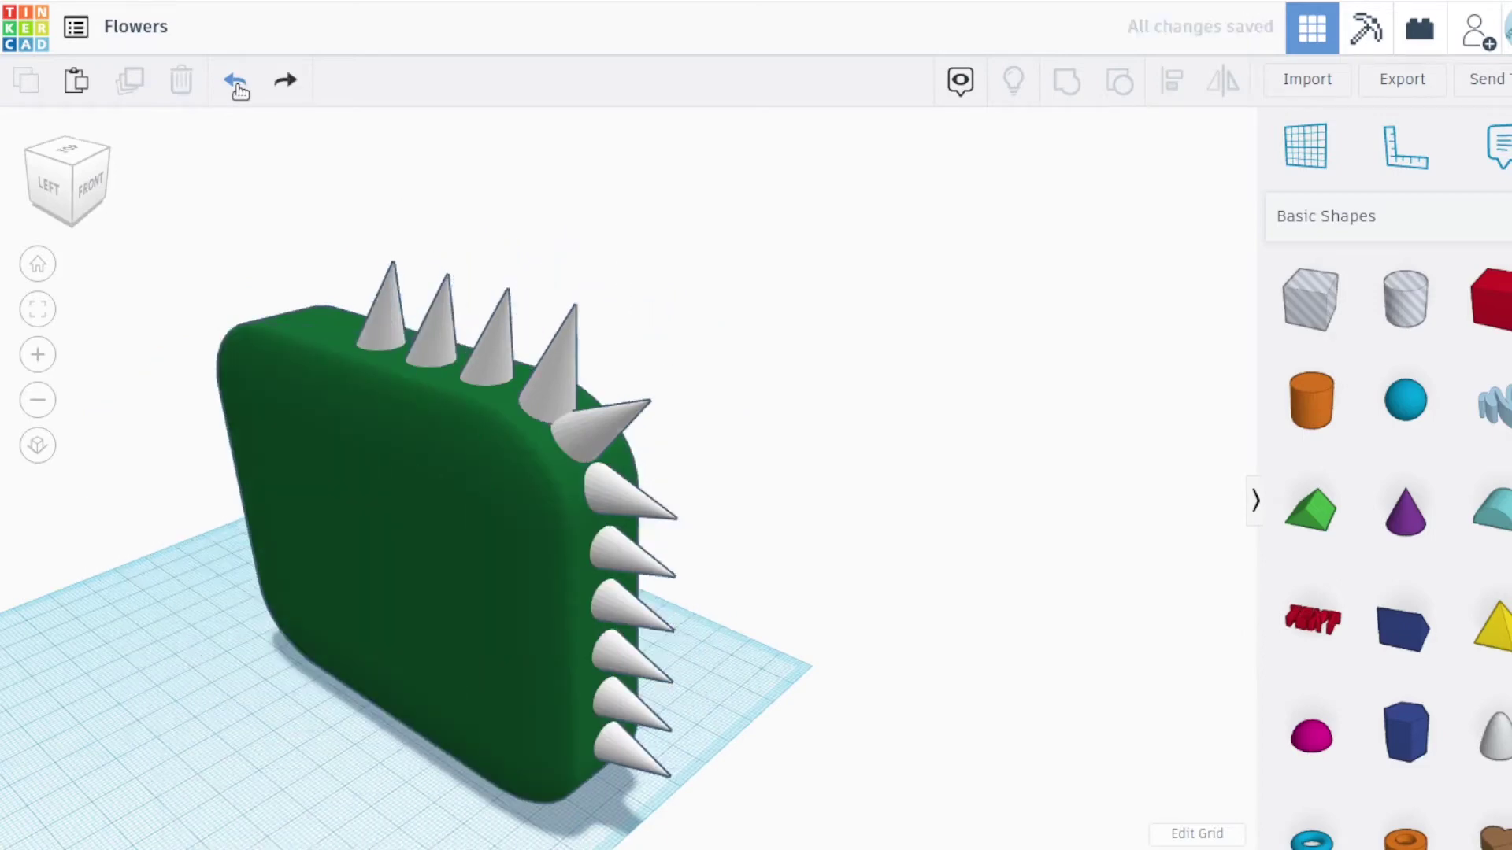
right_click_drag(184, 590, 313, 633)
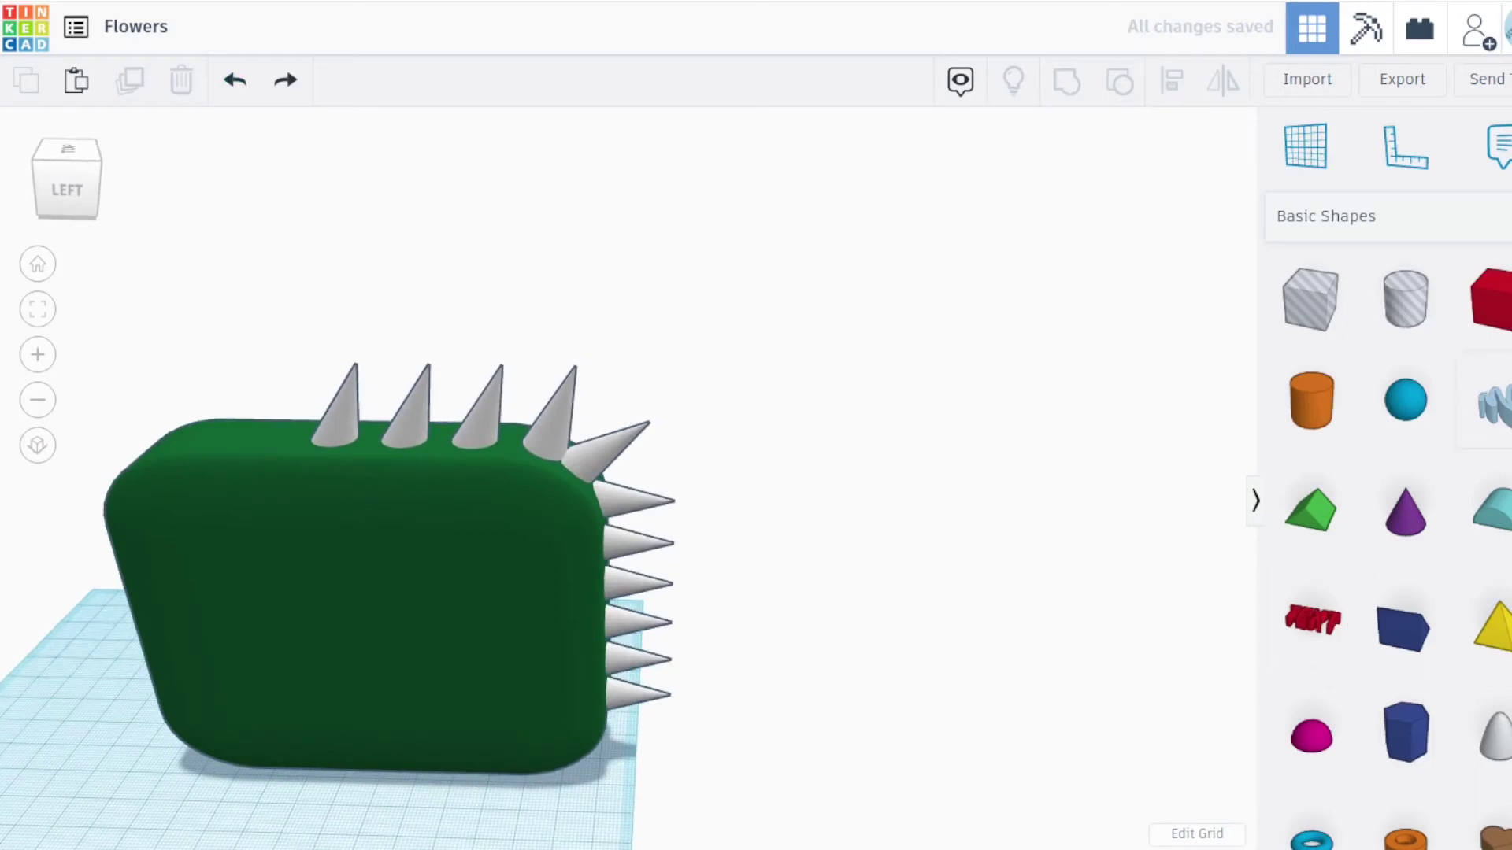
Add a new box and stretch it into a long flat strip at the base
left_click_drag(1504, 315, 170, 736)
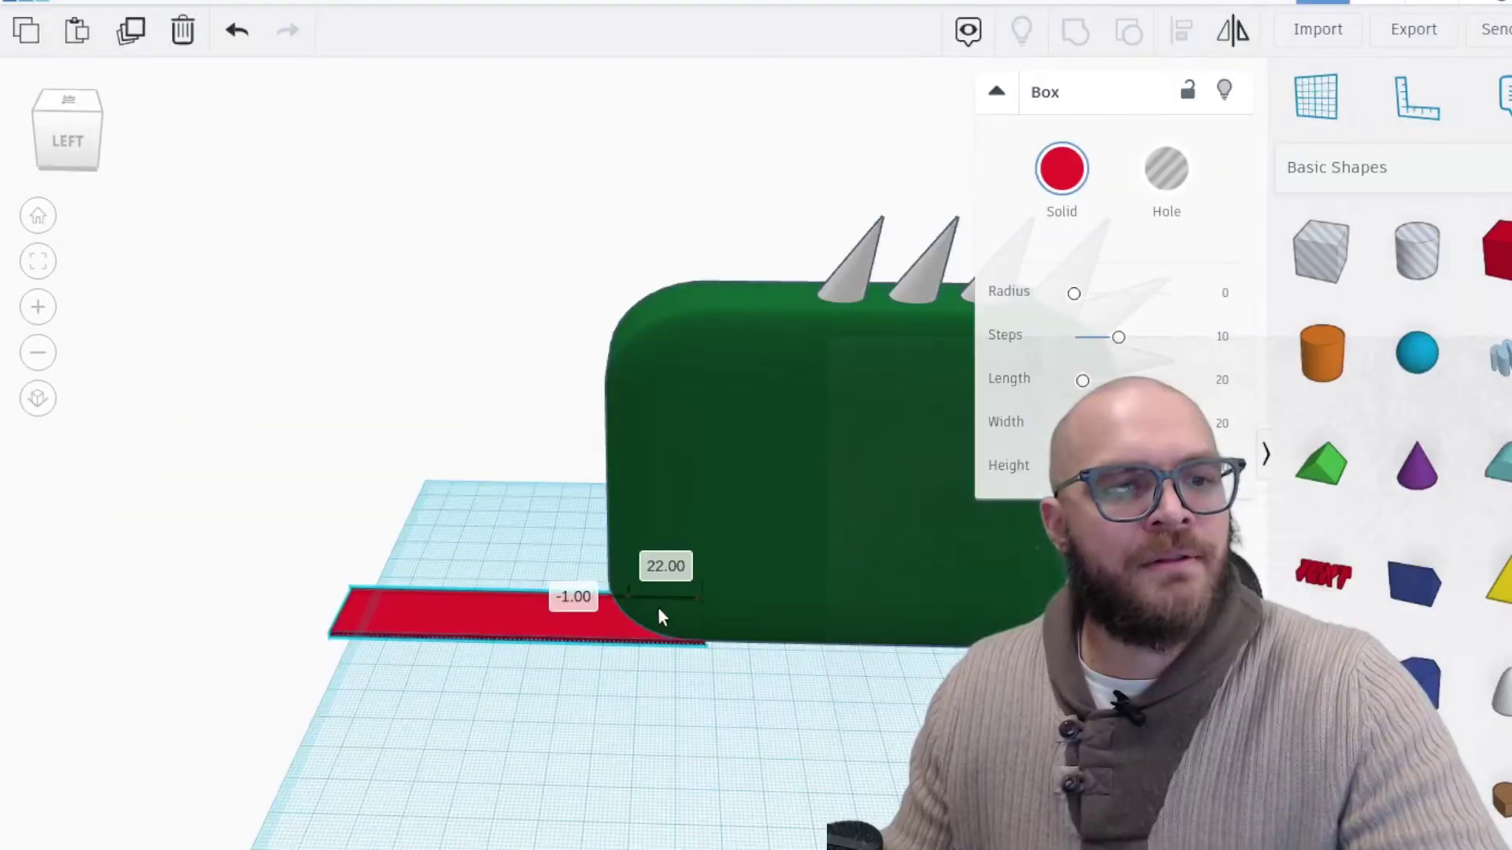
left_click_drag(662, 614, 689, 612)
left_click(496, 476)
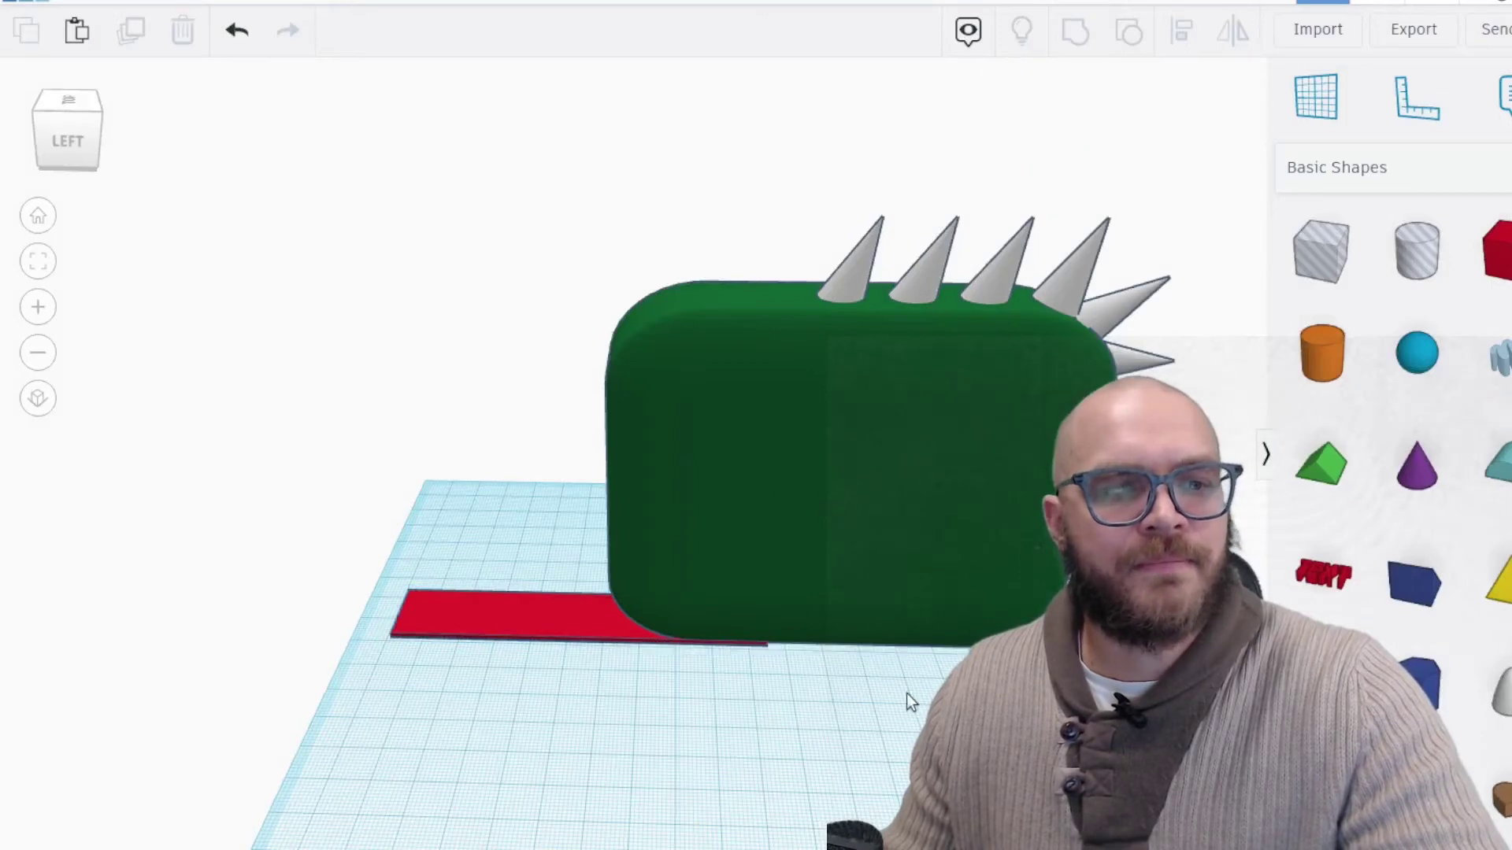
Group the flat strip with the green cactus body into one piece
left_click(820, 497)
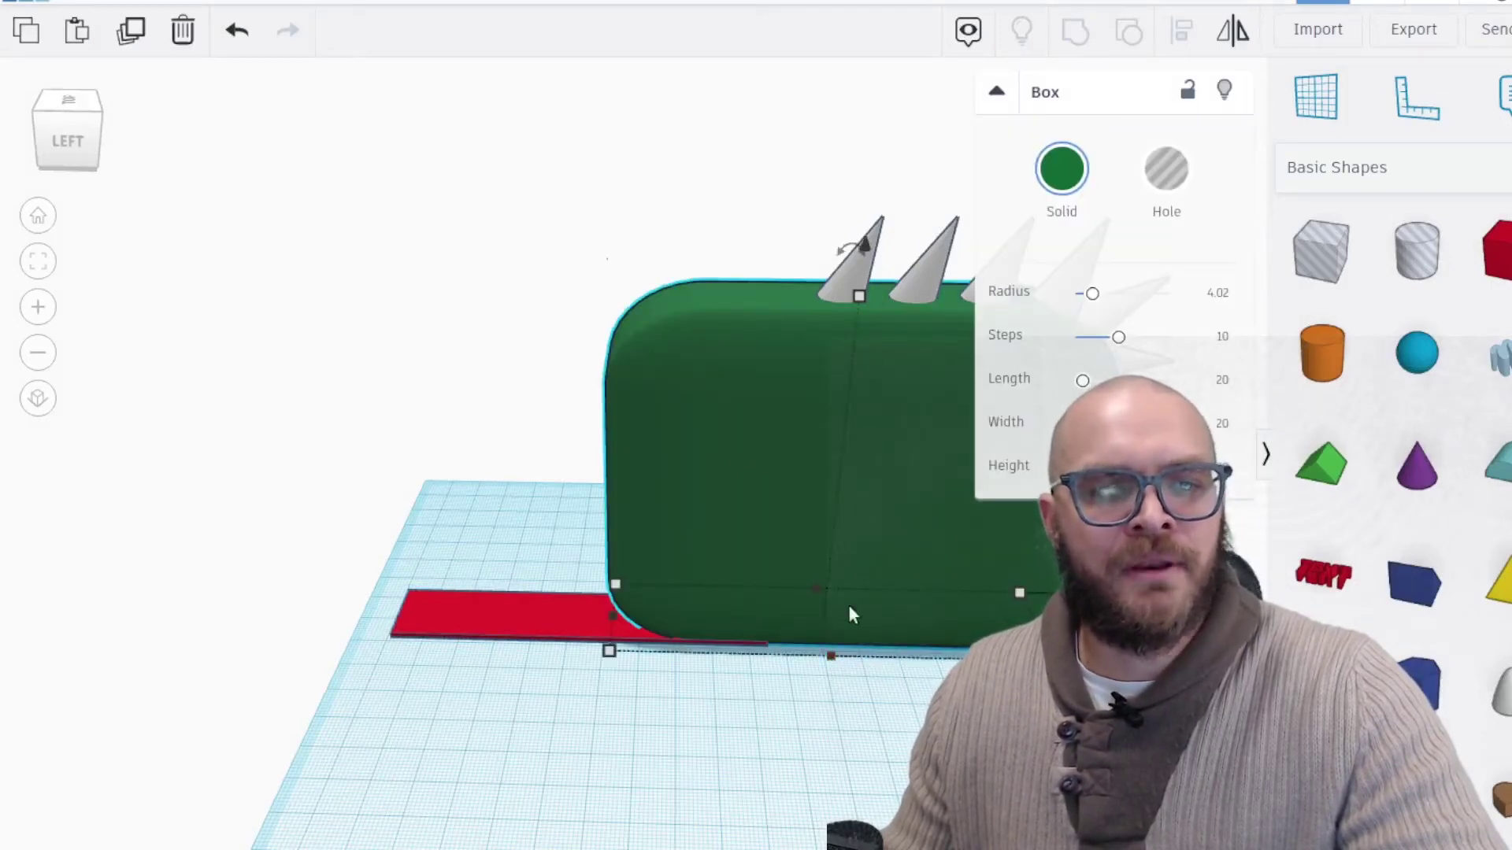
left_click_drag(807, 575, 807, 579)
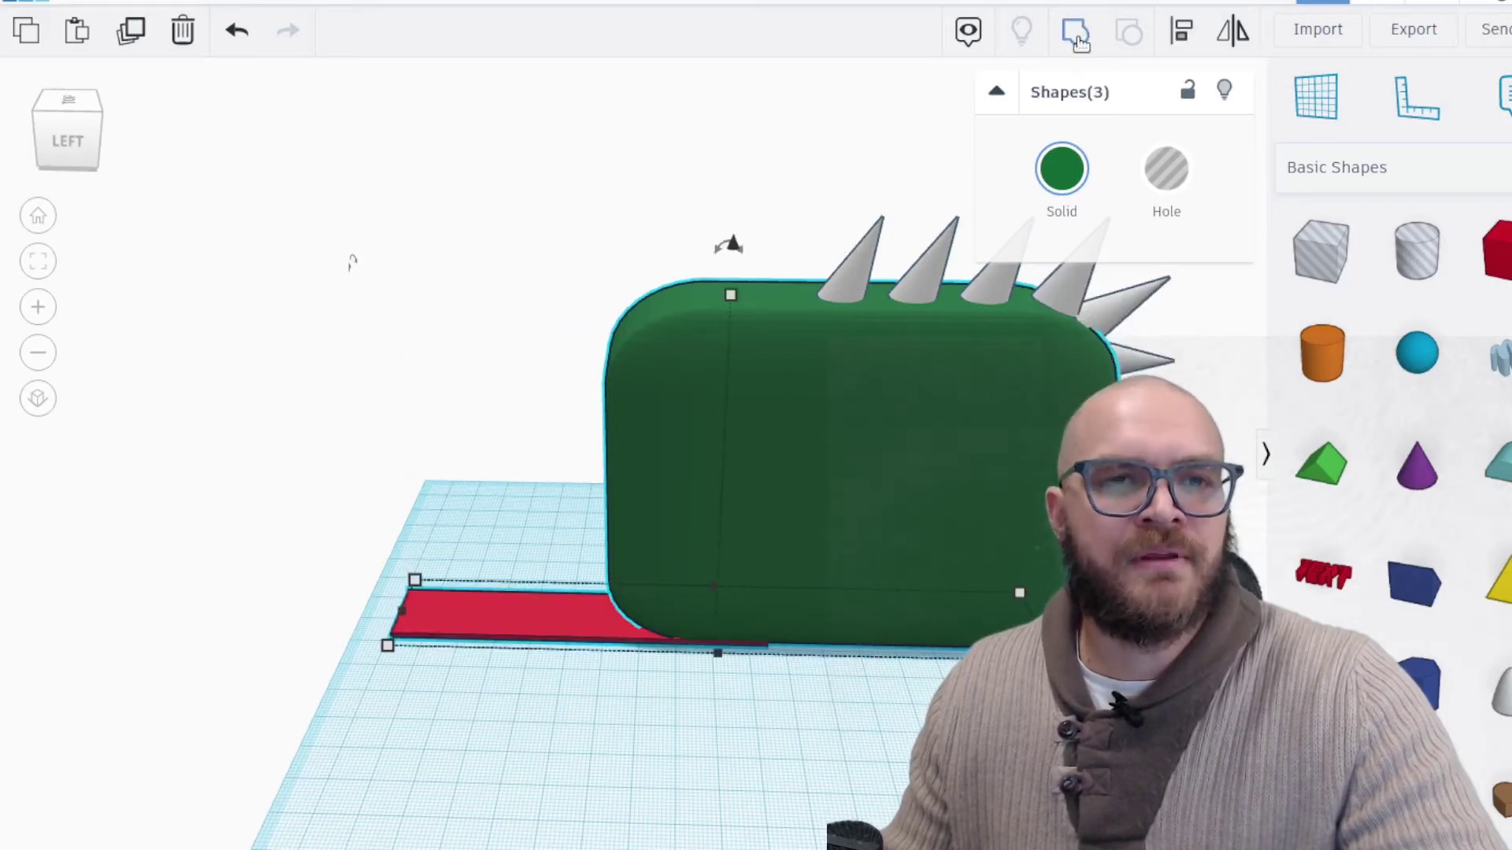
left_click(1075, 31)
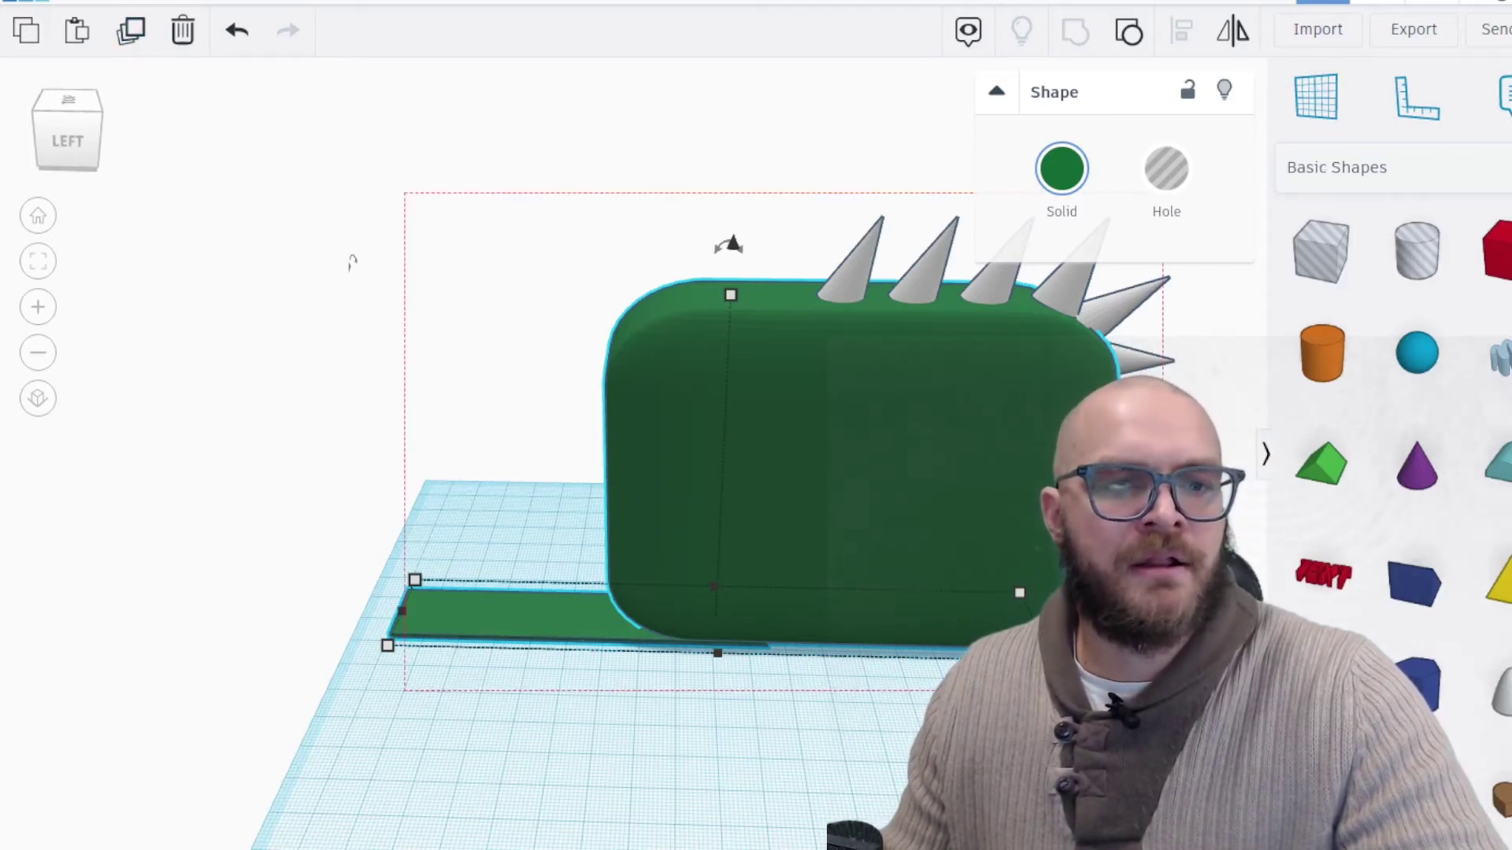
Select all cactus pieces, duplicate them and repeat the rotated copy three times to close the ring
left_click(352, 261)
right_click_drag(346, 303, 450, 454)
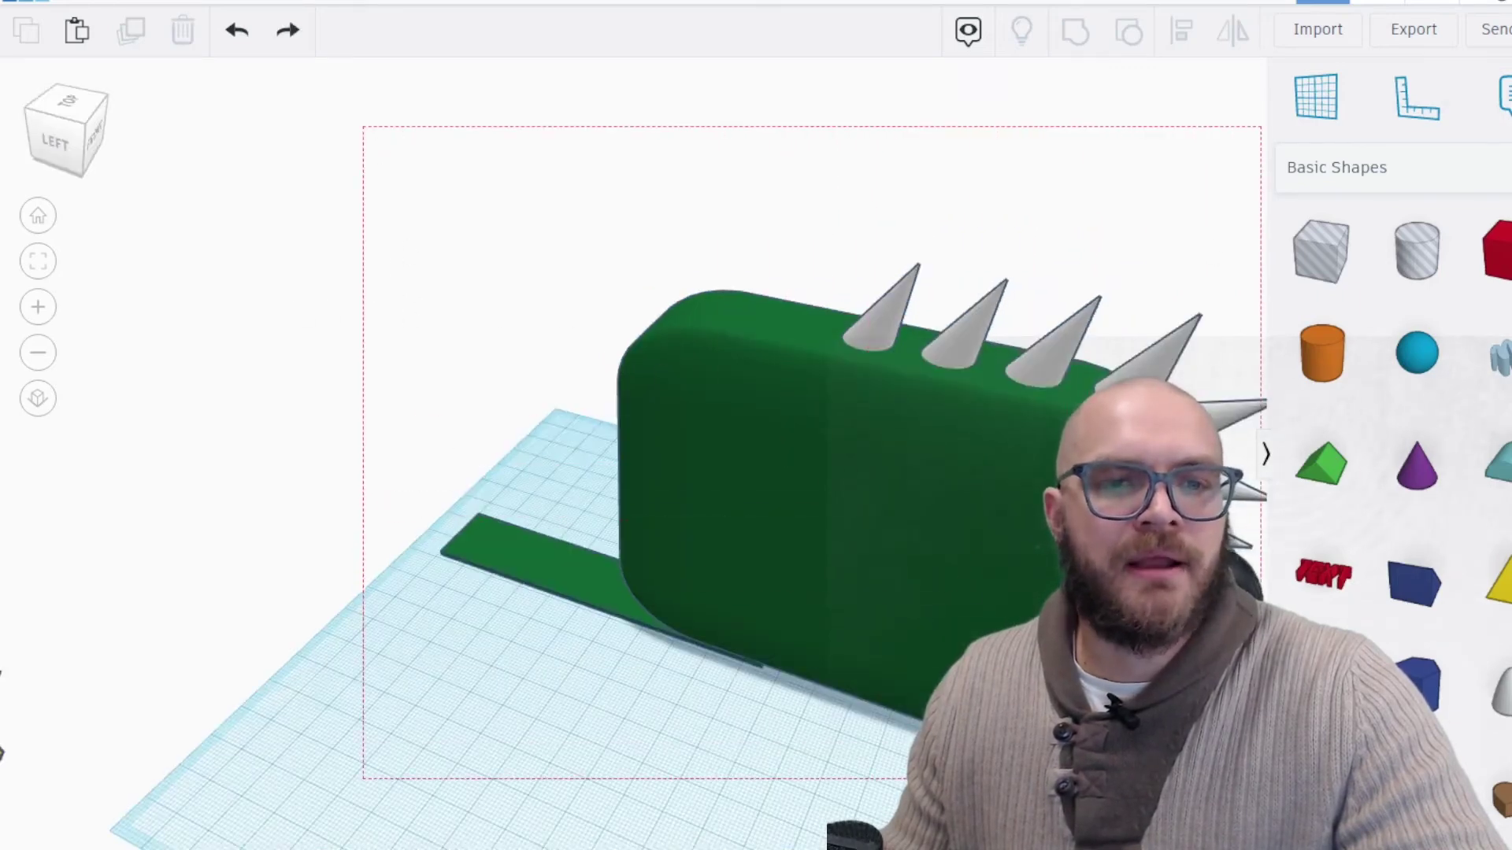
left_click_drag(363, 126, 1260, 779)
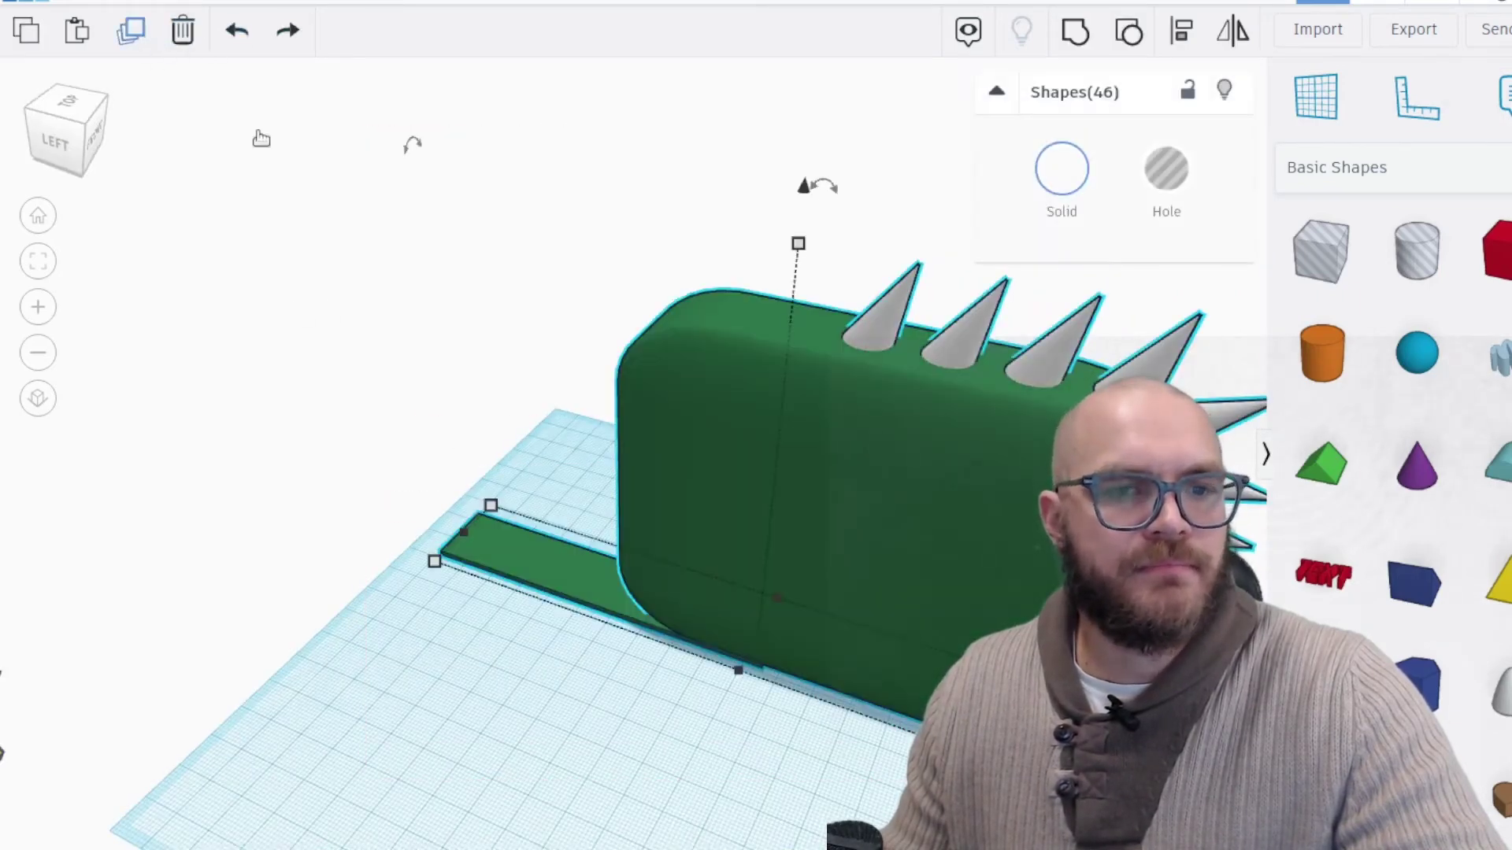
left_click(1061, 168)
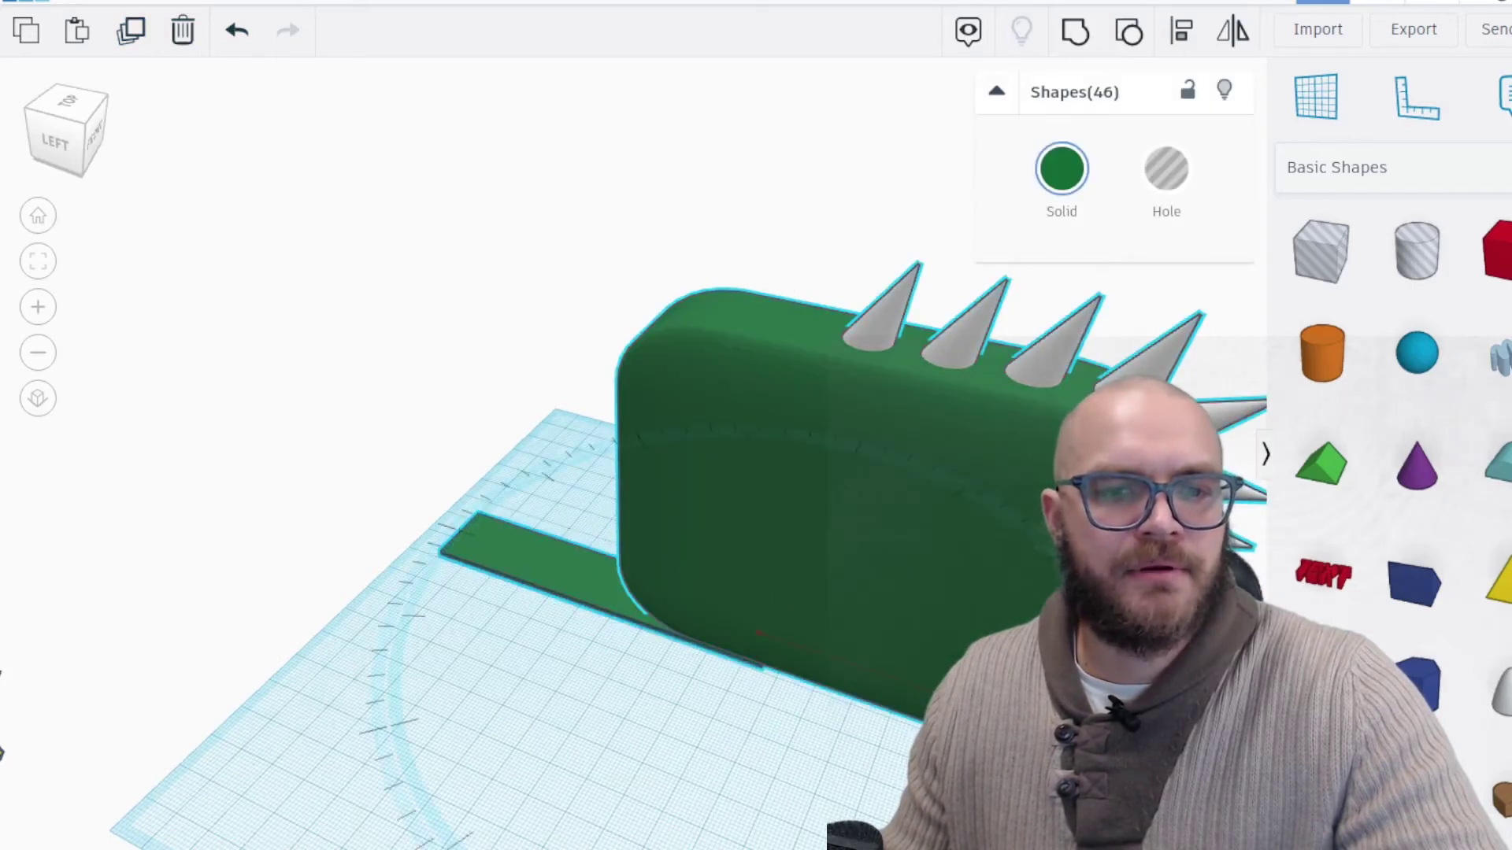
key("ctrl+d")
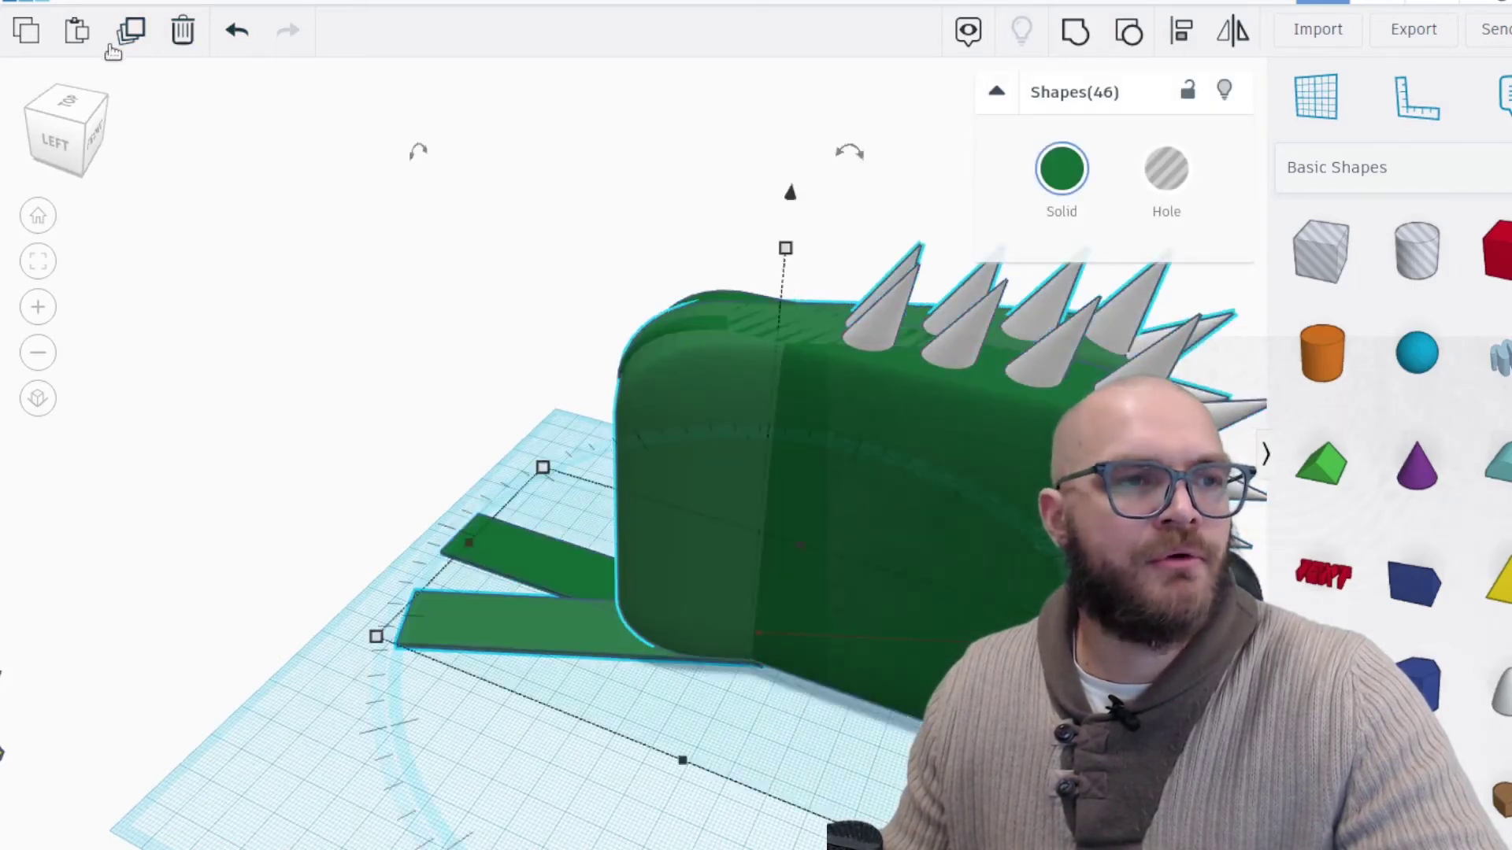
key("ctrl+d")
key("ctrl+d")
key("ctrl+d")
key("ctrl+d")
key("ctrl+d")
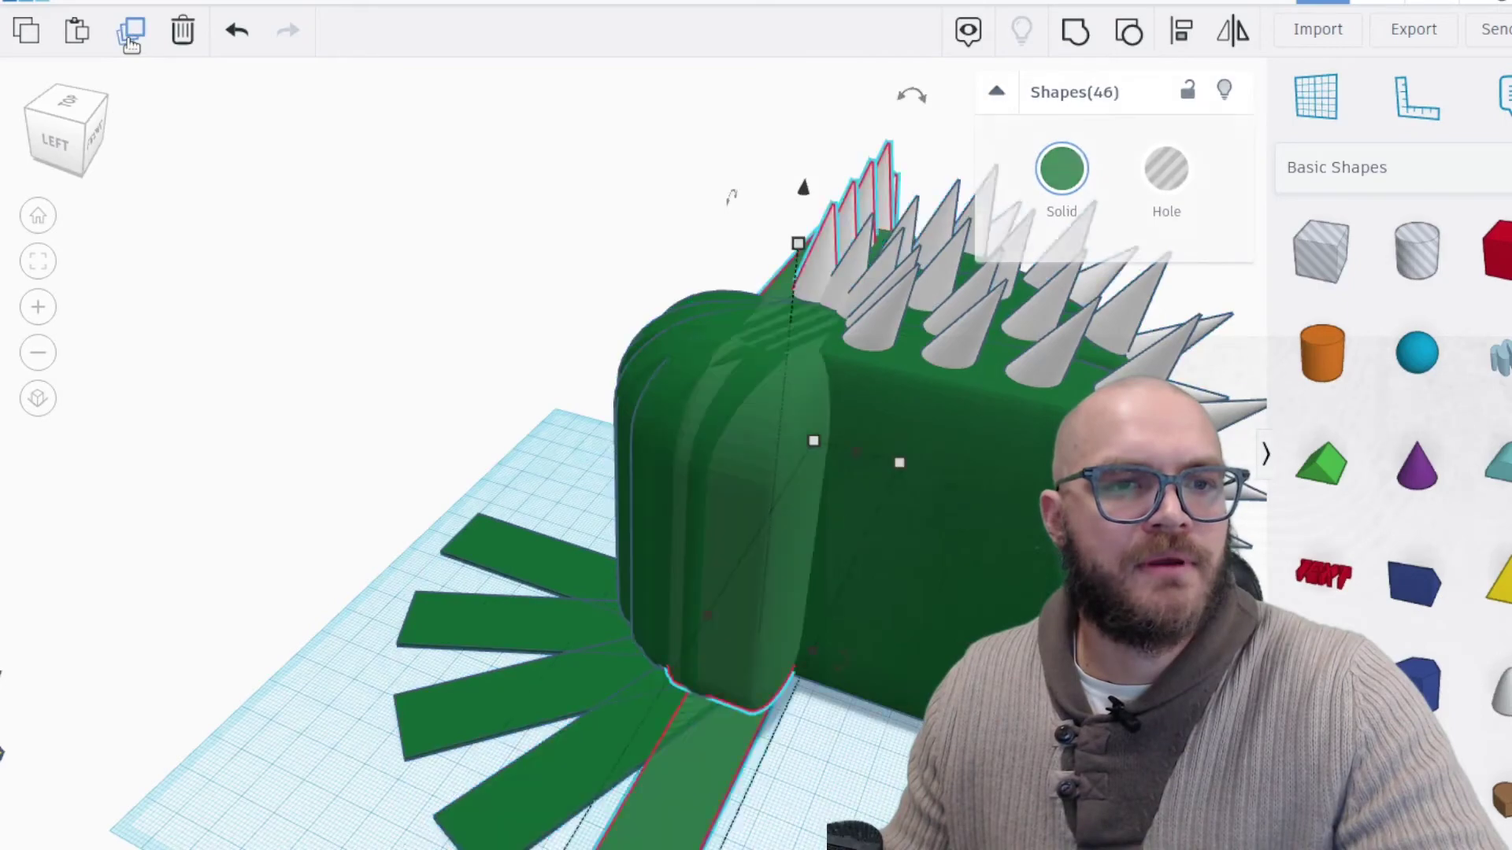
key("ctrl+d")
key("ctrl+d")
key("ctrl+d")
key("ctrl+d")
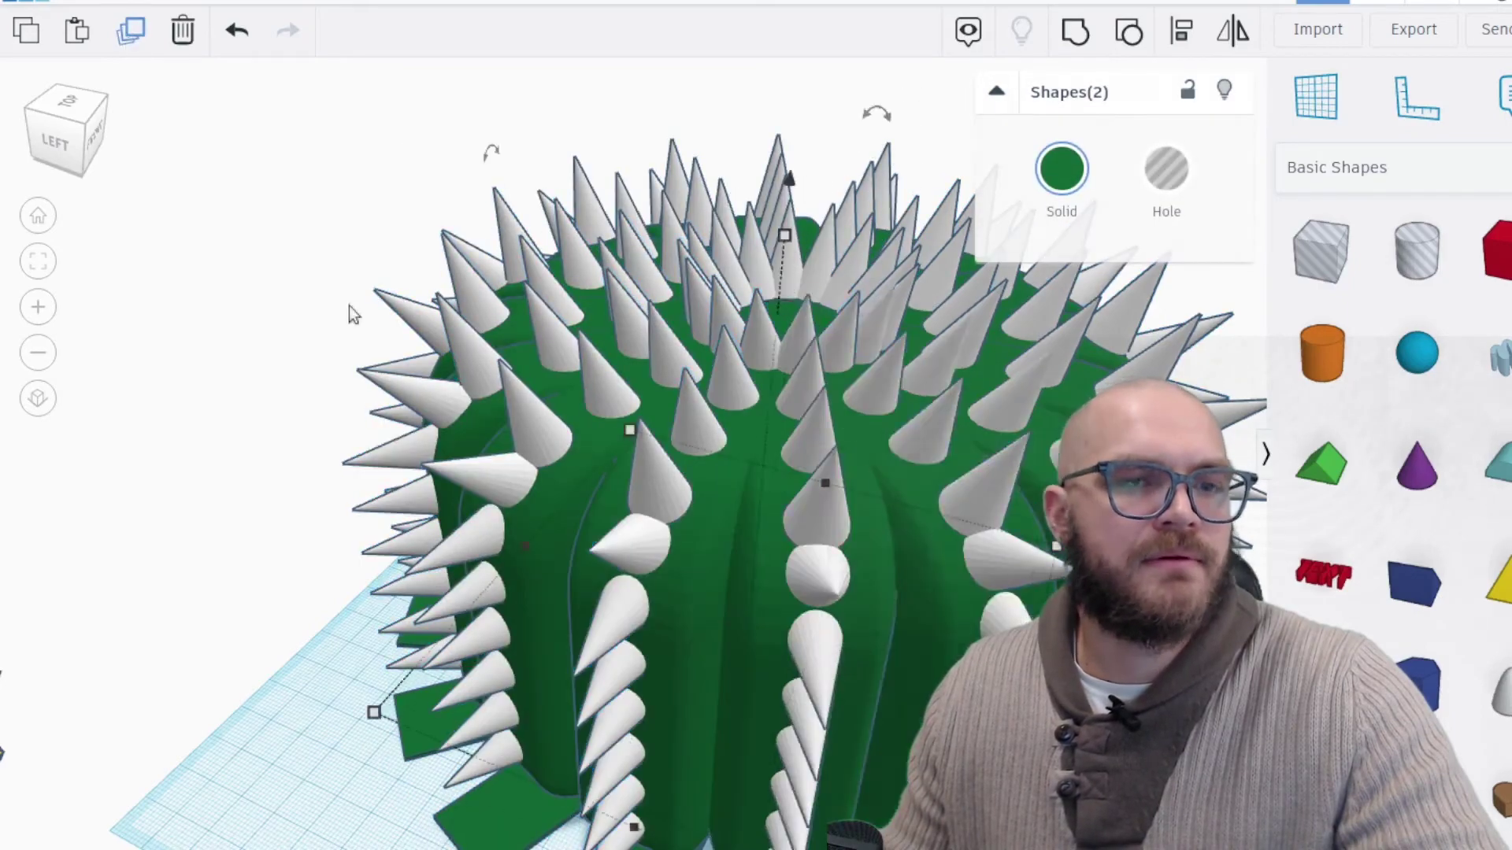
scroll(838, 638, "down", 3)
right_click_drag(838, 630, 540, 724)
scroll(712, 611, "down", 3)
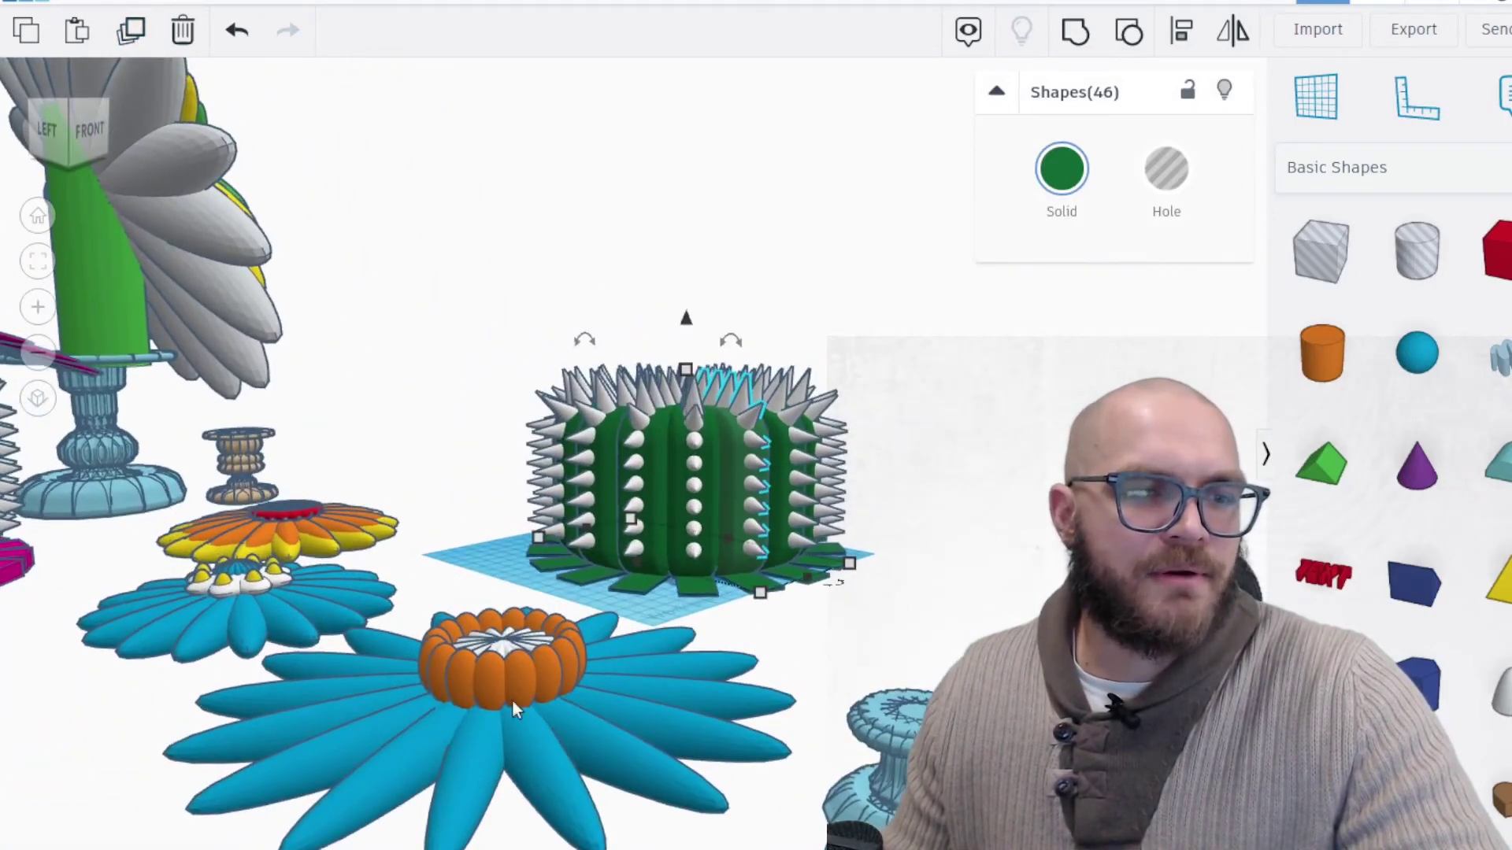
scroll(386, 740, "down", 4)
right_click_drag(362, 776, 622, 841)
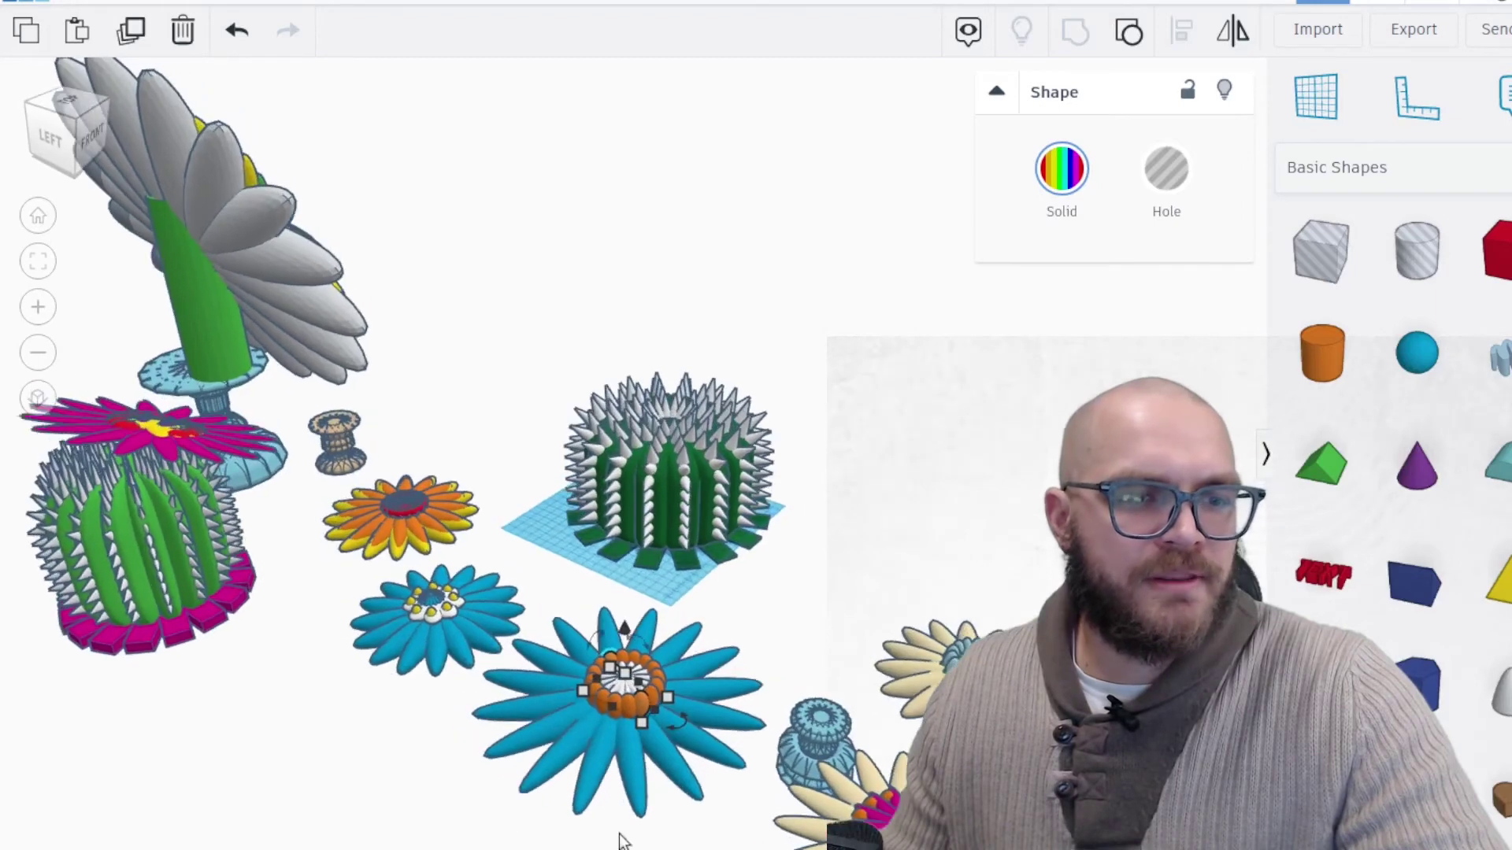
Lift the blue-and-orange flower, shrink it to about two-thirds, tilt it and lower it onto the cactus
left_click(596, 628)
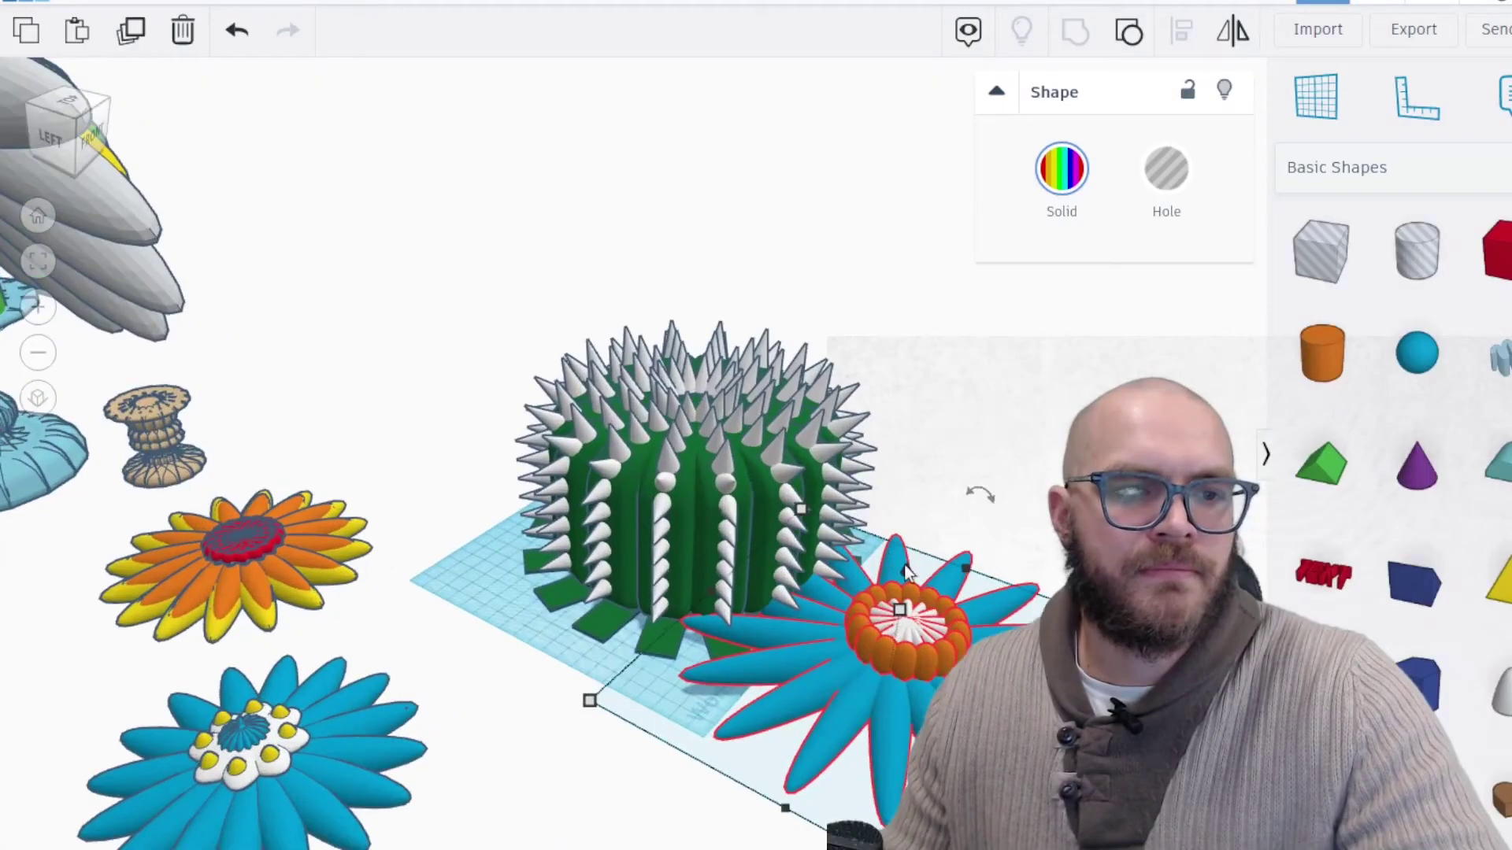
left_click_drag(907, 573, 917, 338)
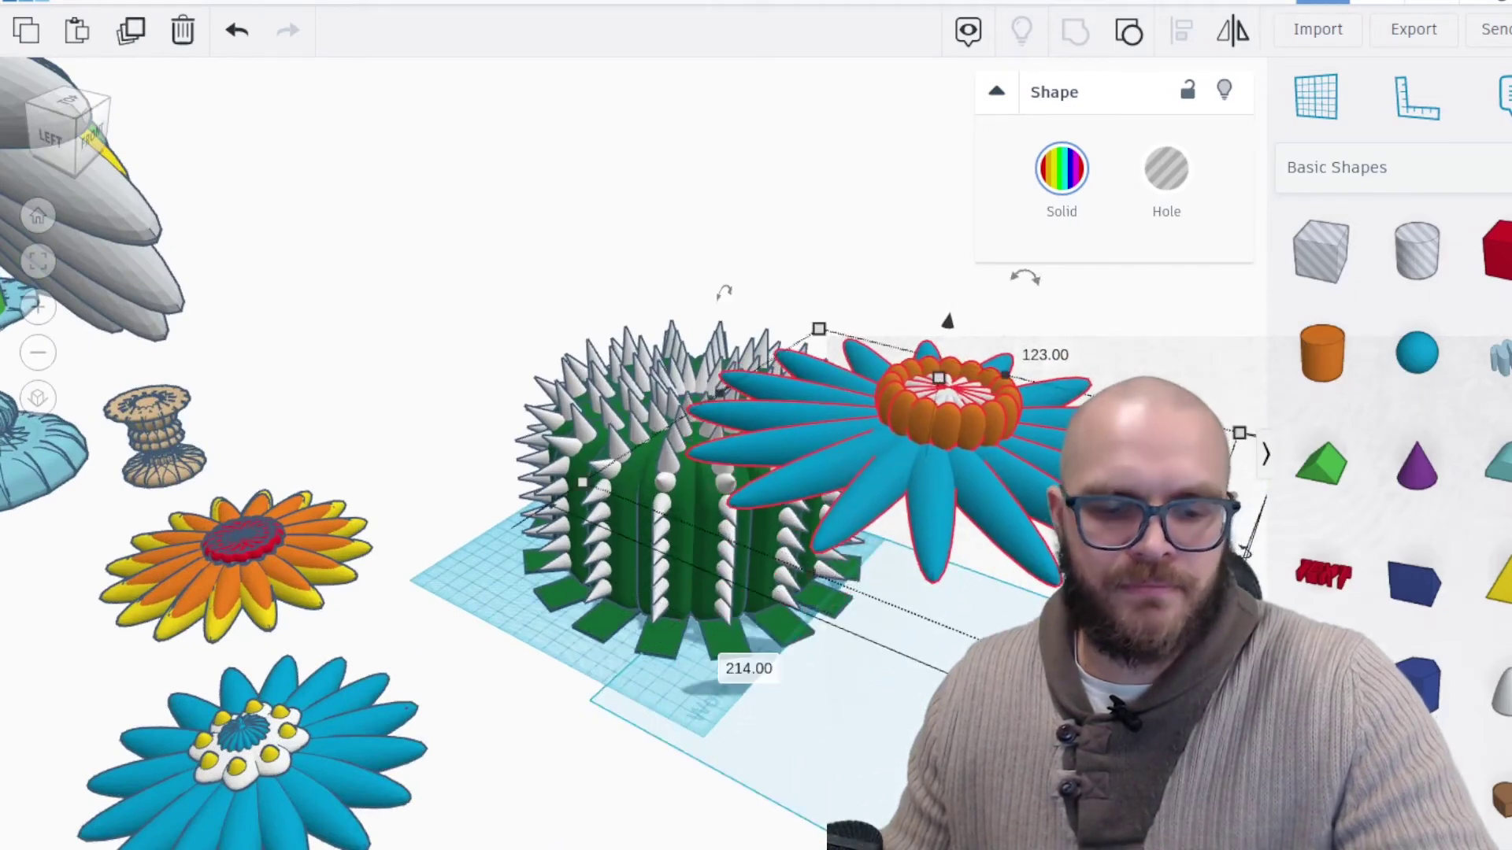
left_click_drag(1071, 622, 985, 522)
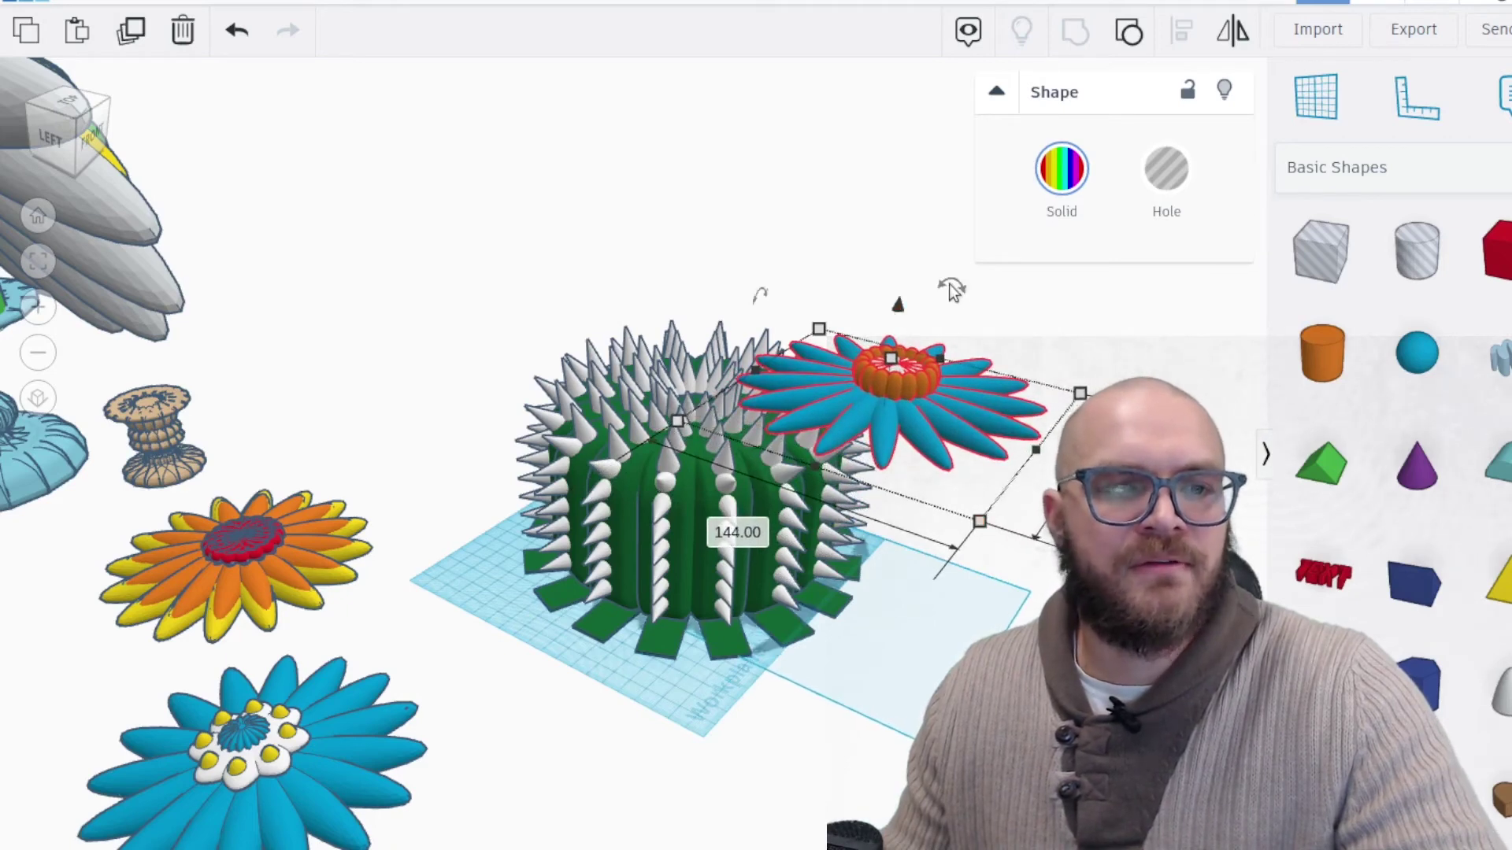
left_click_drag(951, 291, 989, 321)
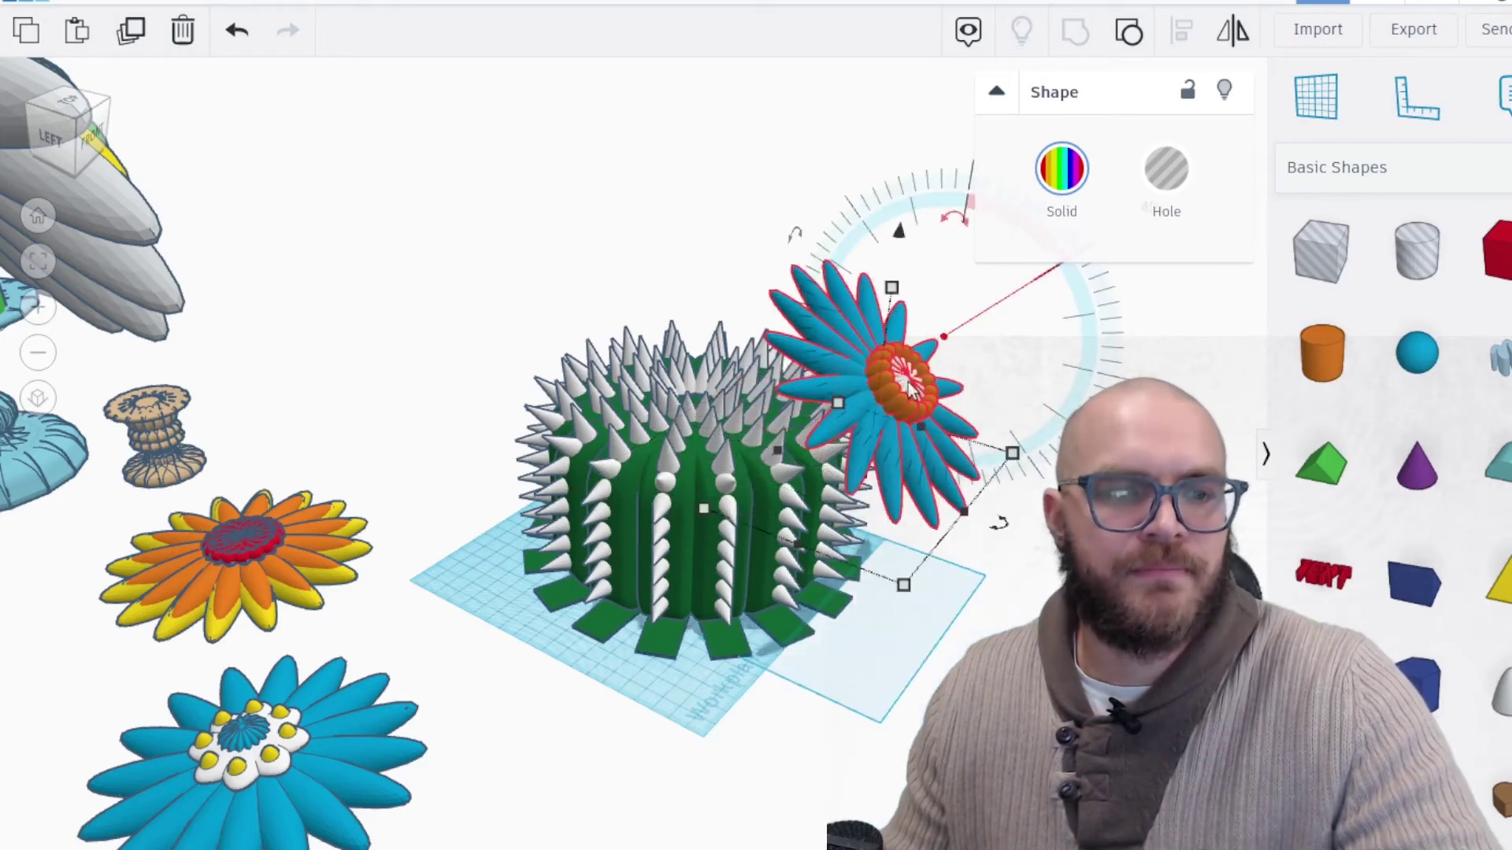
left_click_drag(909, 390, 805, 405)
left_click_drag(790, 250, 787, 290)
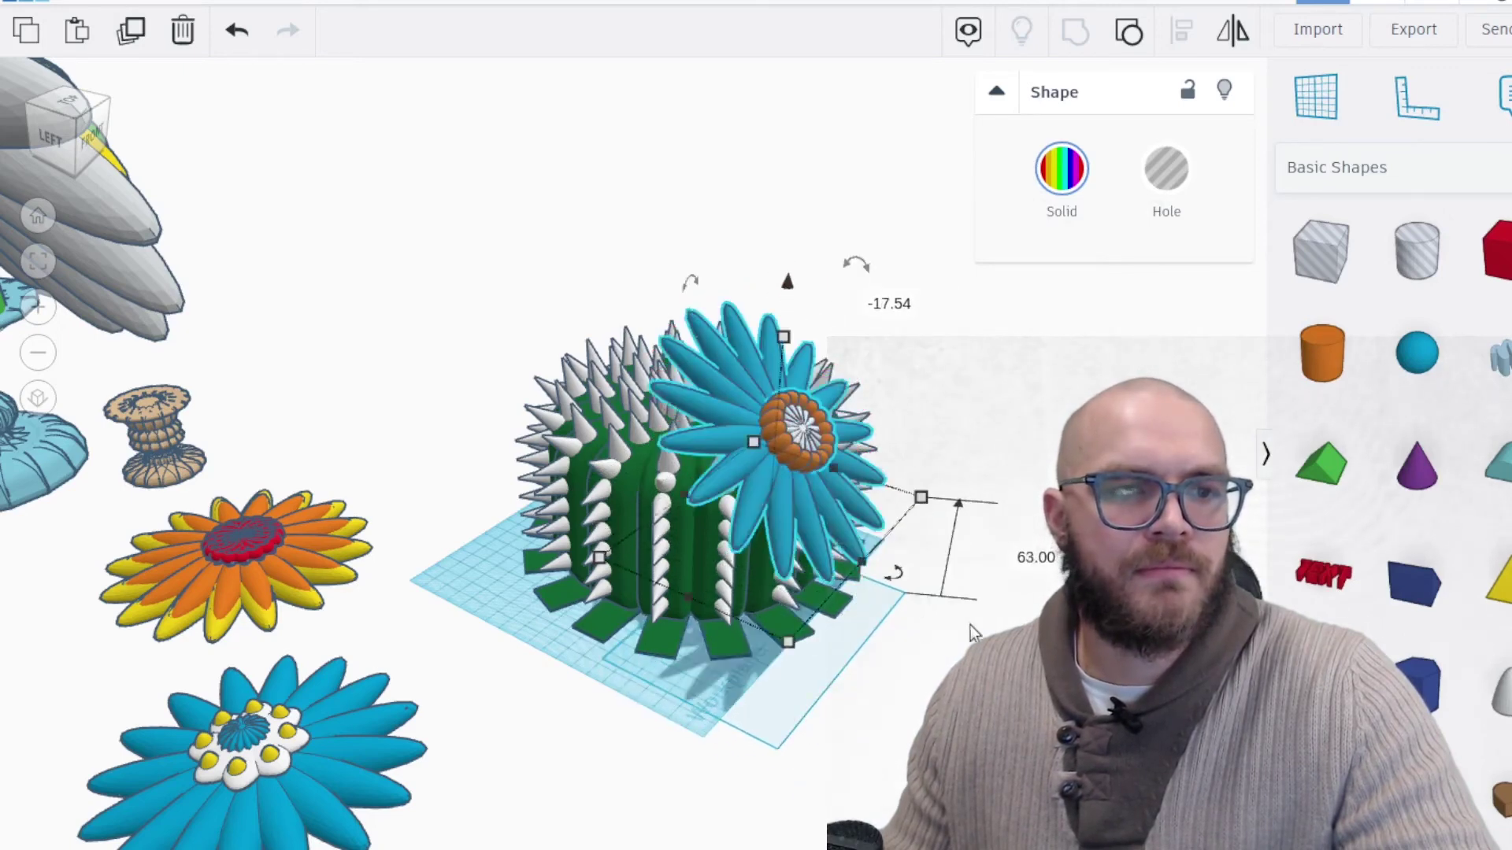
right_click_drag(970, 625, 747, 639)
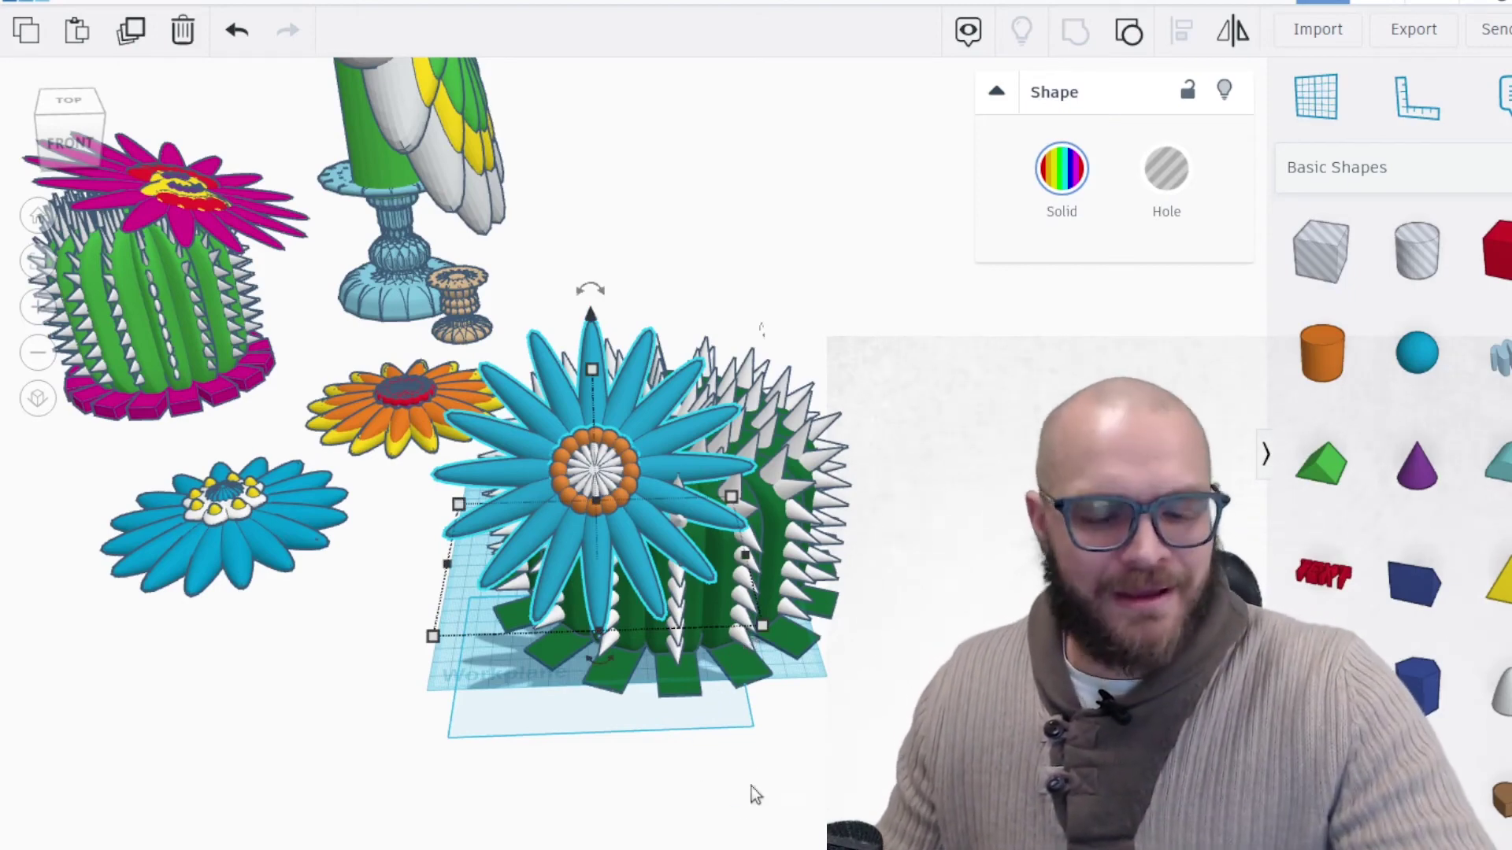
Open the flower's colour choices and select the orange-and-yellow flower
scroll(820, 712, "down", 3)
scroll(820, 712, "up", 5)
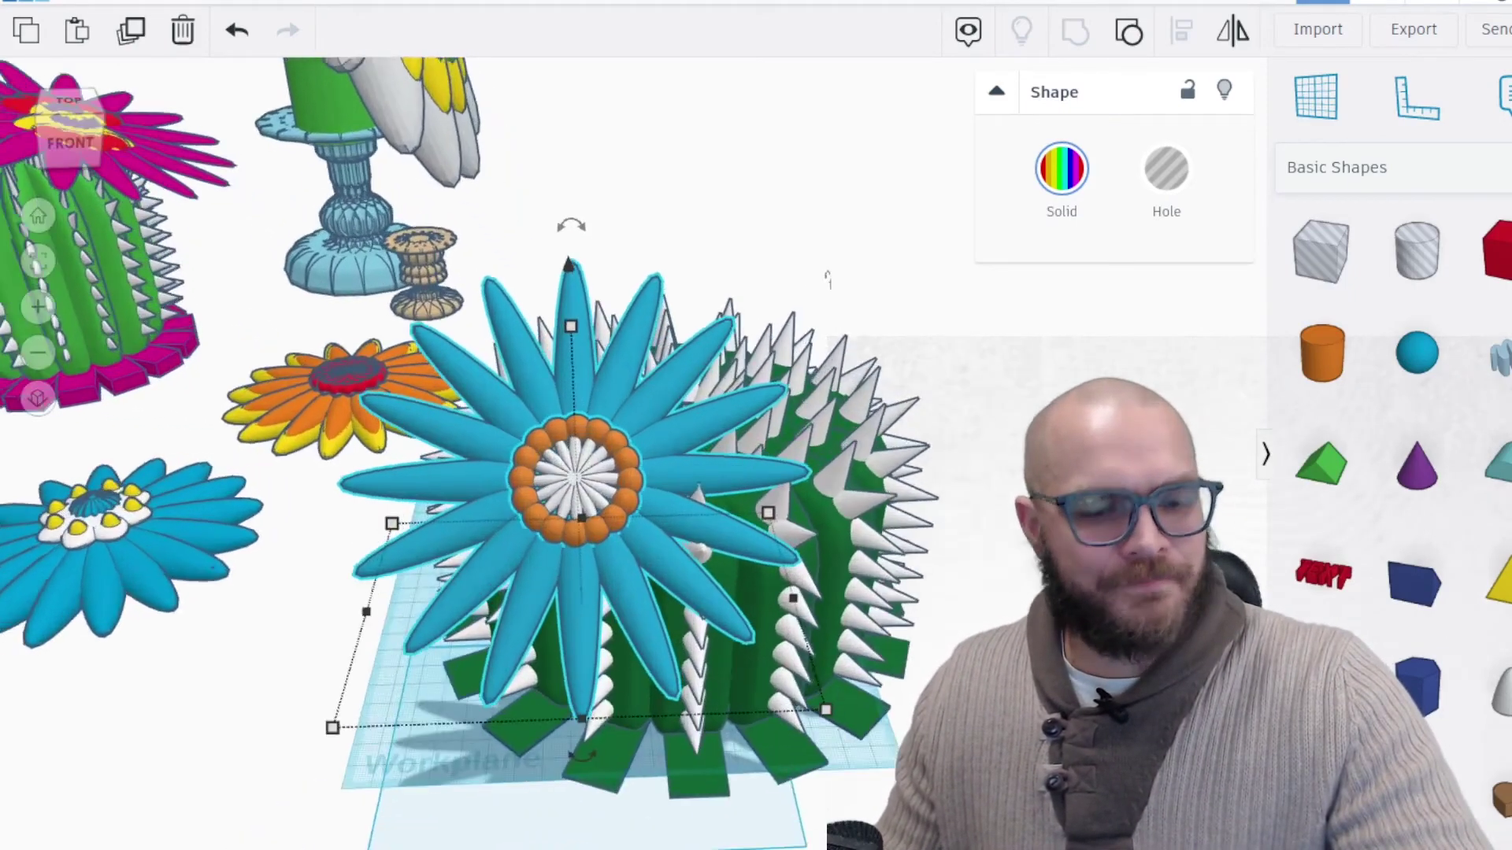
right_click_drag(821, 712, 838, 672)
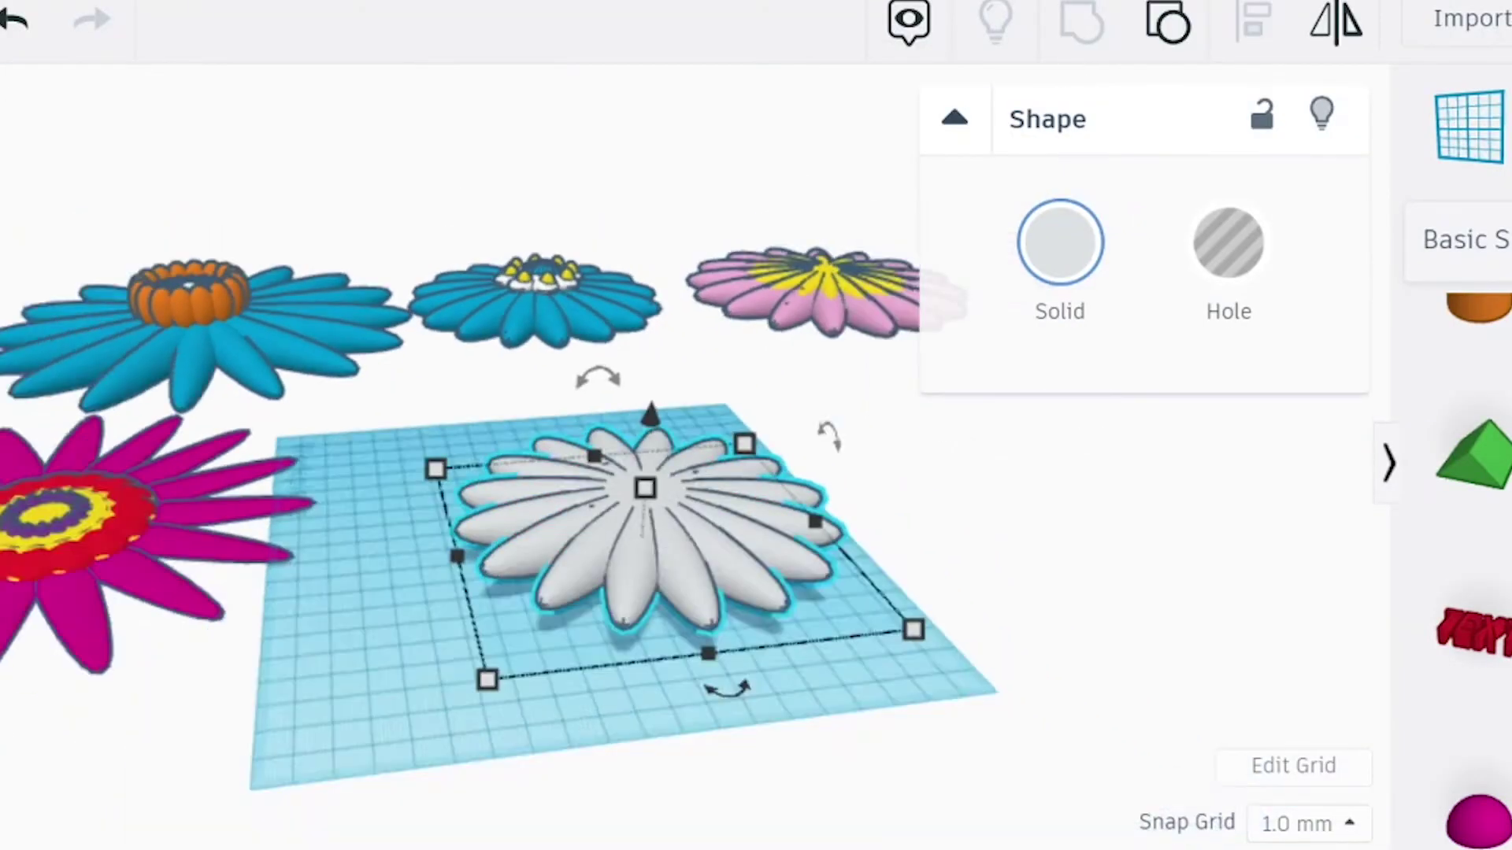
left_click(1068, 337)
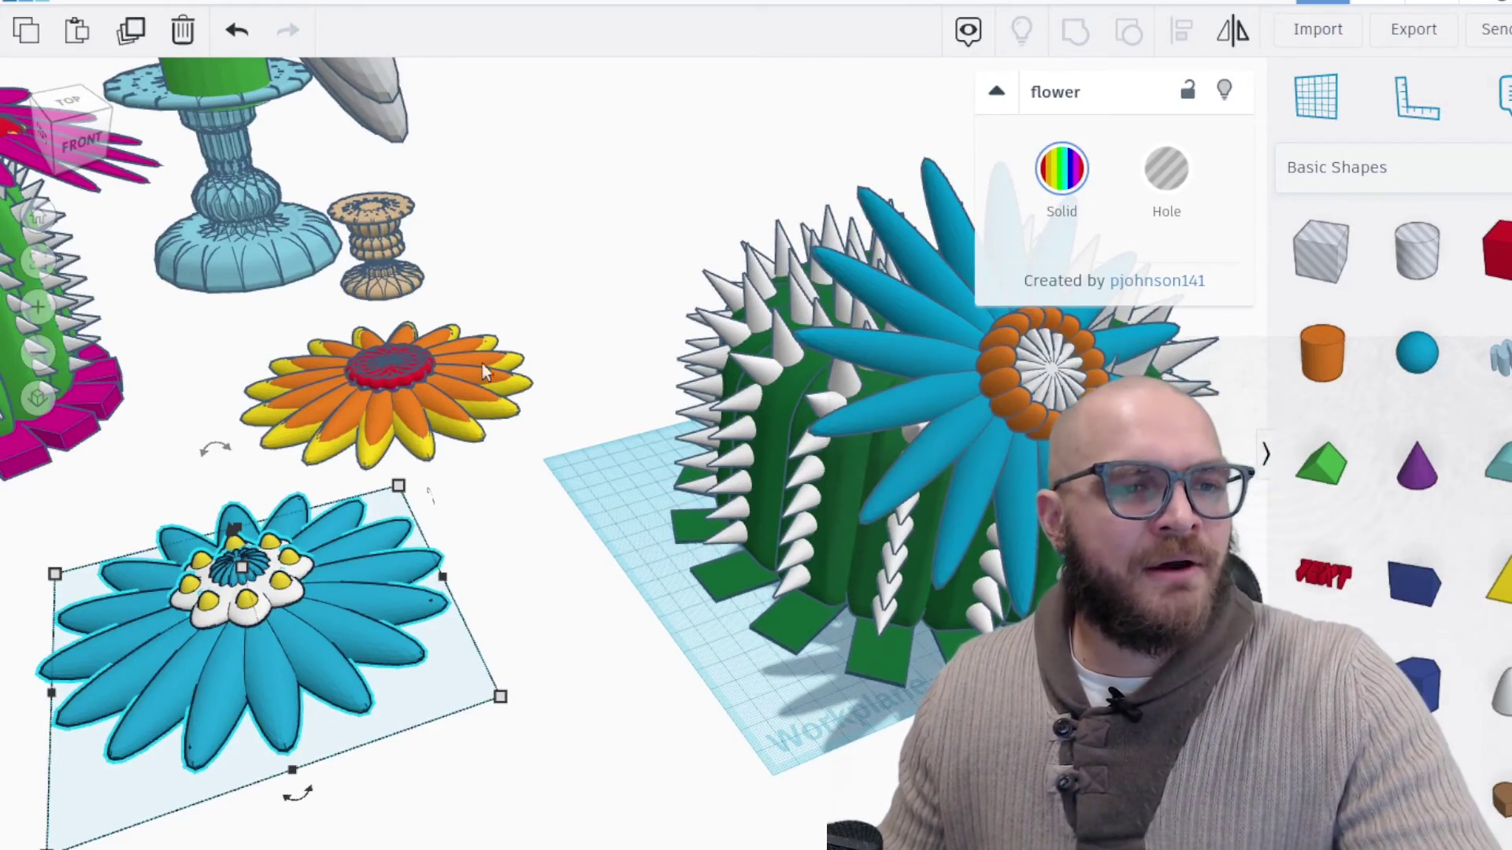
left_click(368, 376)
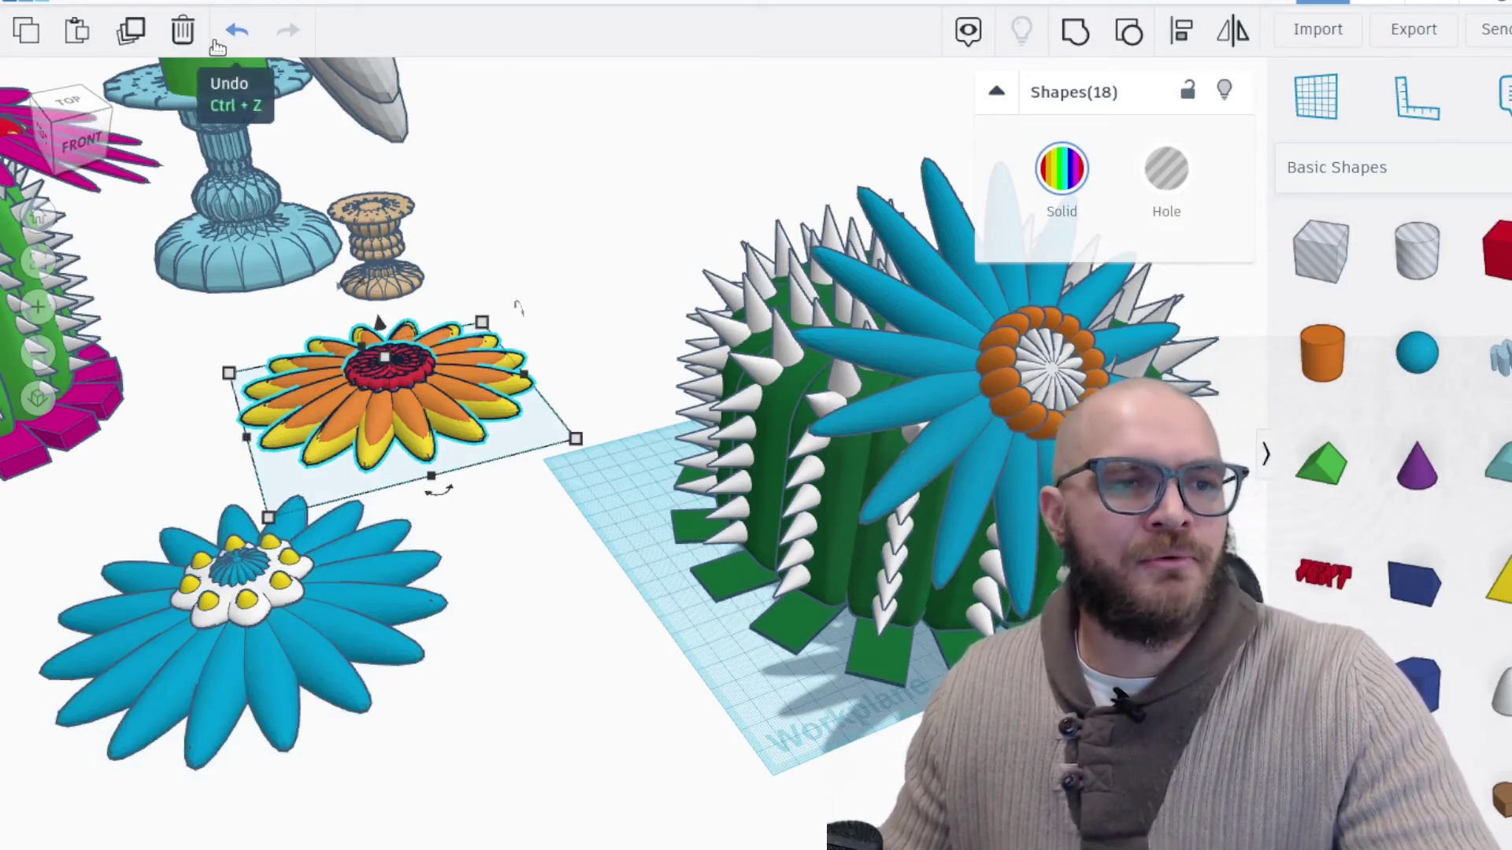
Make the sphere red
scroll(495, 661, "down", 5)
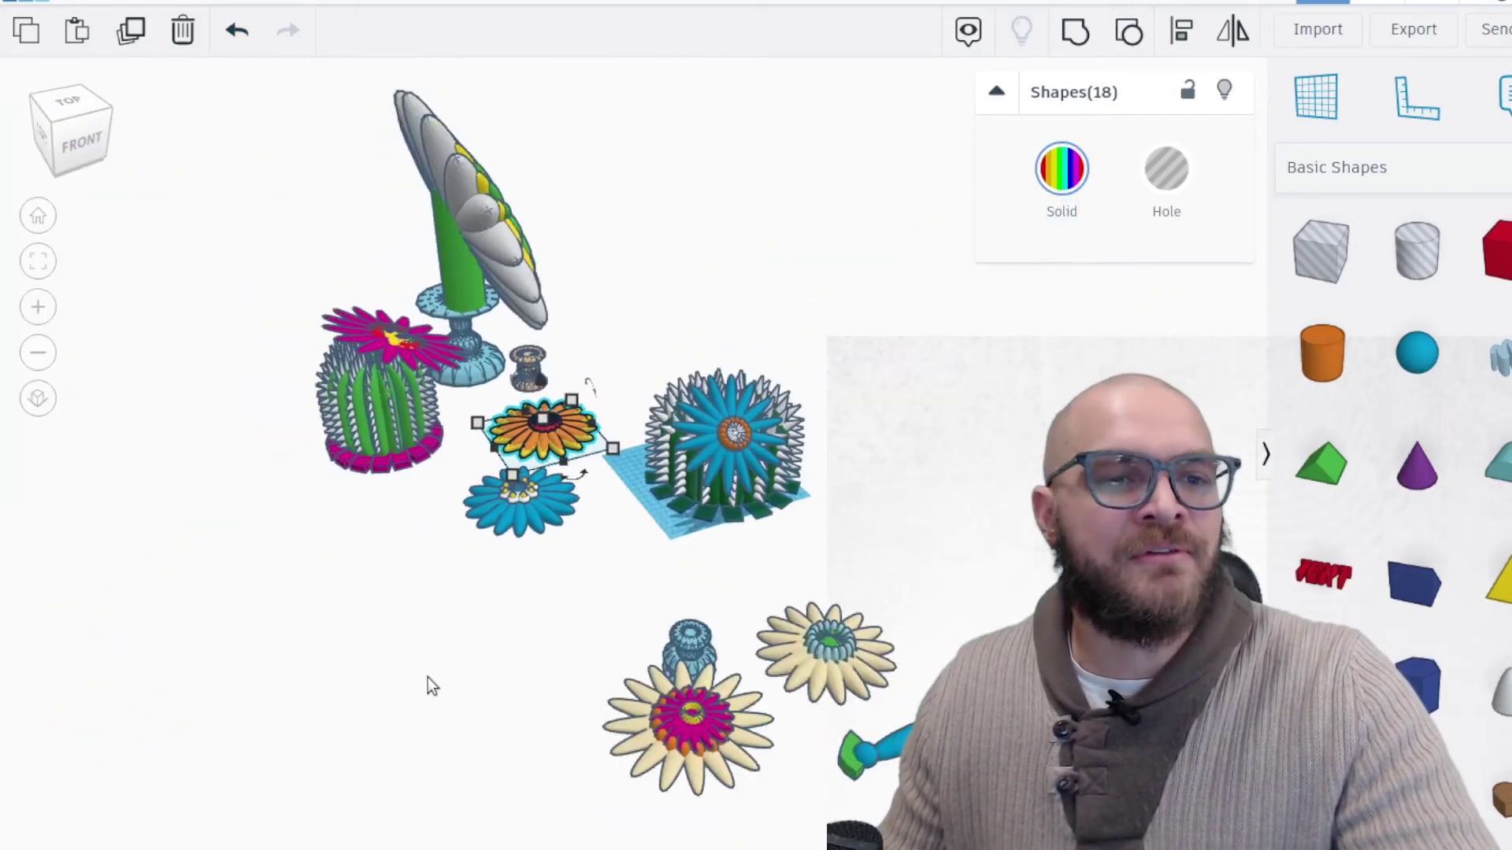
right_click_drag(432, 670, 678, 641)
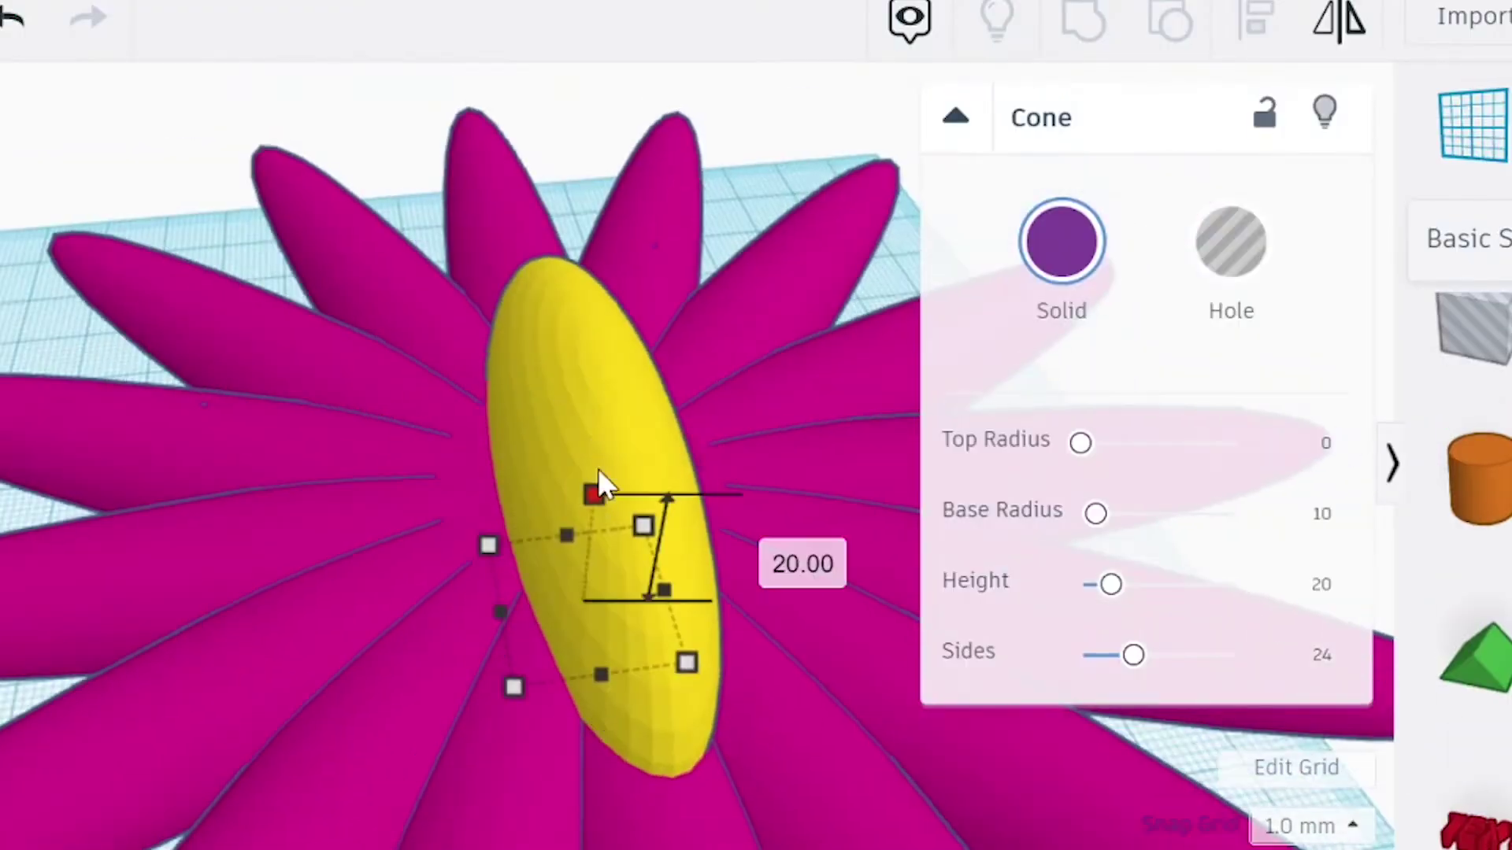
left_click(1062, 241)
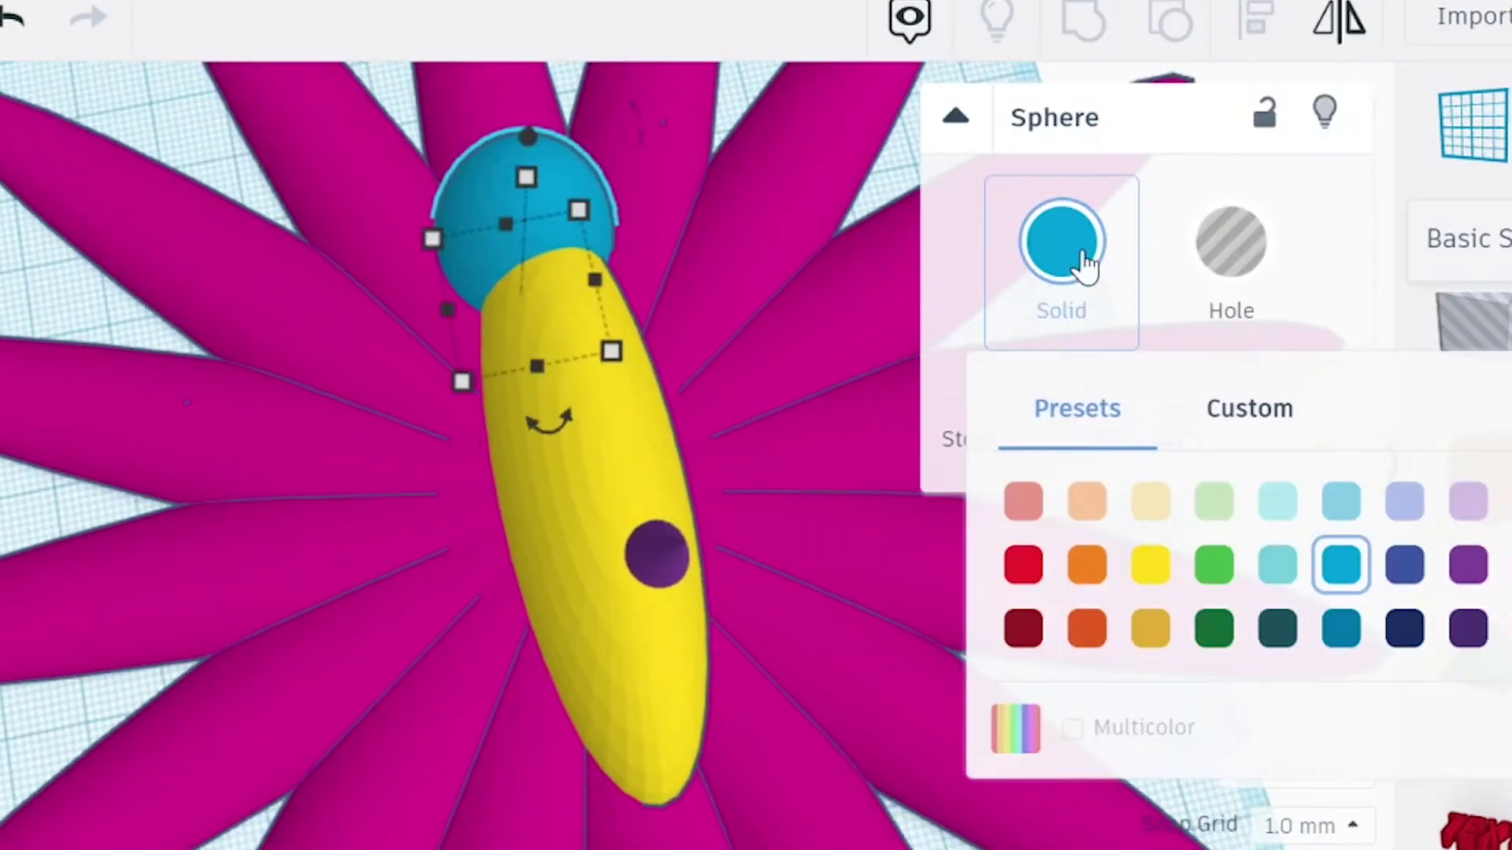
left_click(1023, 560)
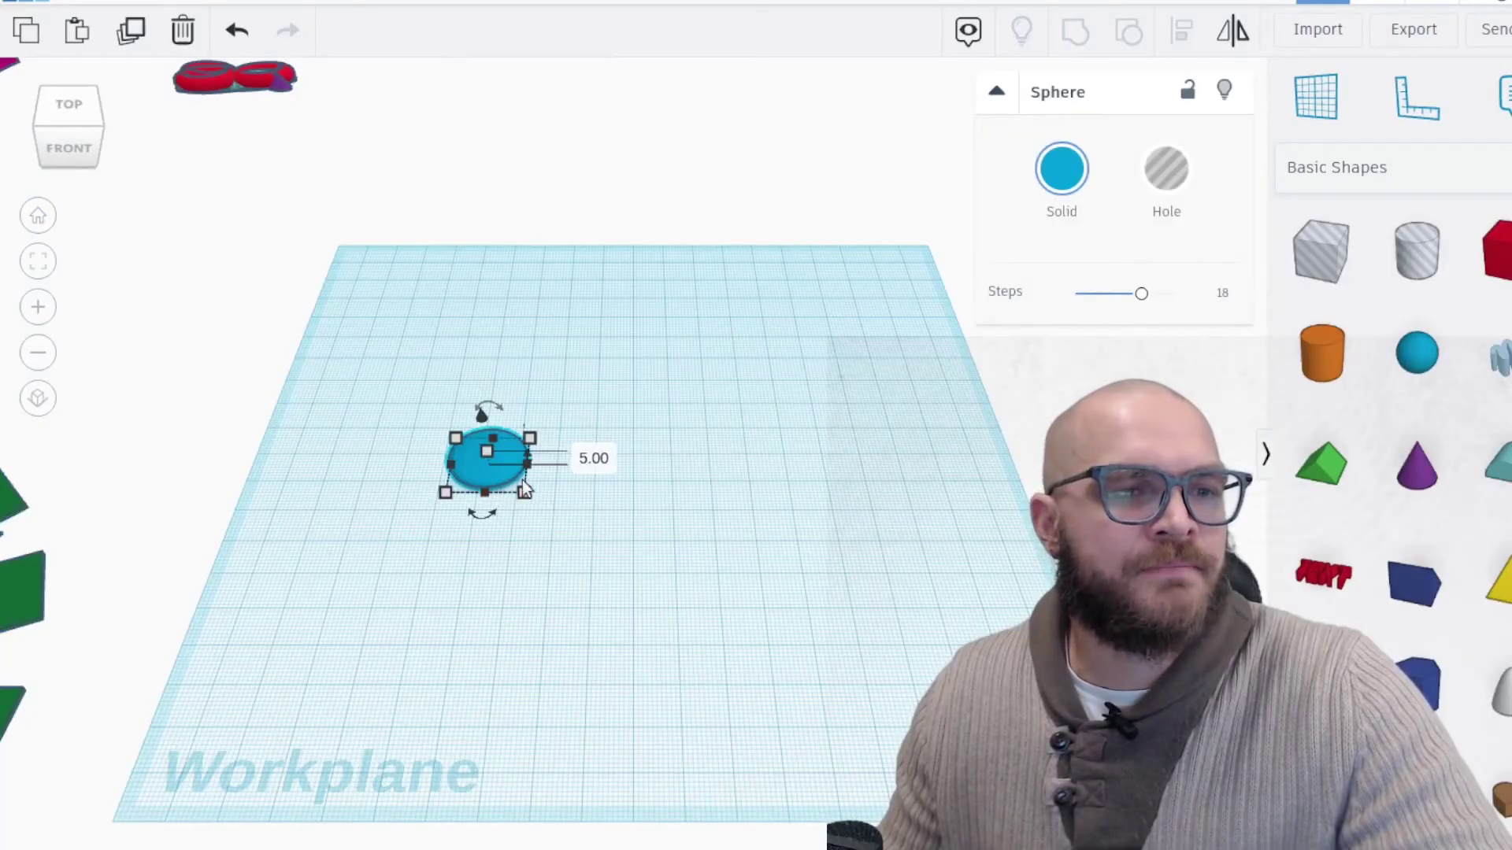
scroll(522, 480, "up", 3)
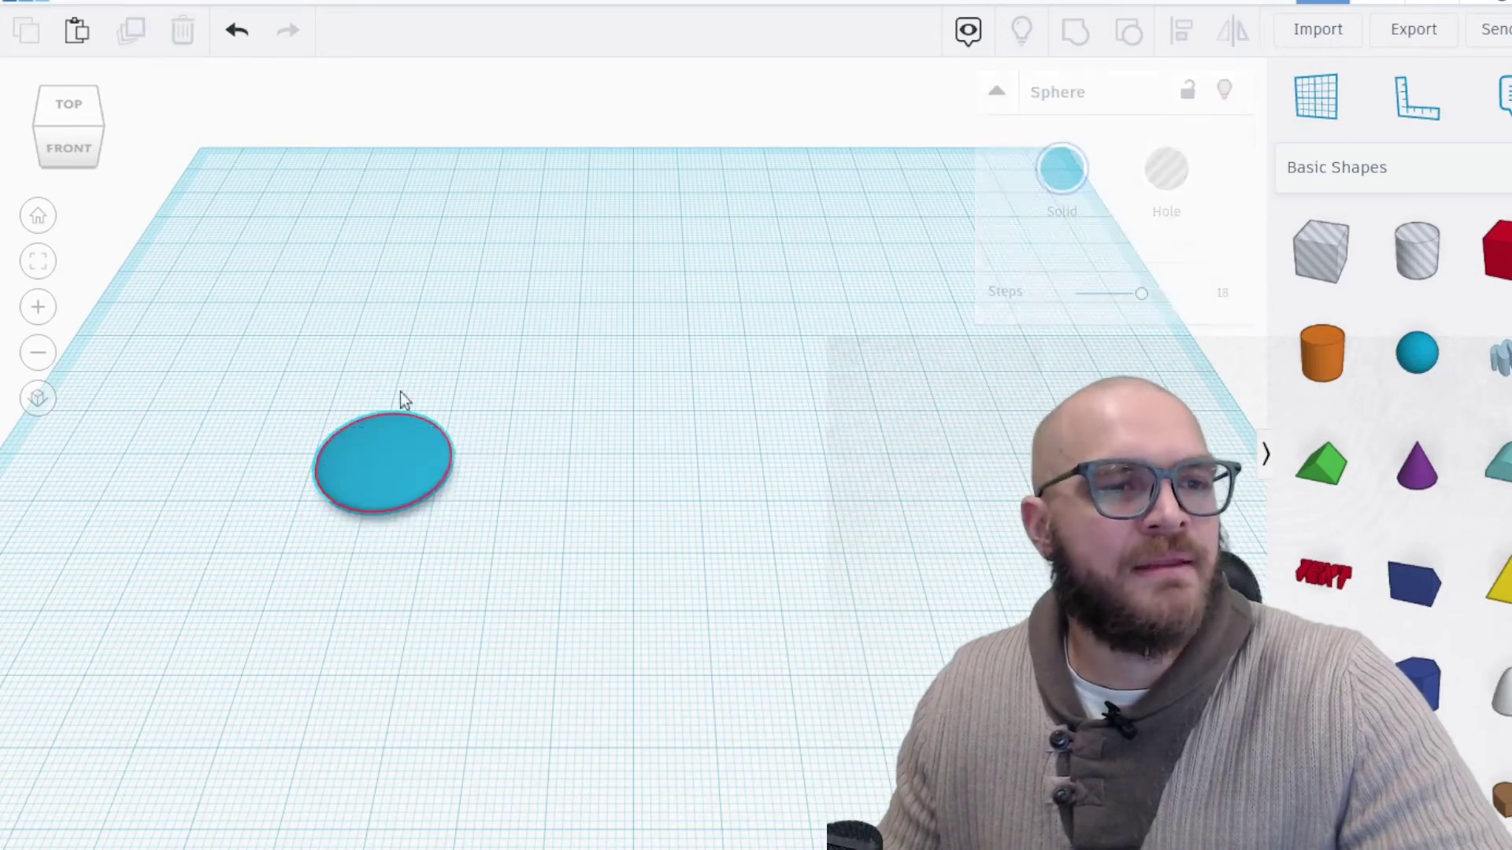
Move the flattened sphere up and right and tilt it by 22.5 degrees
left_click_drag(390, 496, 424, 475)
right_click_drag(323, 530, 504, 512)
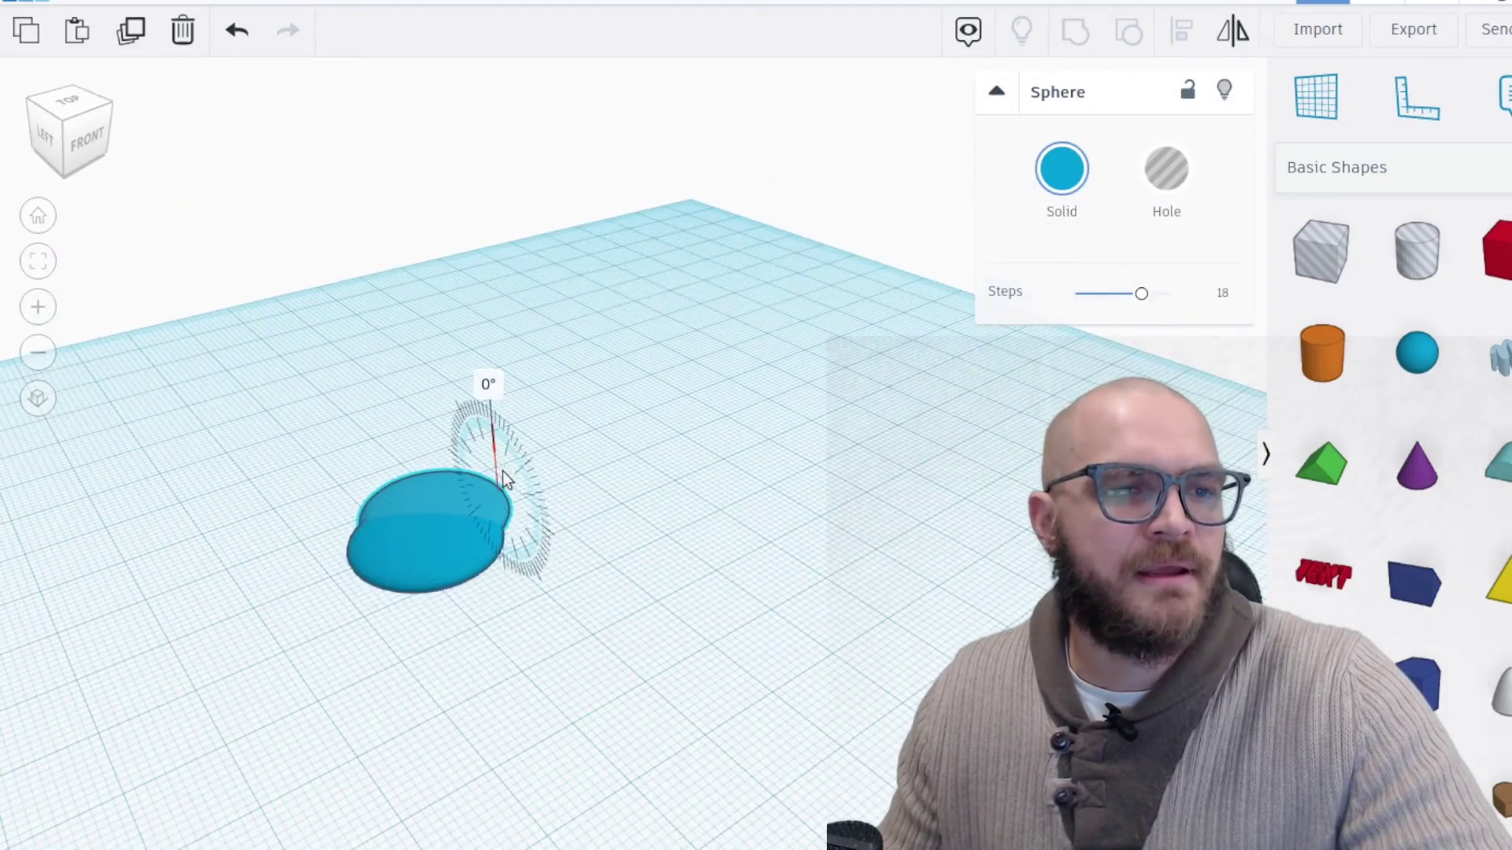
left_click_drag(504, 479, 506, 479)
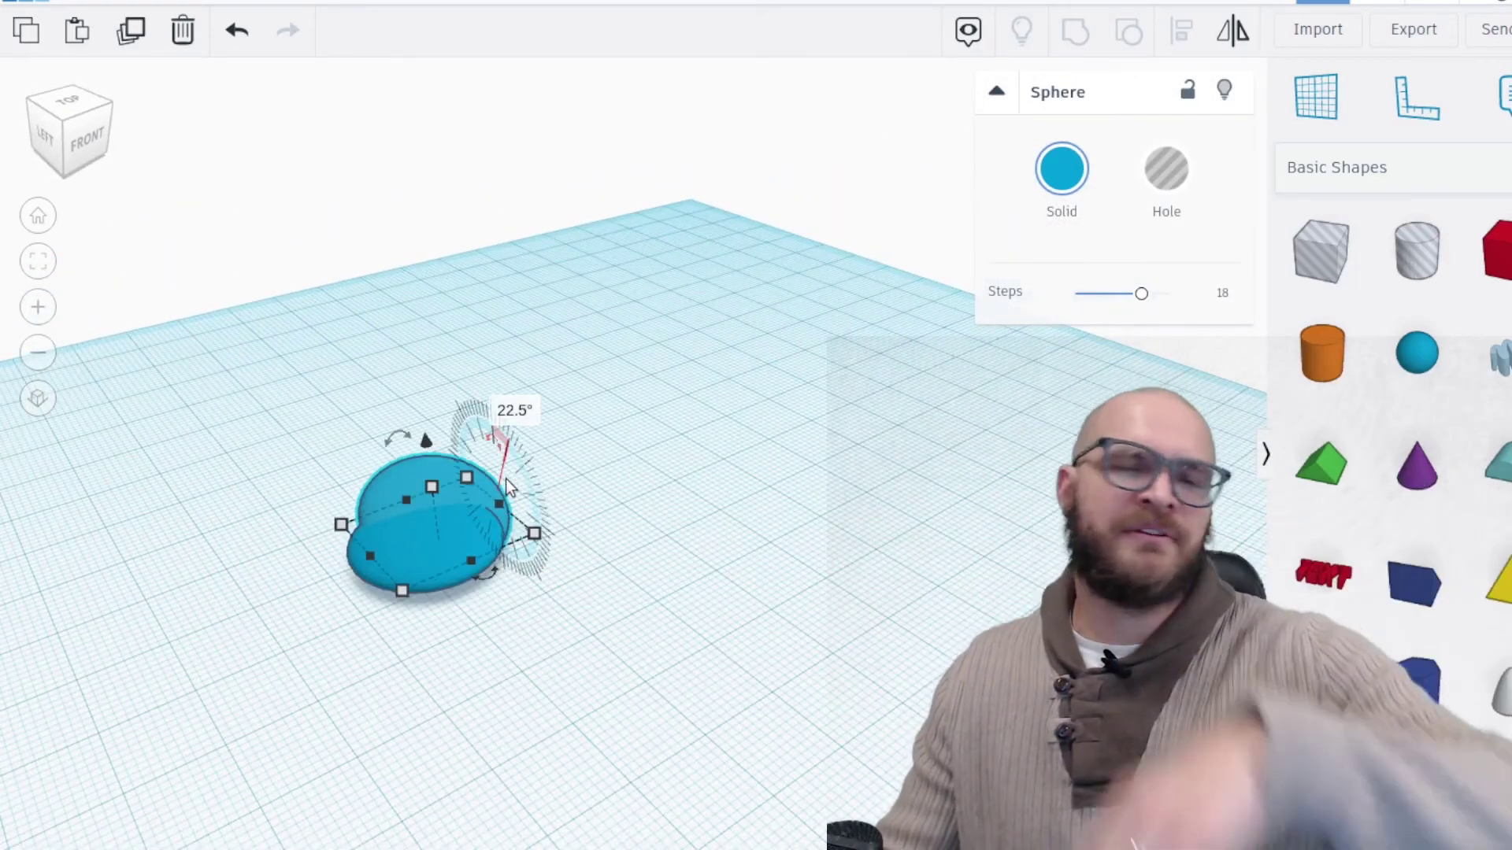
right_click_drag(331, 428, 189, 119)
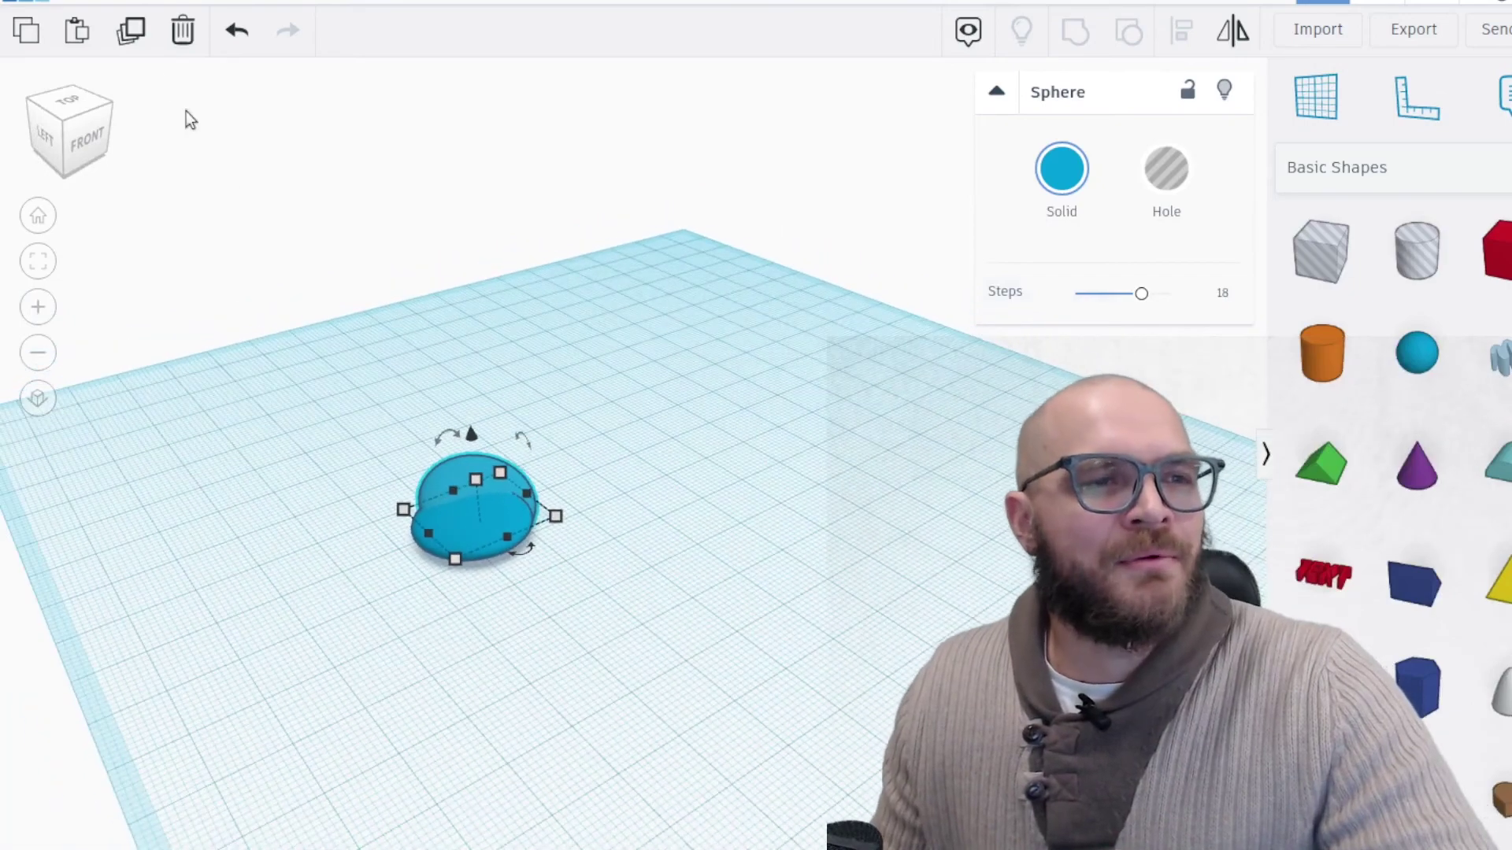
Duplicate the tilted sphere six times to build the arching tail chain
left_click(134, 33)
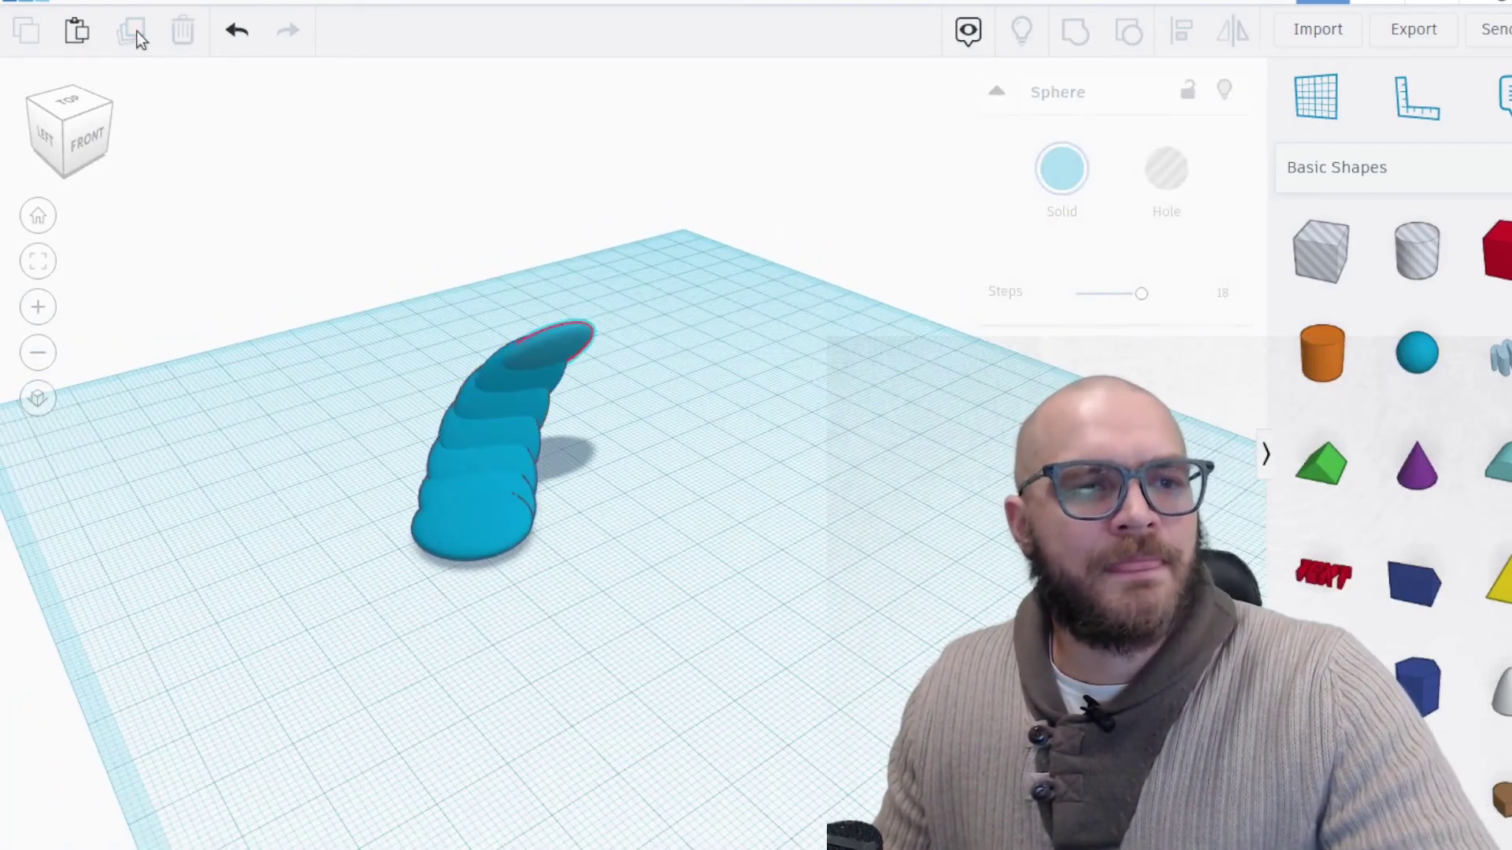
left_click(134, 31)
left_click(133, 31)
left_click(134, 31)
left_click(134, 32)
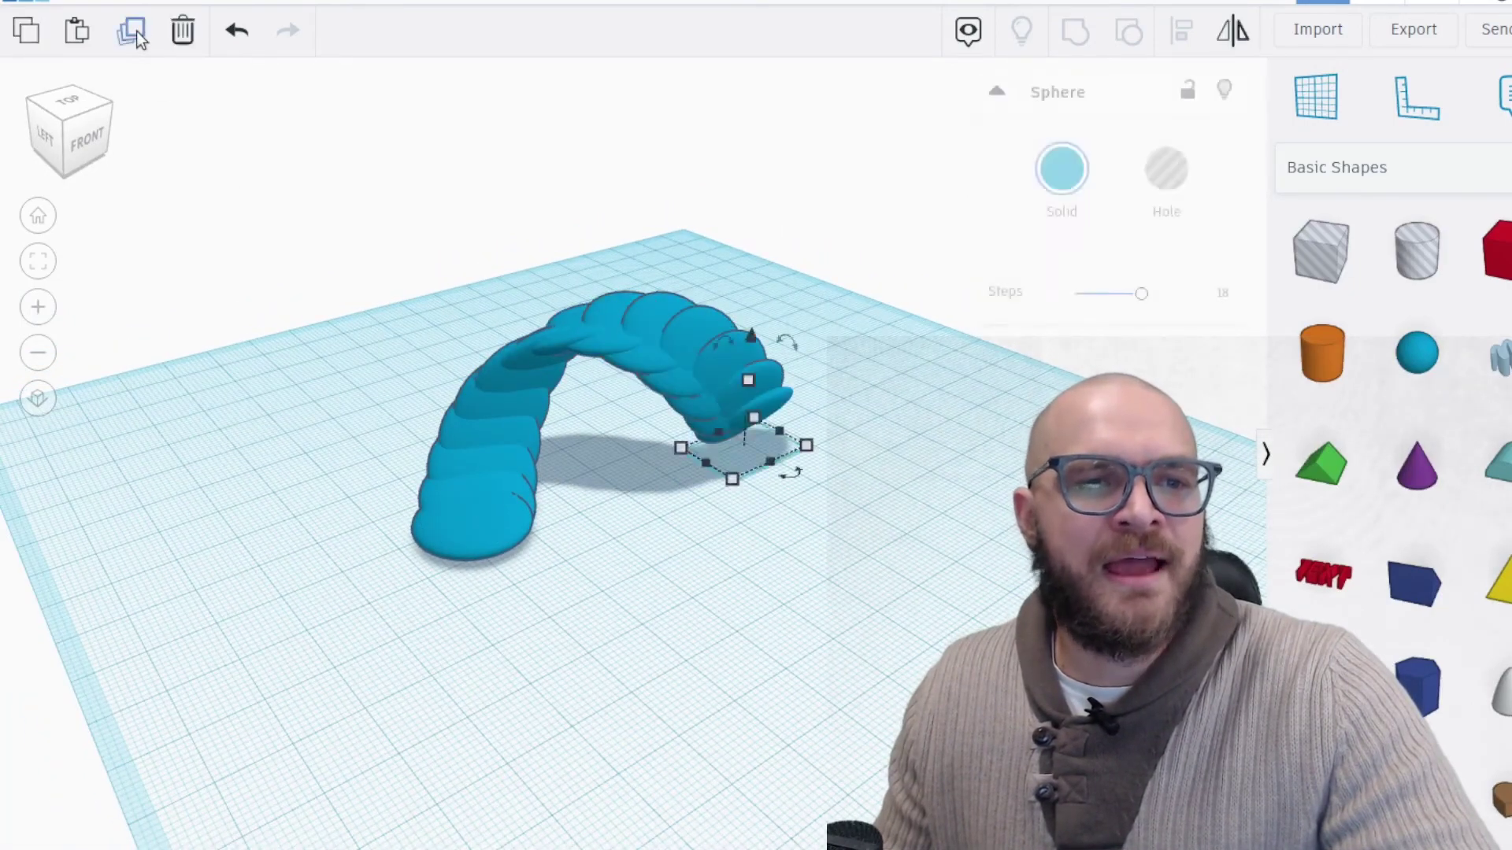
left_click(135, 30)
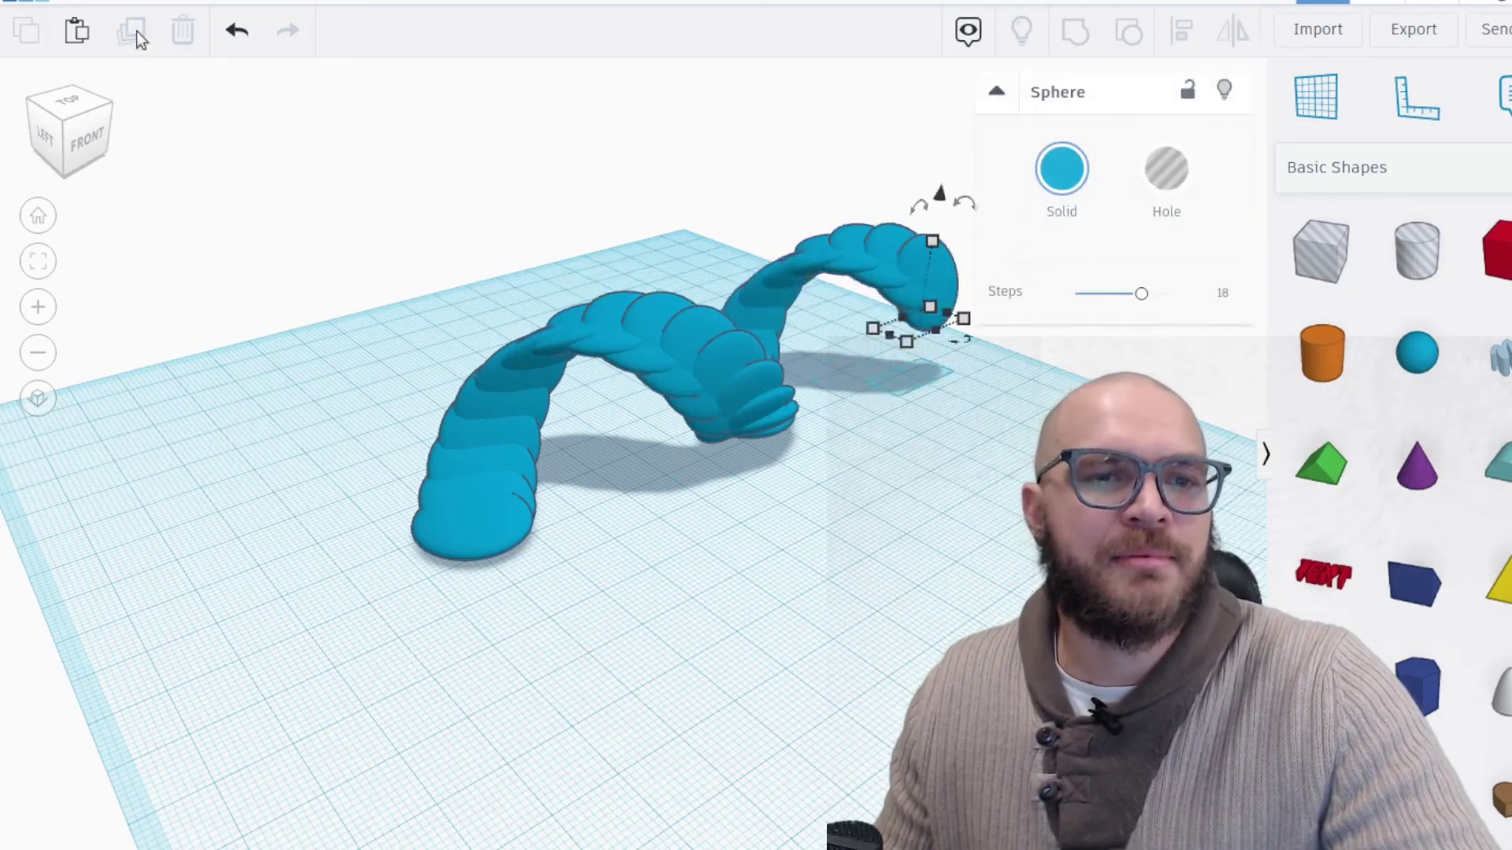
right_click_drag(408, 463, 844, 425)
scroll(823, 425, "up", 4)
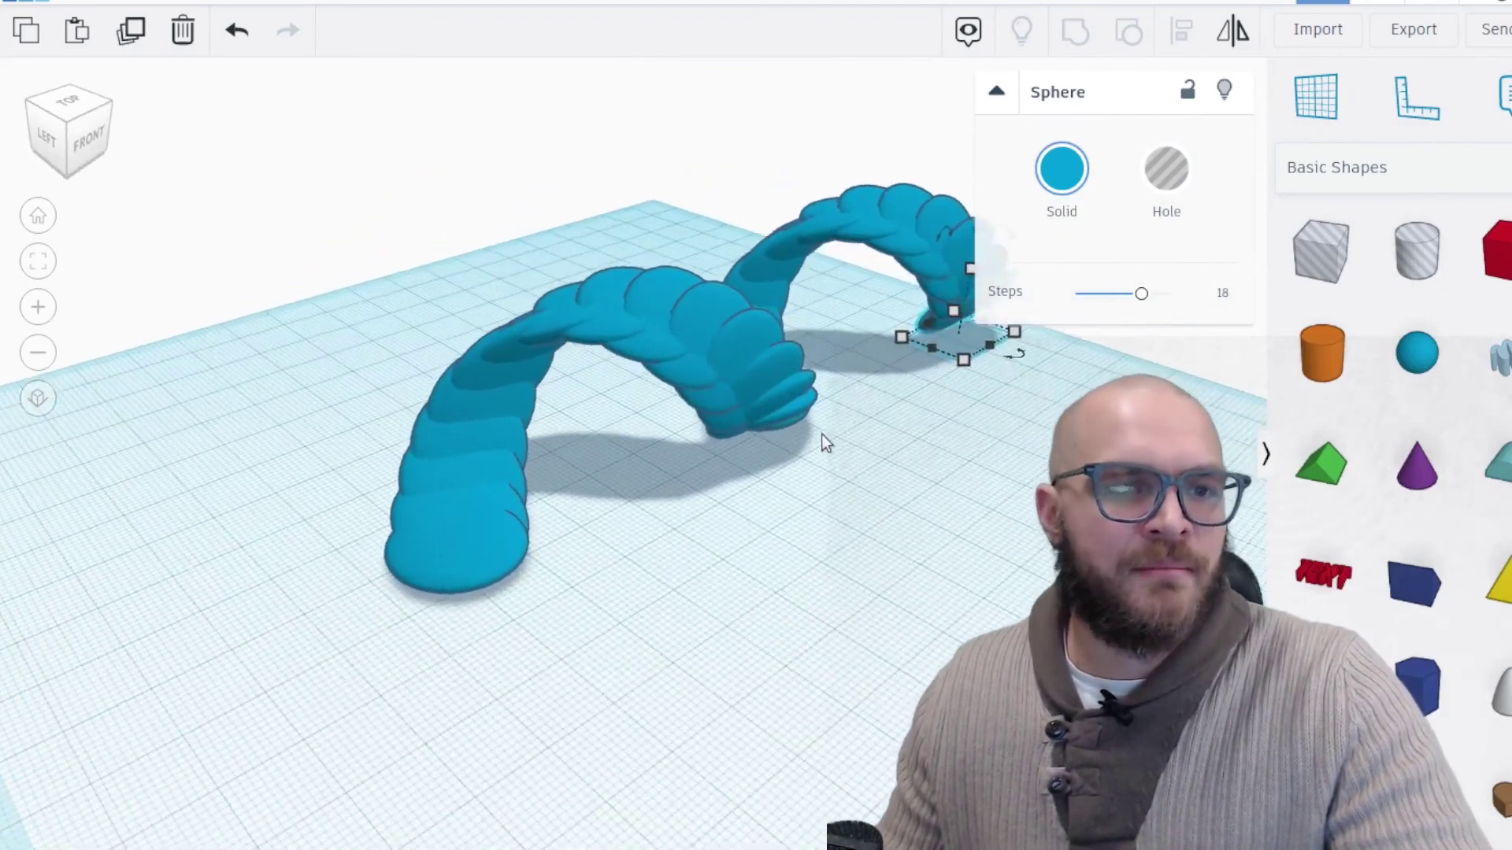
scroll(902, 471, "up", 2)
middle_click_drag(905, 465, 656, 527)
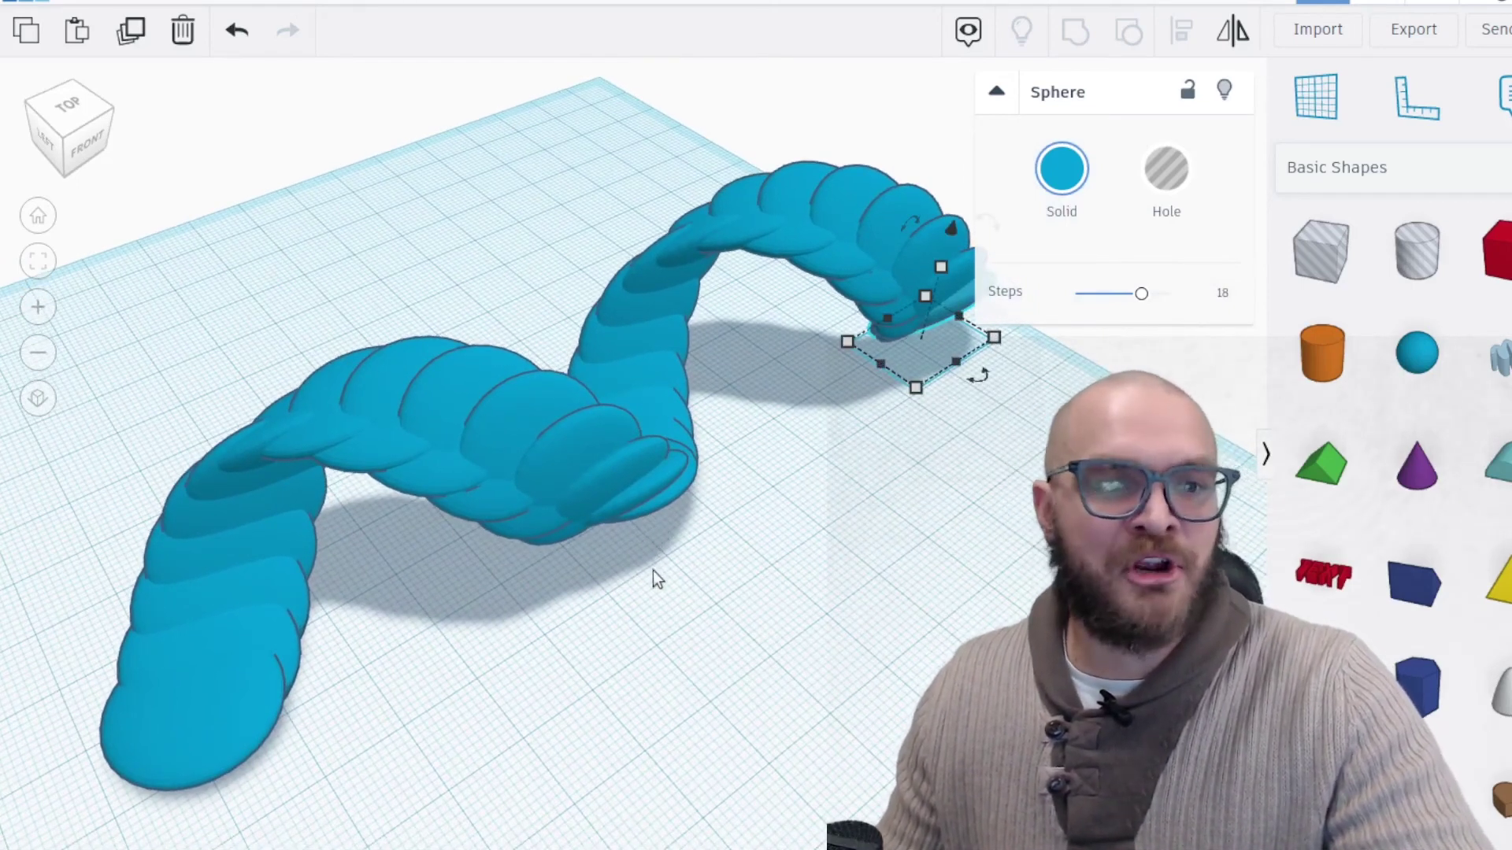
scroll(653, 570, "down", 3)
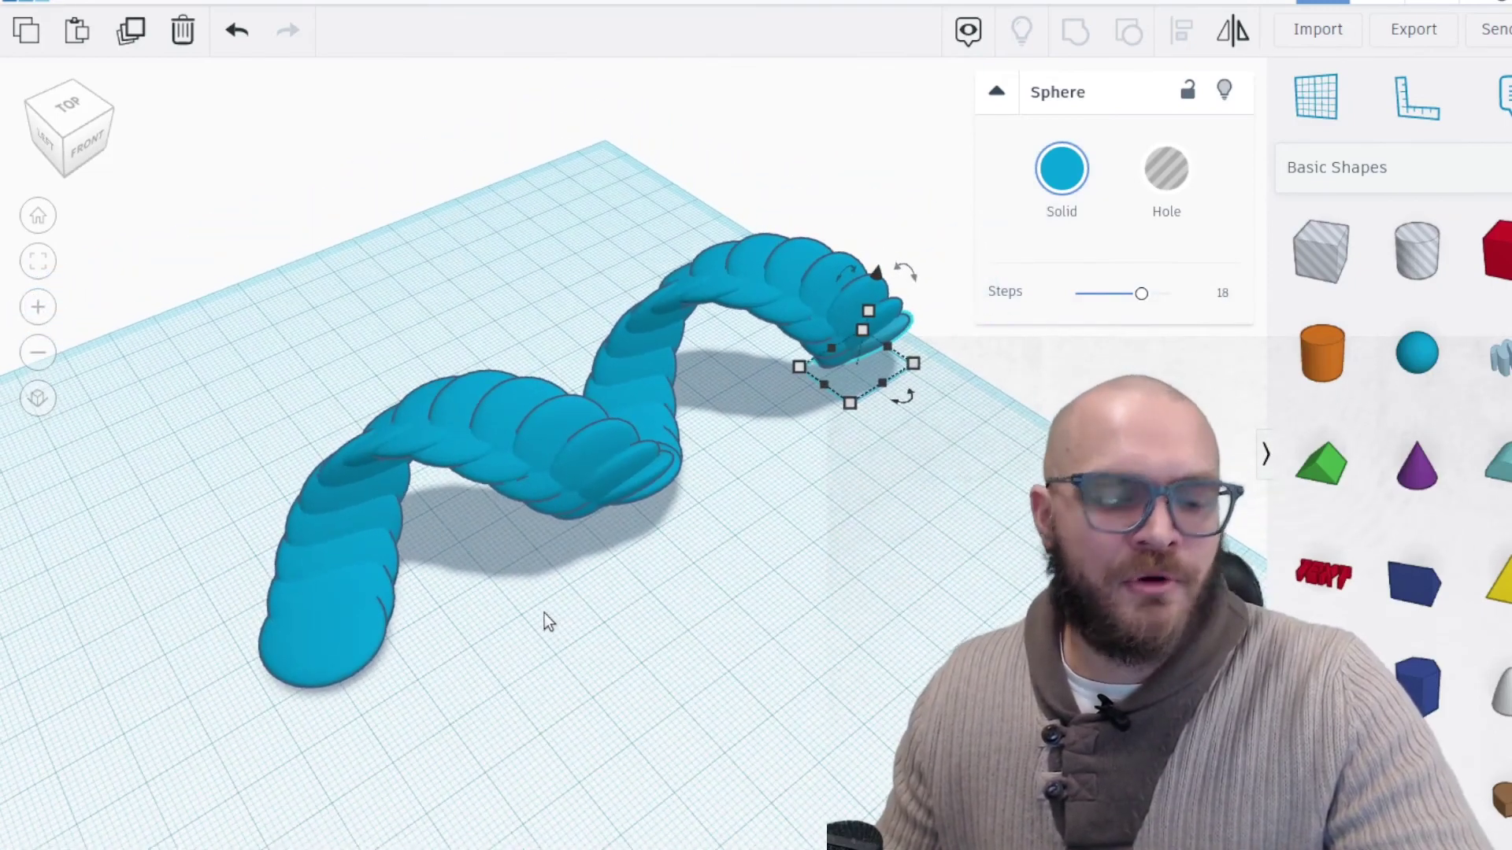
scroll(540, 611, "down", 4)
scroll(589, 574, "up", 6)
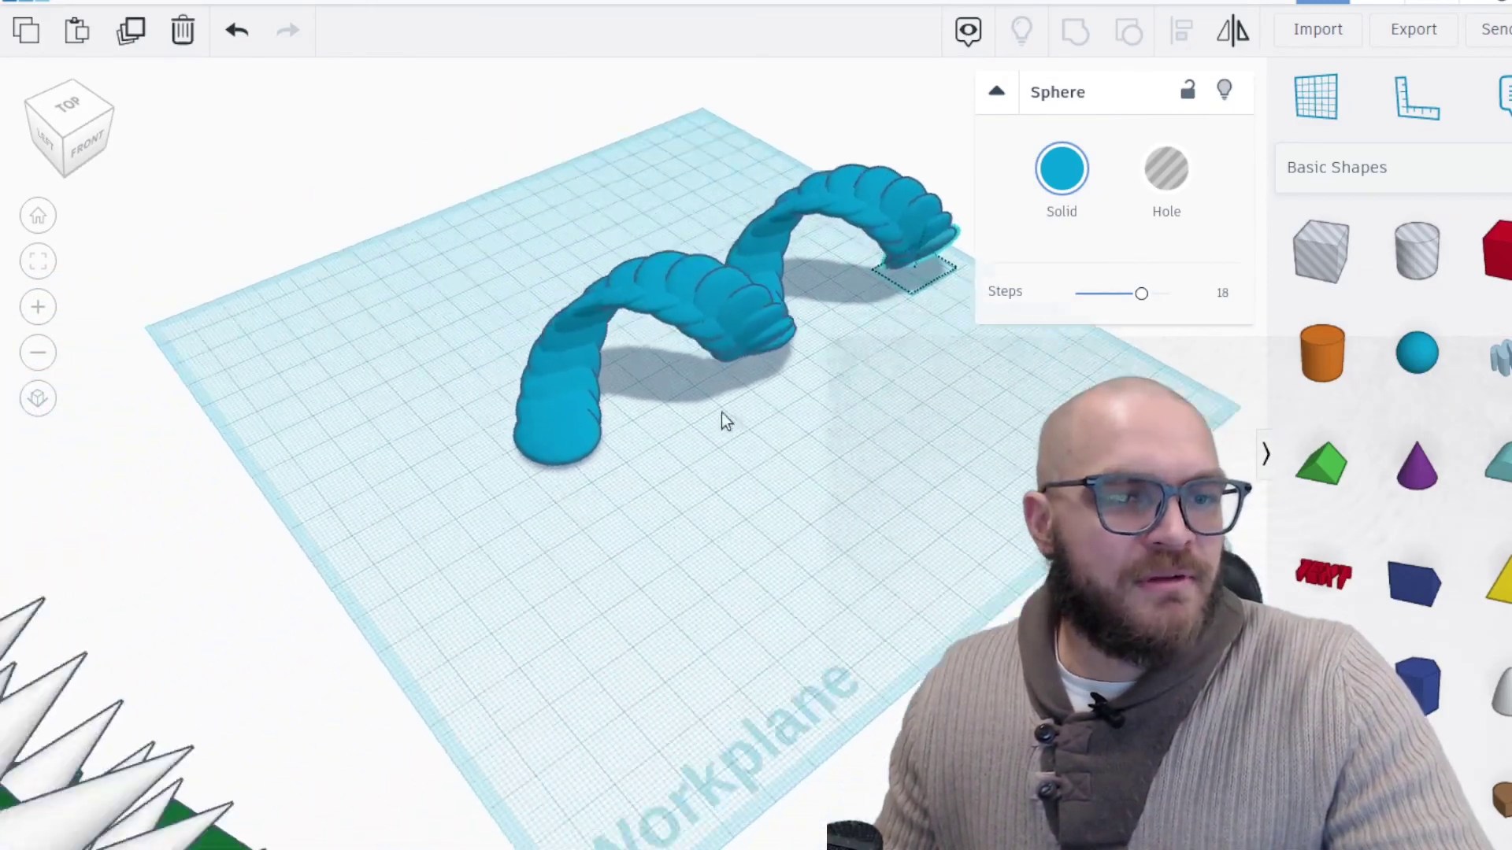
scroll(570, 542, "down", 8)
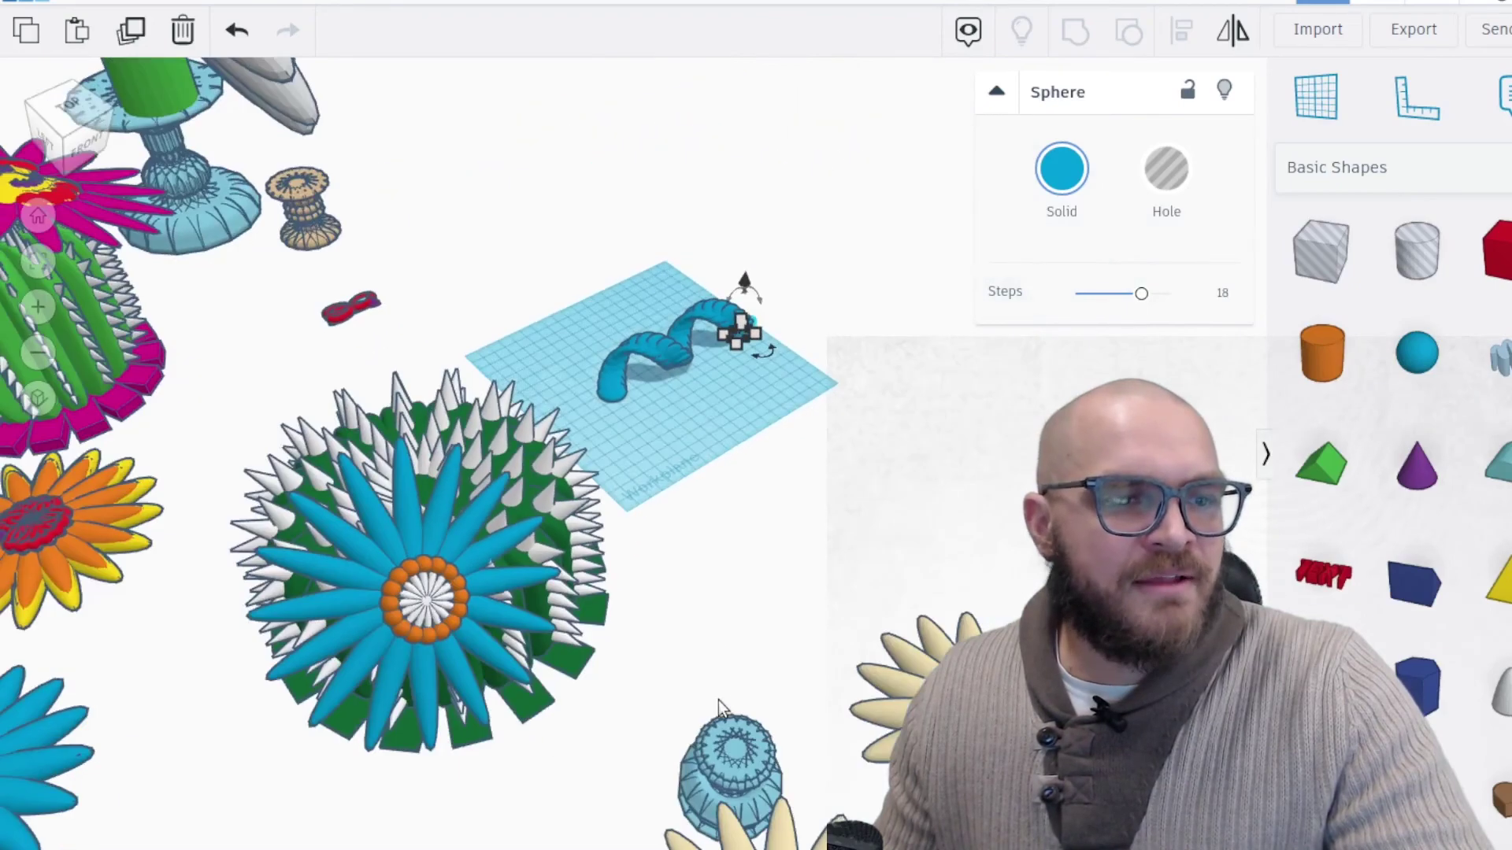
Move the spool model down across the workplane beside the flower and deselect it
right_click_drag(718, 701, 849, 650)
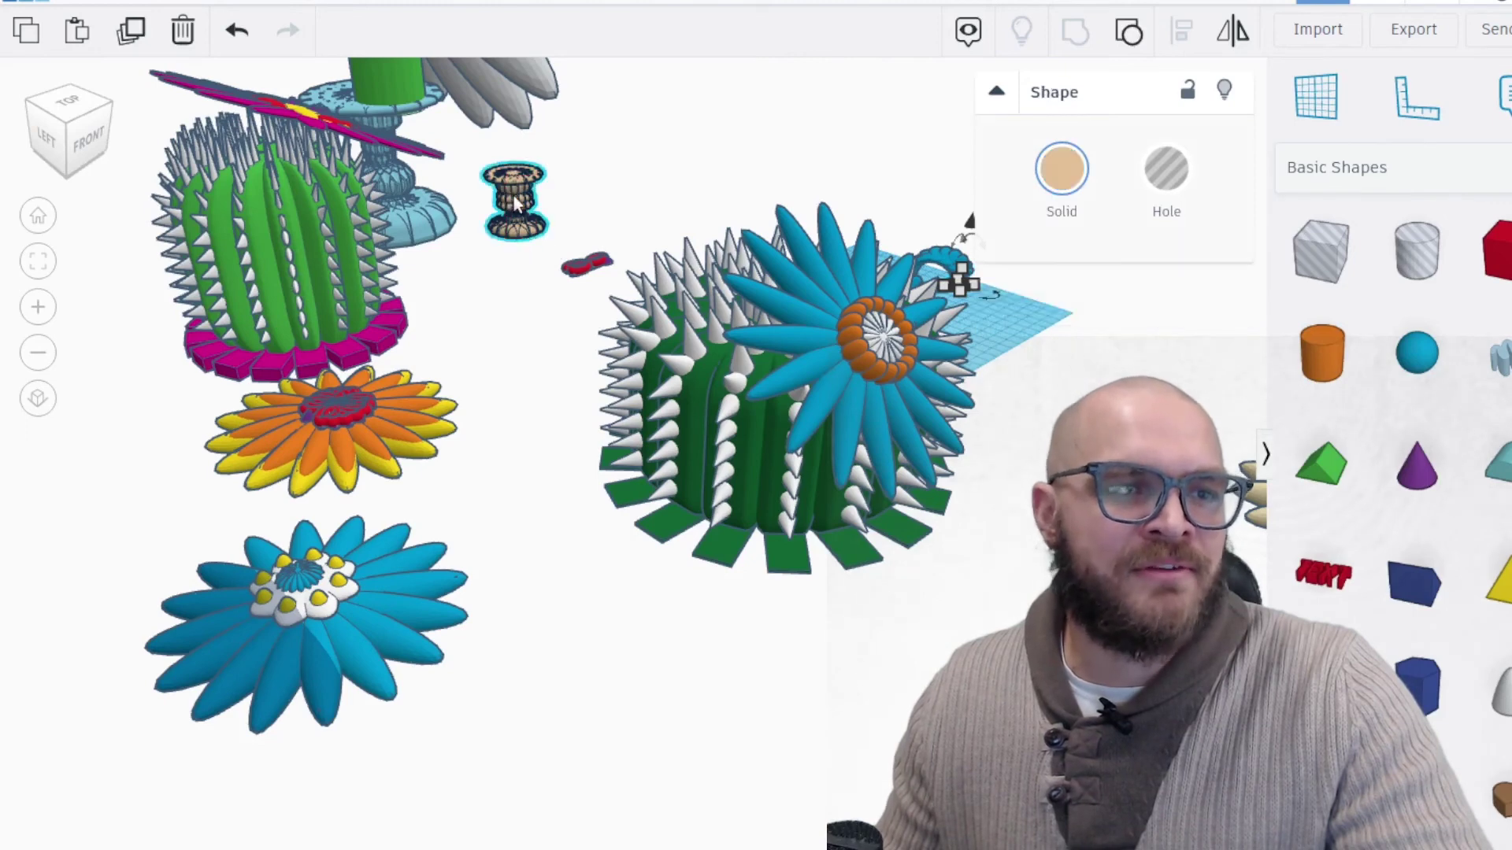
left_click_drag(527, 485, 512, 513)
left_click(518, 604)
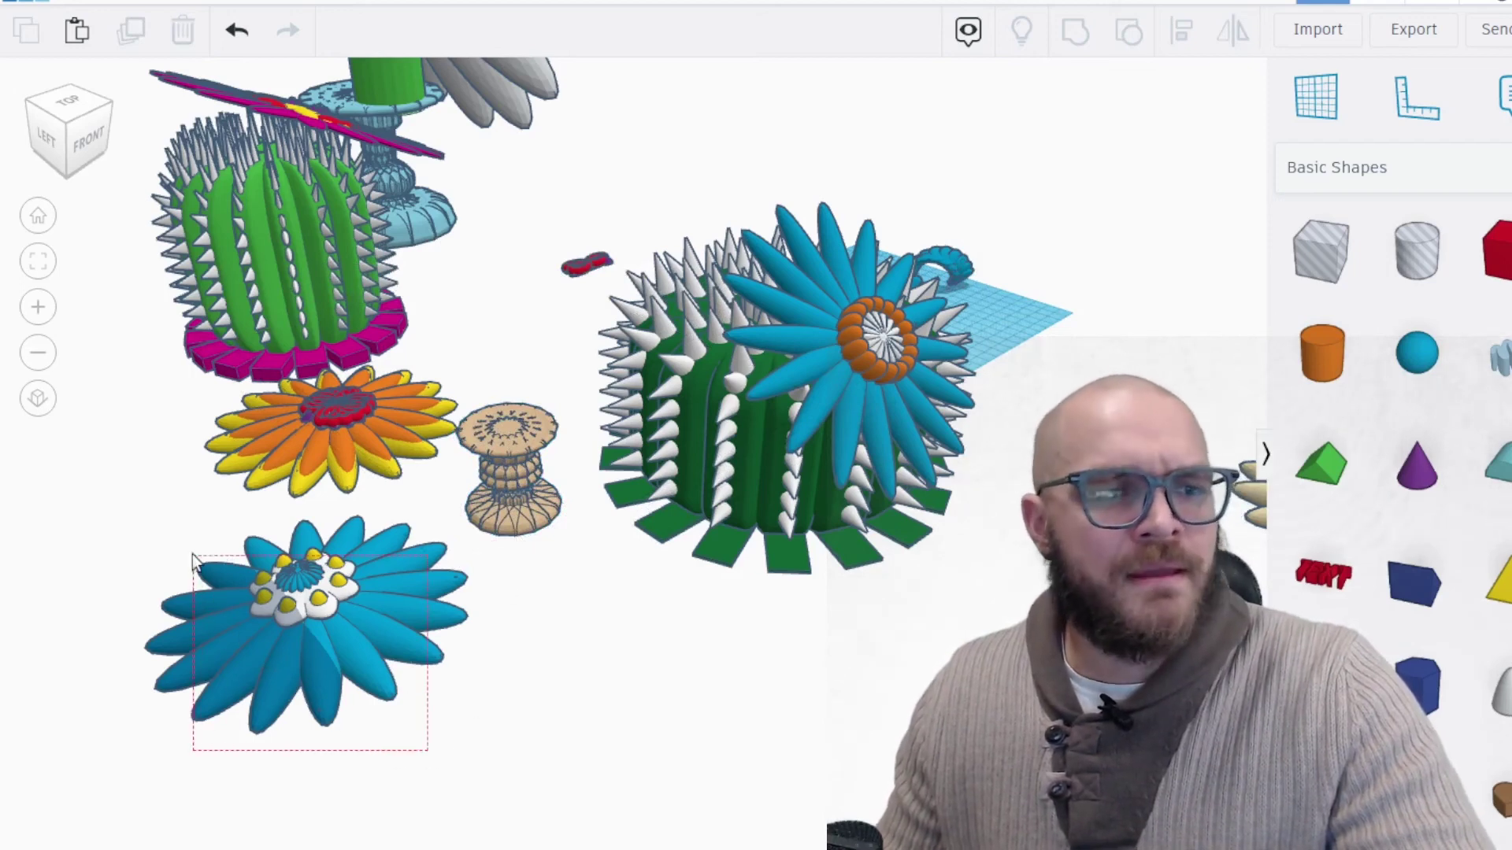
left_click_drag(193, 560, 193, 560)
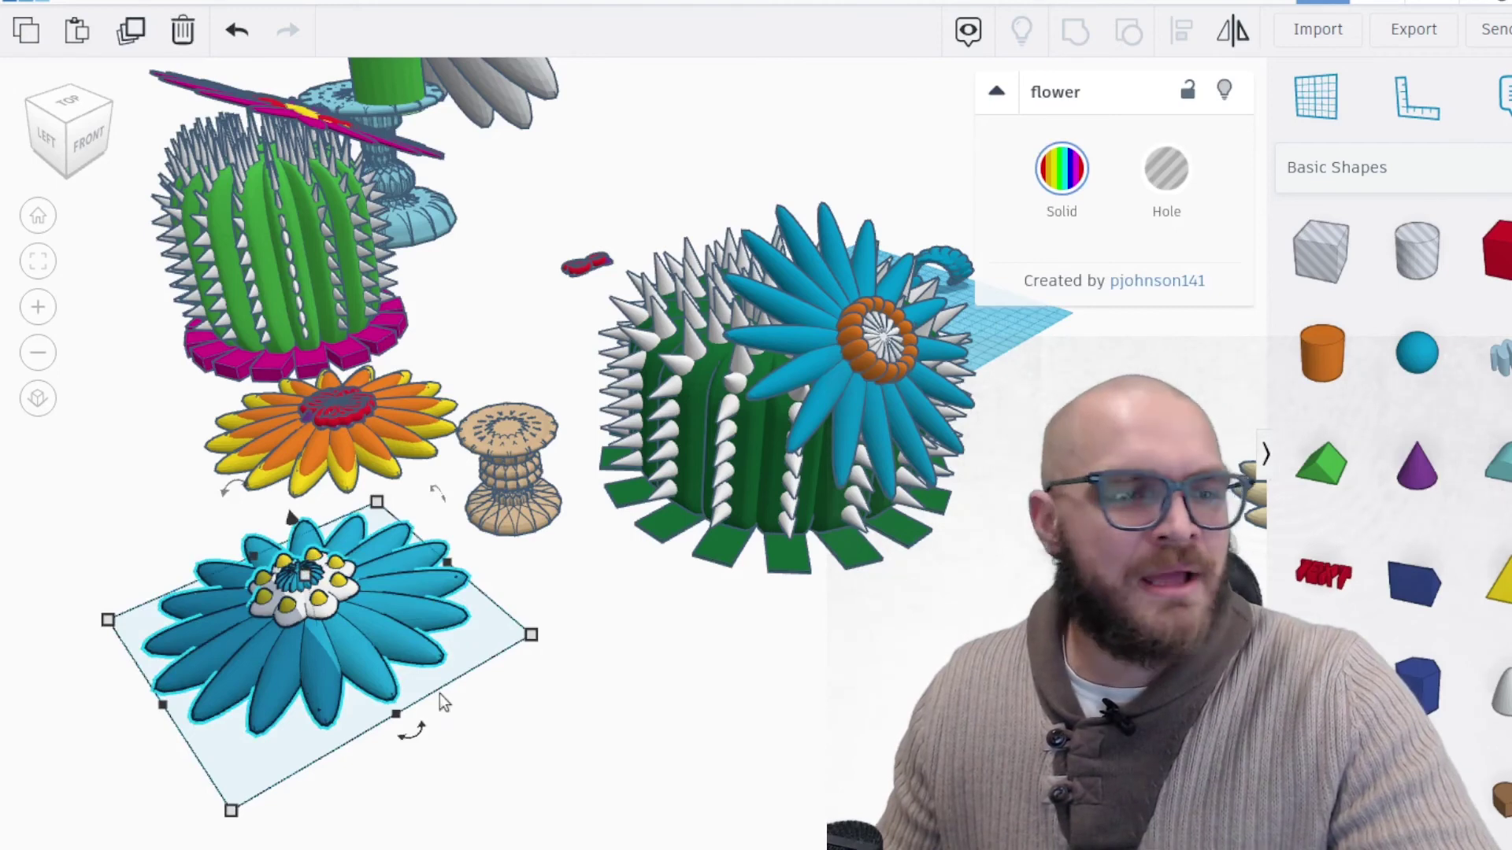
left_click(459, 687)
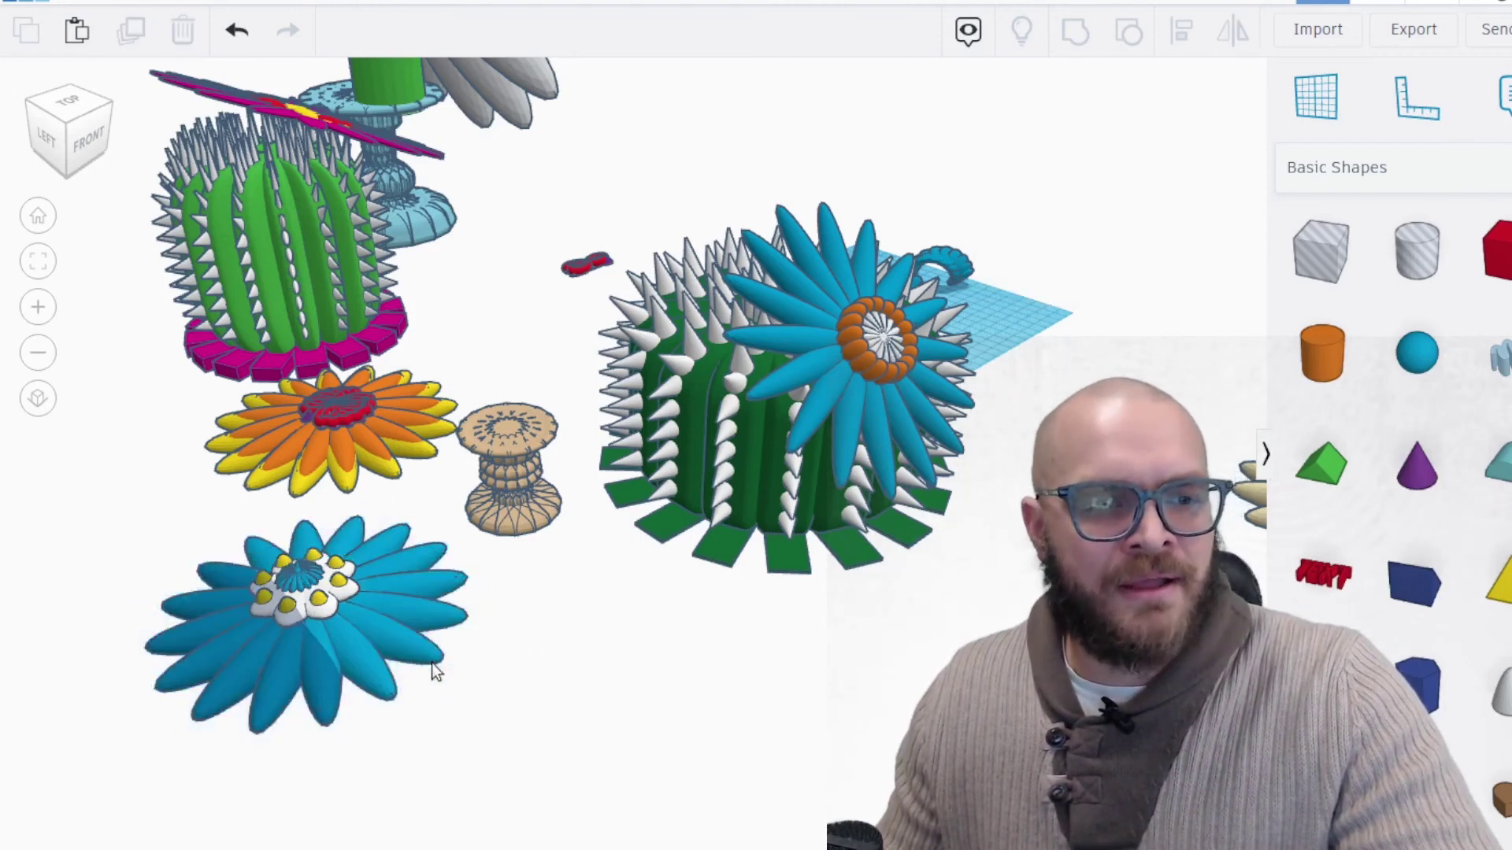
Fit all models into view, then frame the orange flower from the front
left_click(43, 267)
scroll(567, 657, "up", 3)
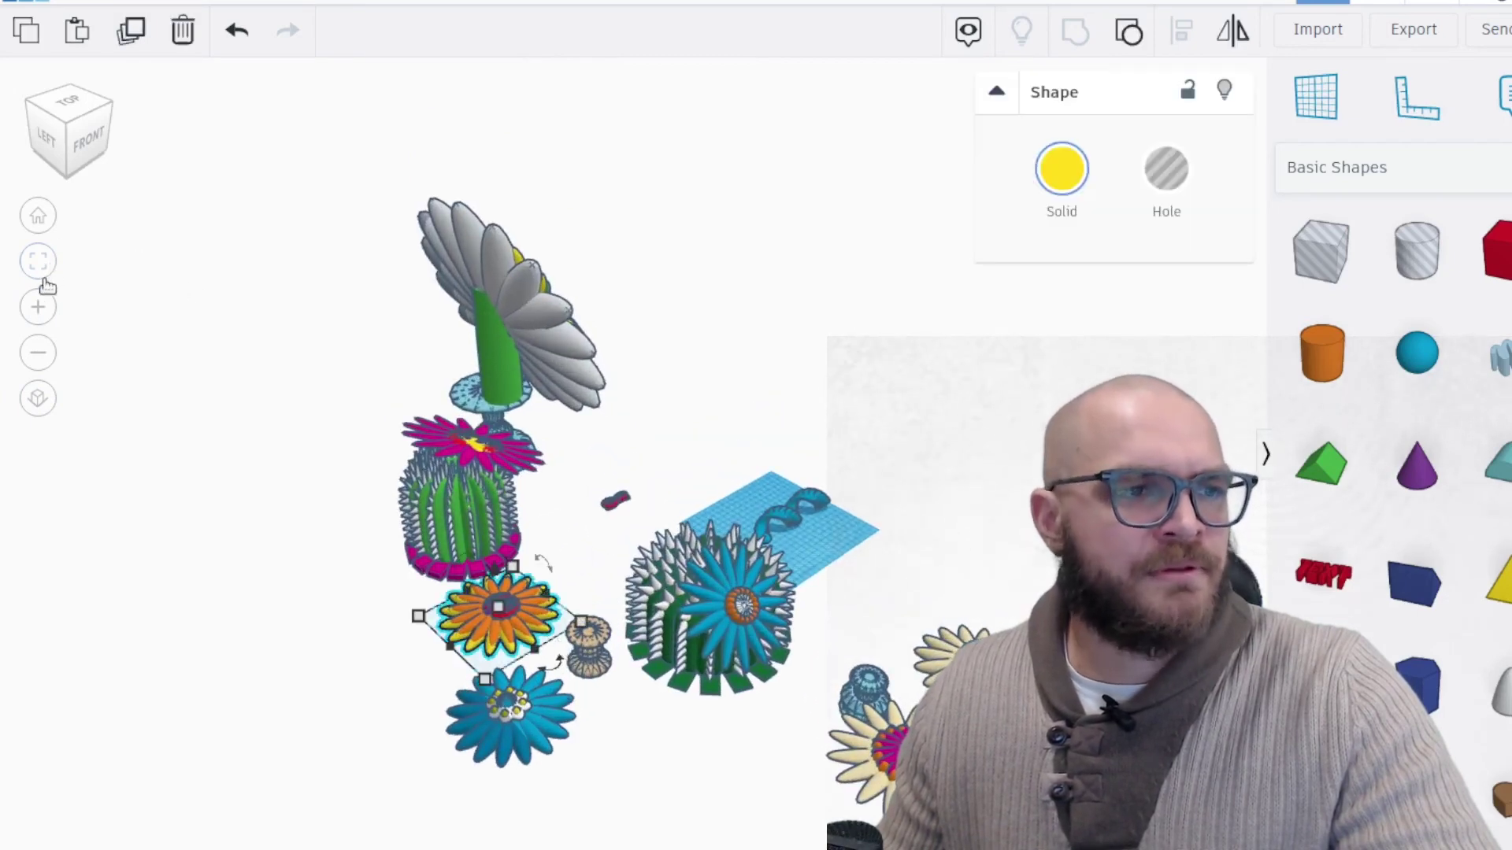
left_click(44, 277)
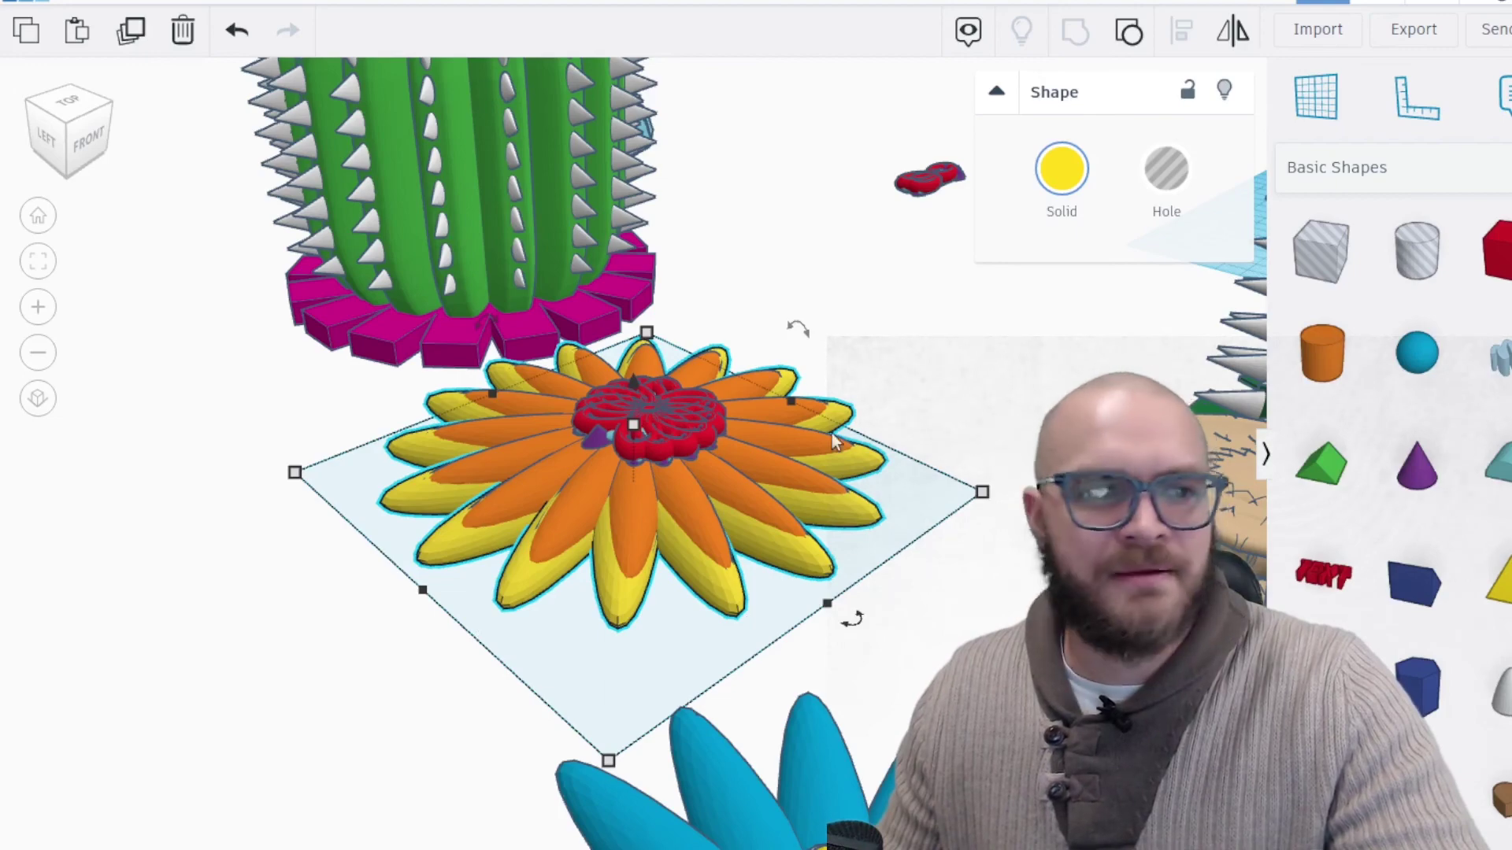
scroll(792, 253, "down", 5)
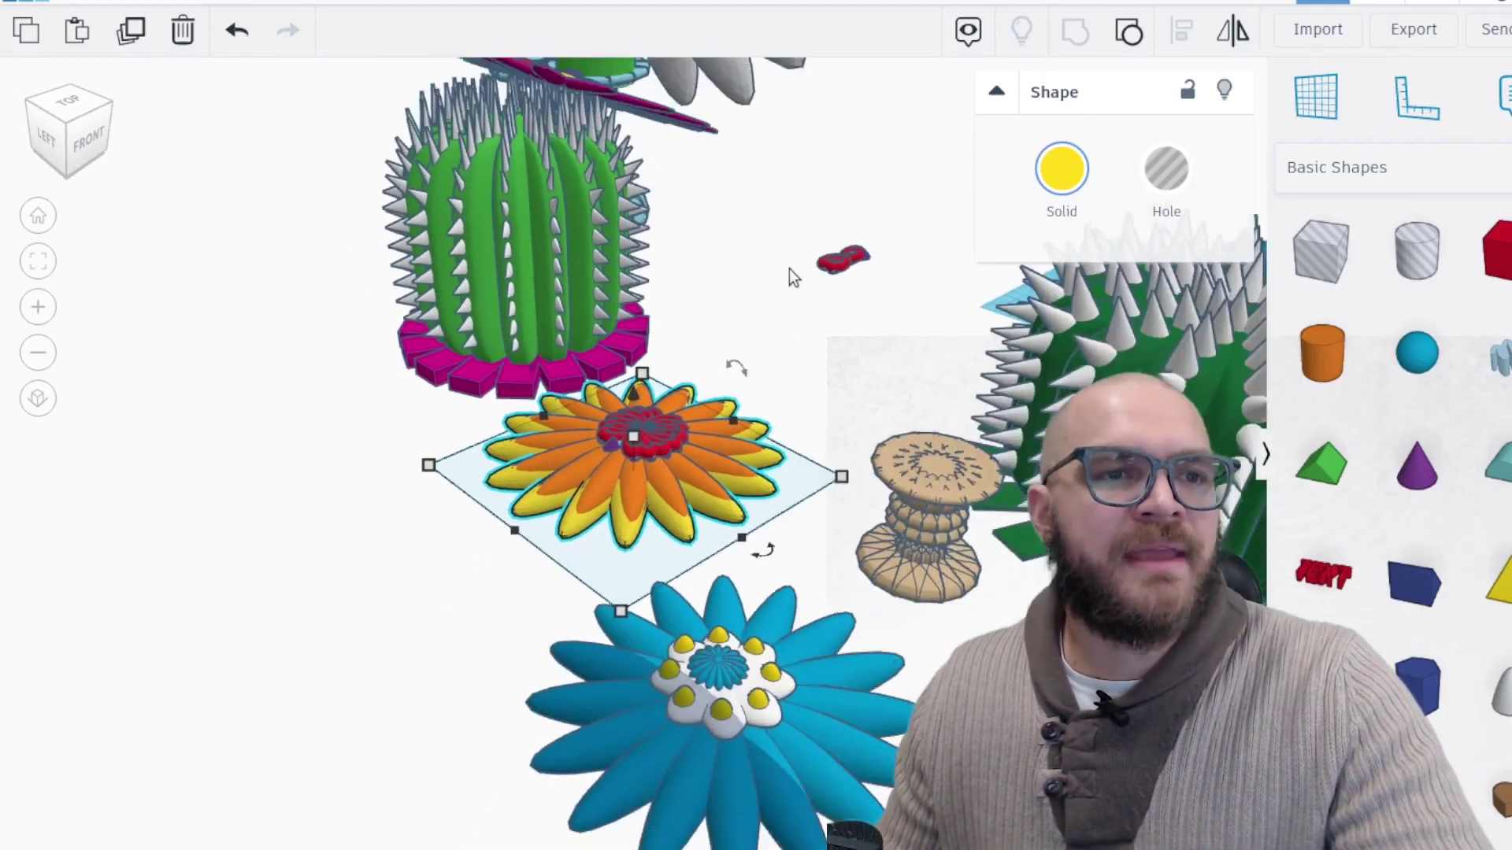
right_click_drag(789, 267, 687, 290)
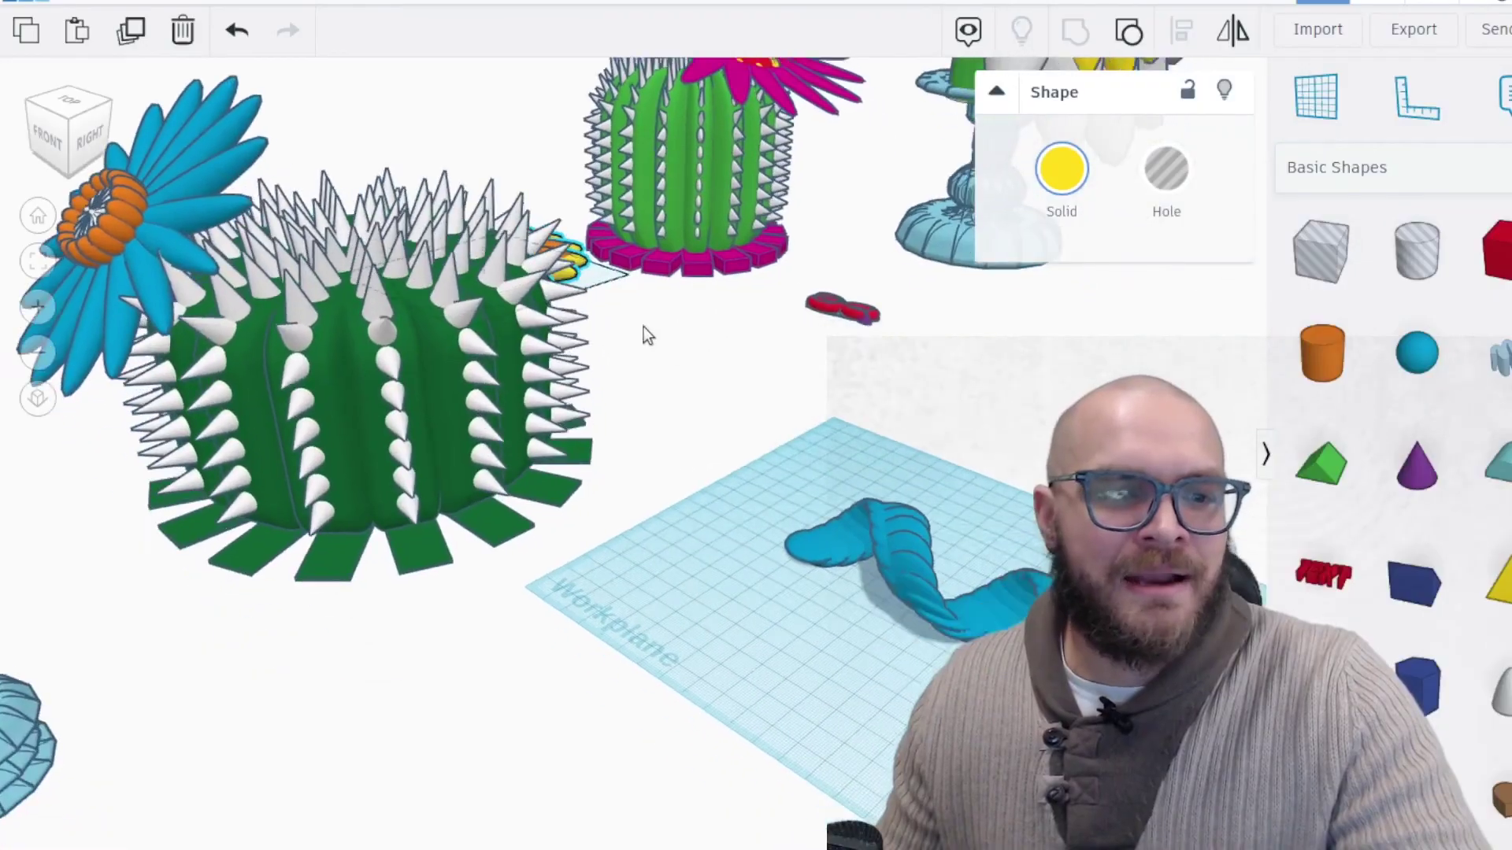
scroll(614, 332, "down", 2)
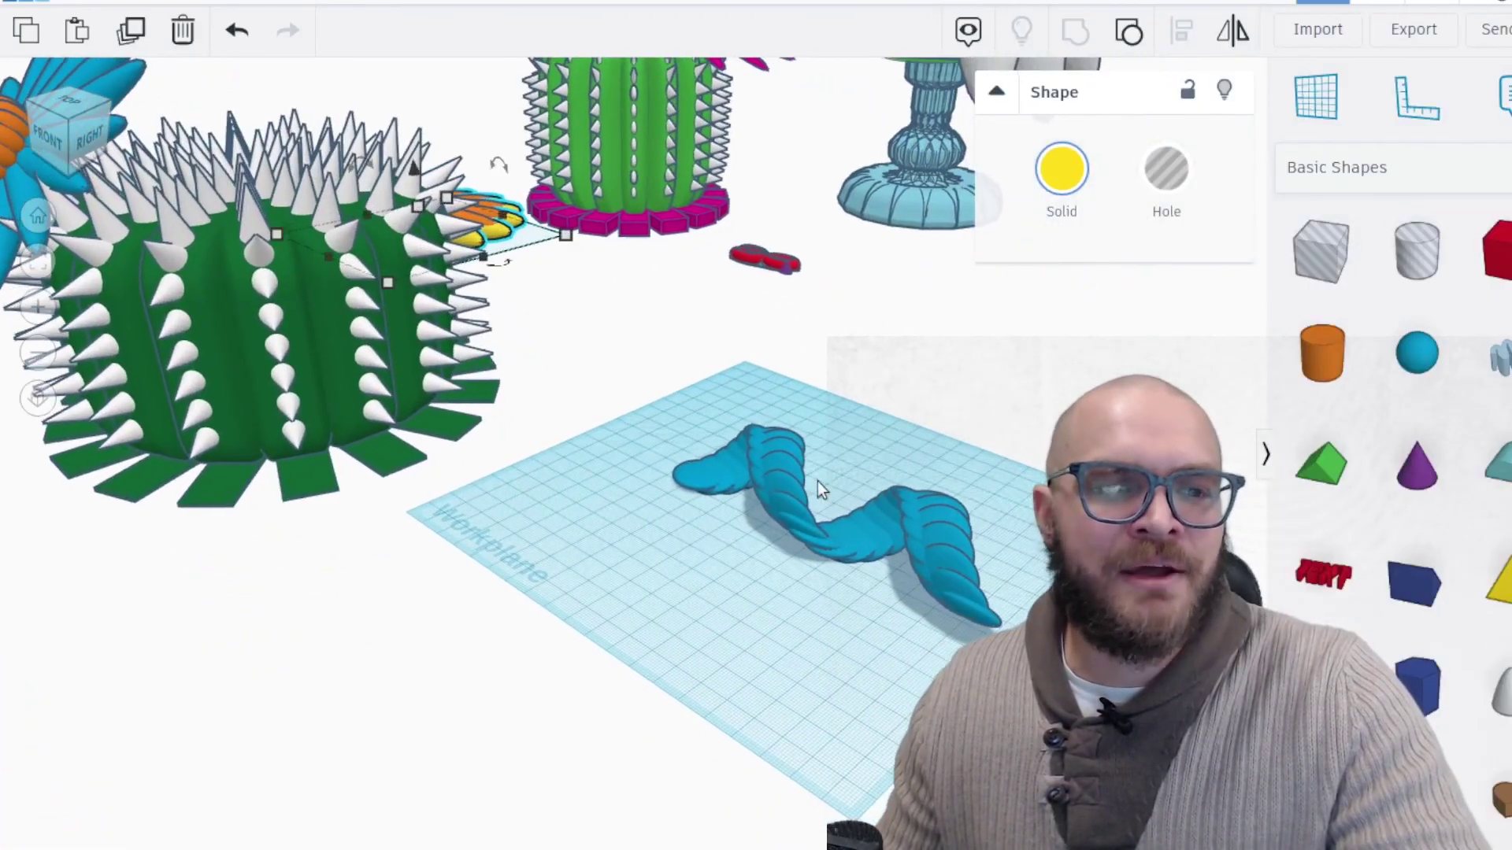
scroll(819, 492, "up", 4)
scroll(866, 376, "up", 5)
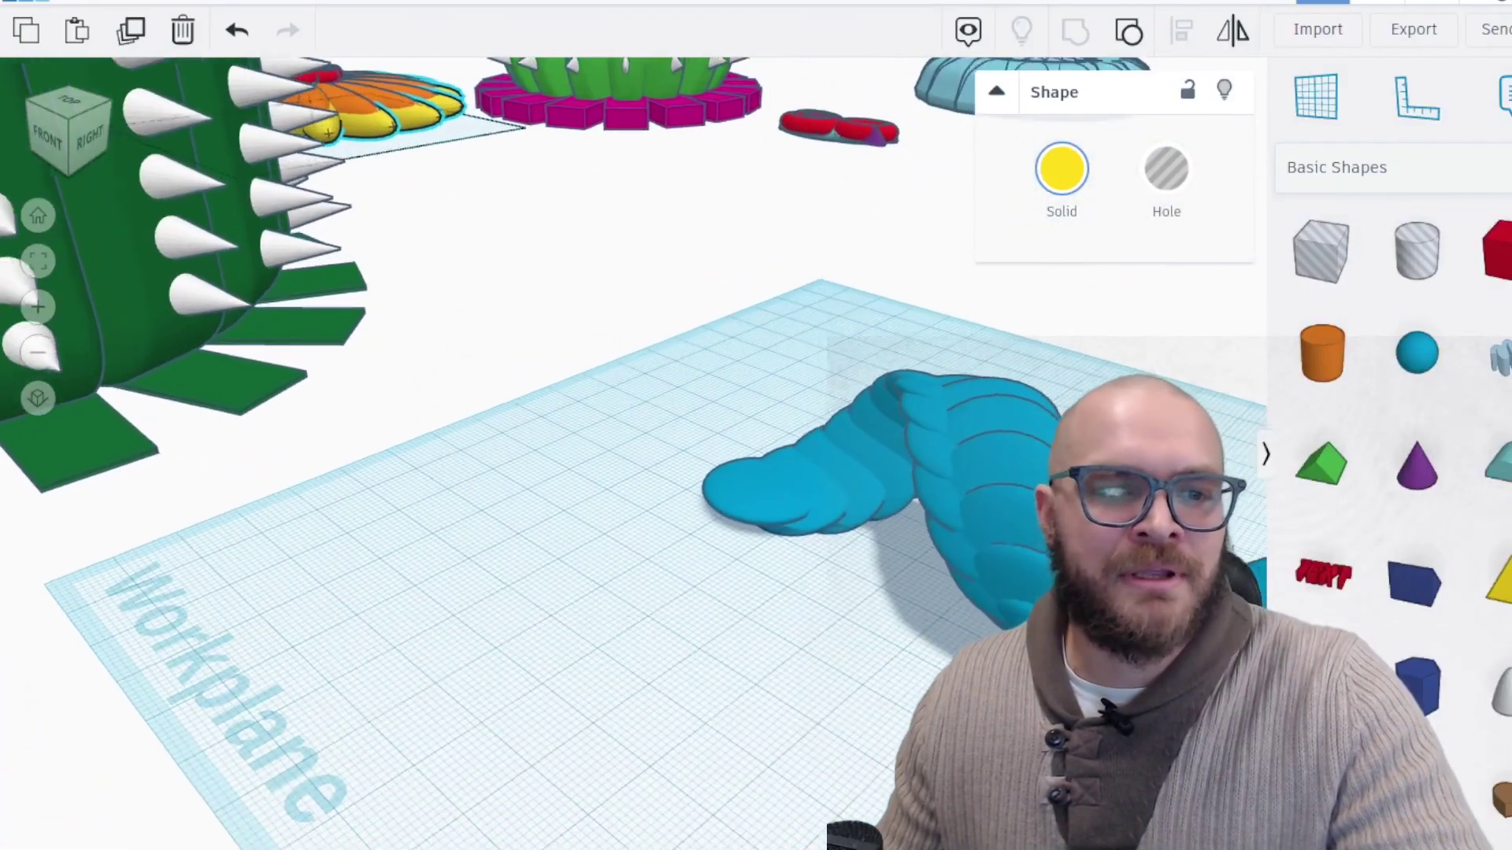
right_click_drag(667, 382, 618, 380)
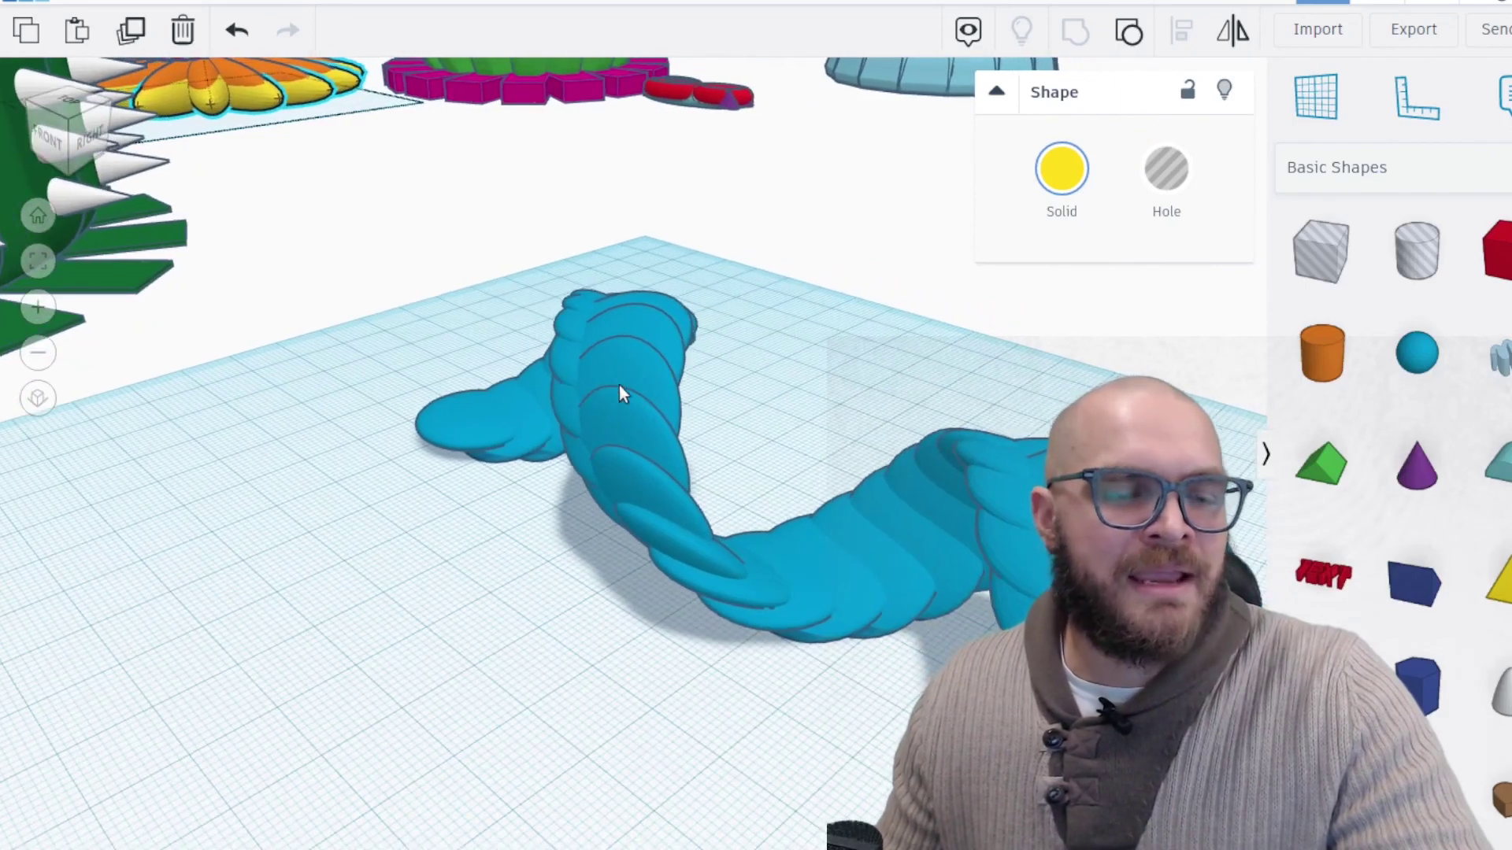
scroll(670, 531, "down", 10)
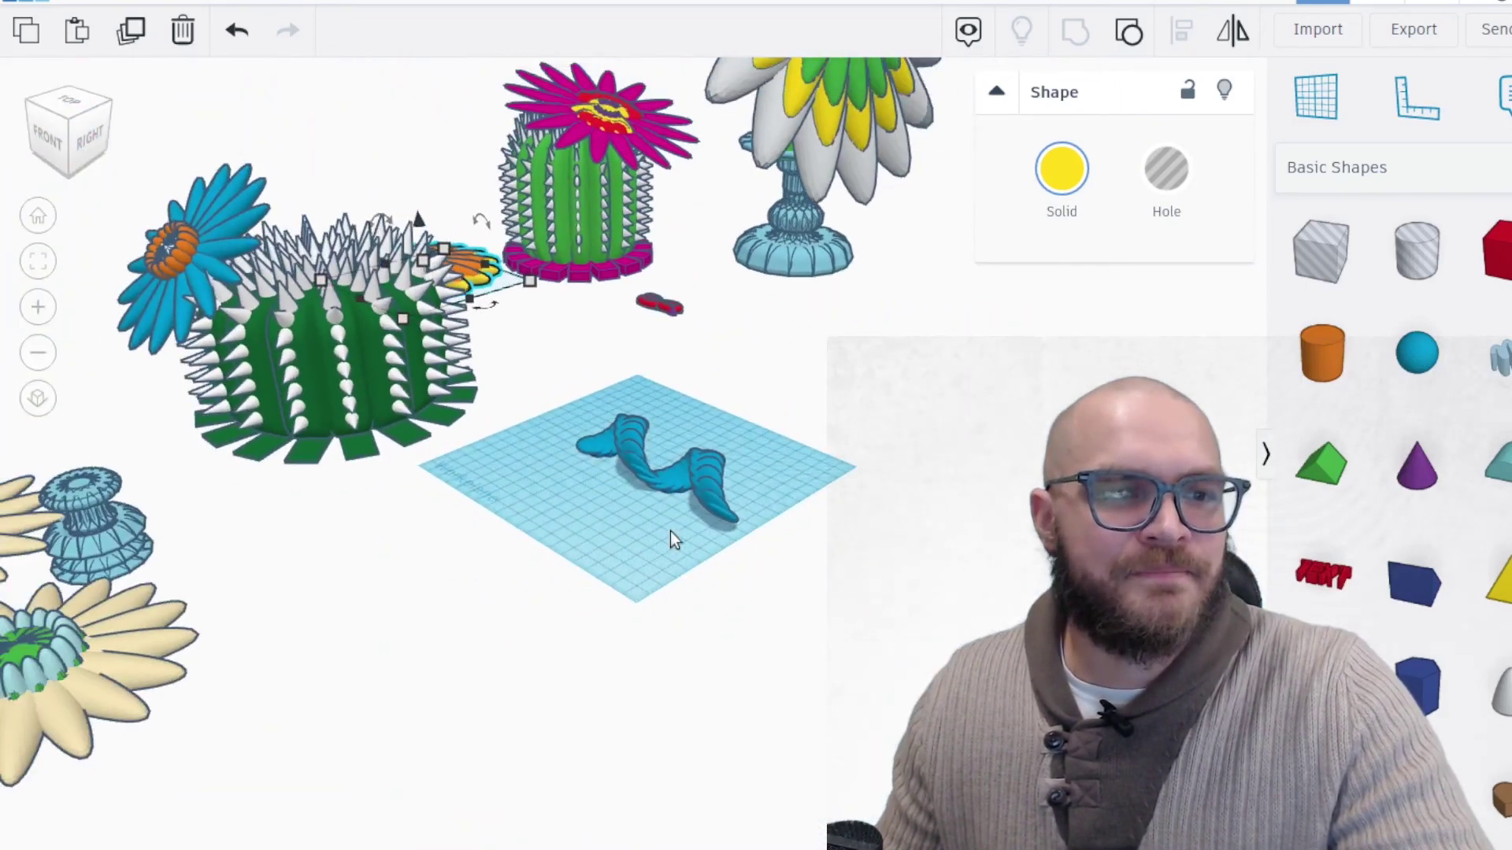